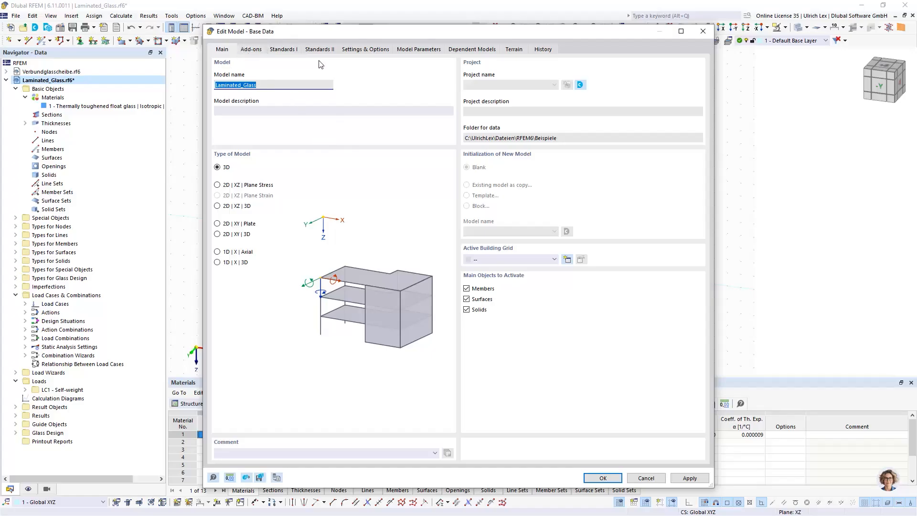
Review the model's base data: activated add-ons and the standards available for load combinations and glass design
{"action": "left_click", "coordinate": [261, 53]}
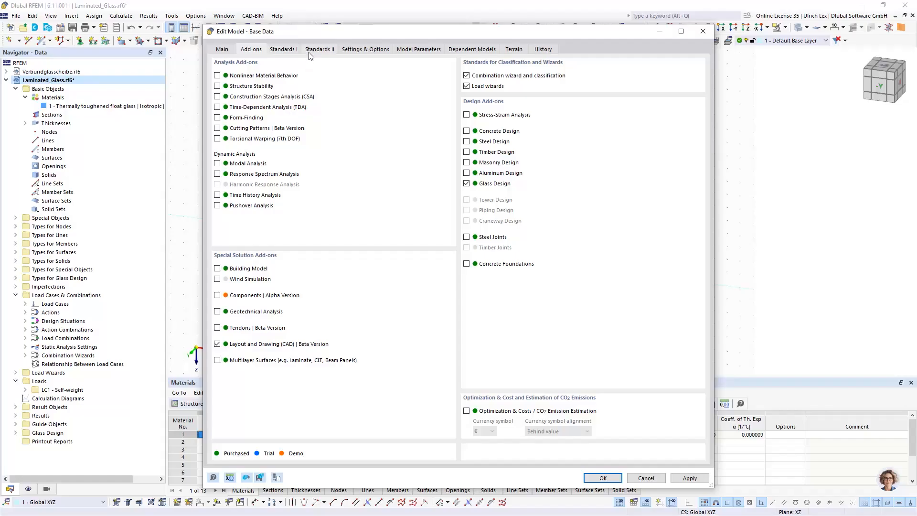
{"action": "left_click", "coordinate": [281, 51]}
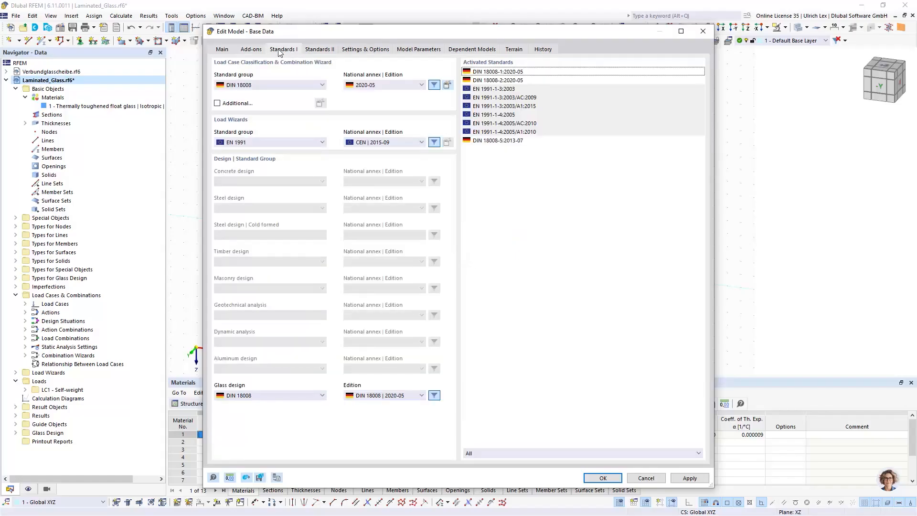
{"action": "left_click_drag", "start_coordinate": [387, 33], "coordinate": [389, 22]}
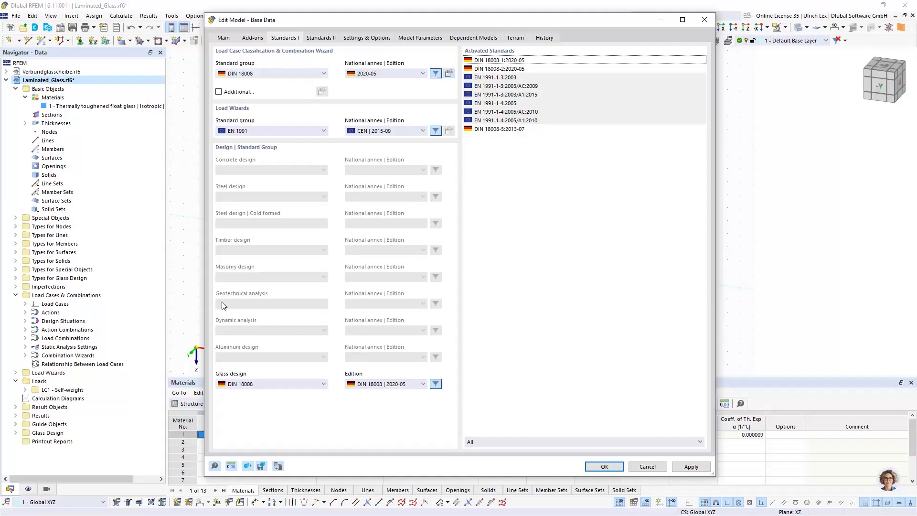
{"action": "left_click", "coordinate": [277, 74]}
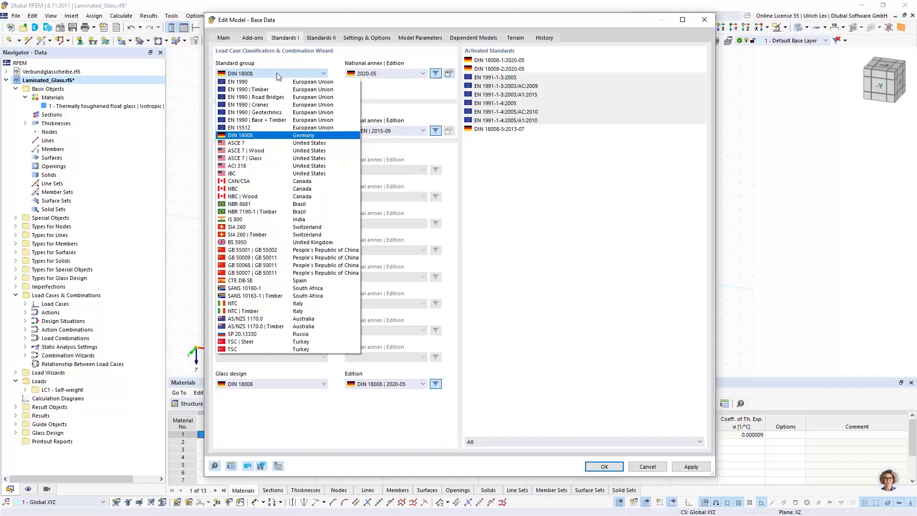
{"action": "left_click", "coordinate": [277, 73]}
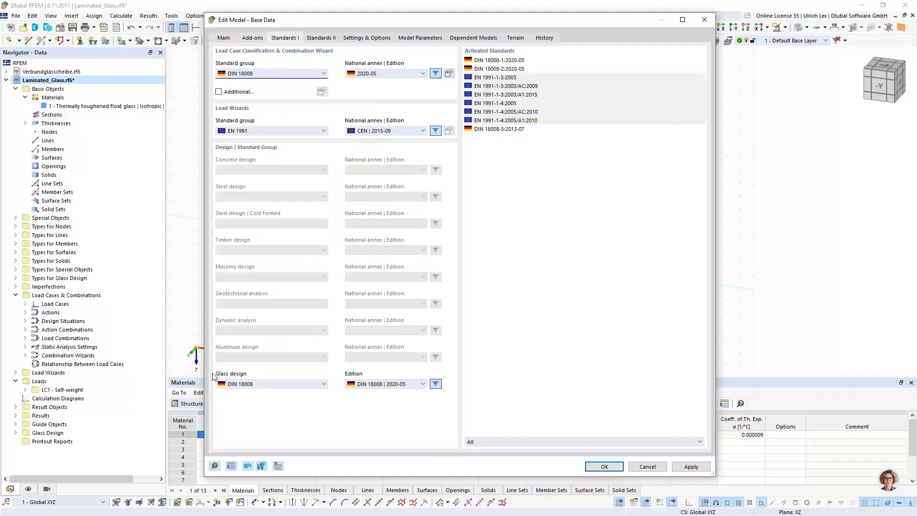
{"action": "left_click", "coordinate": [287, 386]}
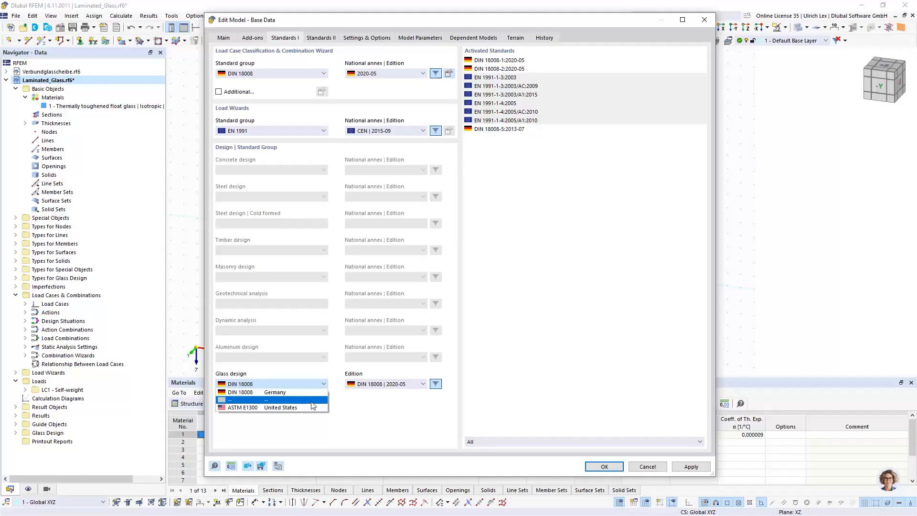
{"action": "left_click", "coordinate": [388, 408]}
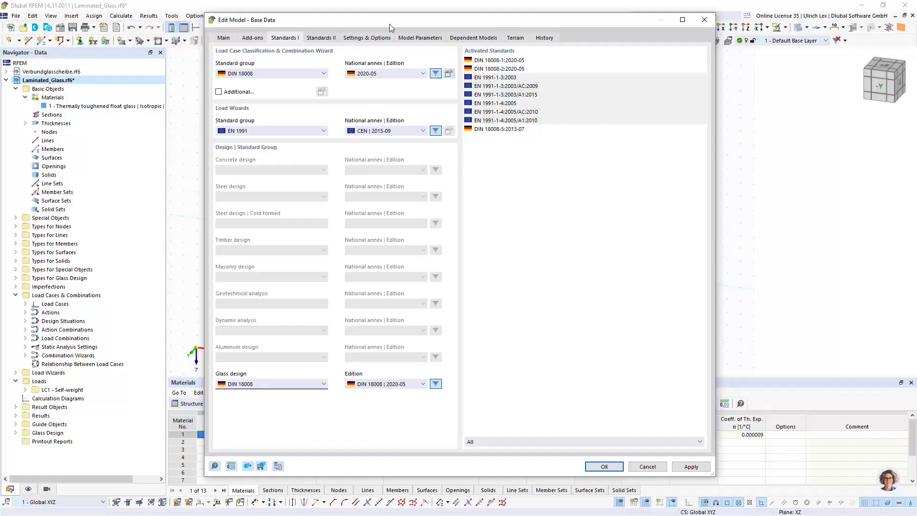
{"action": "mouse_move", "coordinate": [417, 19]}
{"action": "left_mouse_down"}
{"action": "mouse_move", "coordinate": [396, 17]}
{"action": "mouse_move", "coordinate": [431, 14]}
{"action": "left_mouse_up"}
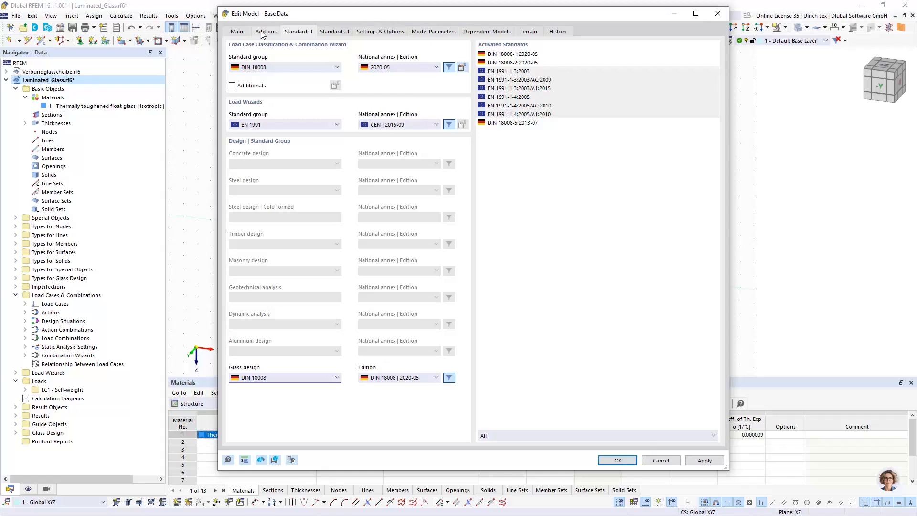
{"action": "left_click", "coordinate": [237, 31]}
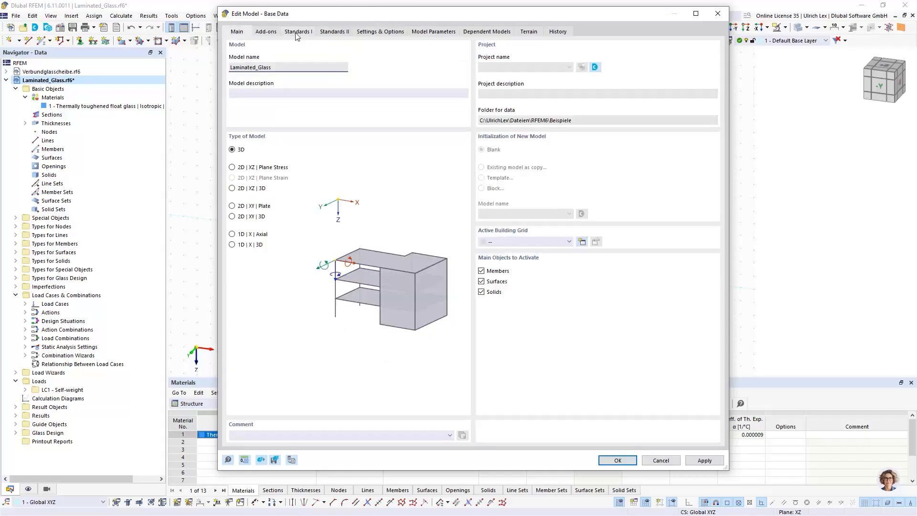
{"action": "left_click", "coordinate": [621, 460]}
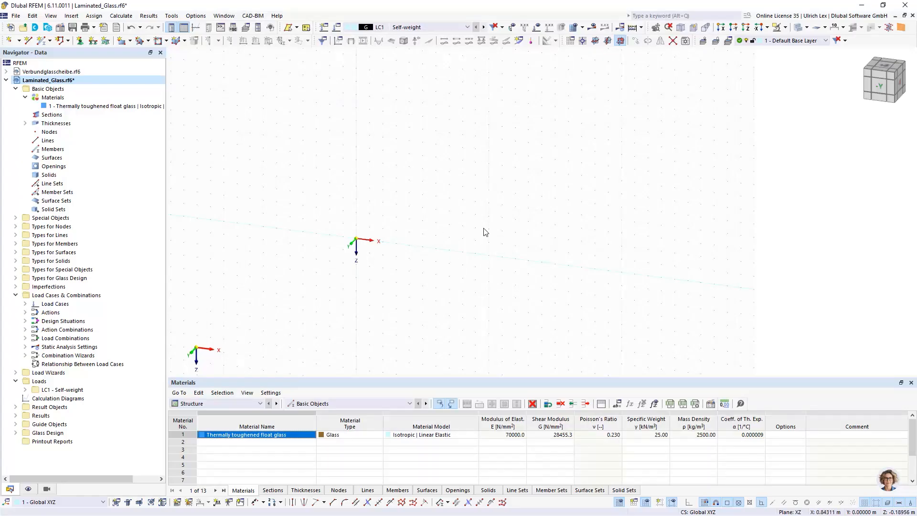
Check the work plane orientation and grid point spacing in the grid and snap settings
{"action": "scroll", "coordinate": [499, 238], "scroll_direction": "down", "scroll_amount": 1}
{"action": "scroll", "coordinate": [492, 228], "scroll_direction": "up", "scroll_amount": 1}
{"action": "left_click", "coordinate": [621, 43]}
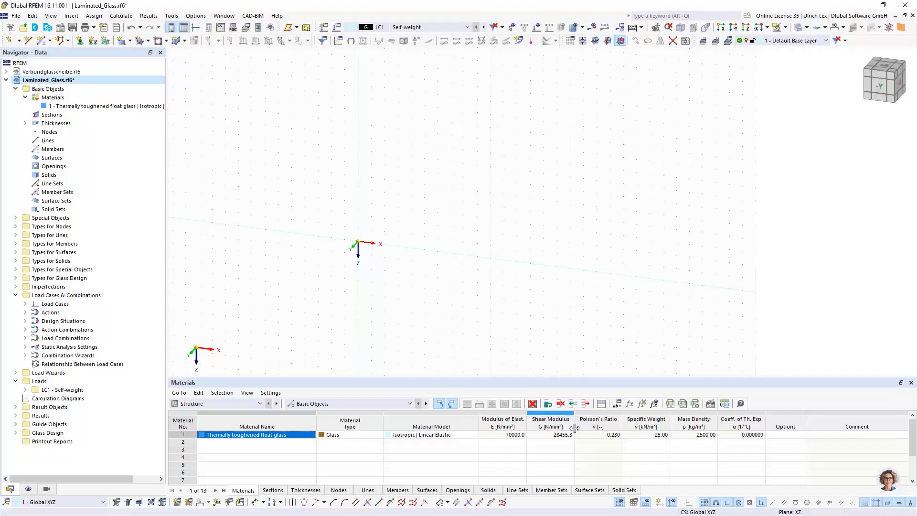
{"action": "right_click", "coordinate": [620, 503]}
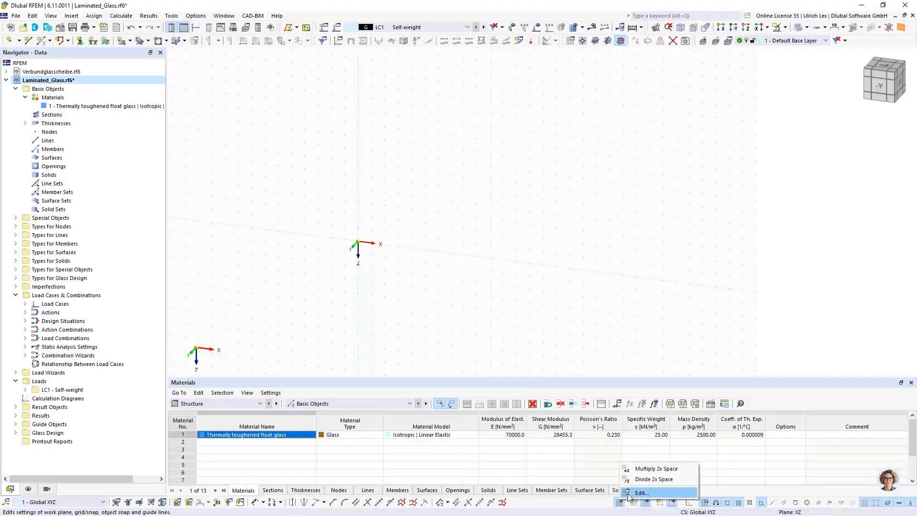
{"action": "left_click", "coordinate": [631, 494]}
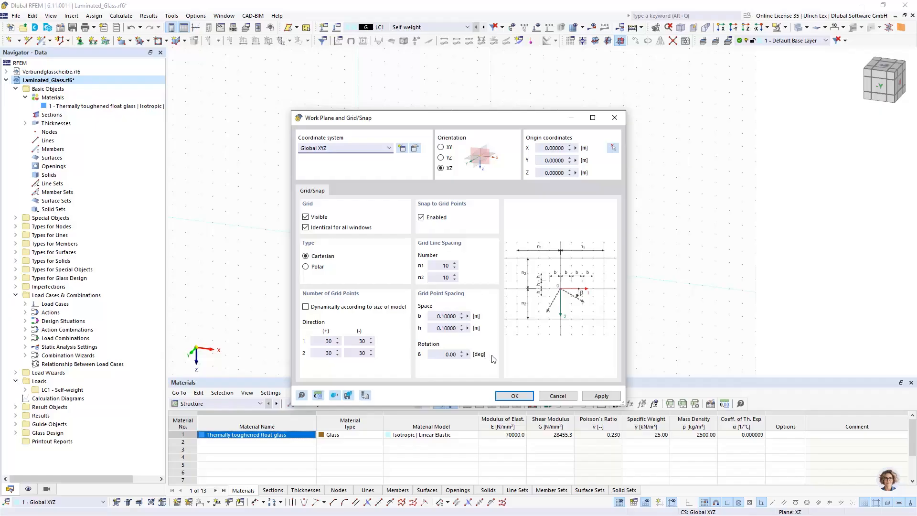
{"action": "left_click", "coordinate": [556, 395]}
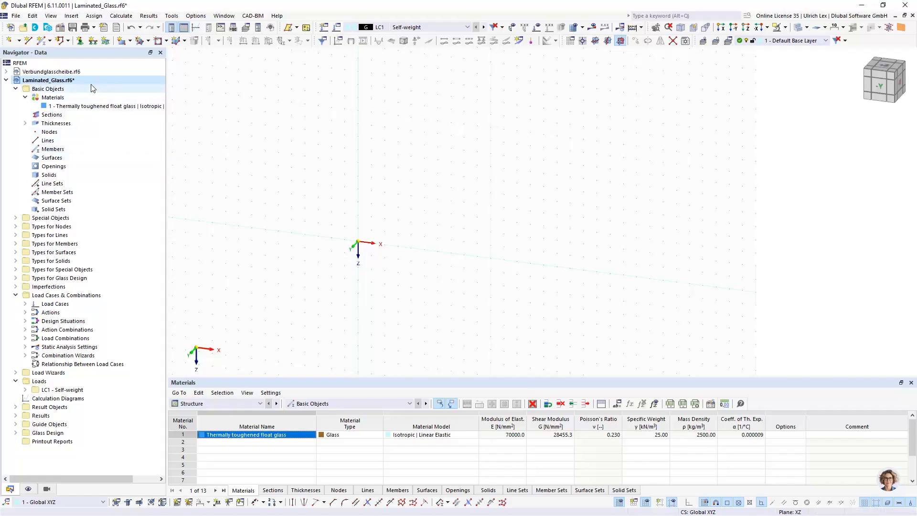
Draw a 1.1 m line from the origin along X and a 1.4 m vertical line up from its end
{"action": "left_click", "coordinate": [27, 41]}
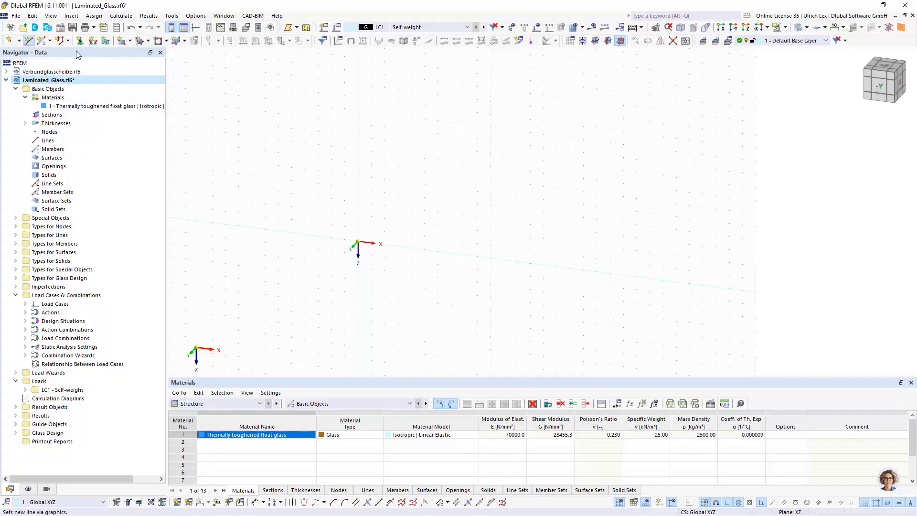
{"action": "left_click", "coordinate": [358, 241]}
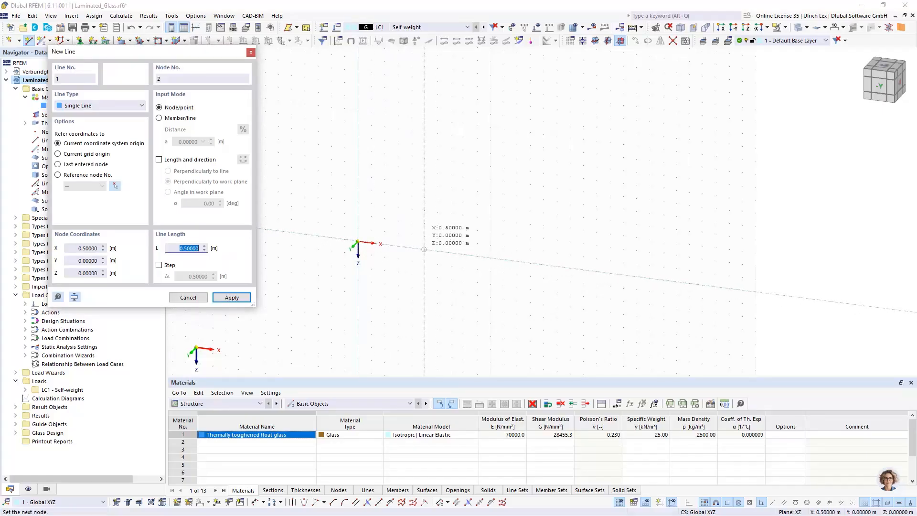
{"action": "type", "text": "1,1"}
{"action": "key", "text": "Return"}
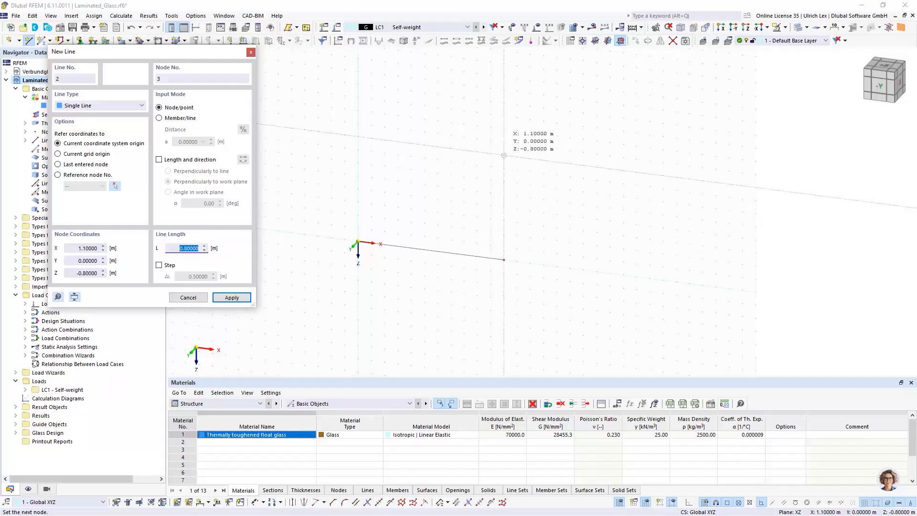
{"action": "type", "text": "1"}
{"action": "type", "text": ",4"}
{"action": "key", "text": "Return"}
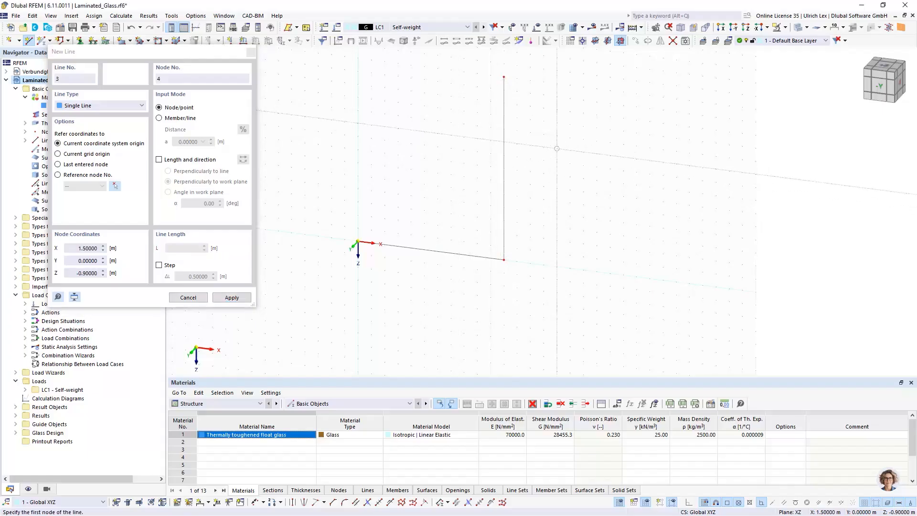
{"action": "key", "text": "Escape"}
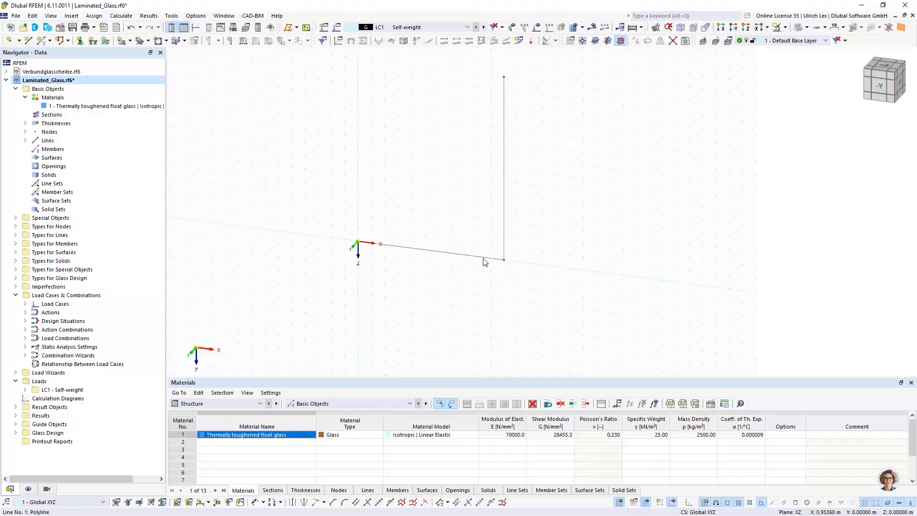
Copy the horizontal and vertical lines to the opposite sides to close the rectangular pane outline
{"action": "left_click_drag", "start_coordinate": [466, 259], "coordinate": [357, 58]}
{"action": "scroll", "coordinate": [349, 237], "scroll_direction": "down", "scroll_amount": 2}
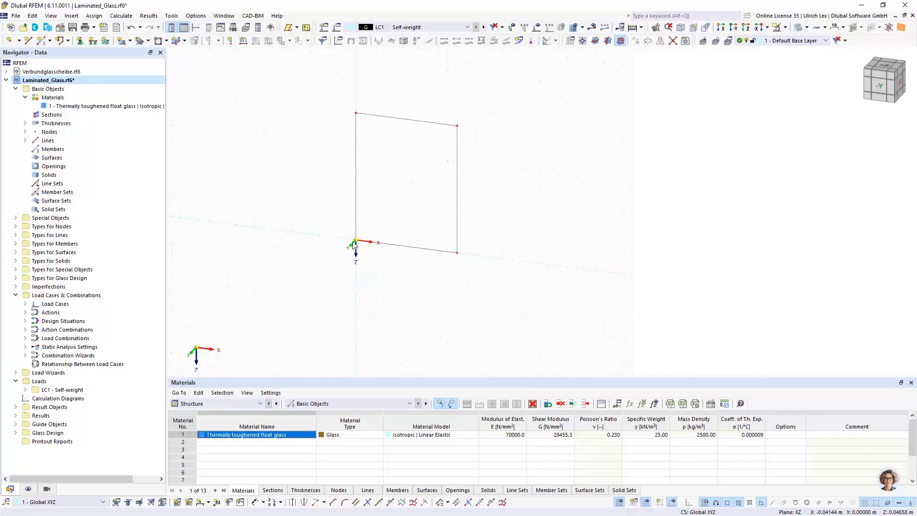
{"action": "scroll", "coordinate": [428, 101], "scroll_direction": "up", "scroll_amount": 1}
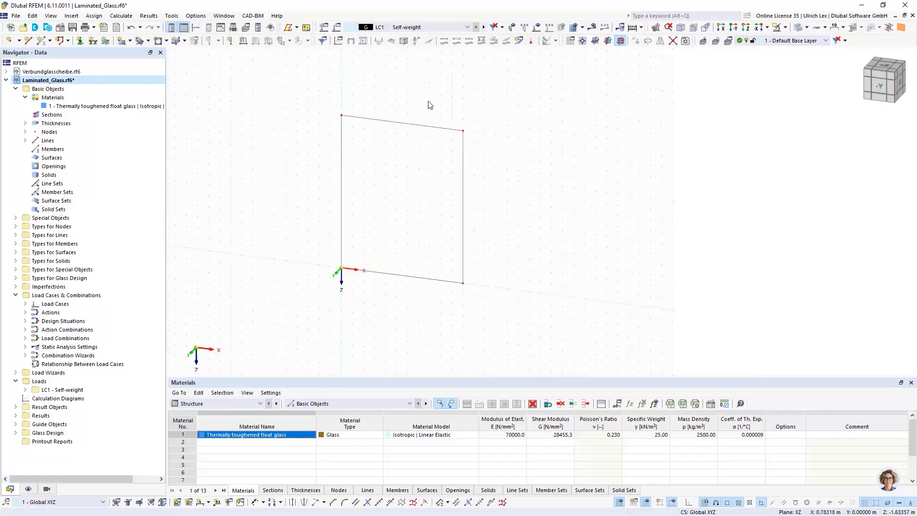
Begin a new surface by boundary selection and create a new thickness for it of type Glass Composition
{"action": "left_click", "coordinate": [131, 41]}
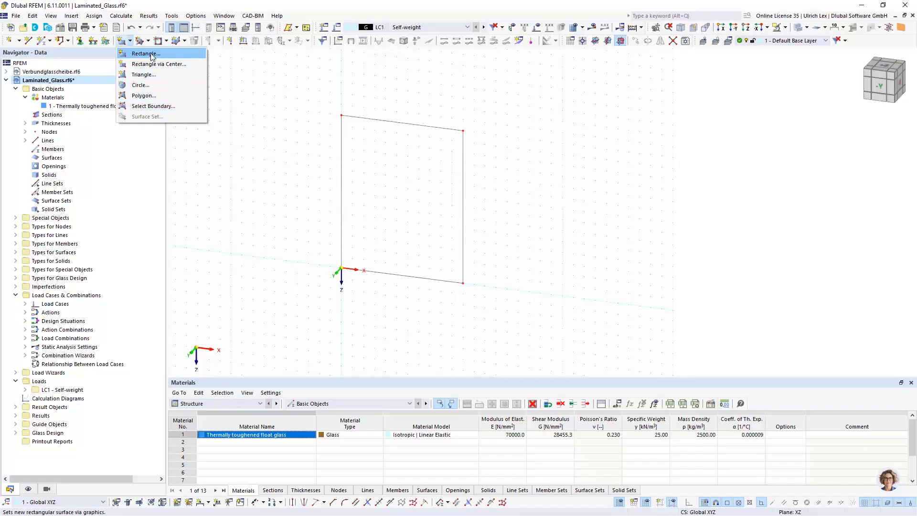
{"action": "left_click", "coordinate": [170, 107]}
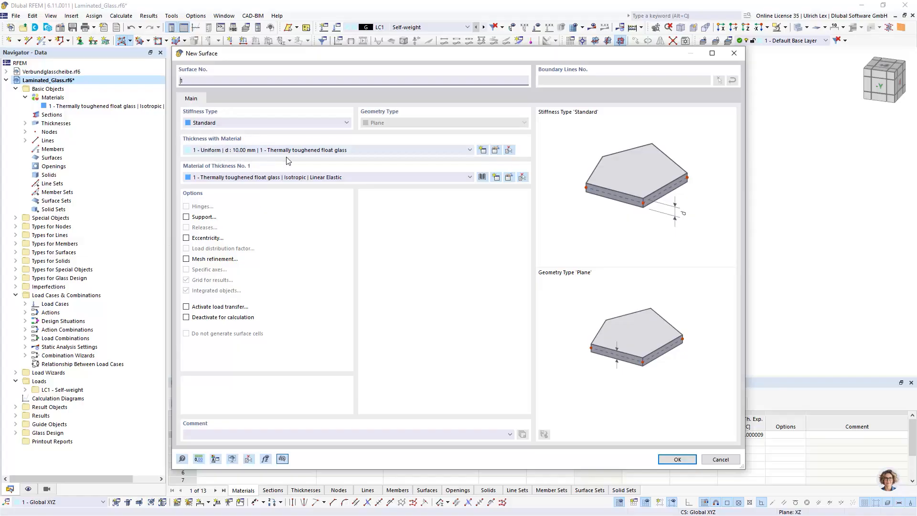
{"action": "left_click", "coordinate": [483, 151]}
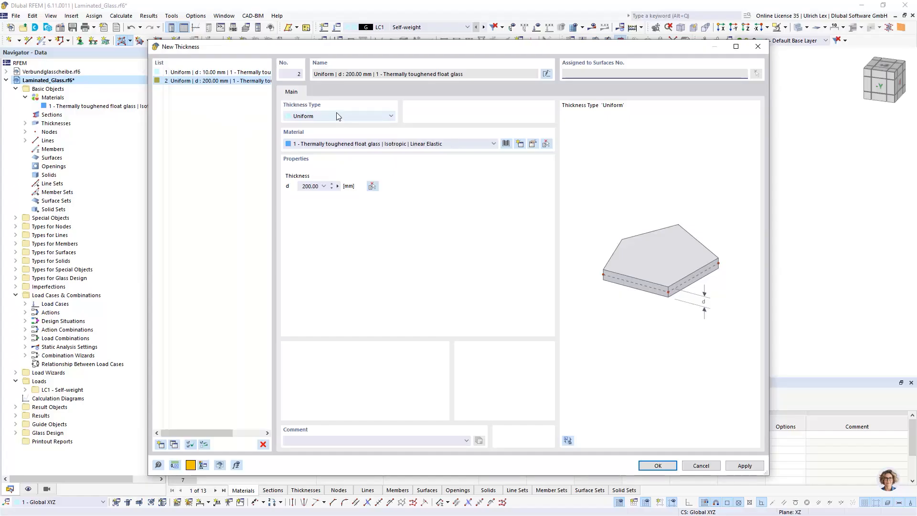
{"action": "left_click", "coordinate": [374, 117]}
{"action": "left_click", "coordinate": [375, 117]}
{"action": "left_click", "coordinate": [389, 117]}
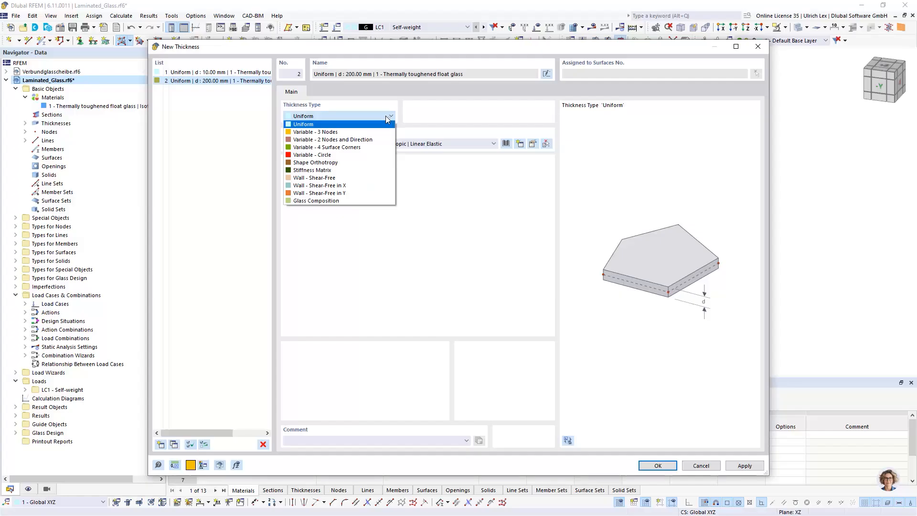
{"action": "left_click", "coordinate": [344, 201]}
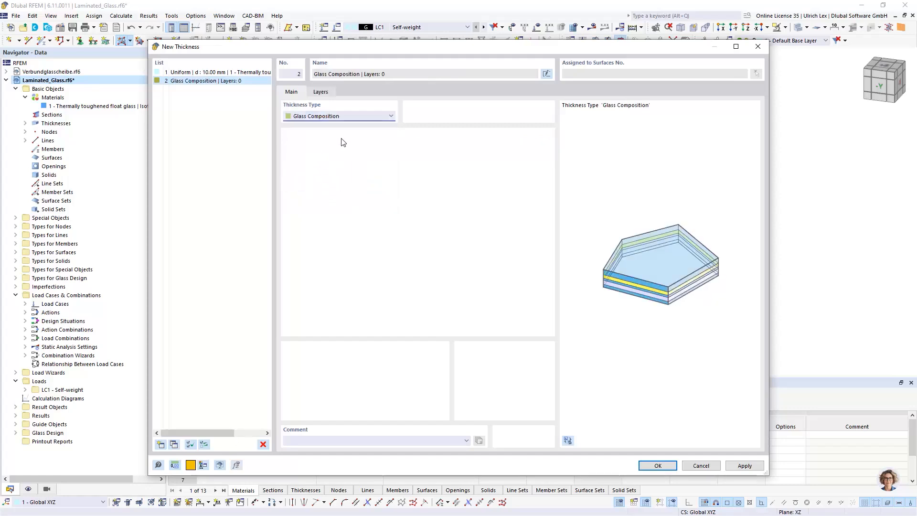
Define layer 1 of the glass composition as library material Float glass (DIN 18008-1:2020-05), 4 mm thick
{"action": "left_click", "coordinate": [328, 95]}
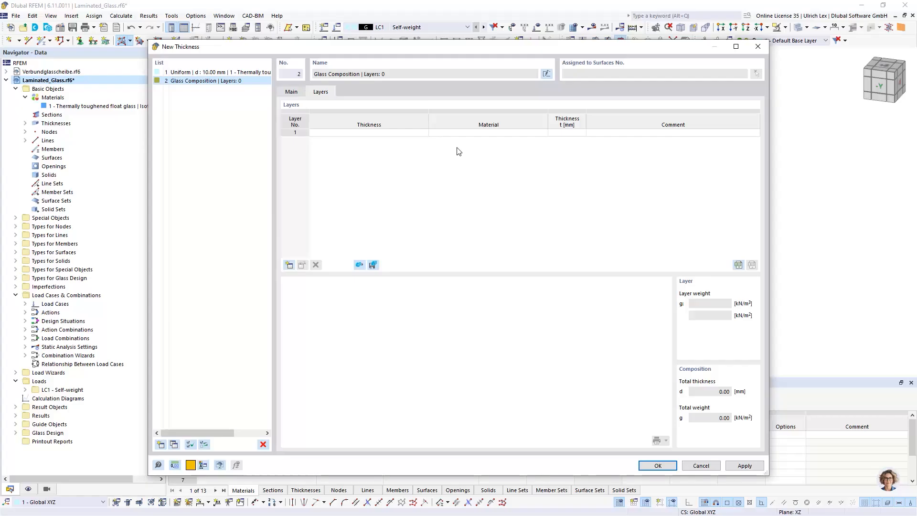
{"action": "left_click", "coordinate": [495, 134]}
{"action": "left_click", "coordinate": [543, 132]}
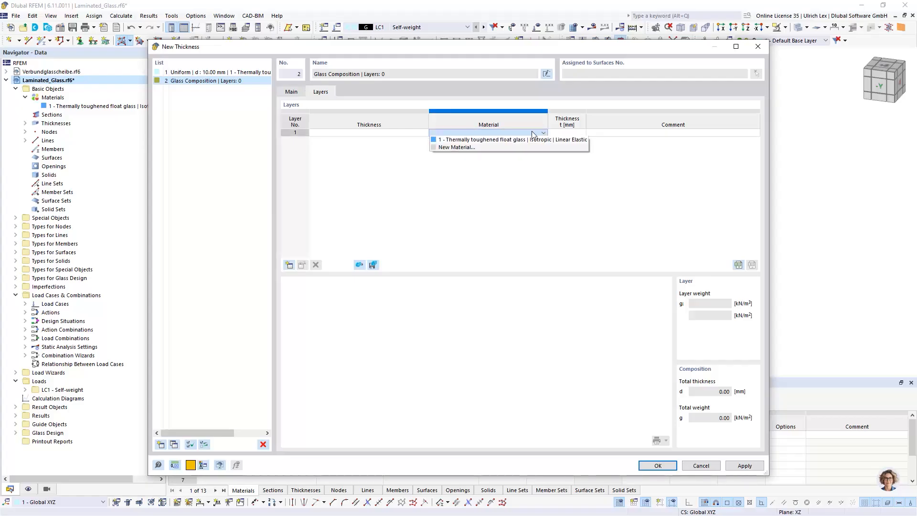
{"action": "left_click", "coordinate": [469, 148]}
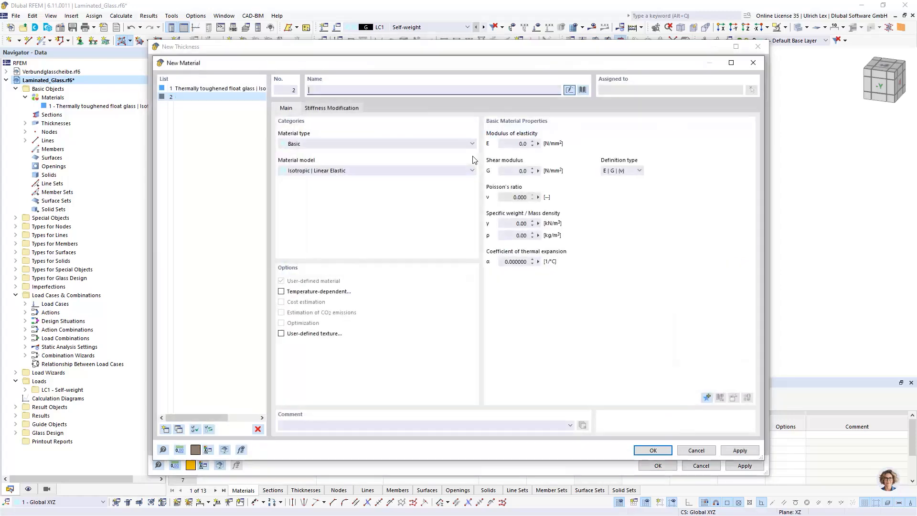
{"action": "left_click", "coordinate": [583, 91]}
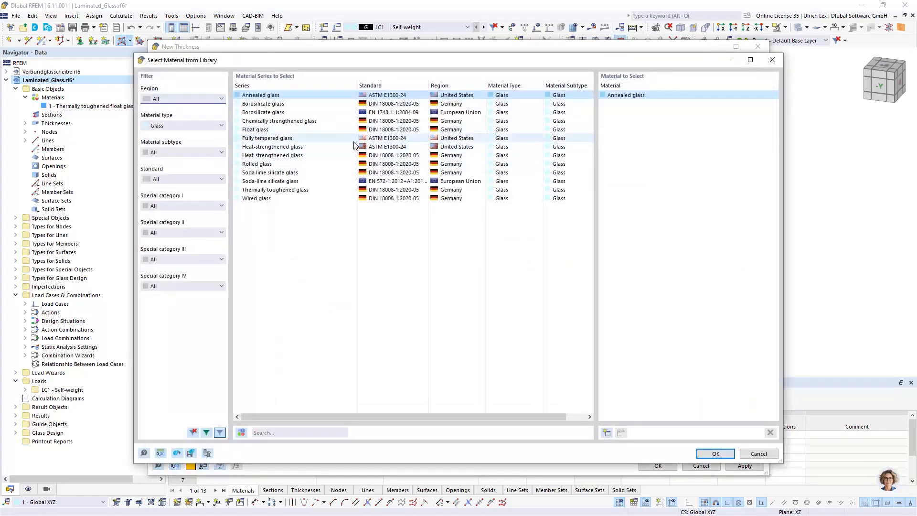
{"action": "left_click", "coordinate": [320, 130]}
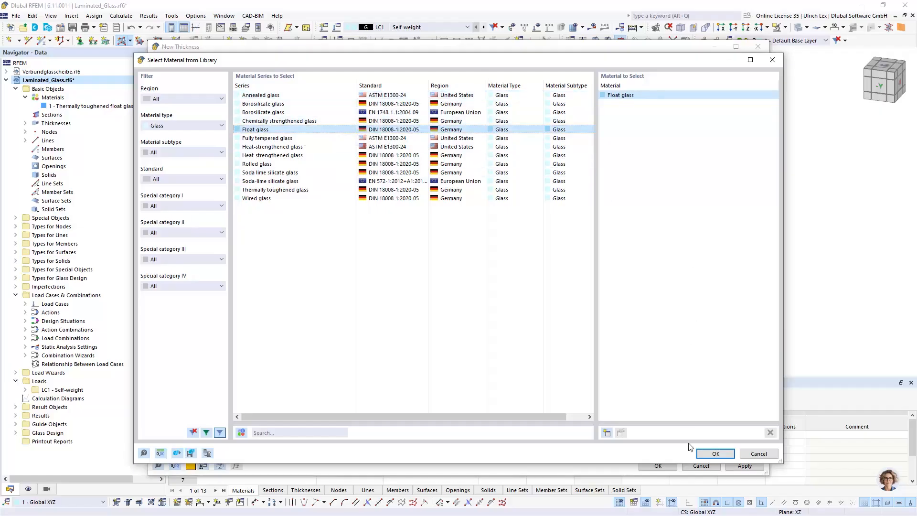
{"action": "left_click", "coordinate": [708, 458]}
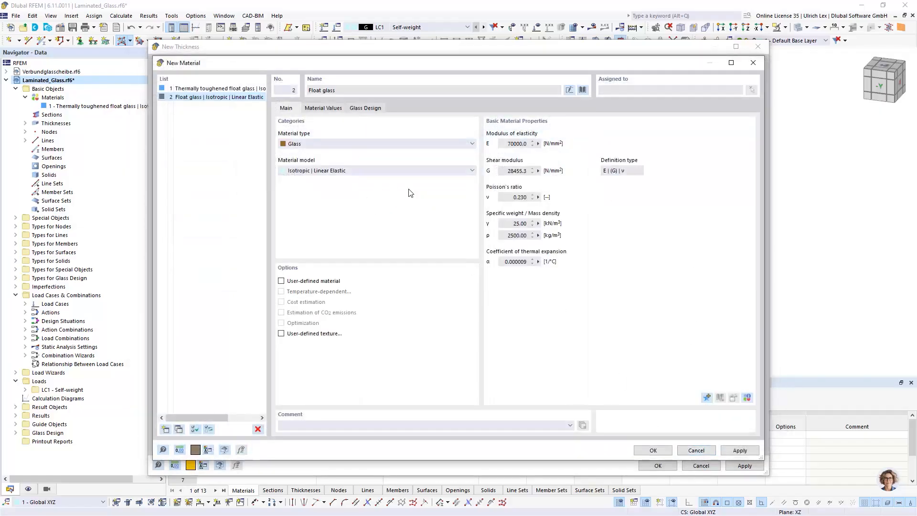
{"action": "left_click", "coordinate": [646, 454]}
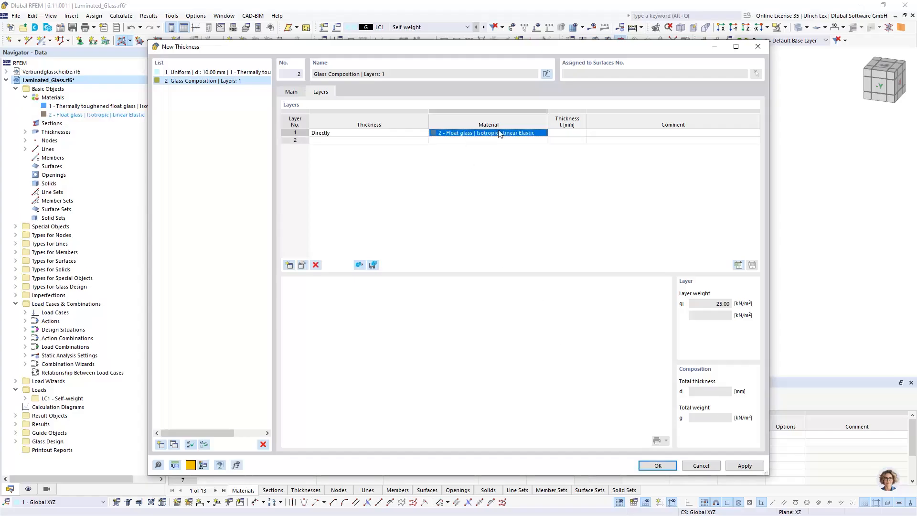
{"action": "left_click", "coordinate": [564, 137]}
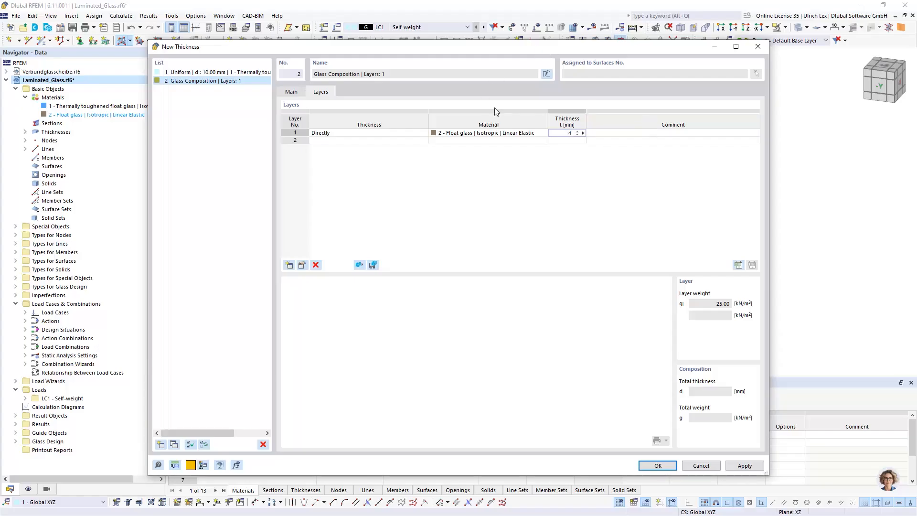
{"action": "left_click", "coordinate": [515, 140]}
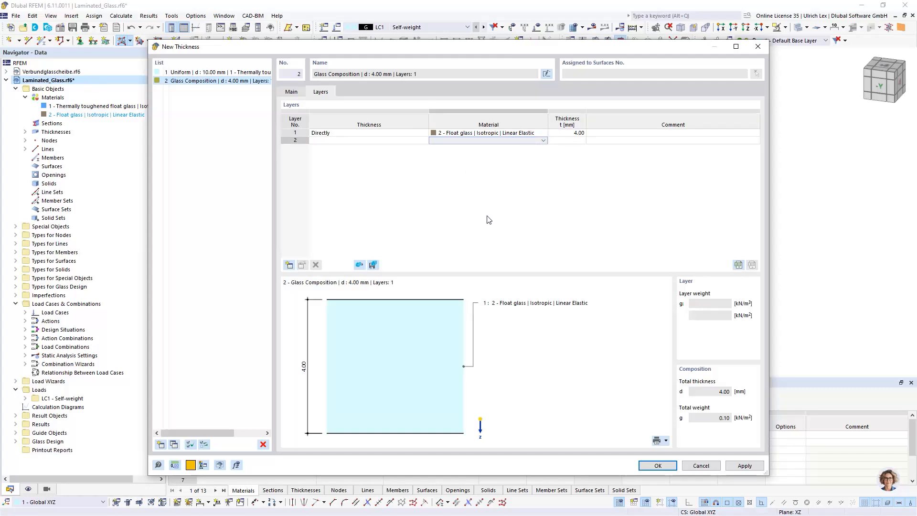
Define layer 2 of the glass composition as library foil PVB 22 °C loading until 10 sec, 1.52 mm thick
{"action": "left_click", "coordinate": [544, 141]}
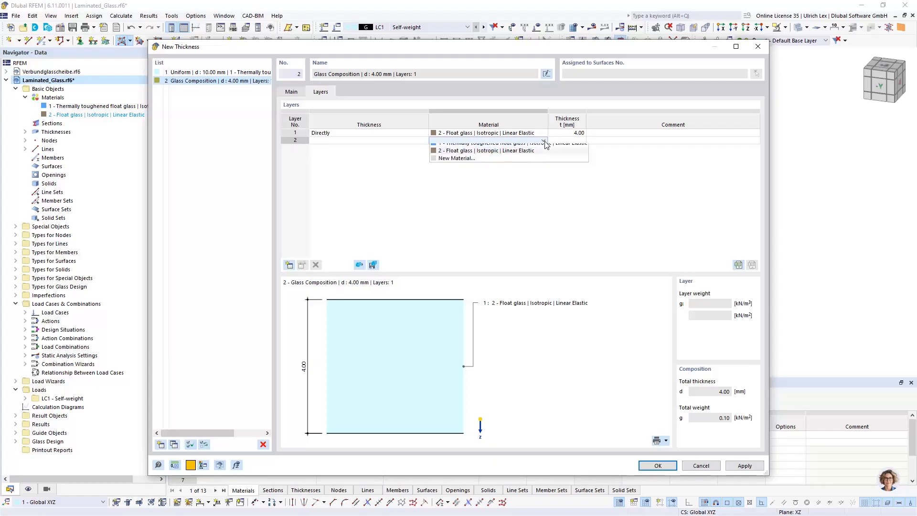
{"action": "left_click", "coordinate": [526, 162]}
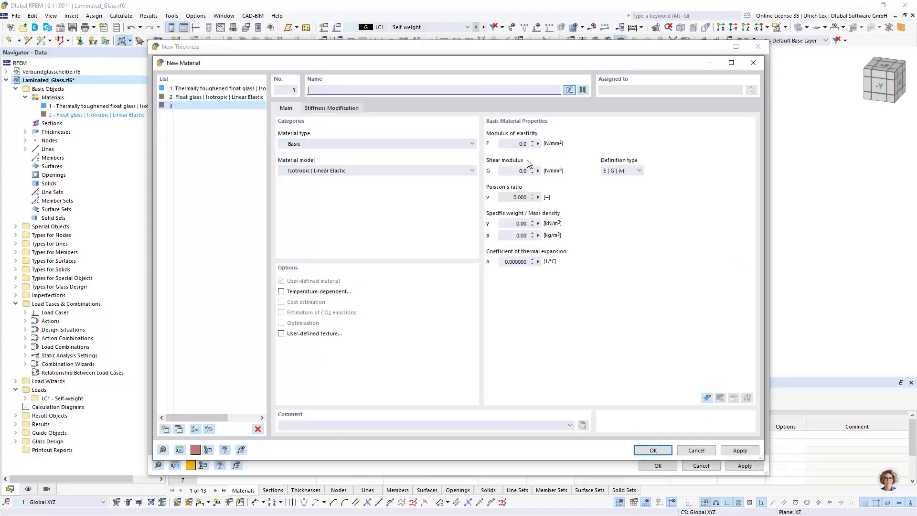
{"action": "left_click", "coordinate": [583, 91]}
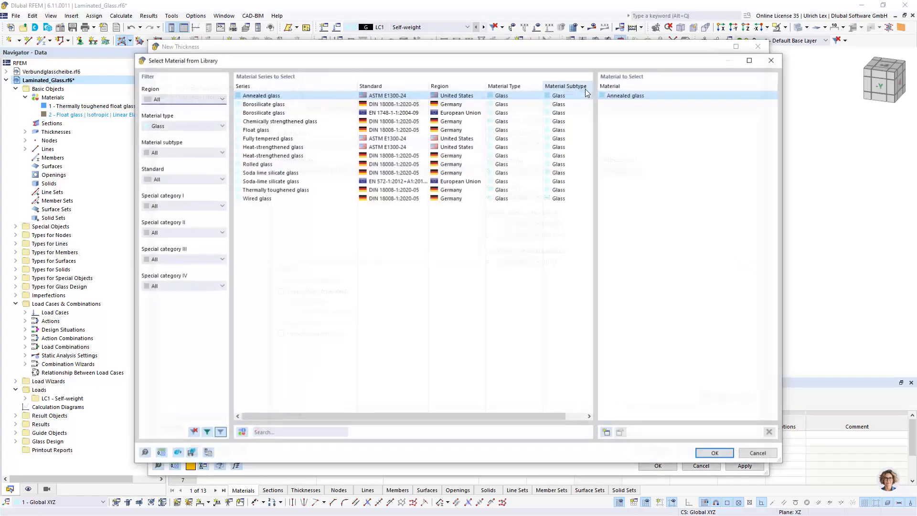
{"action": "left_click", "coordinate": [203, 126]}
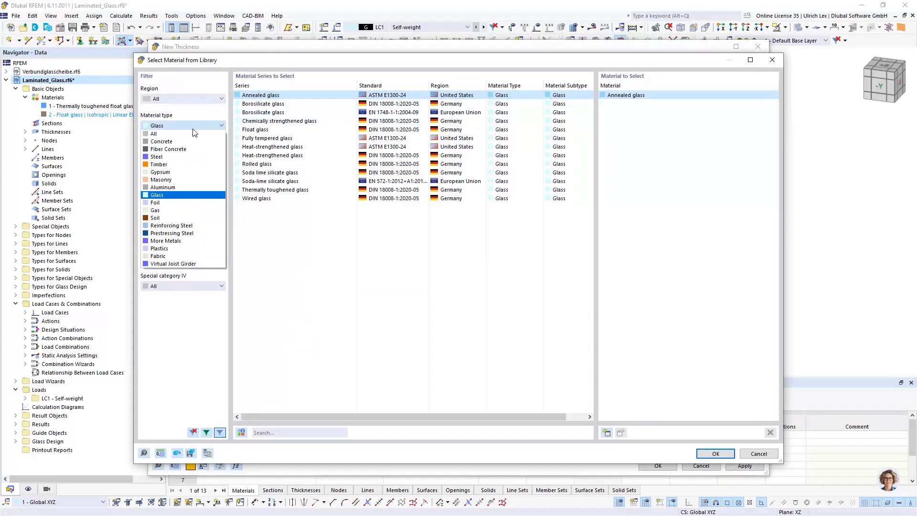
{"action": "left_click", "coordinate": [182, 203]}
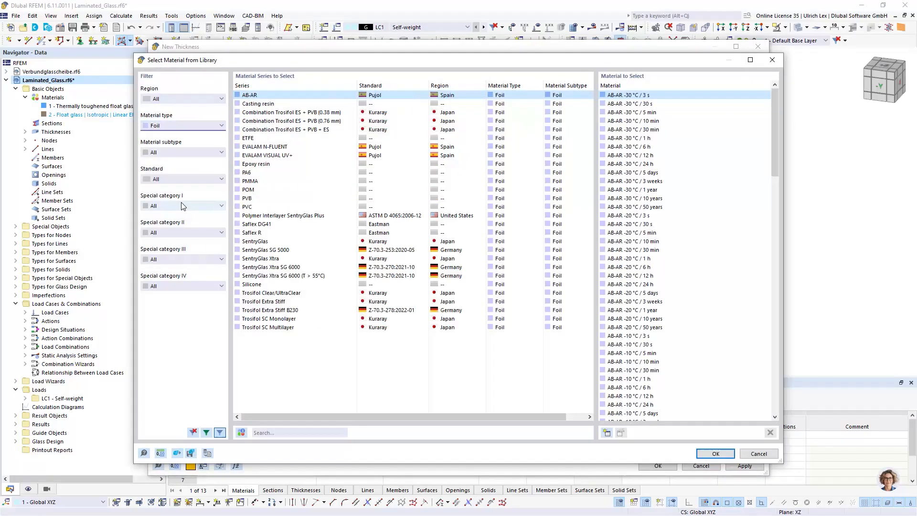
{"action": "left_click", "coordinate": [263, 199]}
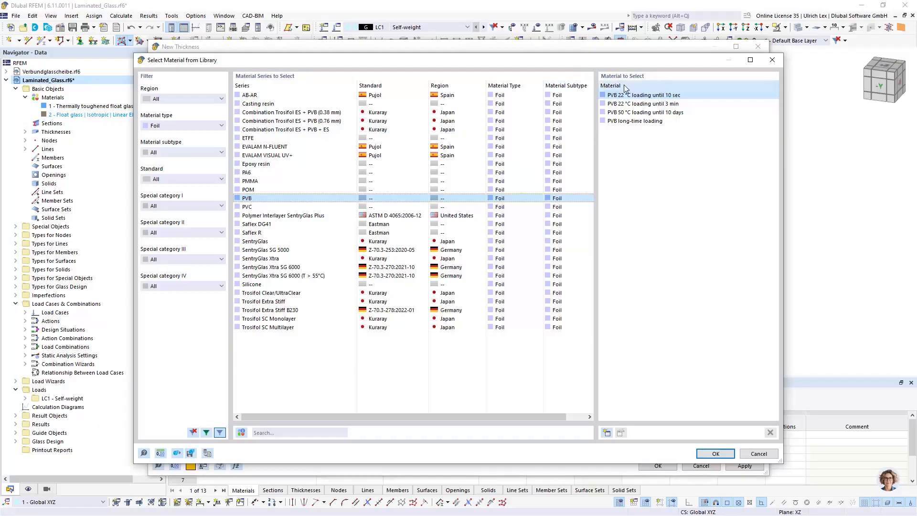
{"action": "left_click", "coordinate": [710, 454]}
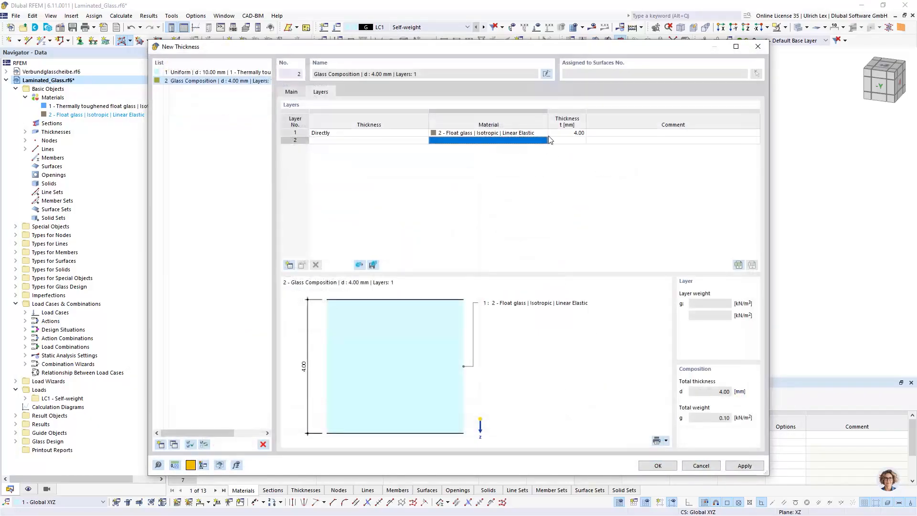
{"action": "left_click", "coordinate": [567, 140]}
{"action": "type", "text": "1,52"}
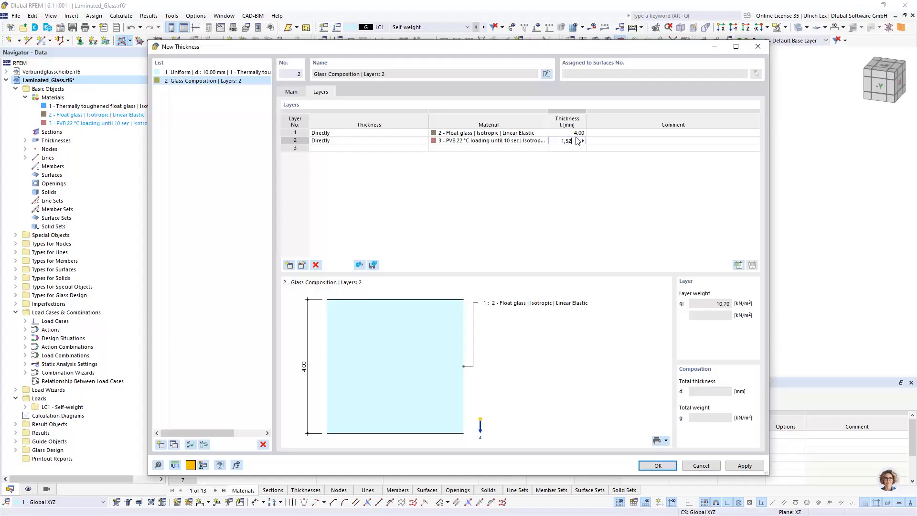
Add layer 3 to the glass composition using the existing Float glass material, 4 mm thick
{"action": "left_click", "coordinate": [539, 149]}
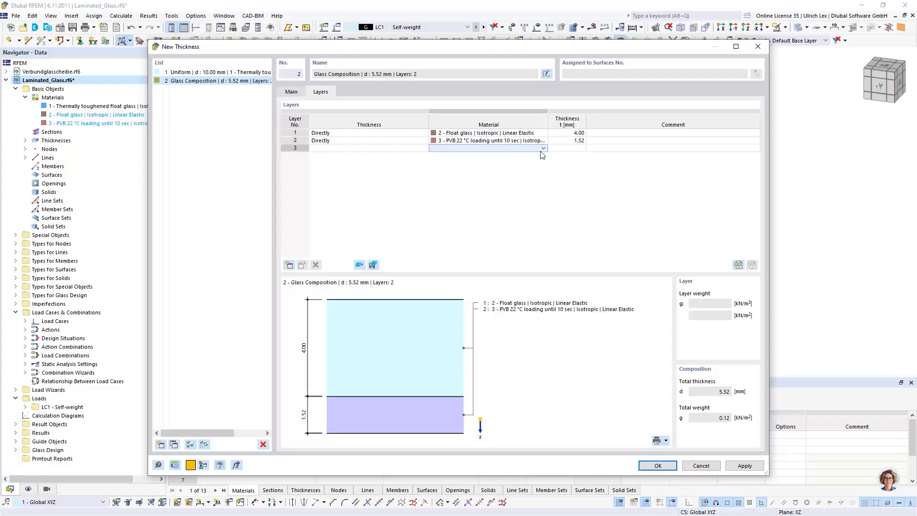
{"action": "left_click", "coordinate": [543, 149]}
{"action": "left_click", "coordinate": [467, 163]}
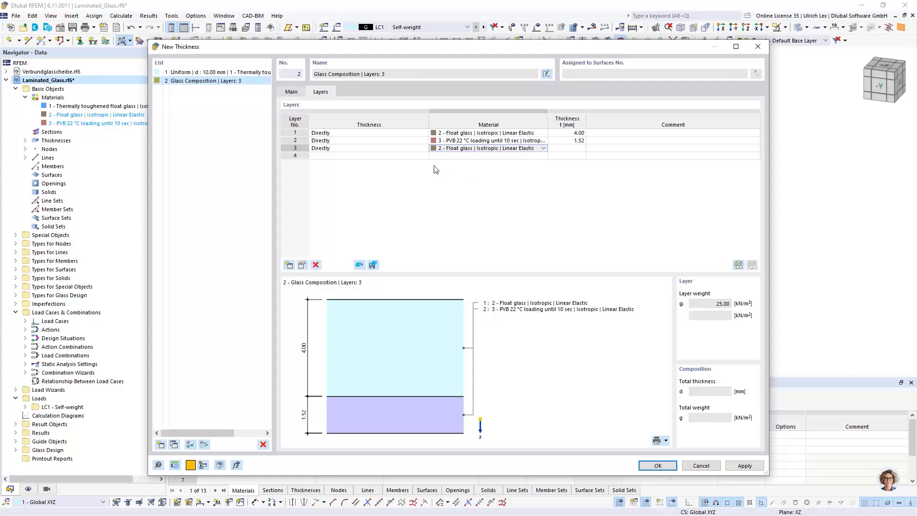
{"action": "left_click", "coordinate": [579, 149]}
{"action": "type", "text": "4"}
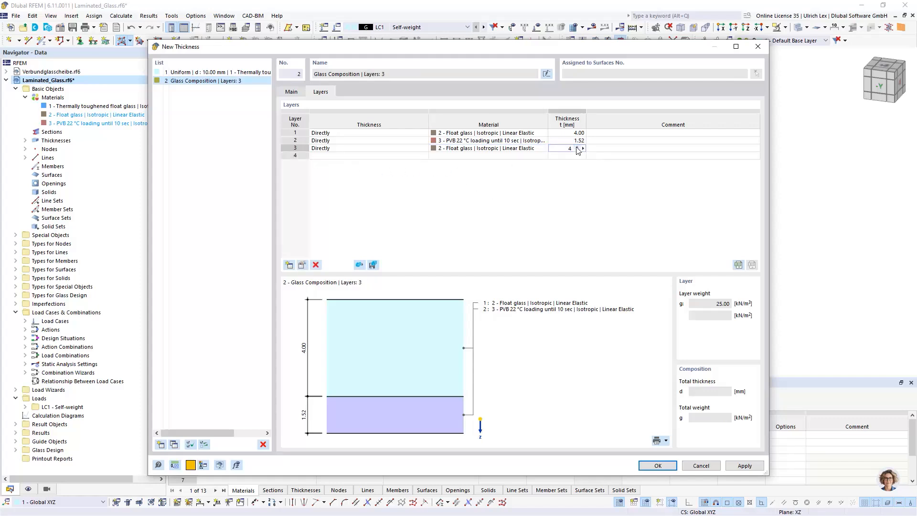
{"action": "key", "text": "Return"}
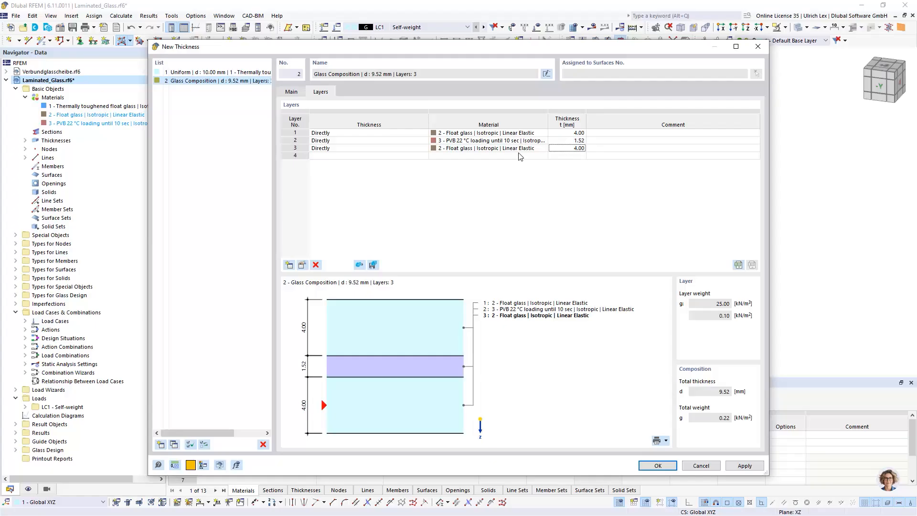
Accept the three-layer glass composition and create the surface from the pane's boundary lines
{"action": "left_click_drag", "start_coordinate": [519, 48], "coordinate": [486, 35]}
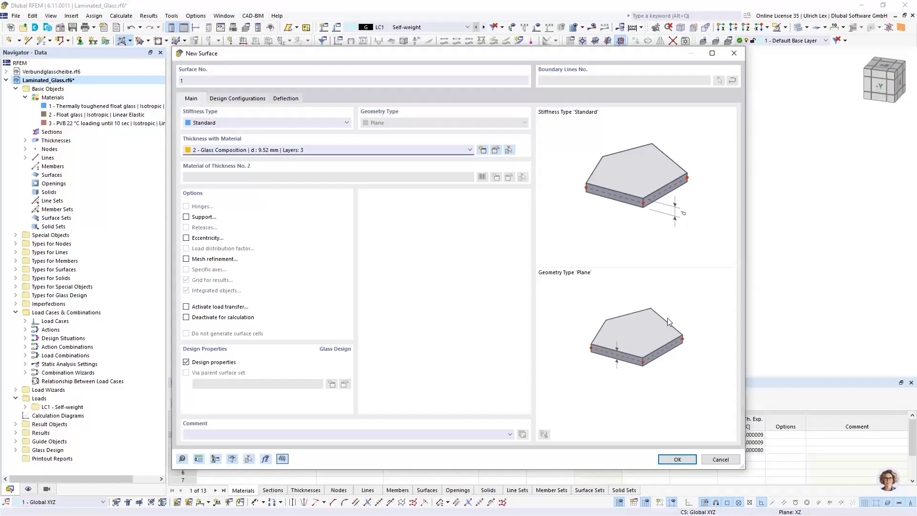
{"action": "left_click", "coordinate": [662, 458]}
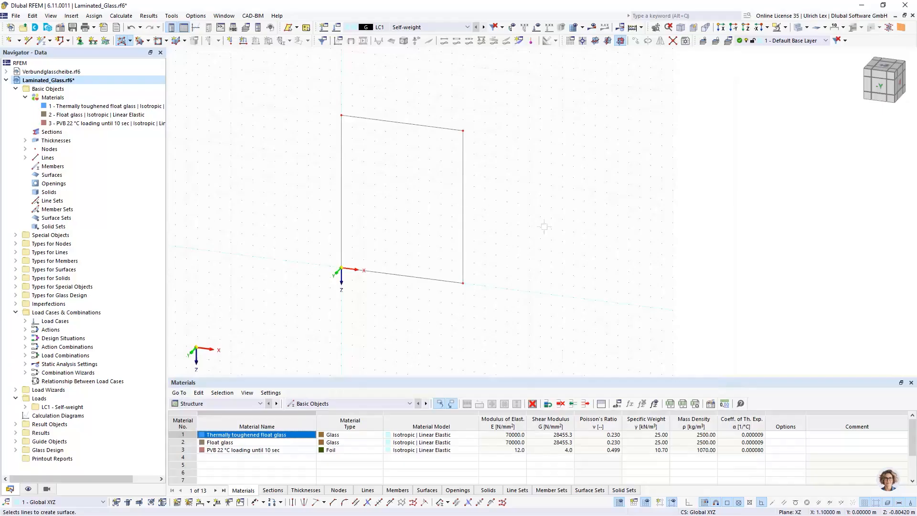
{"action": "key", "text": "Escape"}
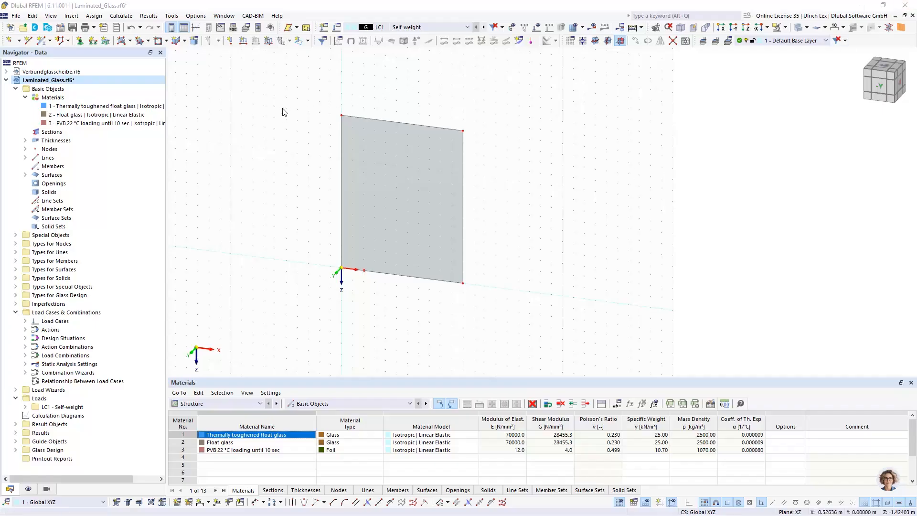
Divide the pane's bottom line by distance, placing a new node 0.2 m from the line start
{"action": "scroll", "coordinate": [335, 187], "scroll_direction": "up", "scroll_amount": 1}
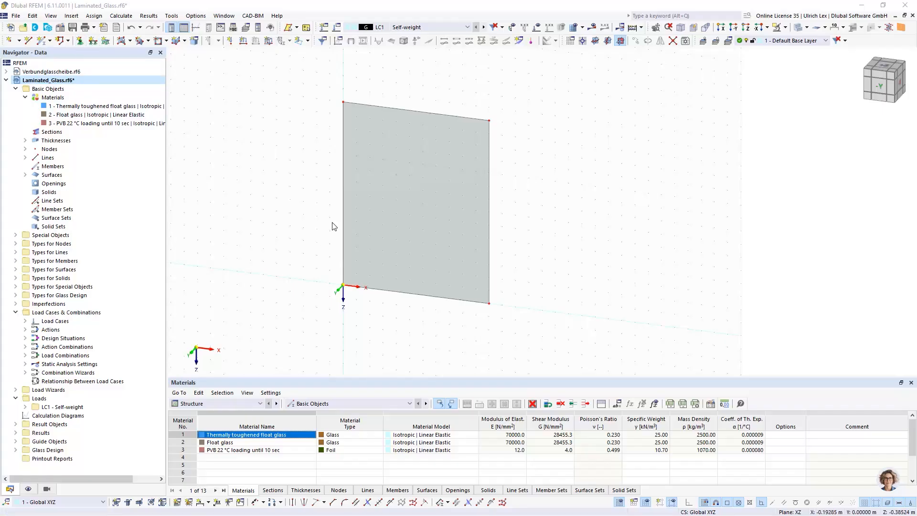
{"action": "middle_click_drag", "start_coordinate": [548, 256], "coordinate": [522, 261], "text": "ctrl"}
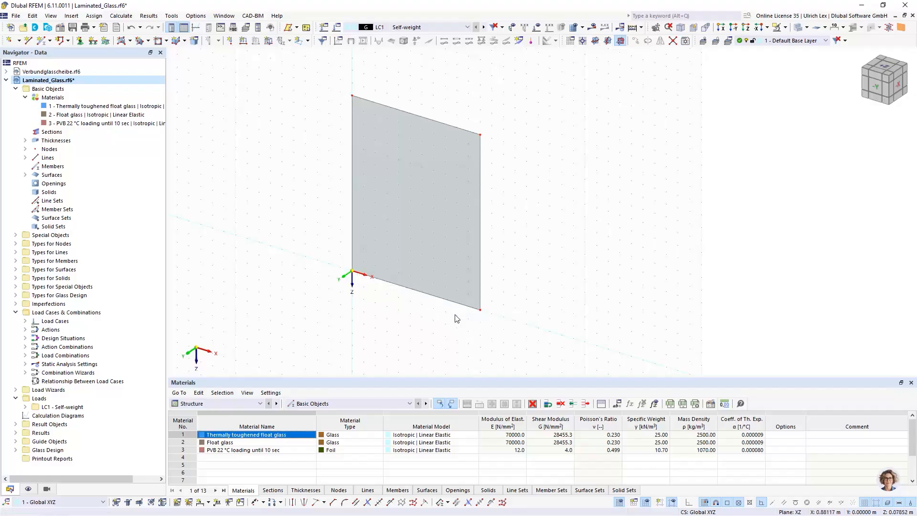
{"action": "middle_click_drag", "start_coordinate": [450, 311], "coordinate": [457, 301], "text": "ctrl"}
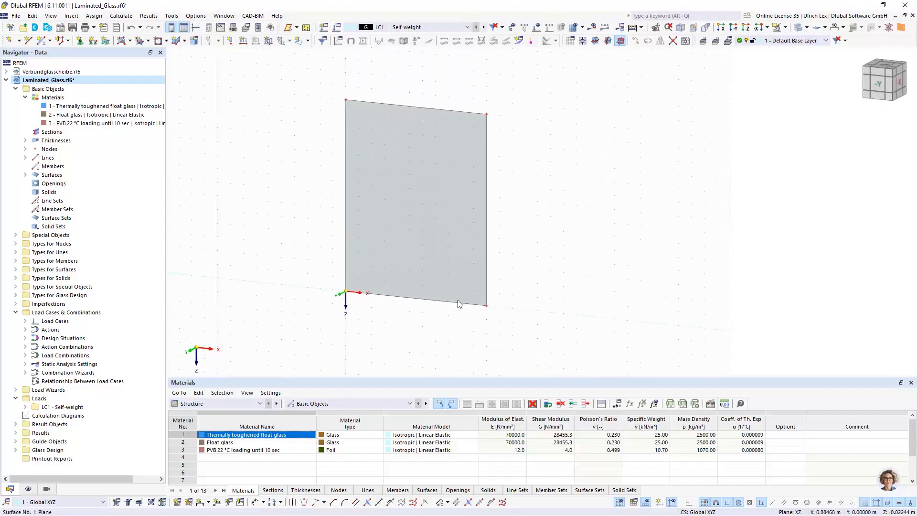
{"action": "scroll", "coordinate": [451, 319], "scroll_direction": "up", "scroll_amount": 3}
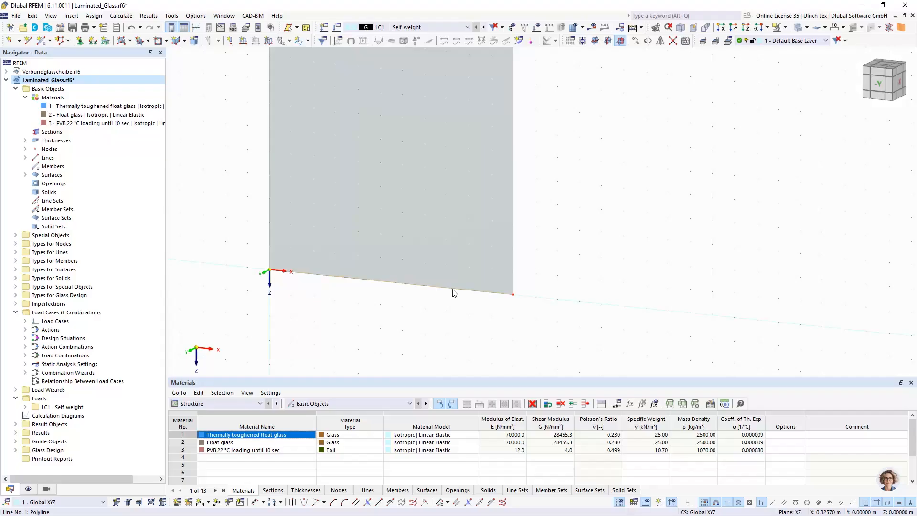
{"action": "right_click", "coordinate": [454, 294]}
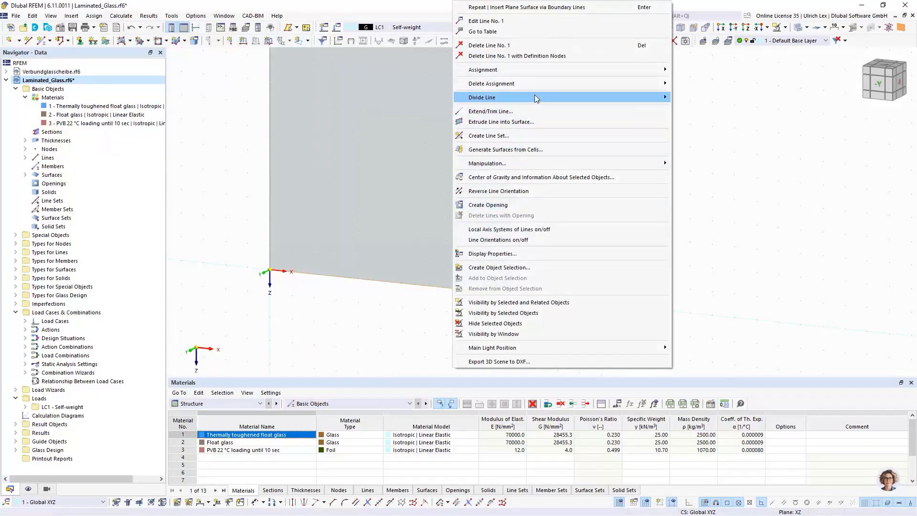
{"action": "mouse_move", "coordinate": [534, 96]}
{"action": "left_click", "coordinate": [697, 118]}
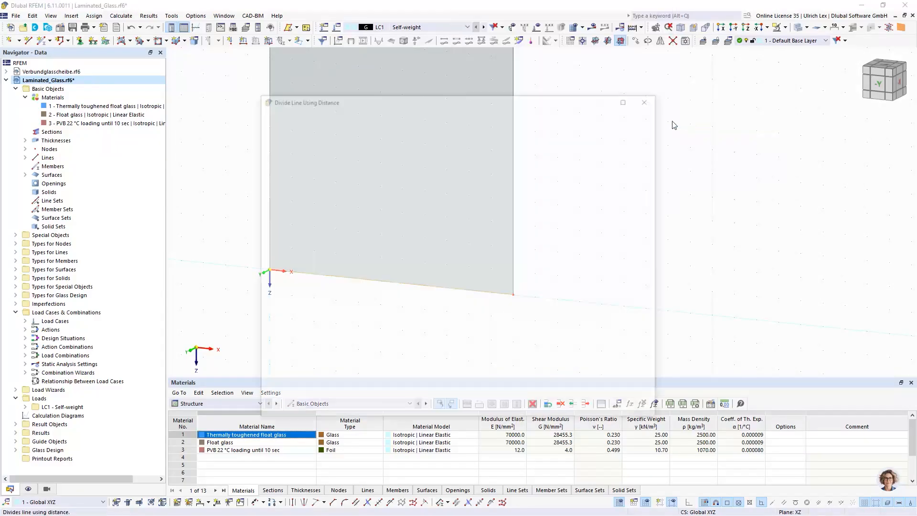
{"action": "left_click_drag", "start_coordinate": [286, 177], "coordinate": [323, 178]}
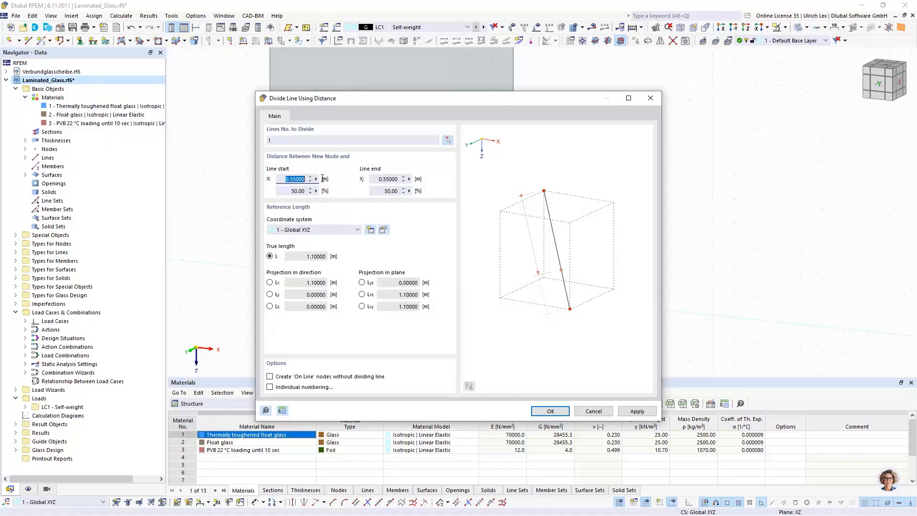
{"action": "type", "text": "0,2"}
{"action": "left_click", "coordinate": [547, 410]}
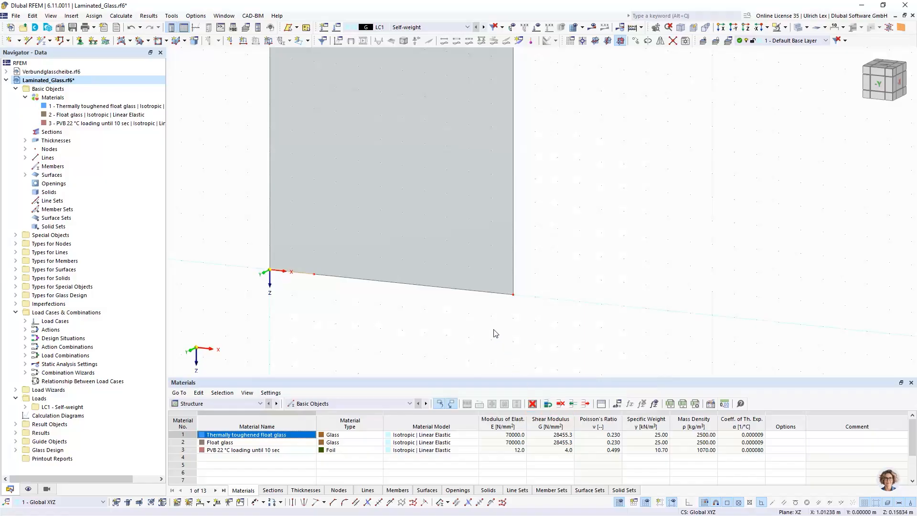
Divide the remaining long segment of the bottom line by distance, placing a node 0.2 m from the line end
{"action": "right_click", "coordinate": [480, 291]}
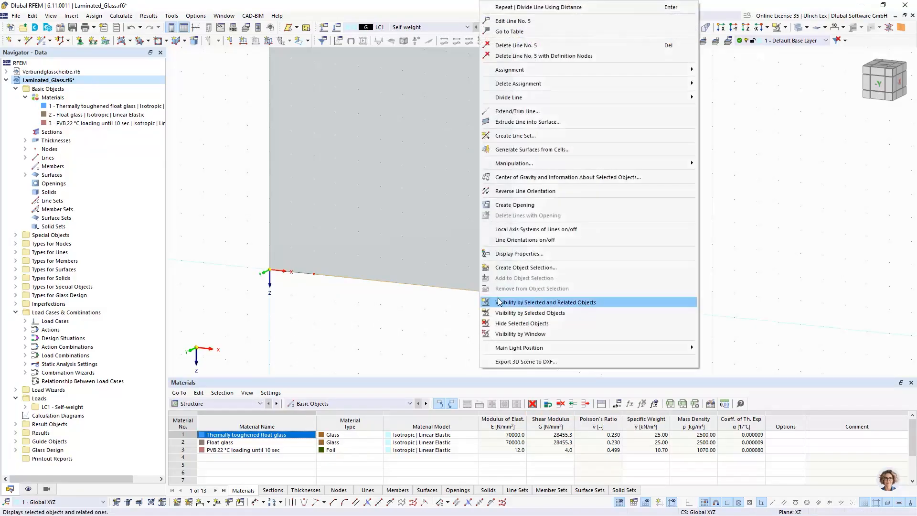
{"action": "mouse_move", "coordinate": [523, 97]}
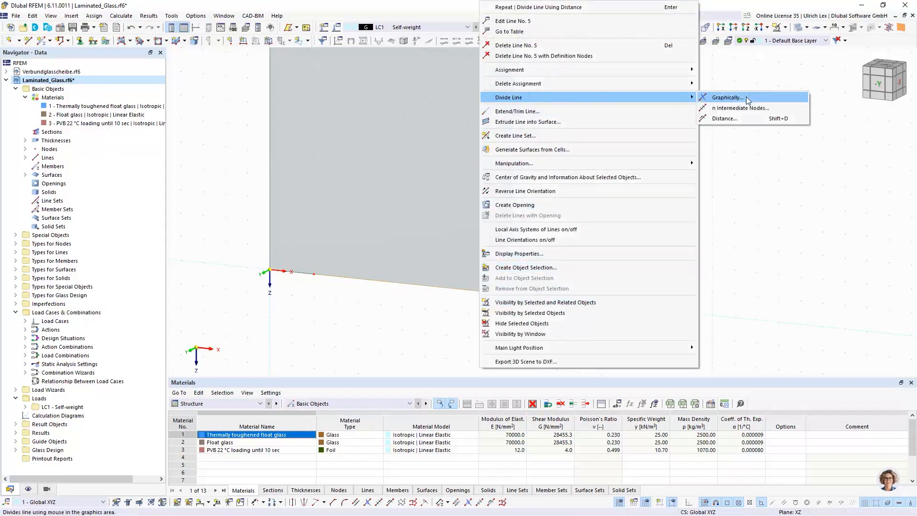
{"action": "left_click", "coordinate": [731, 119]}
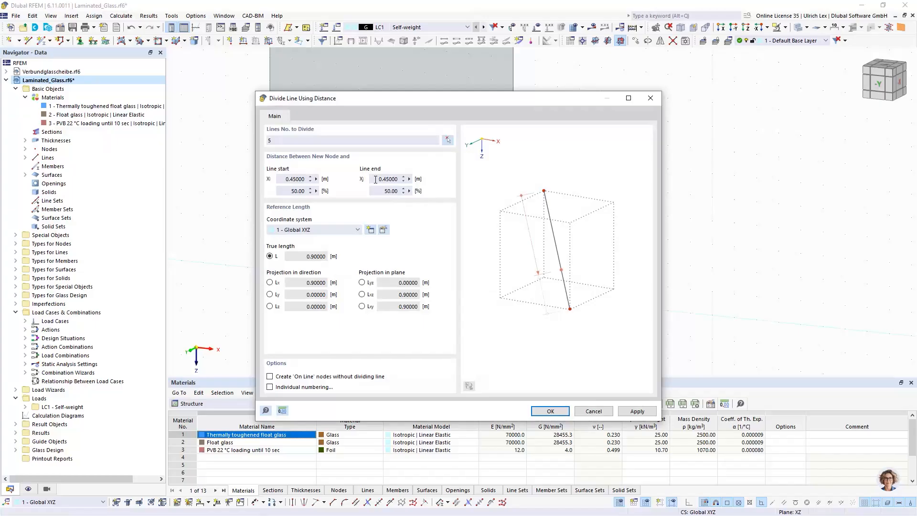
{"action": "left_click_drag", "start_coordinate": [376, 179], "coordinate": [414, 180]}
{"action": "type", "text": "0,2"}
{"action": "key", "text": "Return"}
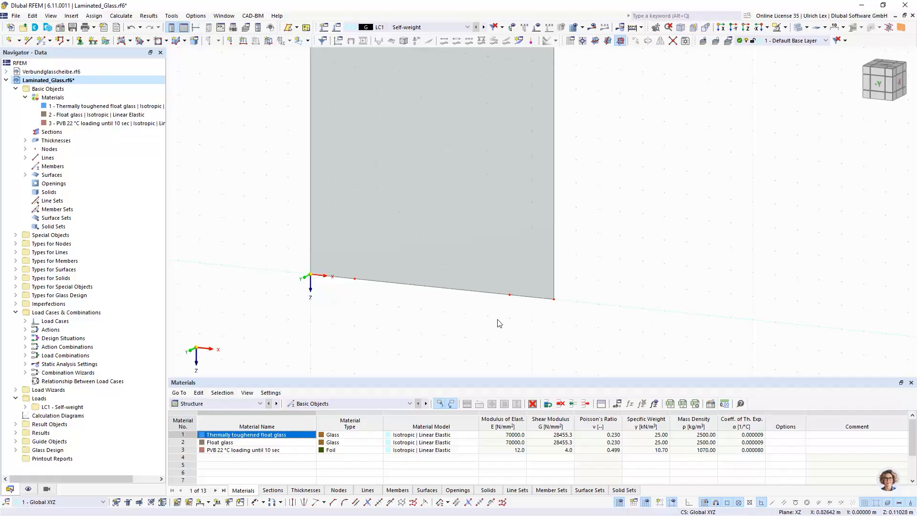
Create a nodal support restrained only in uZ and assign it to the bottom-edge node 0.2 m from the line end
{"action": "left_click", "coordinate": [81, 41]}
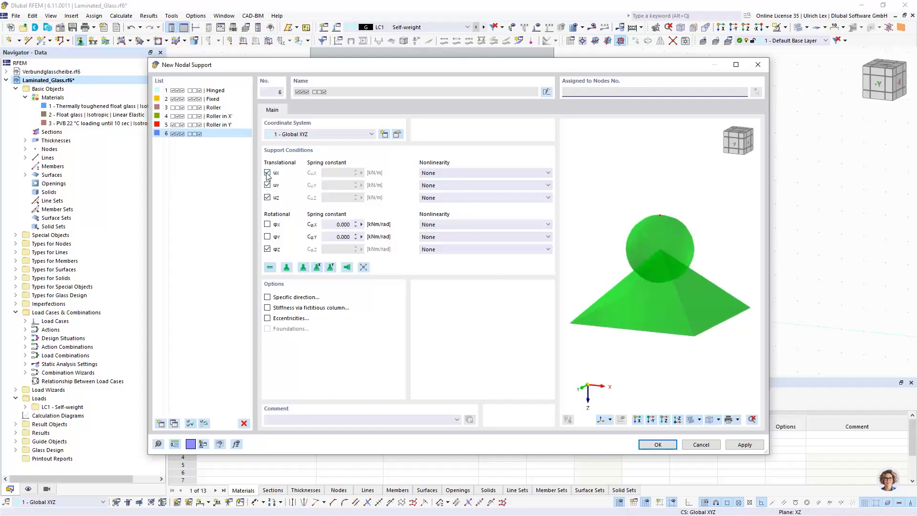
{"action": "left_click", "coordinate": [267, 172]}
{"action": "left_click", "coordinate": [267, 185]}
{"action": "left_click", "coordinate": [267, 249]}
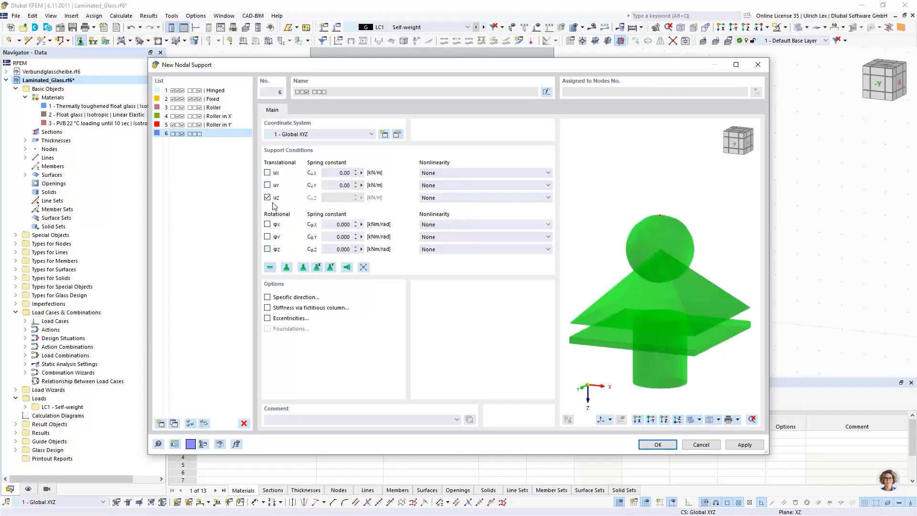
{"action": "left_click", "coordinate": [651, 445]}
{"action": "left_click", "coordinate": [522, 365]}
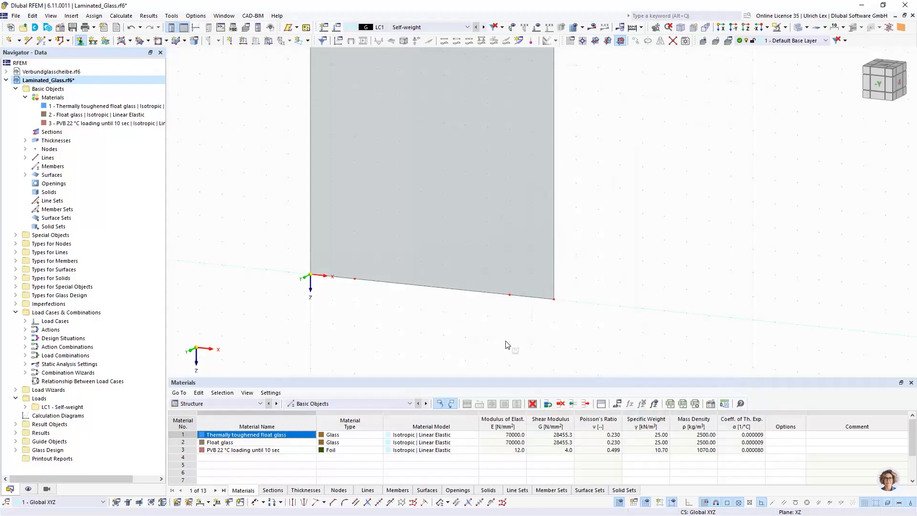
{"action": "left_click", "coordinate": [509, 296]}
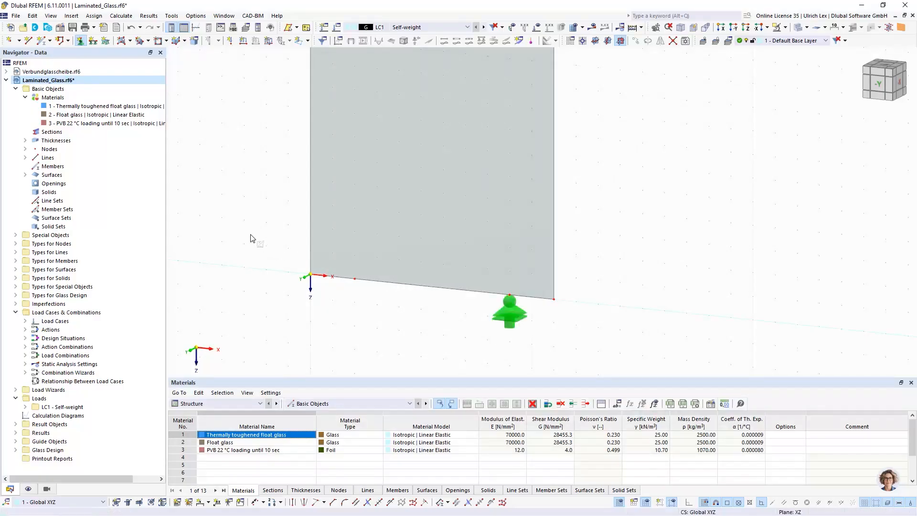
Create a nodal support restrained only in uX and uZ and assign it to the bottom-edge node 0.2 m from the line start
{"action": "left_click", "coordinate": [80, 41]}
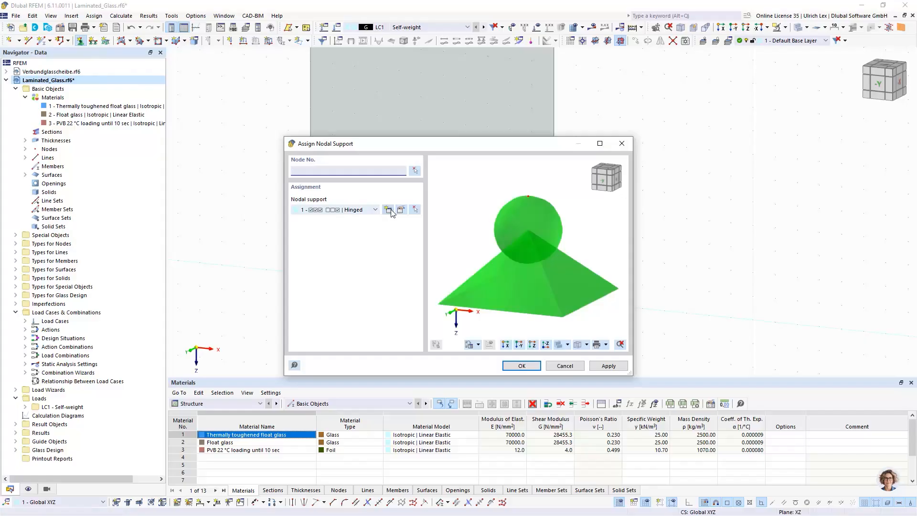
{"action": "left_click", "coordinate": [388, 210]}
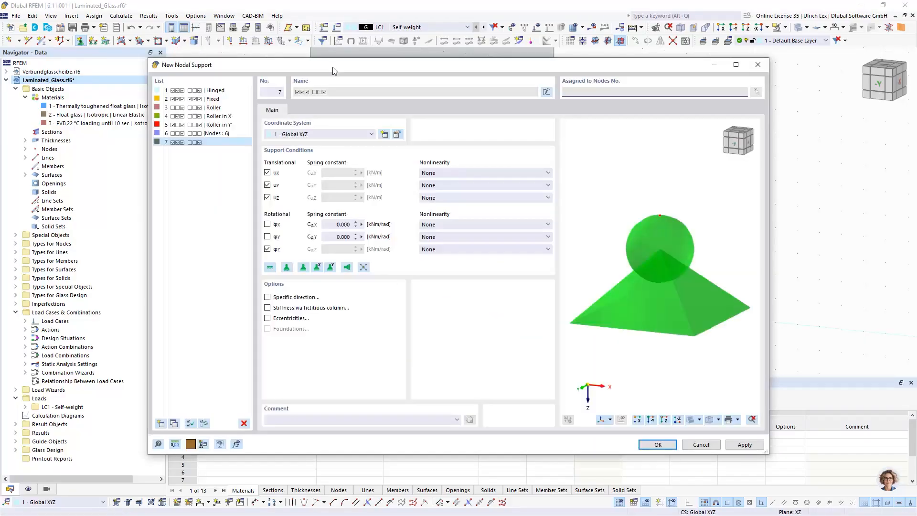
{"action": "left_click_drag", "start_coordinate": [332, 66], "coordinate": [448, 66]}
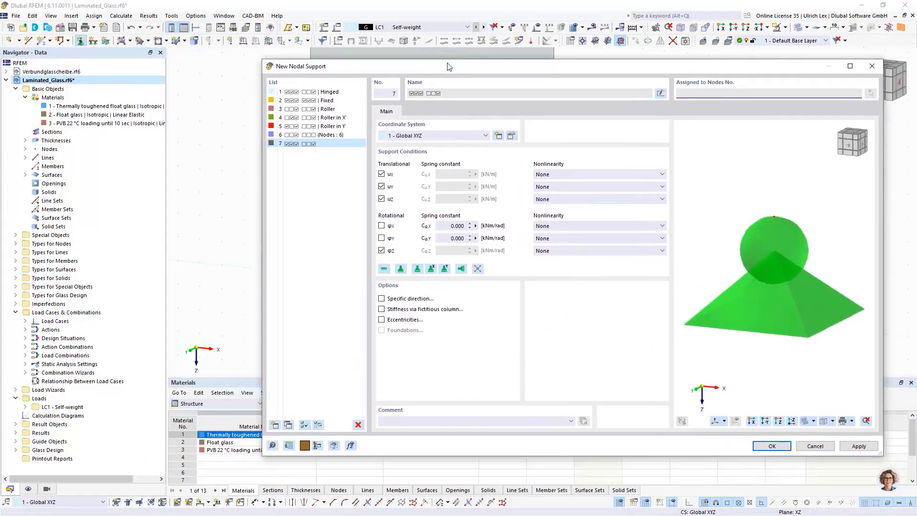
{"action": "left_click", "coordinate": [381, 186]}
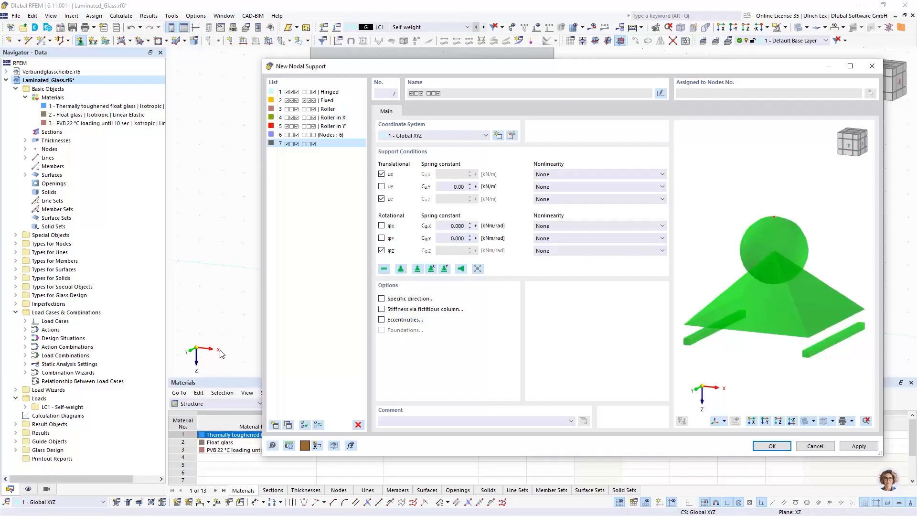
{"action": "left_click", "coordinate": [382, 252]}
{"action": "left_click", "coordinate": [767, 446]}
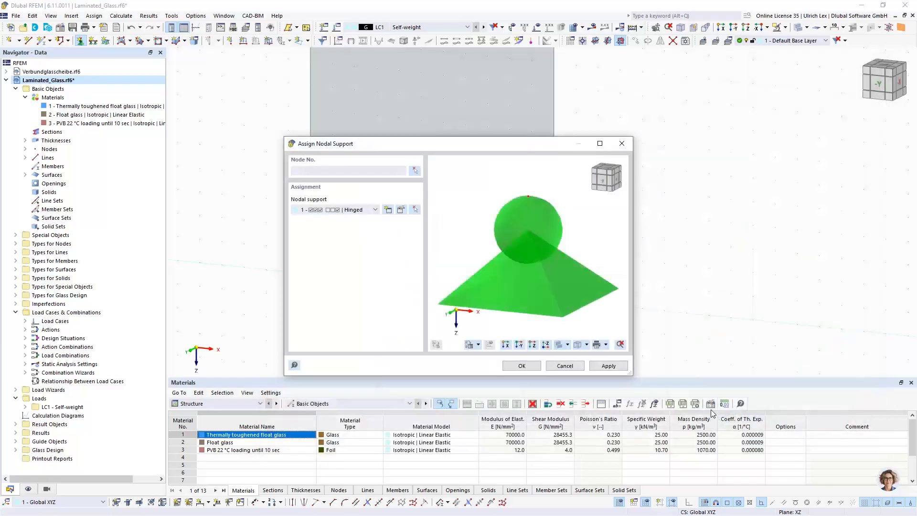
{"action": "key", "text": "Return"}
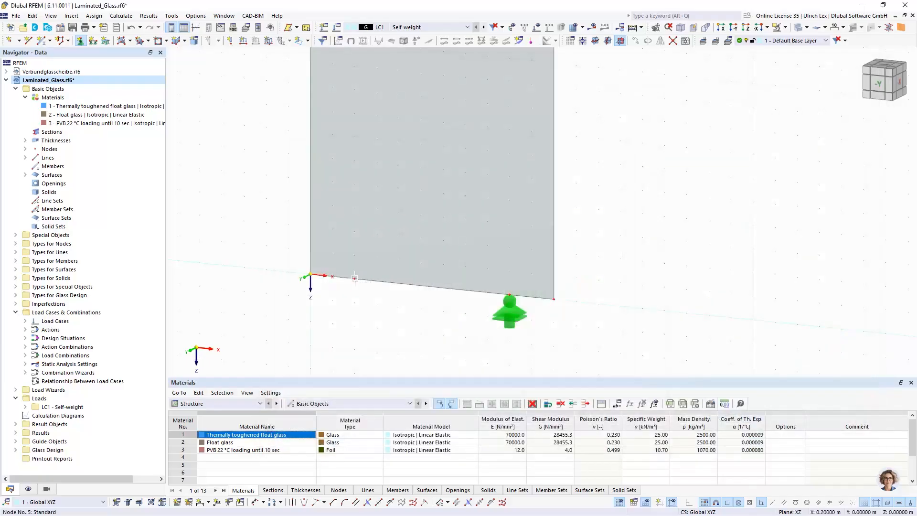
{"action": "left_click", "coordinate": [354, 278]}
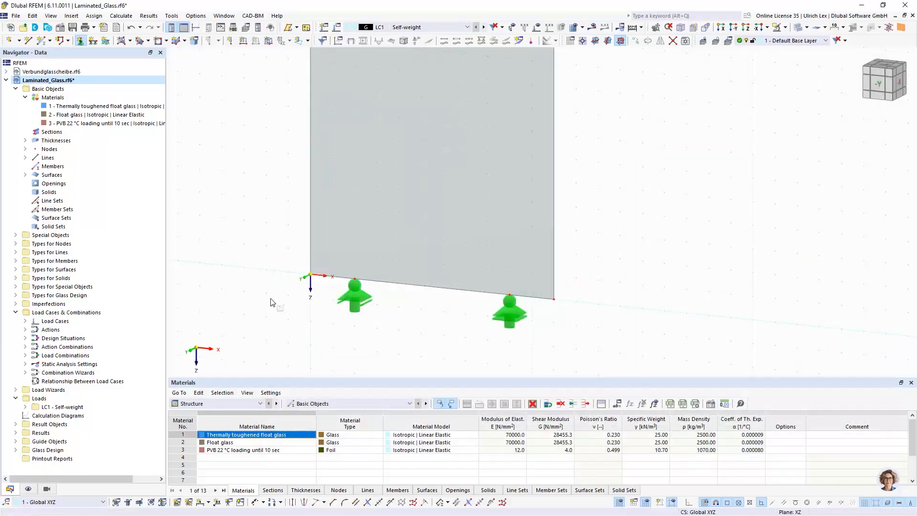
{"action": "key", "text": "Escape"}
Create a line support with all translations and rotations released and a Y-direction spring constant of 2000 kN/m²
{"action": "left_click", "coordinate": [93, 41]}
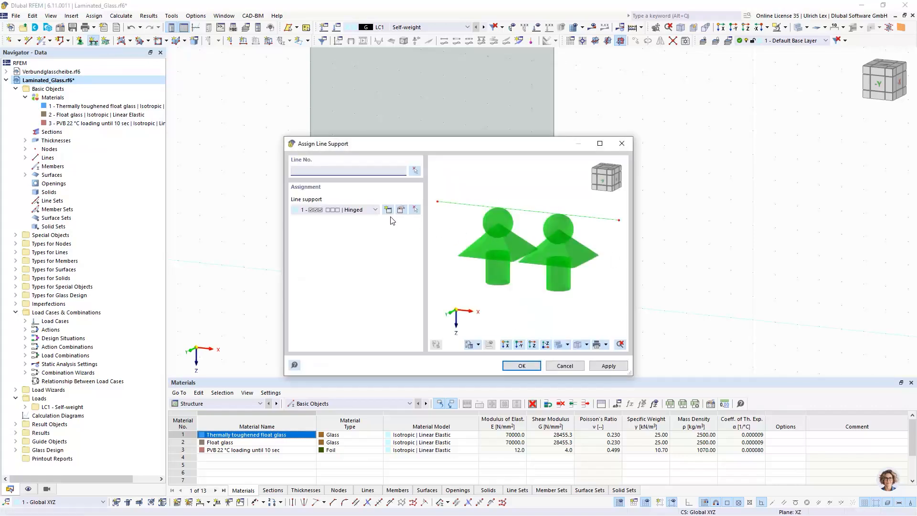
{"action": "left_click", "coordinate": [388, 211]}
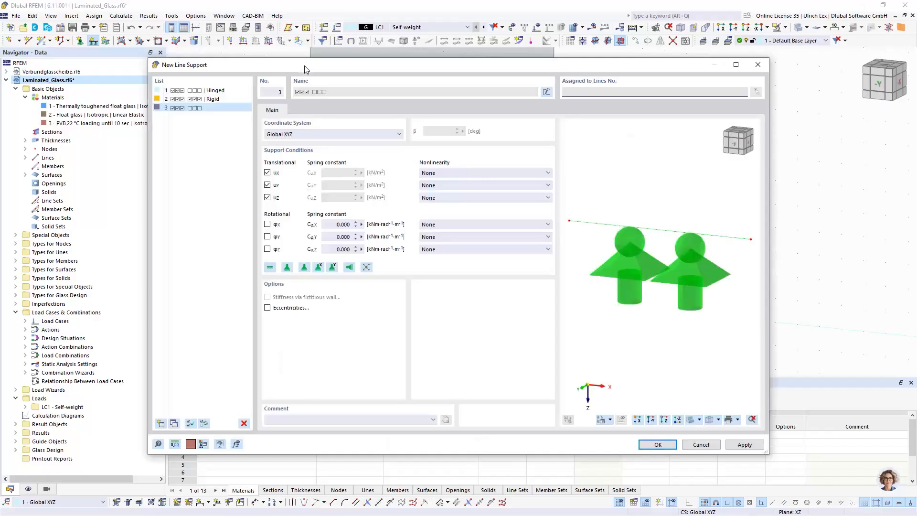
{"action": "left_click_drag", "start_coordinate": [305, 66], "coordinate": [423, 63]}
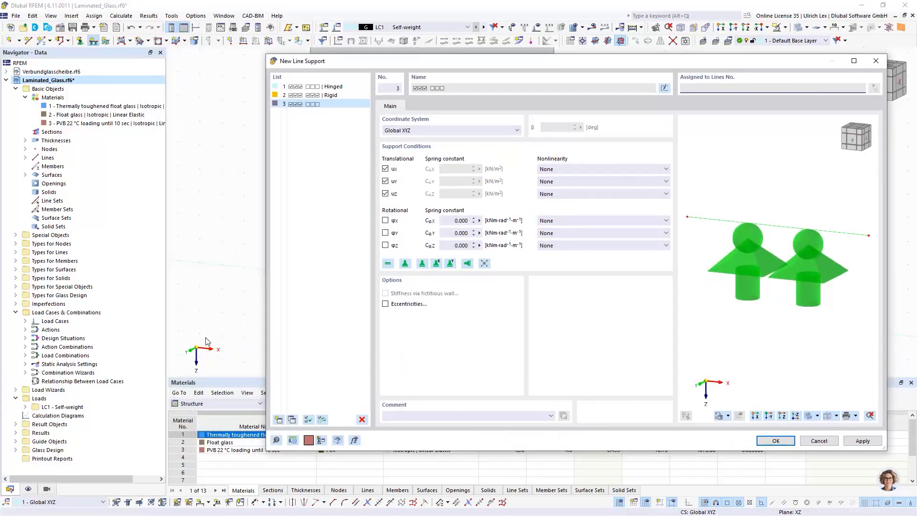
{"action": "left_click", "coordinate": [385, 169]}
{"action": "left_click", "coordinate": [385, 194]}
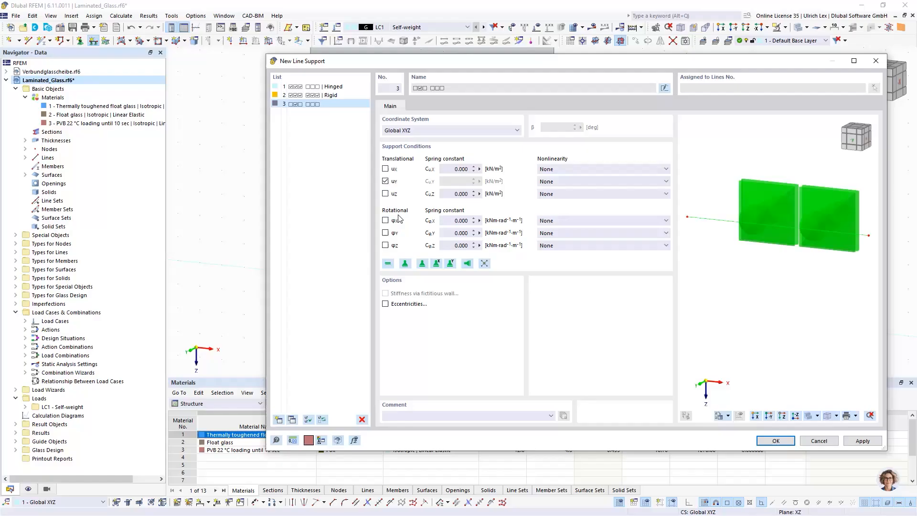
{"action": "left_click", "coordinate": [385, 181]}
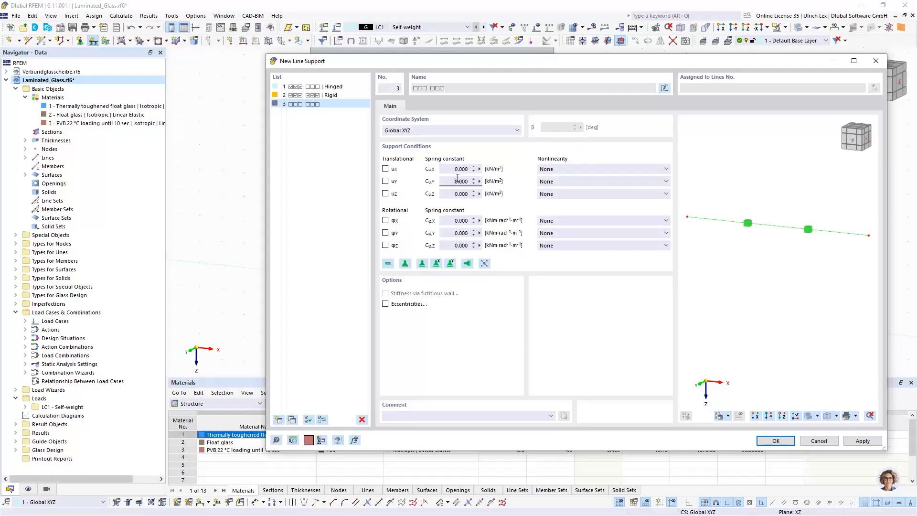
{"action": "left_click_drag", "start_coordinate": [455, 180], "coordinate": [475, 180]}
{"action": "type", "text": "2"}
{"action": "left_click_drag", "start_coordinate": [476, 67], "coordinate": [458, 63]}
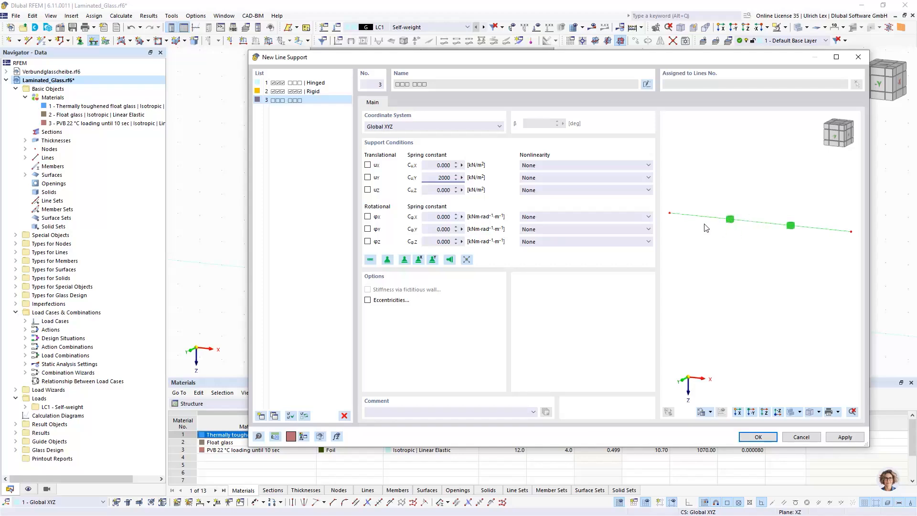
{"action": "left_click", "coordinate": [757, 437]}
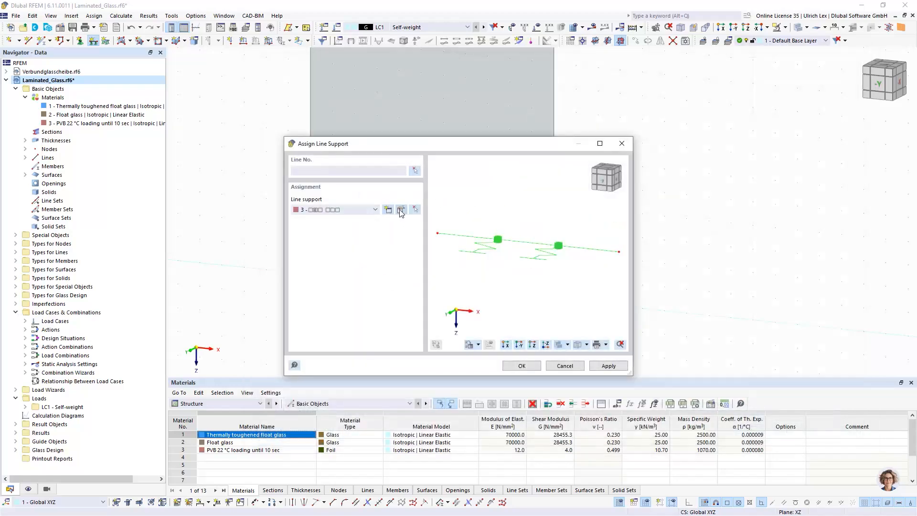
Review the nonlinearity options for the line support's Y-direction spring, keeping None selected
{"action": "left_click", "coordinate": [396, 210]}
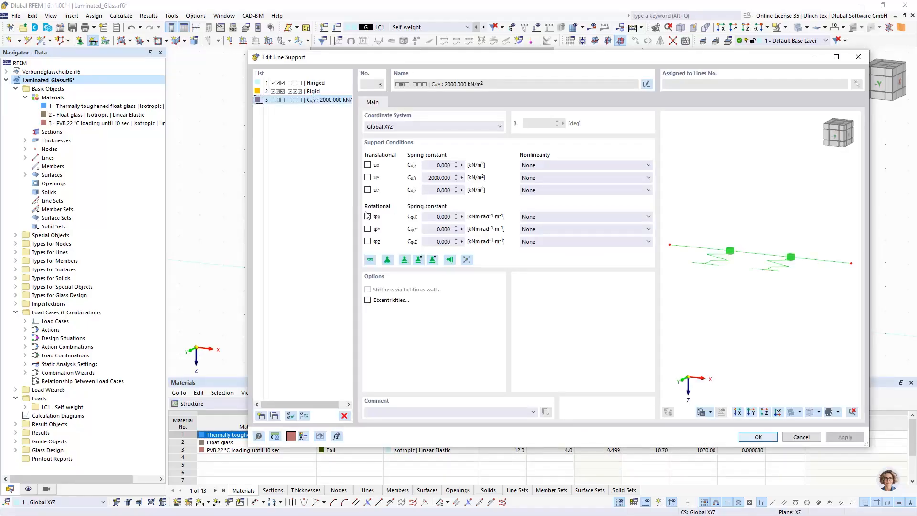
{"action": "left_click", "coordinate": [549, 177]}
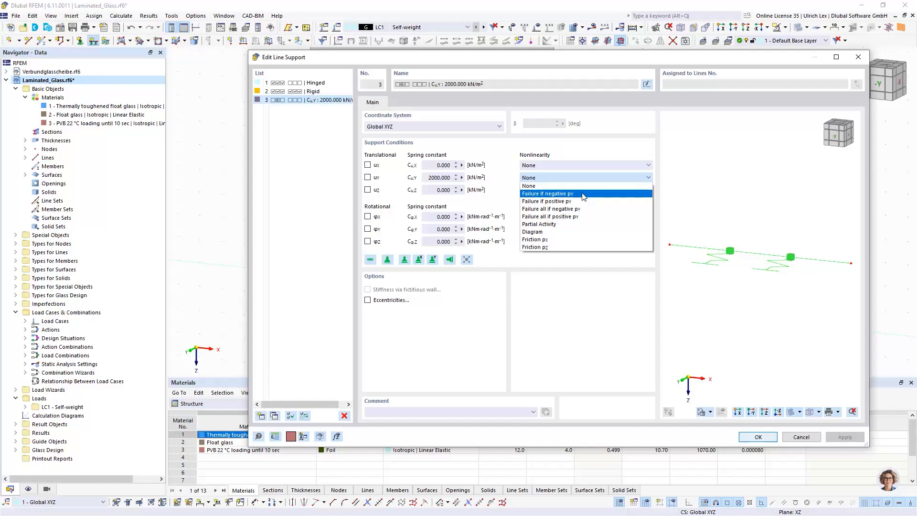
{"action": "left_click", "coordinate": [523, 186]}
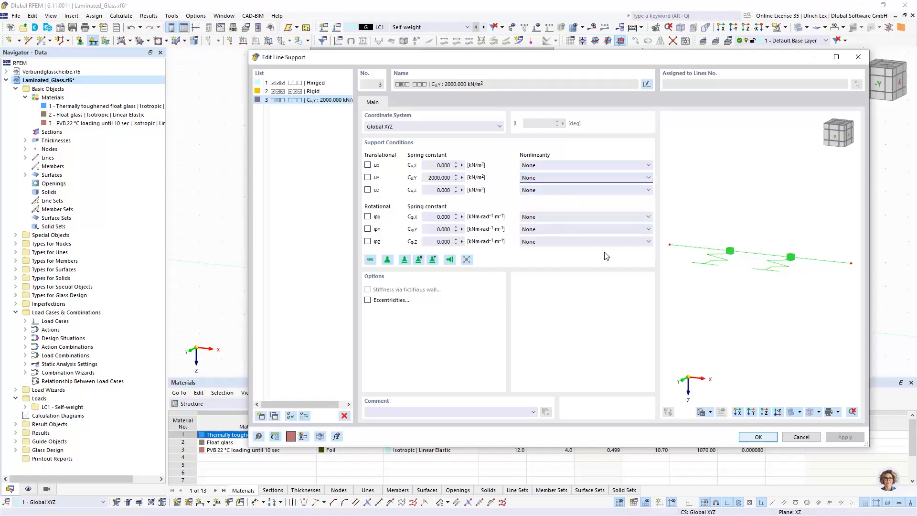
{"action": "left_click", "coordinate": [754, 437]}
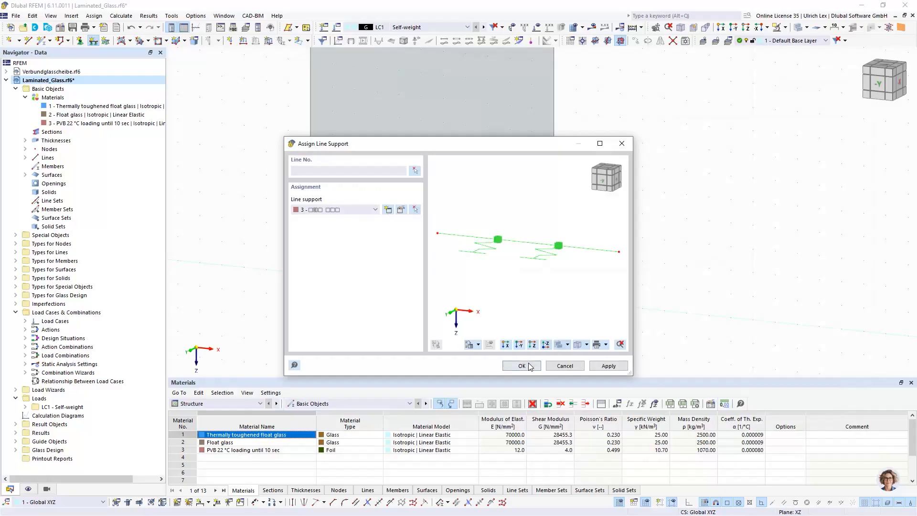
Assign the Y-direction spring line support to all boundary lines of the pane, including the three bottom-edge segments
{"action": "left_click", "coordinate": [521, 366]}
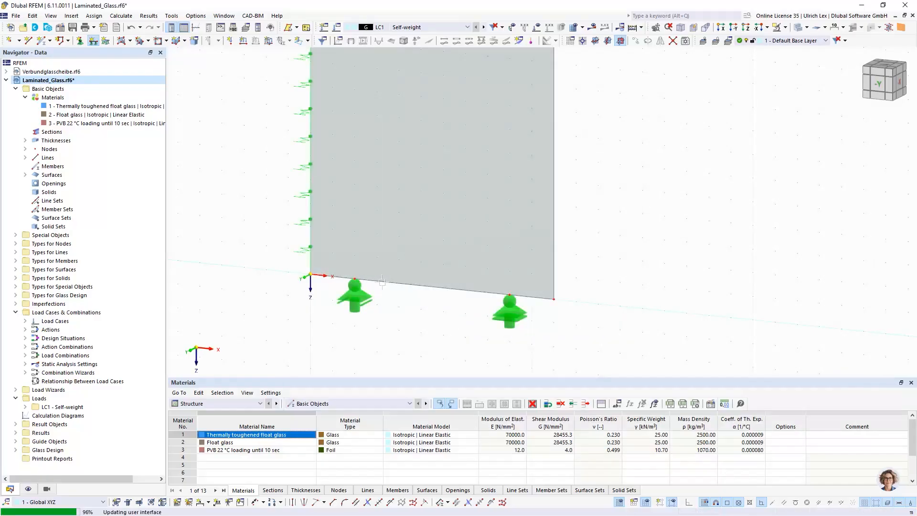
{"action": "left_click", "coordinate": [535, 299]}
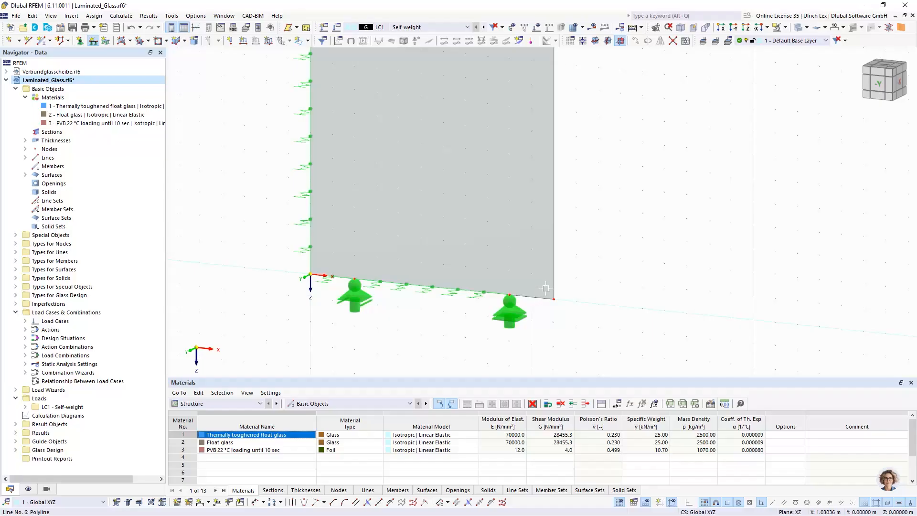
{"action": "left_click", "coordinate": [554, 264]}
{"action": "scroll", "coordinate": [547, 319], "scroll_direction": "down", "scroll_amount": 5}
{"action": "scroll", "coordinate": [532, 176], "scroll_direction": "up", "scroll_amount": 3}
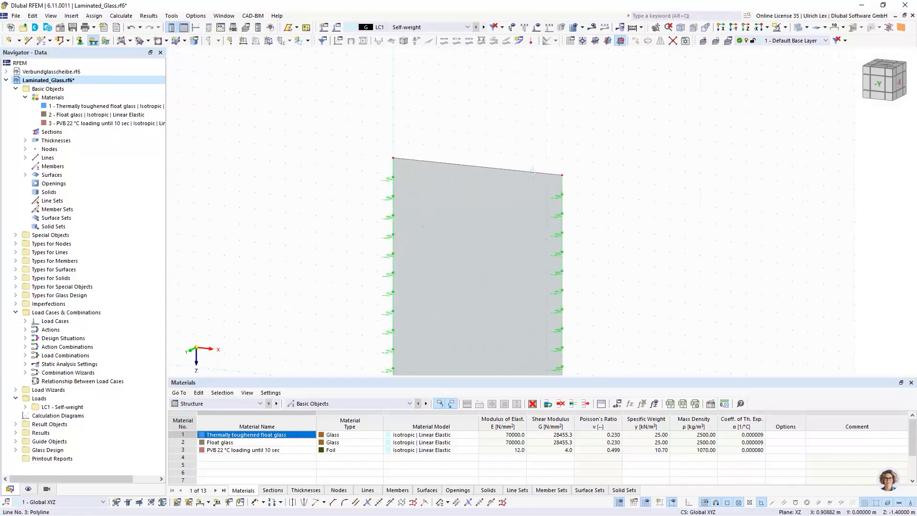
{"action": "left_click", "coordinate": [532, 173]}
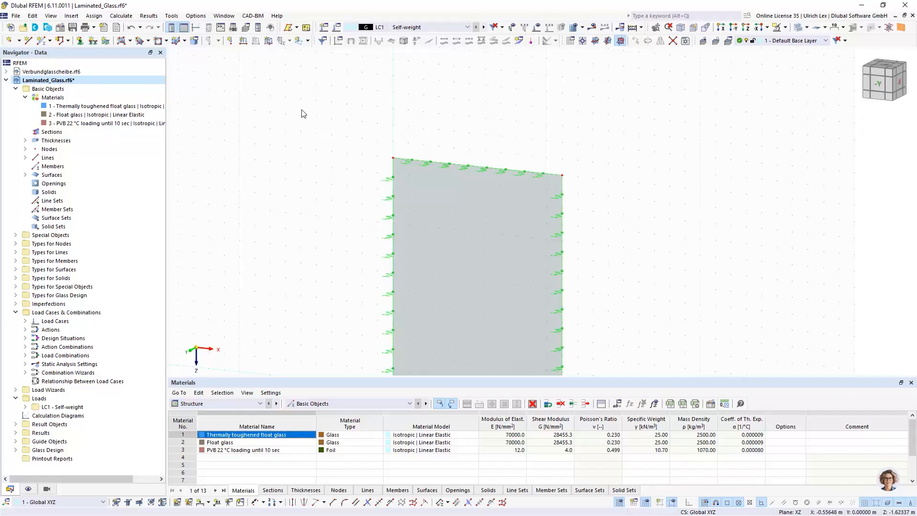
{"action": "scroll", "coordinate": [301, 113], "scroll_direction": "down", "scroll_amount": 2}
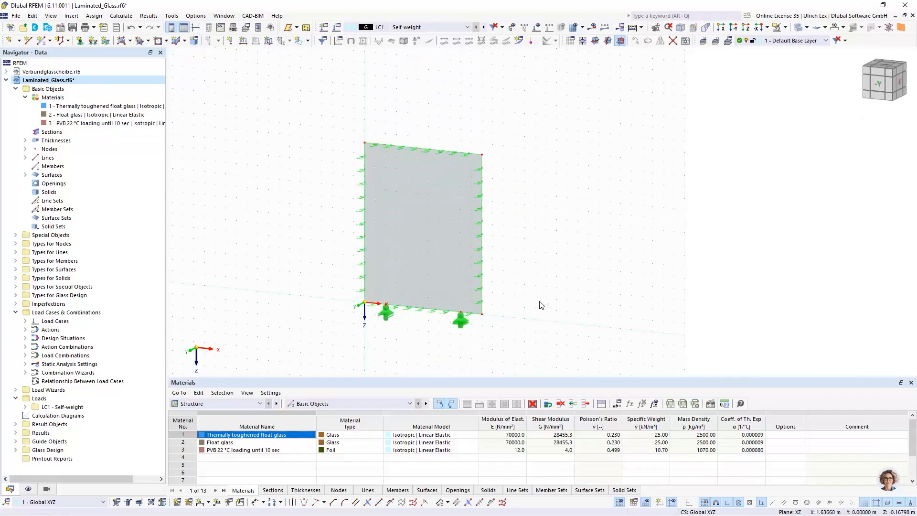
Examine the supported pane surface and its glass composition entry among the model's thicknesses
{"action": "middle_click_drag", "start_coordinate": [541, 305], "coordinate": [494, 296], "text": "ctrl"}
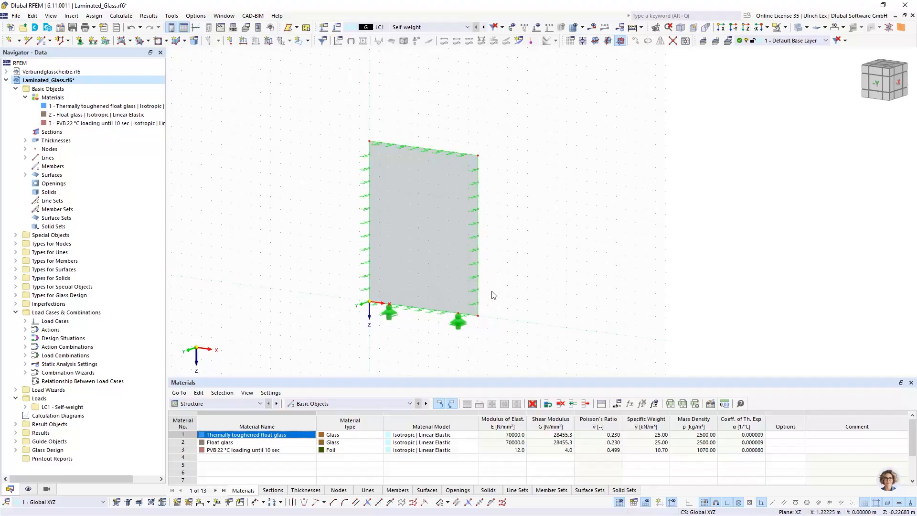
{"action": "scroll", "coordinate": [498, 294], "scroll_direction": "up", "scroll_amount": 3}
{"action": "left_click", "coordinate": [428, 188]}
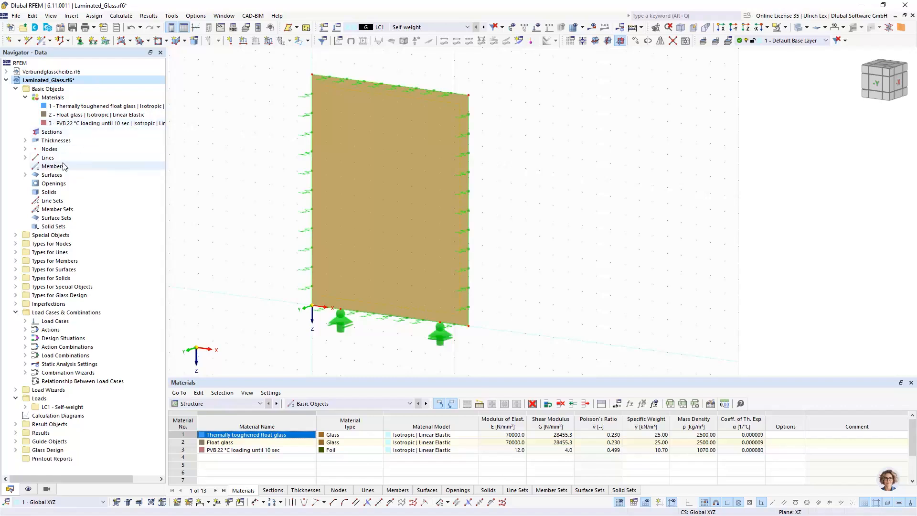
{"action": "left_click", "coordinate": [26, 140]}
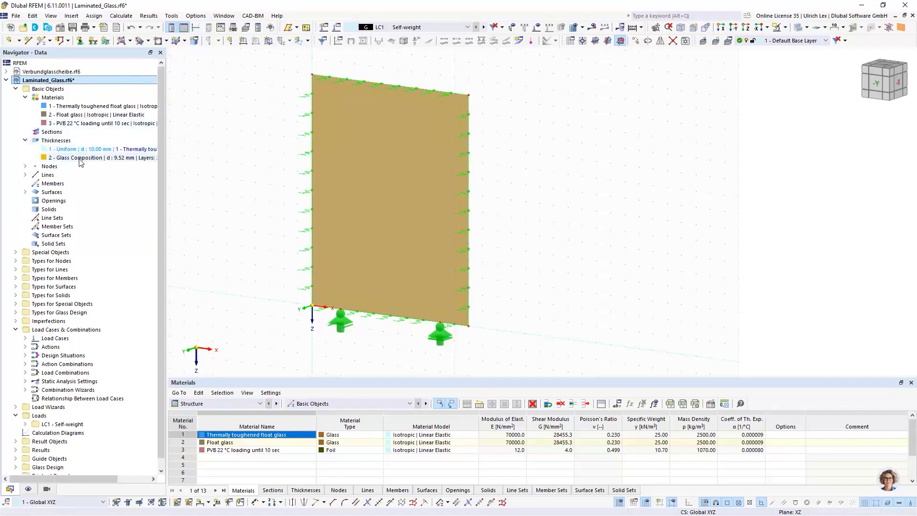
{"action": "left_click", "coordinate": [78, 159]}
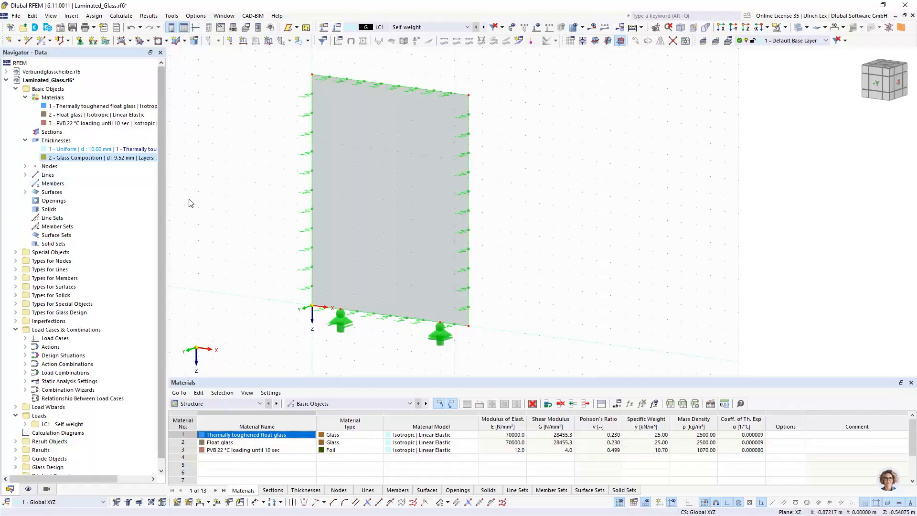
{"action": "scroll", "coordinate": [290, 133], "scroll_direction": "down", "scroll_amount": 2}
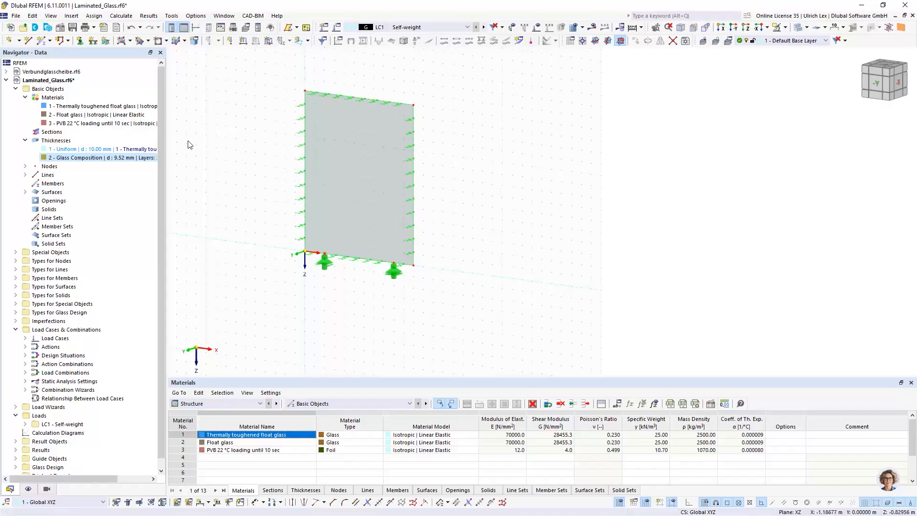
Switch the work plane to XY and place nodes on the X-axis at about 2 m and 3 m, plus one at X 2.5, Y -0.4 m
{"action": "left_click", "coordinate": [595, 41]}
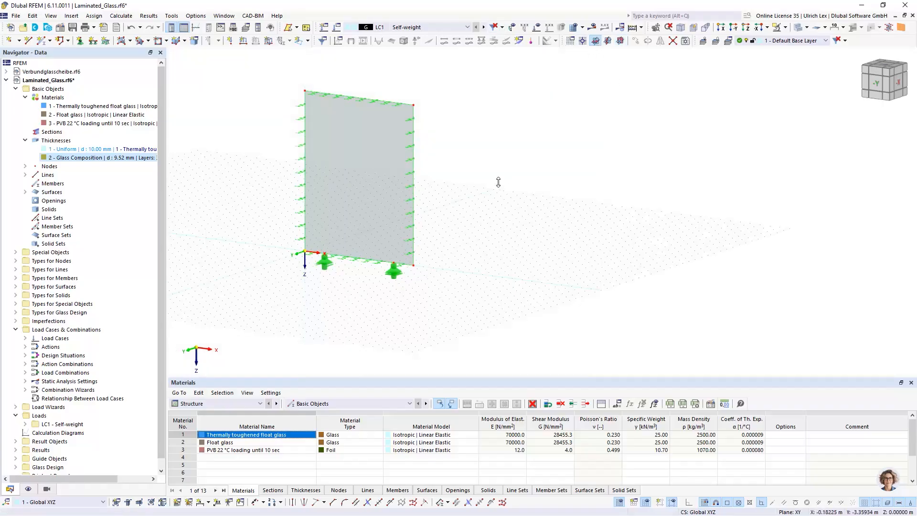
{"action": "scroll", "coordinate": [552, 244], "scroll_direction": "up", "scroll_amount": 1}
{"action": "middle_click_drag", "start_coordinate": [551, 244], "coordinate": [600, 308], "text": "ctrl"}
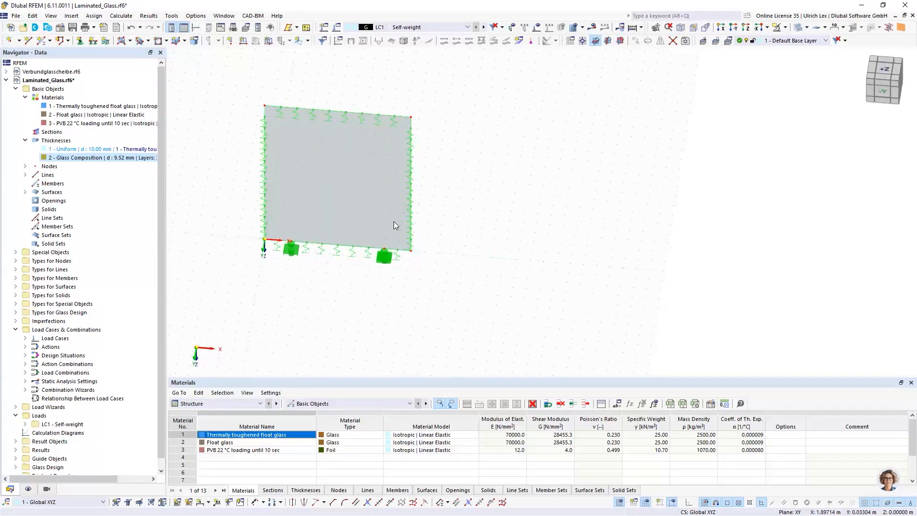
{"action": "left_click", "coordinate": [9, 41]}
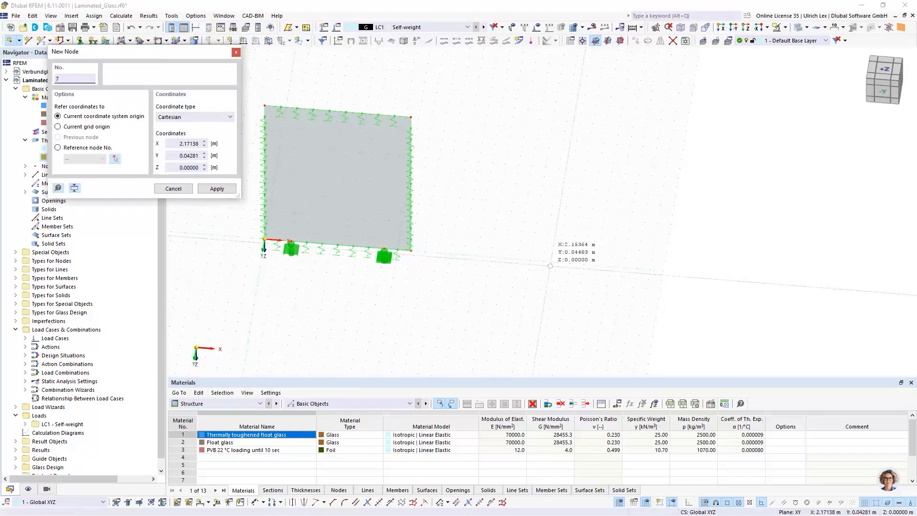
{"action": "left_click", "coordinate": [531, 261]}
{"action": "scroll", "coordinate": [666, 275], "scroll_direction": "up", "scroll_amount": 1}
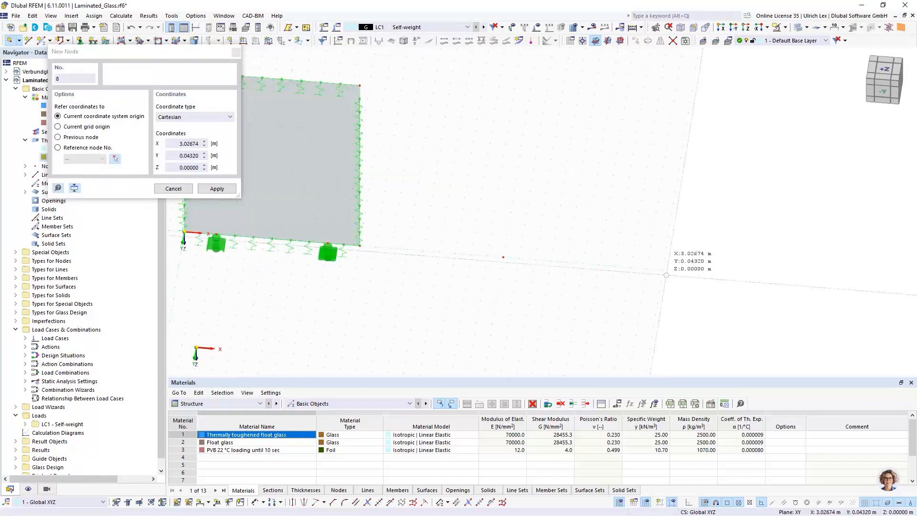
{"action": "scroll", "coordinate": [667, 275], "scroll_direction": "up", "scroll_amount": 1}
{"action": "left_click", "coordinate": [662, 269]}
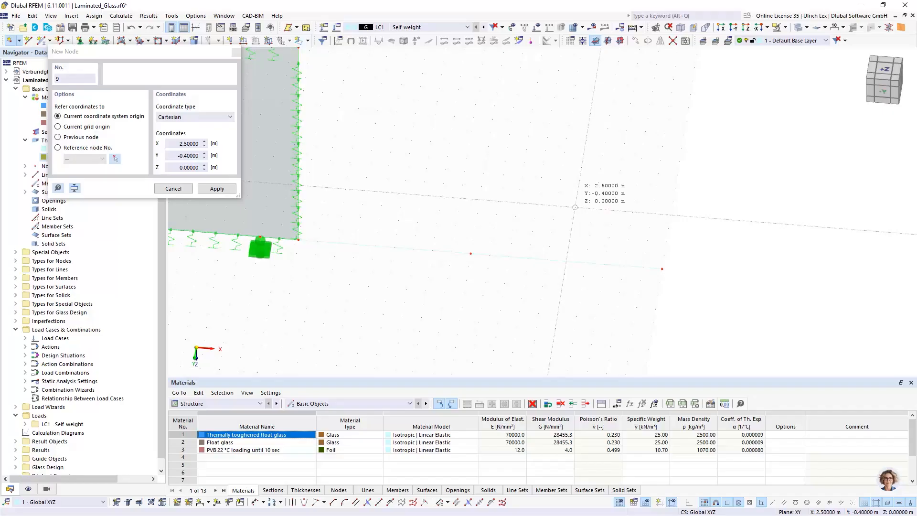
{"action": "key", "text": "Return"}
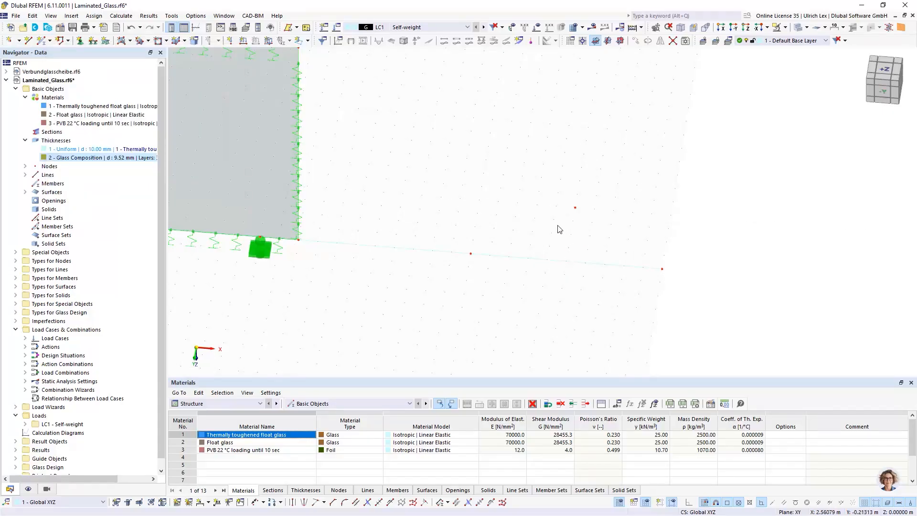
Draw an arc centred on the node at X 2.5, Y -0.4 m, from the X 3 m node to the X 2 m node
{"action": "left_click", "coordinate": [68, 41]}
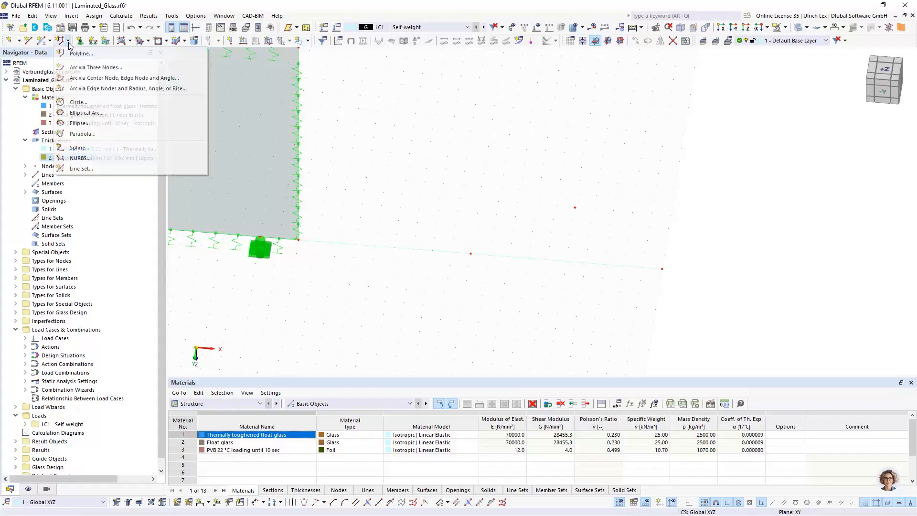
{"action": "left_click", "coordinate": [87, 78]}
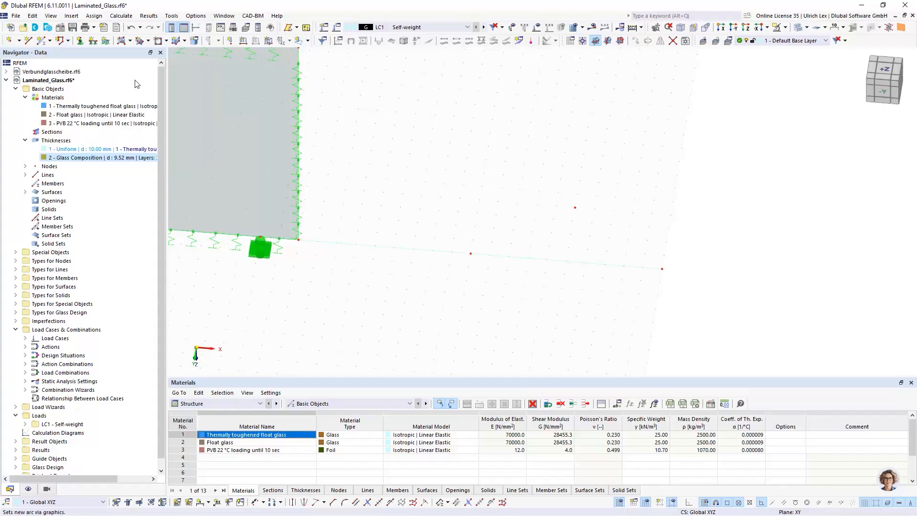
{"action": "left_click", "coordinate": [575, 207]}
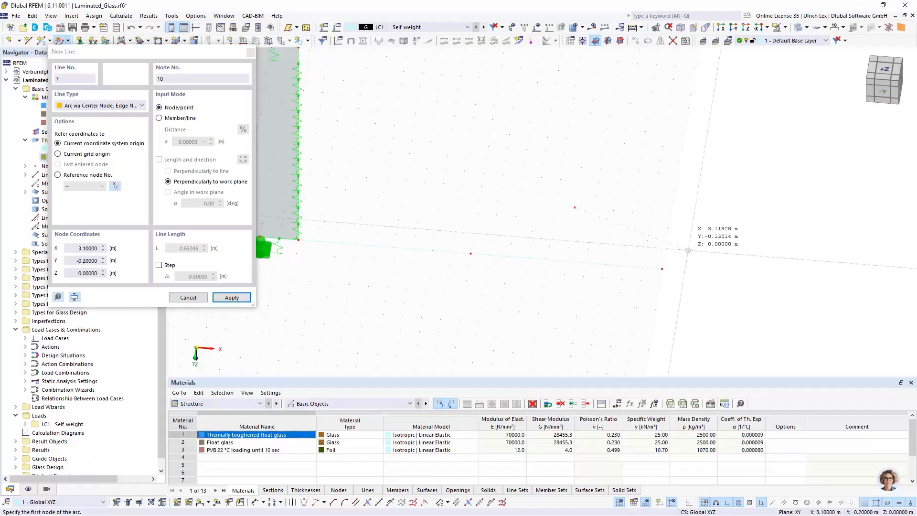
{"action": "left_click", "coordinate": [662, 268]}
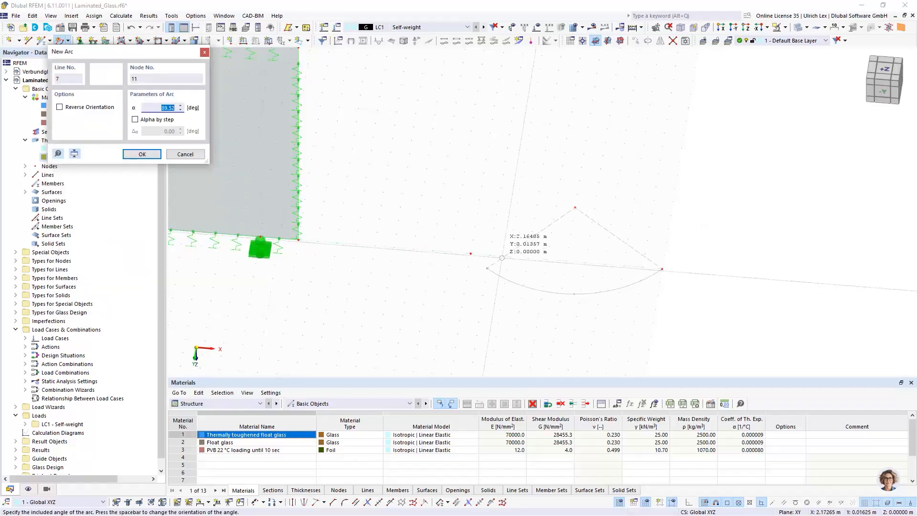
{"action": "left_click", "coordinate": [470, 254]}
{"action": "key", "text": "Escape"}
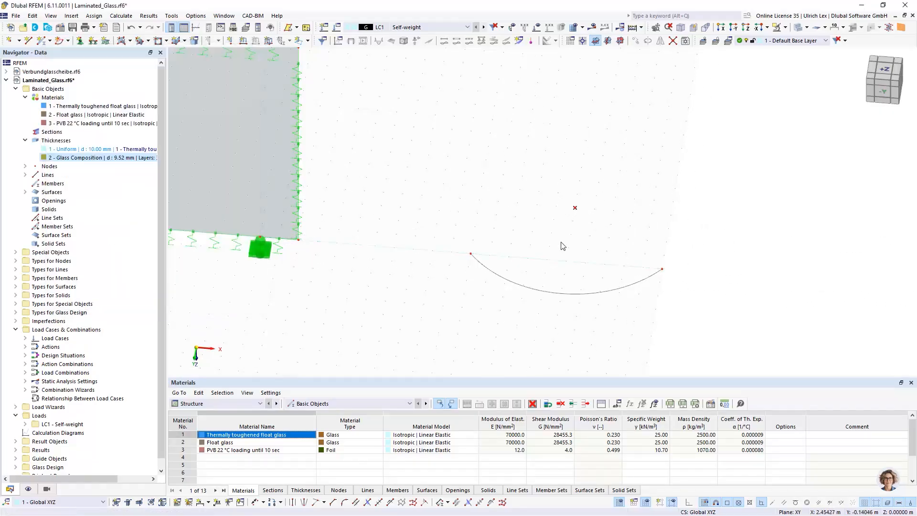
Copy the arc and its nodes once with a displacement of -1.4 m in Z
{"action": "scroll", "coordinate": [564, 272], "scroll_direction": "down", "scroll_amount": 2}
{"action": "middle_click_drag", "start_coordinate": [564, 271], "coordinate": [549, 243], "text": "ctrl"}
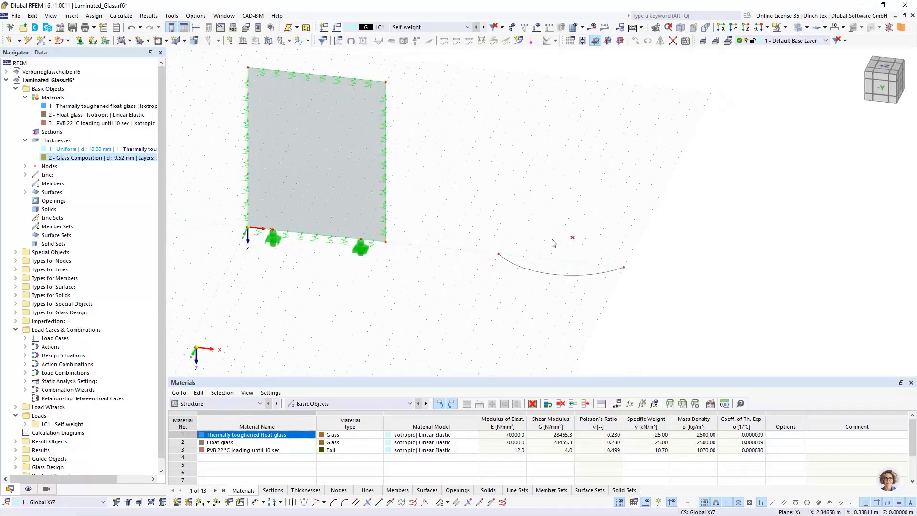
{"action": "left_click_drag", "start_coordinate": [473, 196], "coordinate": [669, 302]}
{"action": "left_click", "coordinate": [635, 41]}
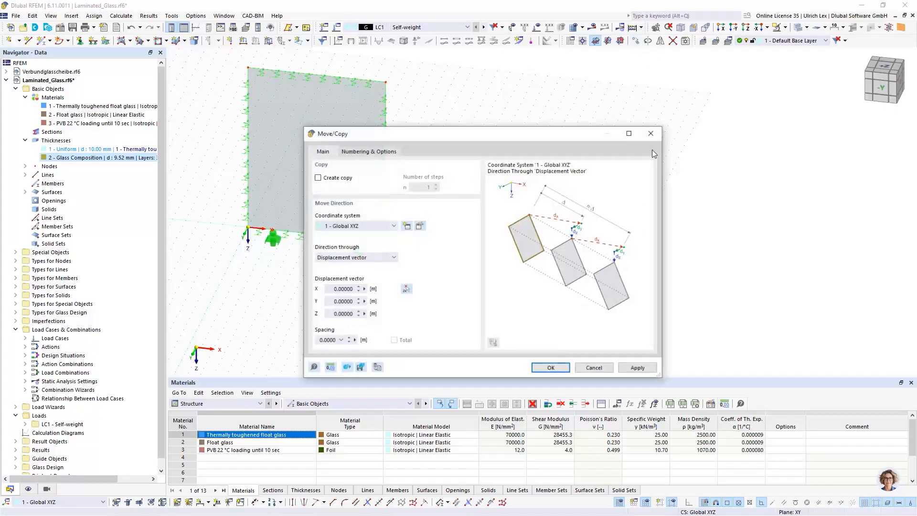
{"action": "left_click", "coordinate": [318, 178]}
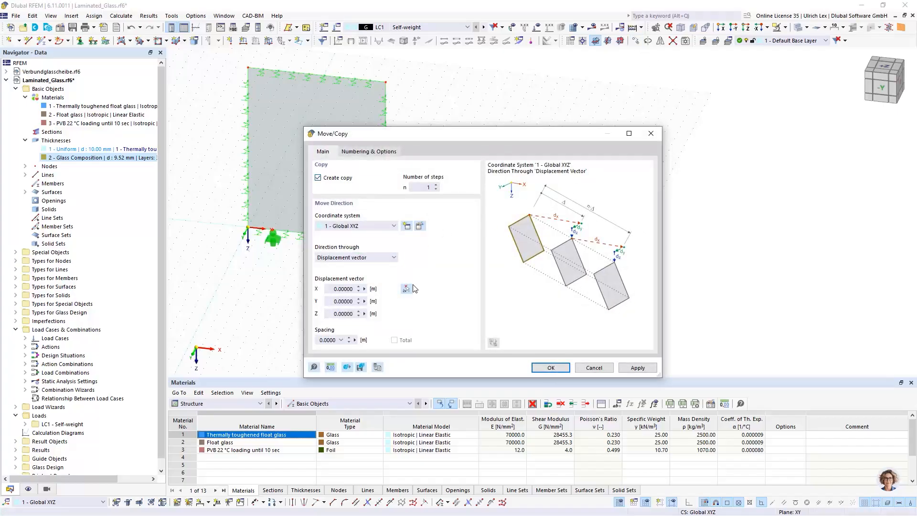
{"action": "left_click_drag", "start_coordinate": [333, 314], "coordinate": [376, 316]}
{"action": "type", "text": "-1,4"}
{"action": "left_click", "coordinate": [554, 369]}
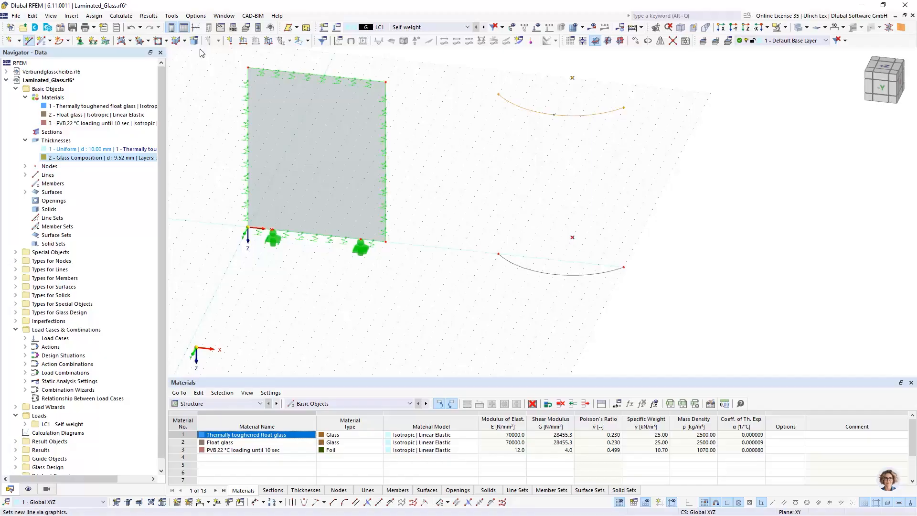
Connect the matching end nodes of the lower and upper arcs with two vertical single lines
{"action": "left_click", "coordinate": [28, 40]}
{"action": "left_click", "coordinate": [499, 254]}
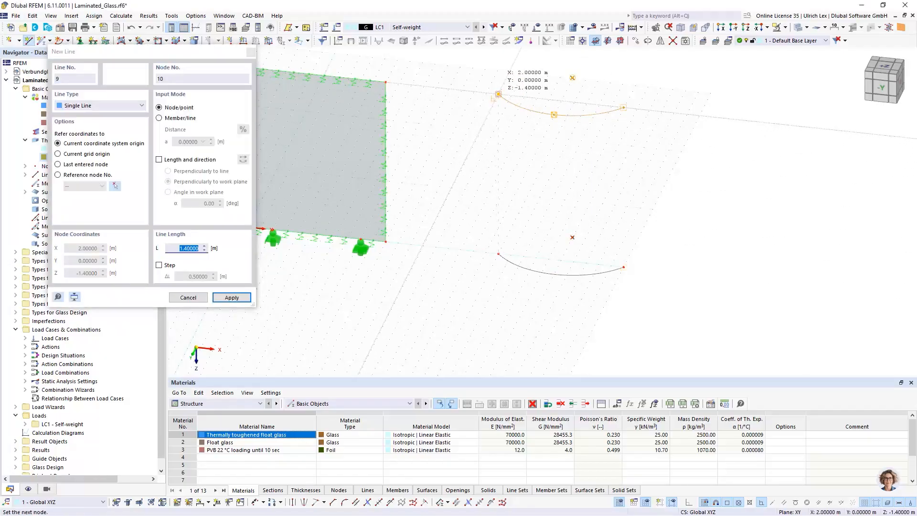
{"action": "left_click", "coordinate": [499, 95]}
{"action": "left_click", "coordinate": [623, 266]}
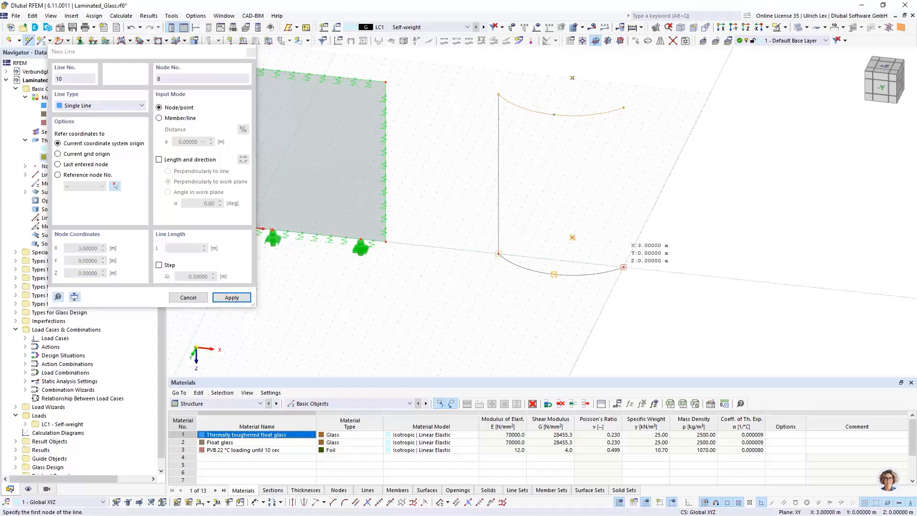
{"action": "left_click", "coordinate": [623, 108]}
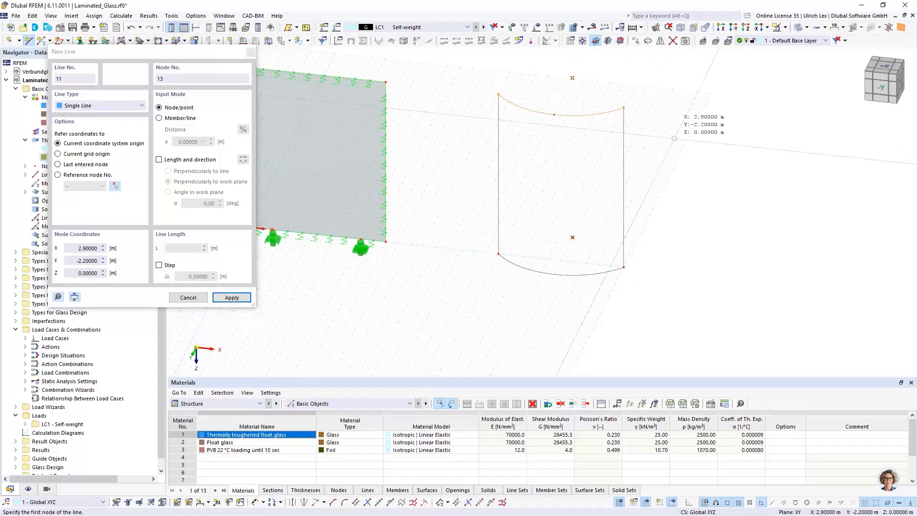
{"action": "key", "text": "Escape"}
Create a quadrangle surface bounded by the two arcs and two vertical lines, using the 9.52 mm Glass Composition thickness
{"action": "middle_click_drag", "start_coordinate": [693, 260], "coordinate": [623, 219]}
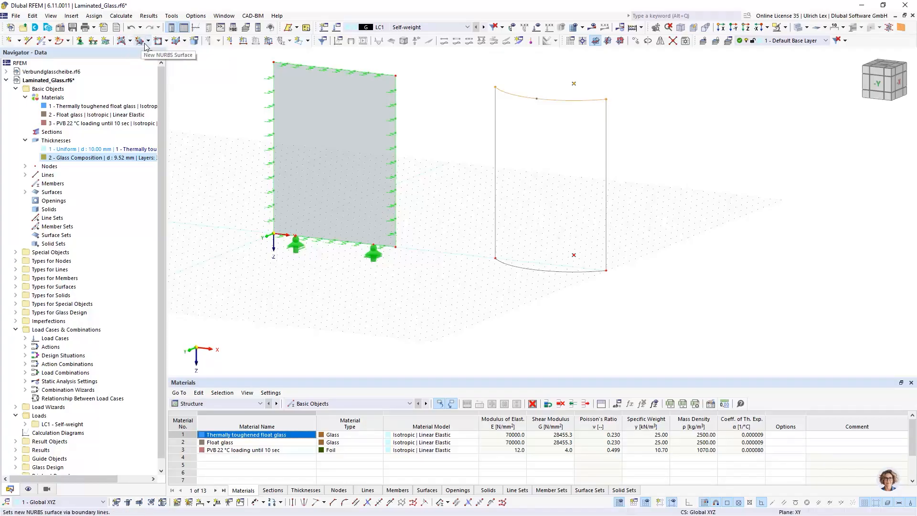
{"action": "left_click", "coordinate": [186, 42]}
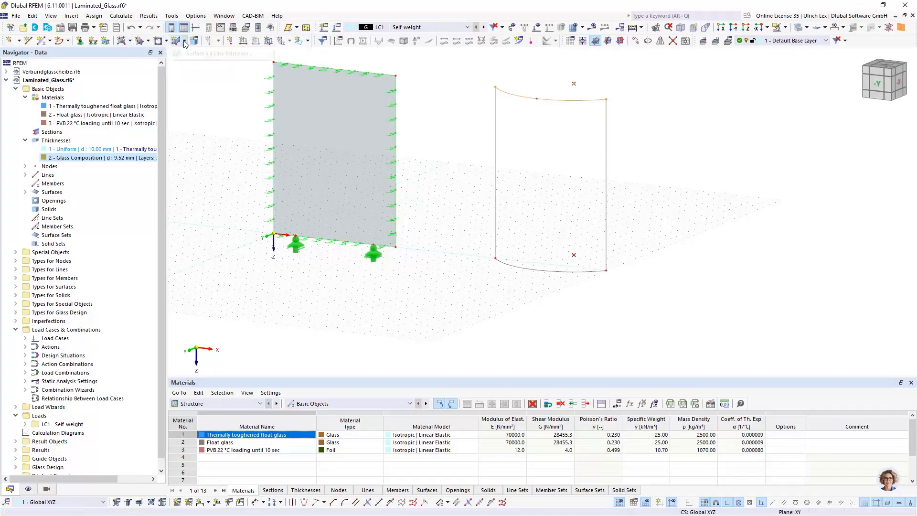
{"action": "left_click", "coordinate": [149, 41]}
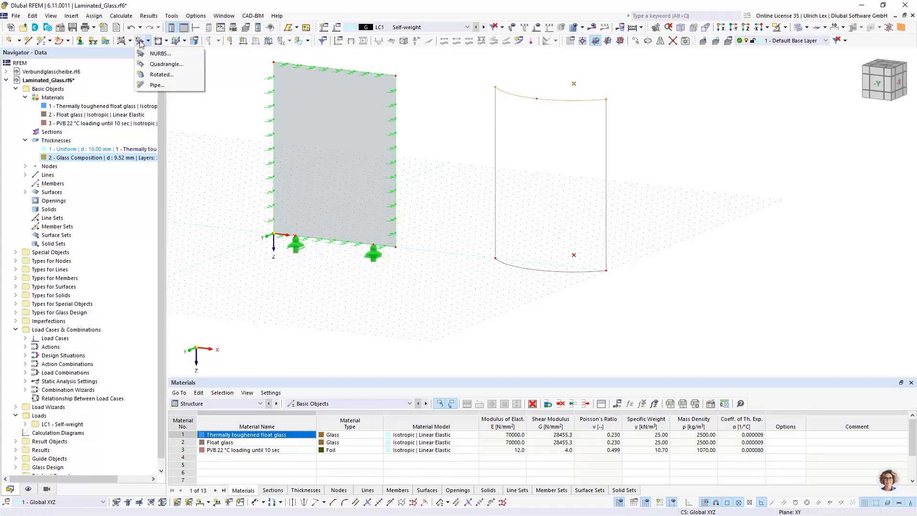
{"action": "left_click", "coordinate": [164, 64]}
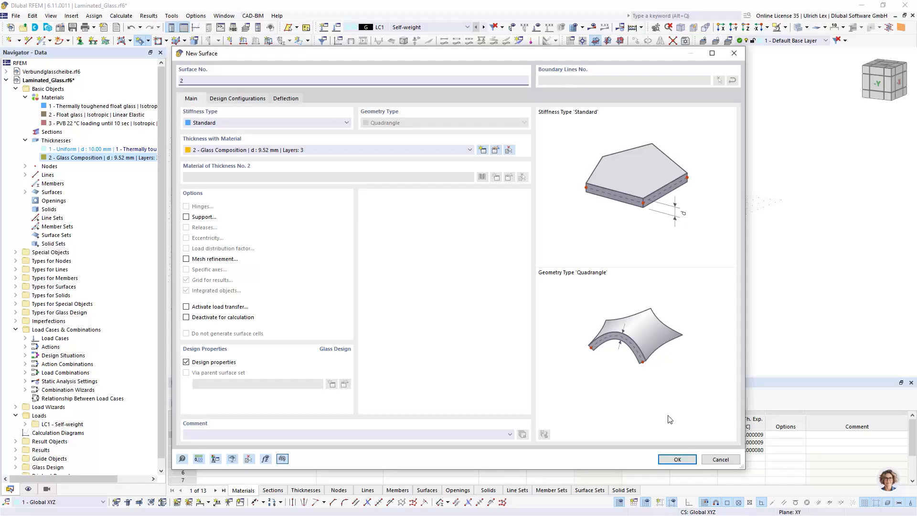
{"action": "left_click", "coordinate": [677, 460]}
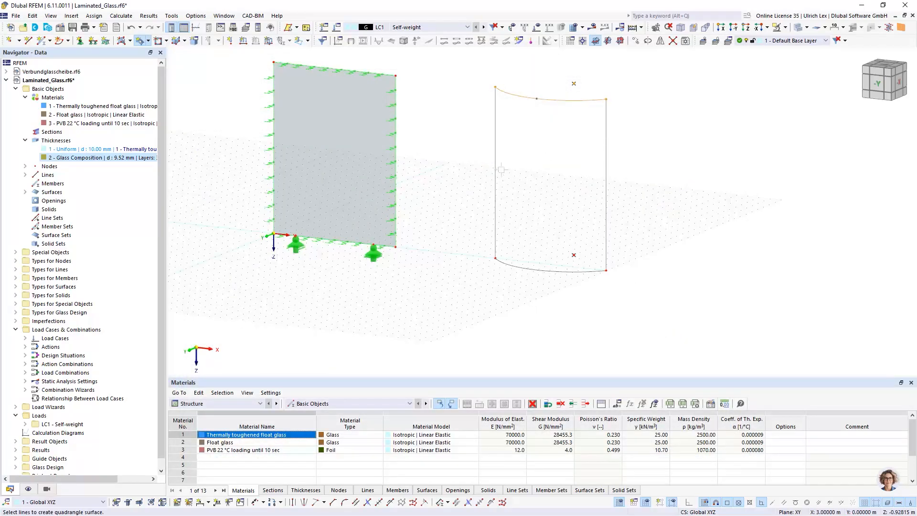
{"action": "left_click", "coordinate": [537, 269]}
{"action": "right_click", "coordinate": [664, 200]}
{"action": "middle_click_drag", "start_coordinate": [663, 161], "coordinate": [686, 176], "text": "ctrl"}
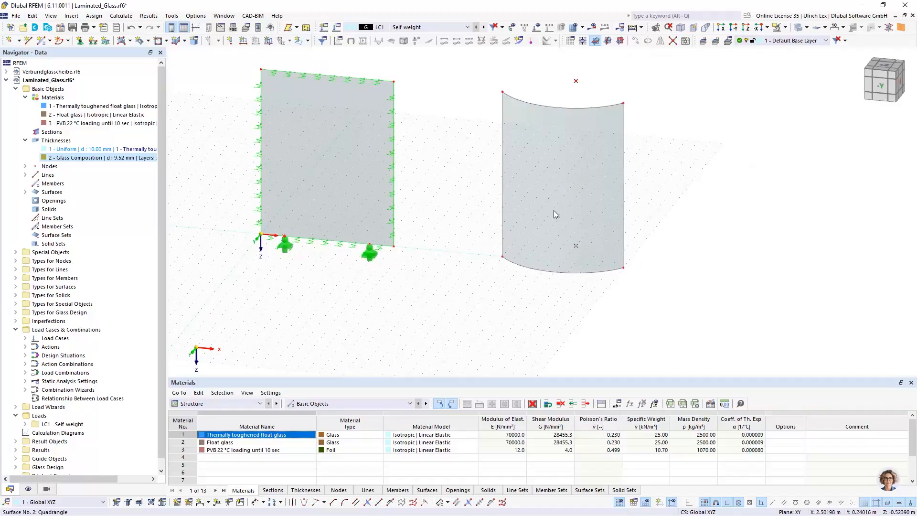
{"action": "scroll", "coordinate": [287, 248], "scroll_direction": "up", "scroll_amount": 3}
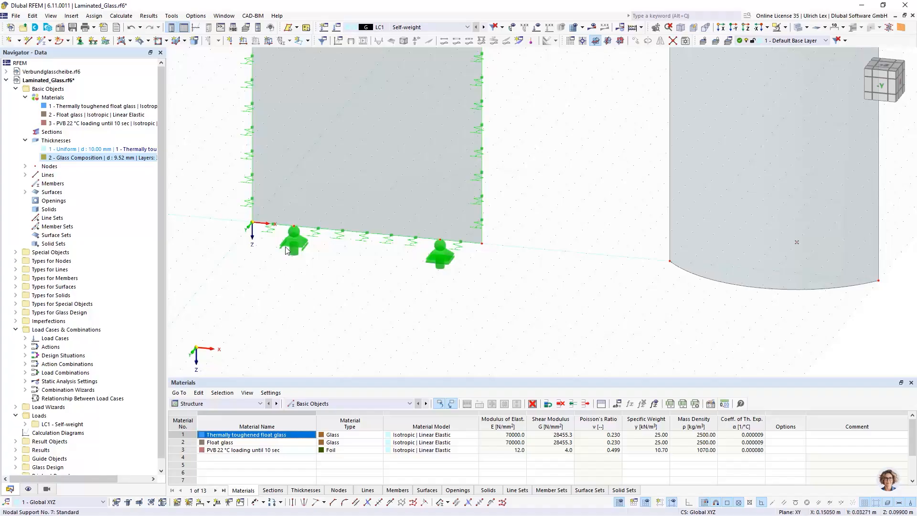
{"action": "scroll", "coordinate": [271, 256], "scroll_direction": "down", "scroll_amount": 3}
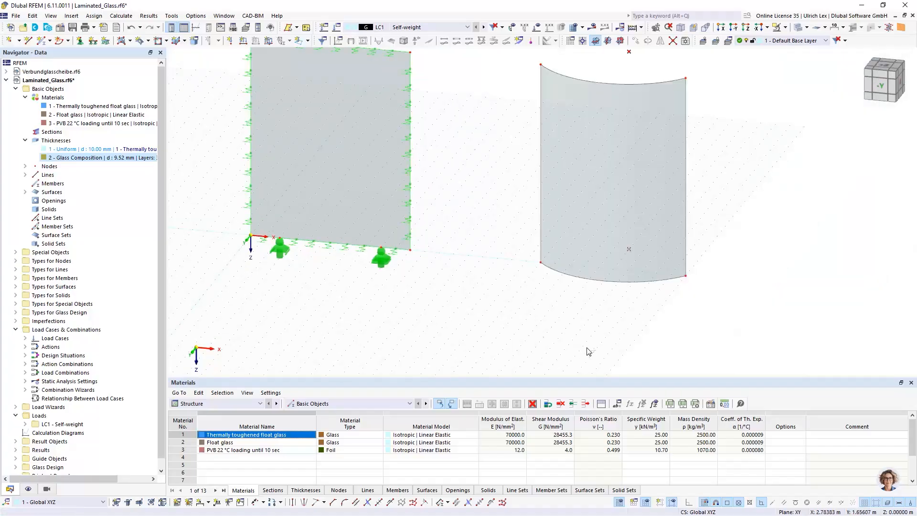
{"action": "scroll", "coordinate": [567, 345], "scroll_direction": "up", "scroll_amount": 1}
{"action": "scroll", "coordinate": [554, 344], "scroll_direction": "down", "scroll_amount": 1}
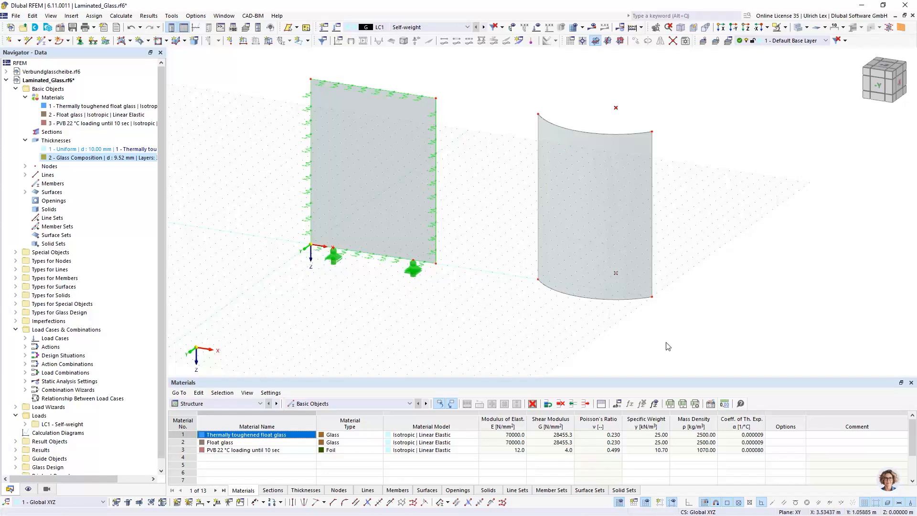
Add an on-line node to the curved pane's bottom arc, 0.2 m from the line start, without dividing the line
{"action": "scroll", "coordinate": [675, 342], "scroll_direction": "up", "scroll_amount": 1}
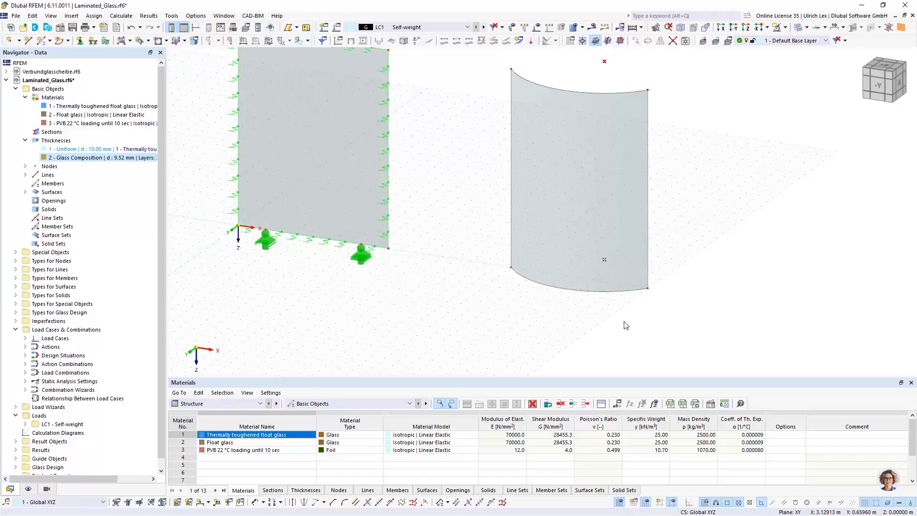
{"action": "scroll", "coordinate": [623, 319], "scroll_direction": "up", "scroll_amount": 1}
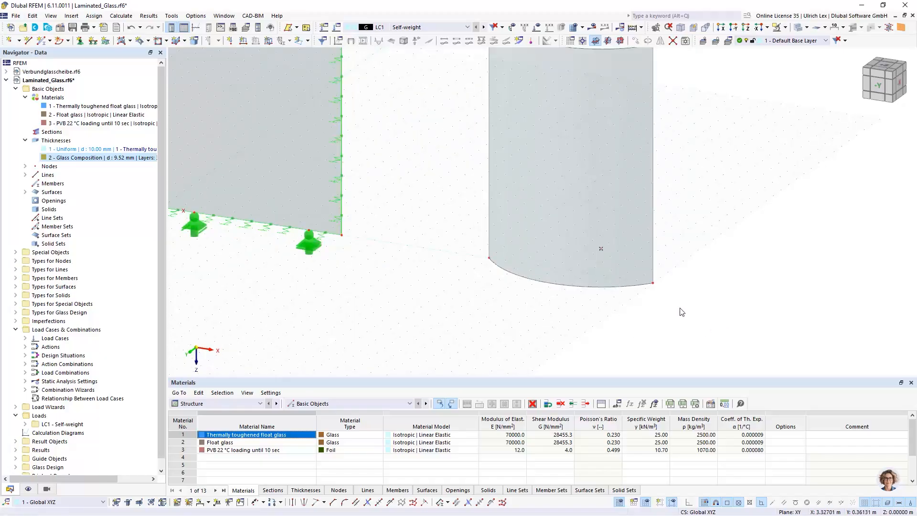
{"action": "right_click", "coordinate": [584, 287]}
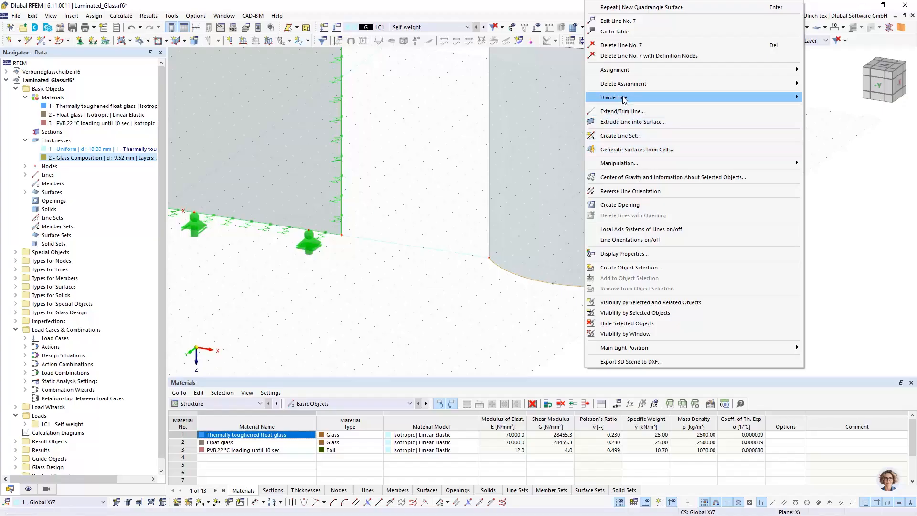
{"action": "mouse_move", "coordinate": [664, 98]}
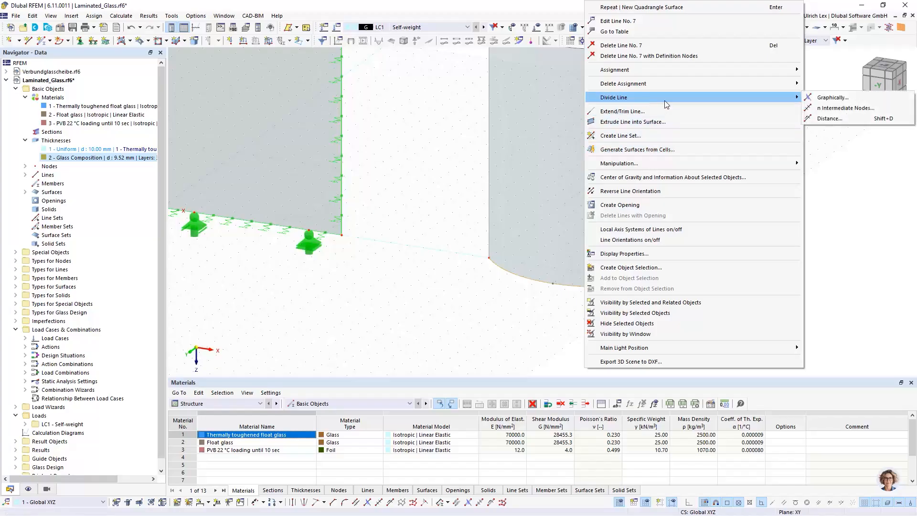
{"action": "left_click", "coordinate": [830, 118]}
{"action": "left_click_drag", "start_coordinate": [370, 107], "coordinate": [233, 70]}
{"action": "left_click_drag", "start_coordinate": [142, 147], "coordinate": [165, 146]}
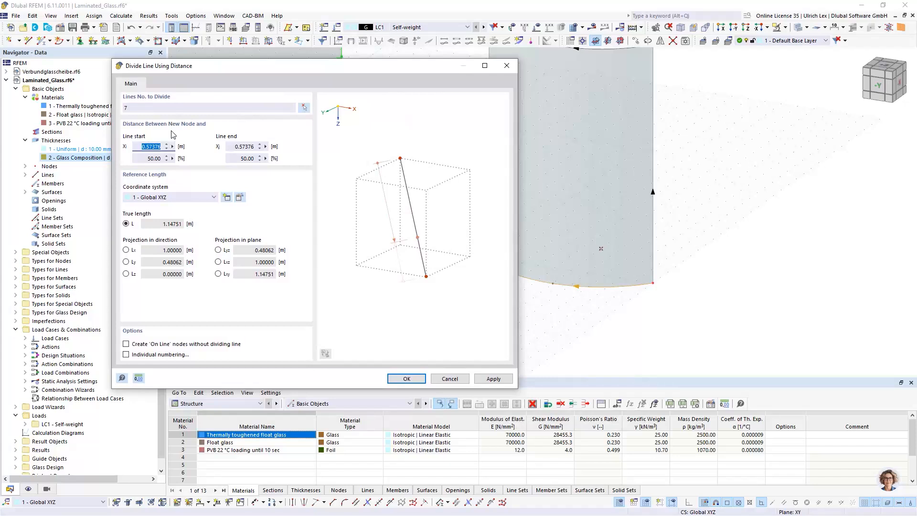
{"action": "type", "text": "0.20000"}
{"action": "left_click", "coordinate": [135, 346]}
{"action": "left_click_drag", "start_coordinate": [429, 70], "coordinate": [348, 56]}
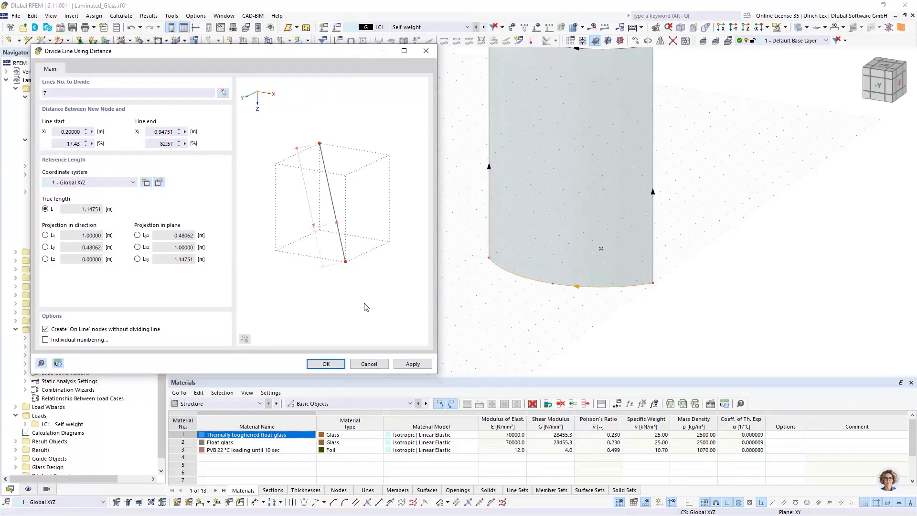
{"action": "left_click", "coordinate": [407, 365]}
Add a second on-line node to the bottom arc, 0.2 m from the line end
{"action": "left_click", "coordinate": [681, 102]}
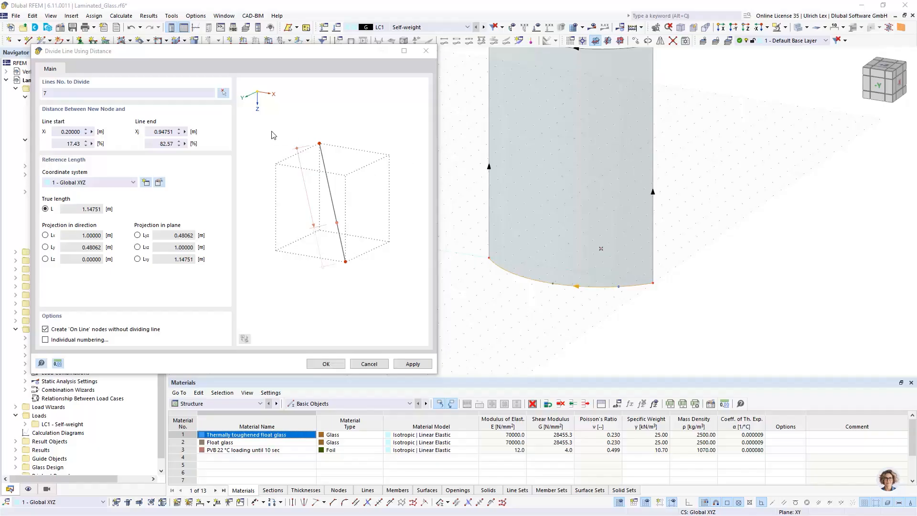
{"action": "left_click", "coordinate": [150, 135]}
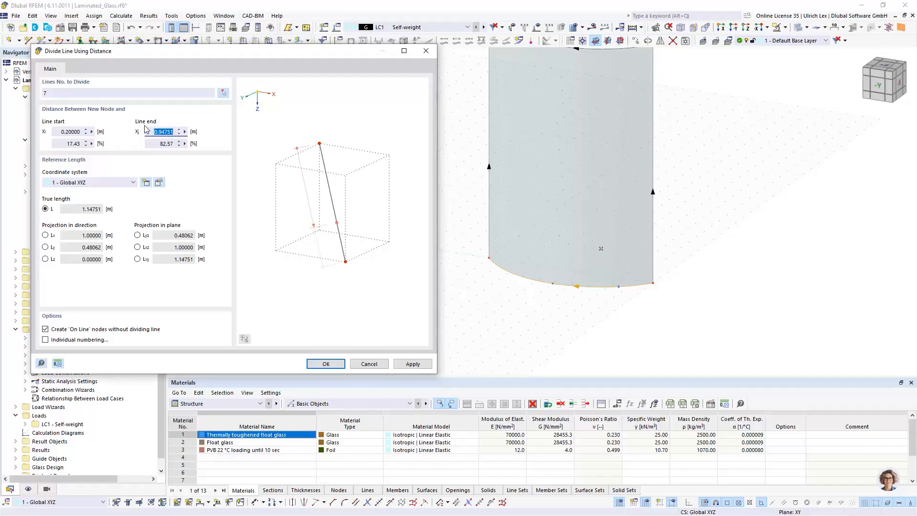
{"action": "type", "text": "0.20000"}
{"action": "left_click", "coordinate": [164, 94]}
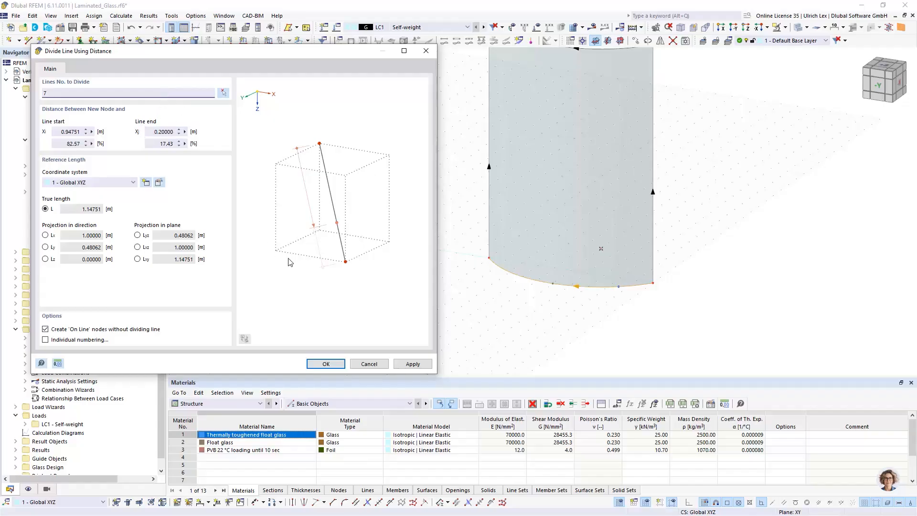
{"action": "left_click", "coordinate": [412, 364]}
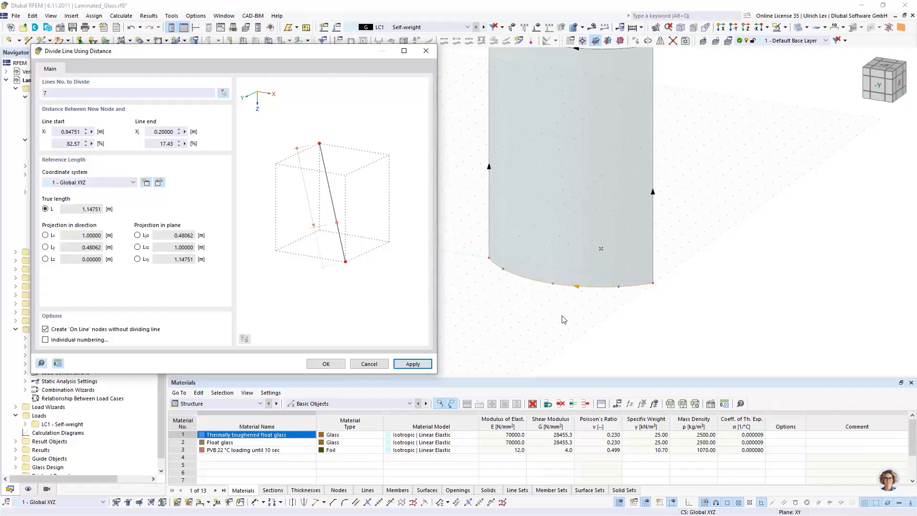
Add a third on-line node to the bottom arc, 0.5 m from the line end, and finish dividing
{"action": "left_click", "coordinate": [150, 132]}
{"action": "type", "text": "0,5"}
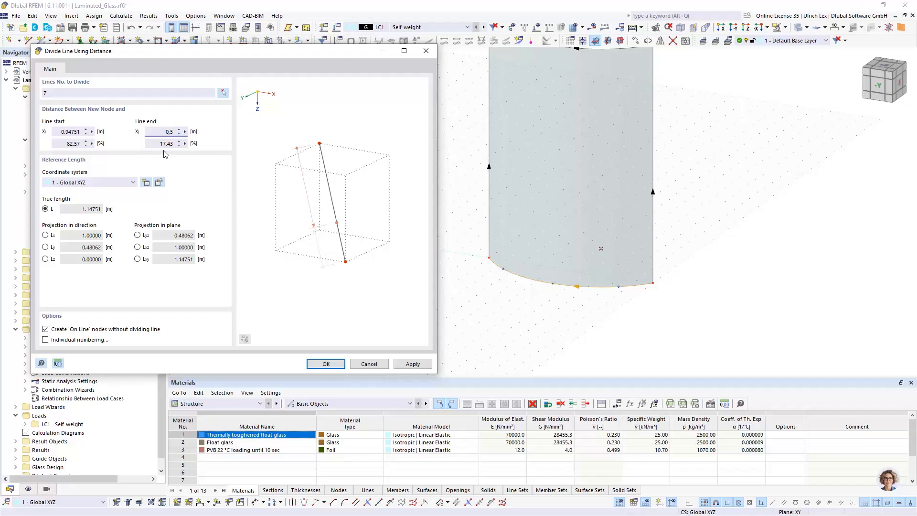
{"action": "key", "text": "Tab"}
{"action": "left_click", "coordinate": [326, 364]}
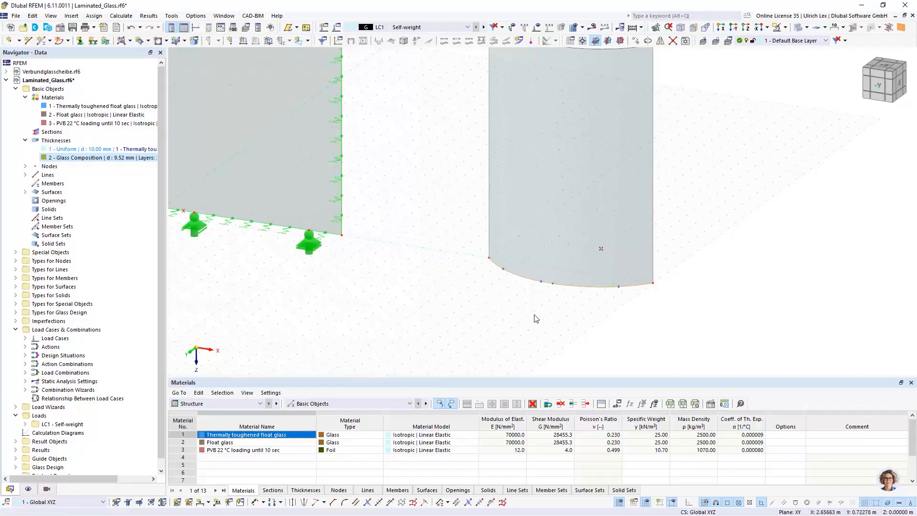
{"action": "middle_click_drag", "start_coordinate": [491, 310], "coordinate": [563, 342], "text": "ctrl"}
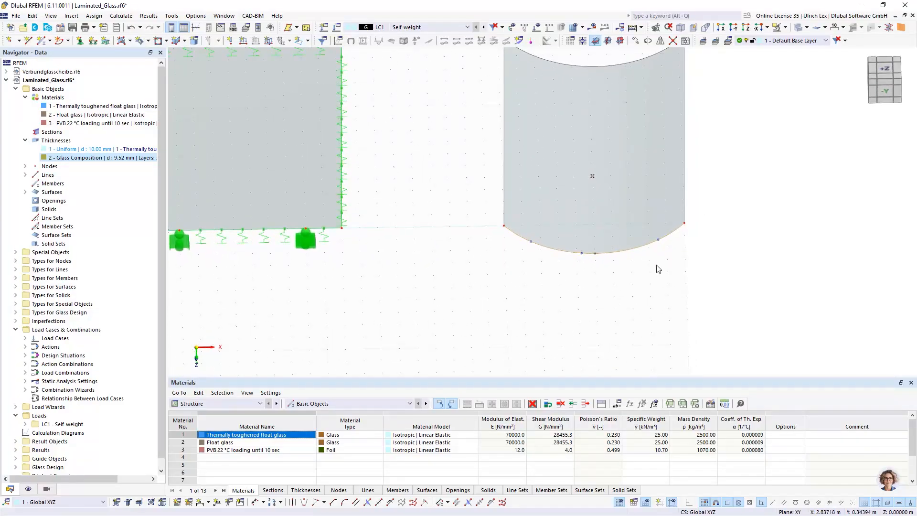
{"action": "scroll", "coordinate": [657, 268], "scroll_direction": "up", "scroll_amount": 1}
{"action": "scroll", "coordinate": [607, 272], "scroll_direction": "down", "scroll_amount": 1}
{"action": "left_click", "coordinate": [577, 282]}
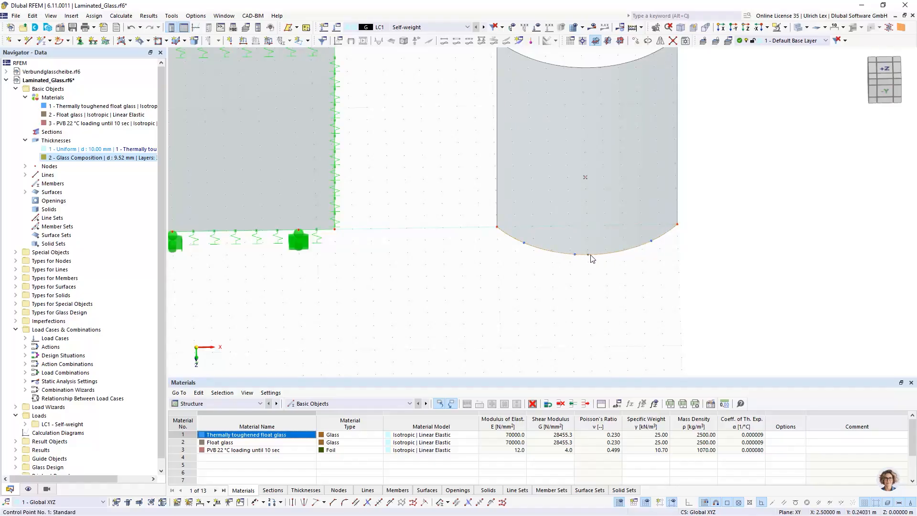
Reposition the bottom arc's on-line node nearest its midpoint at 50% of the line length from both ends
{"action": "double_click", "coordinate": [576, 256]}
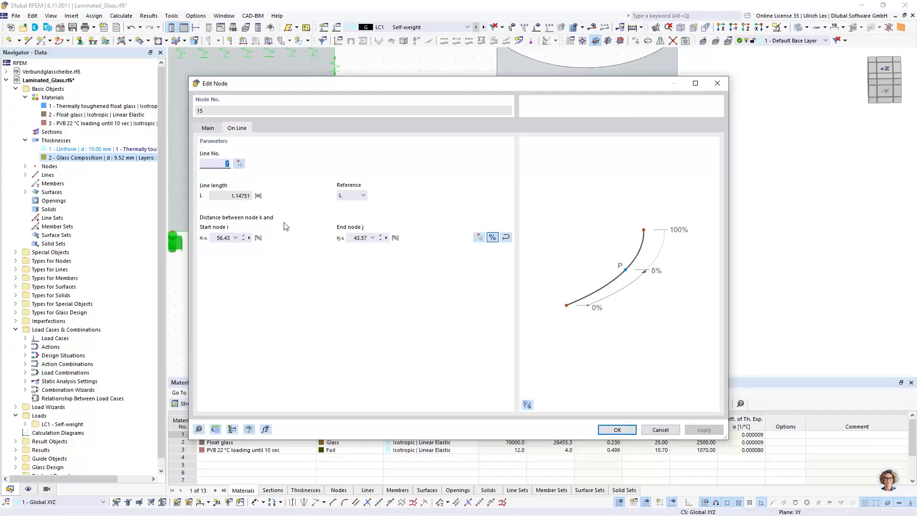
{"action": "left_click", "coordinate": [228, 238]}
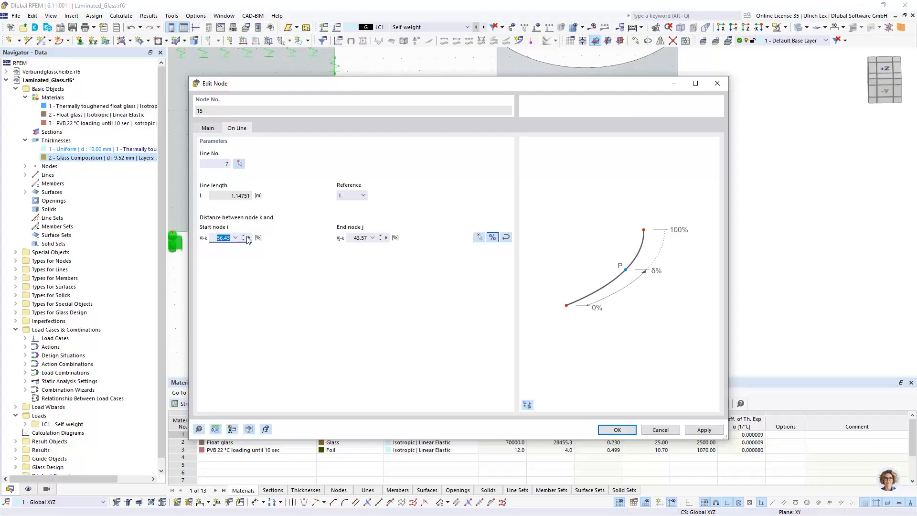
{"action": "type", "text": "50"}
{"action": "left_click", "coordinate": [364, 236]}
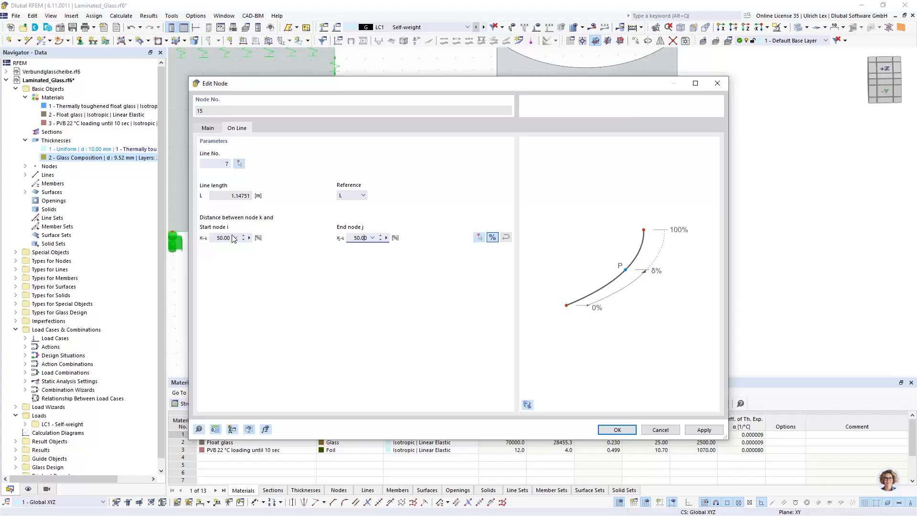
{"action": "left_click", "coordinate": [633, 431]}
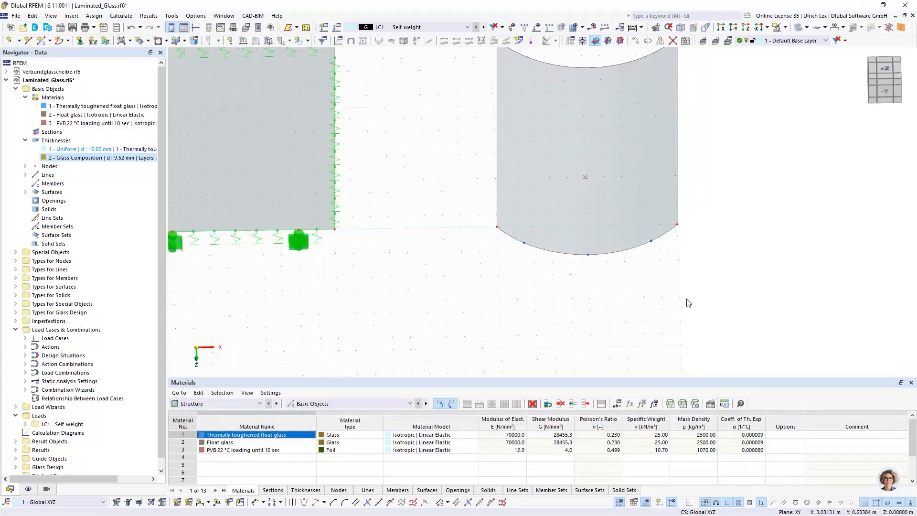
Create a nodal support that fixes only the uX and uZ translations, releasing uY and the φZ rotation
{"action": "middle_click_drag", "start_coordinate": [669, 309], "coordinate": [588, 250], "text": "ctrl"}
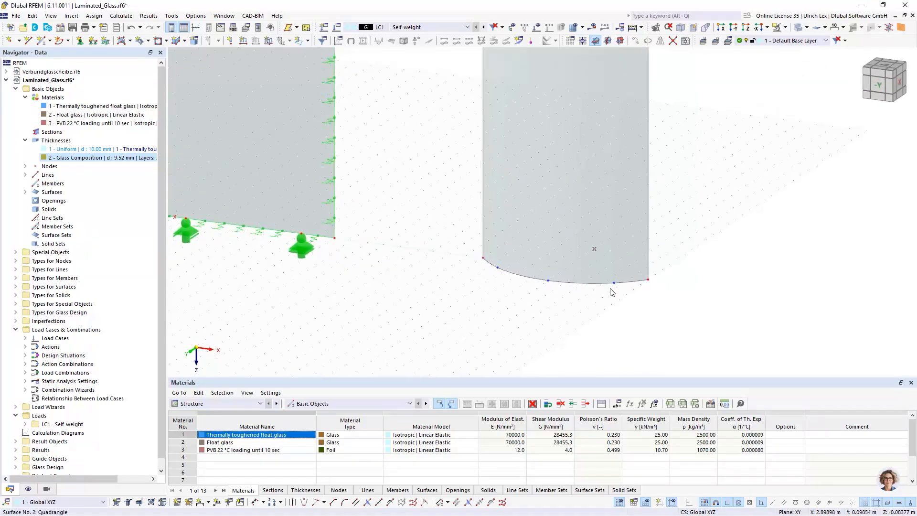
{"action": "left_click", "coordinate": [81, 41]}
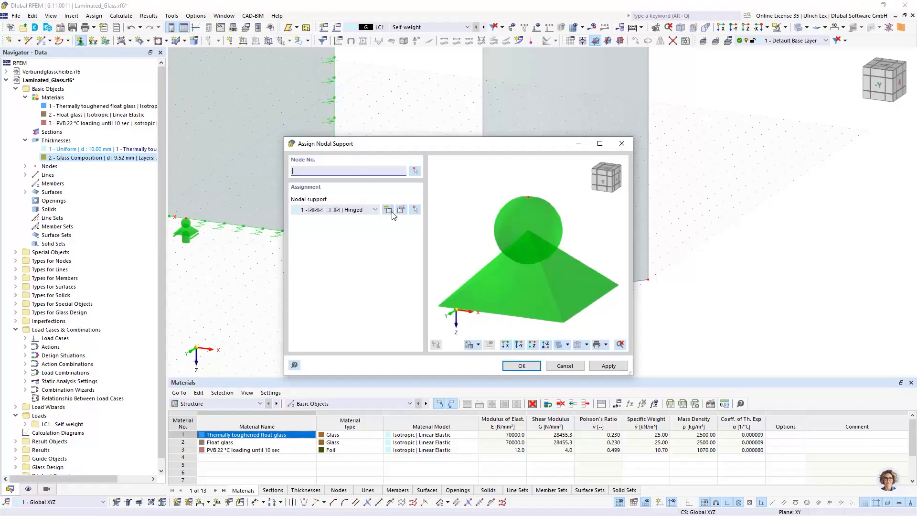
{"action": "left_click", "coordinate": [388, 211]}
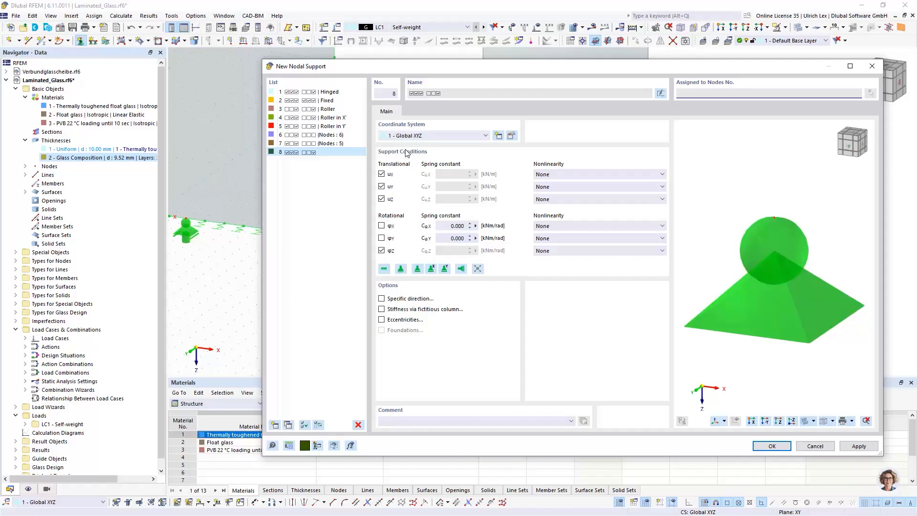
{"action": "left_click", "coordinate": [381, 187]}
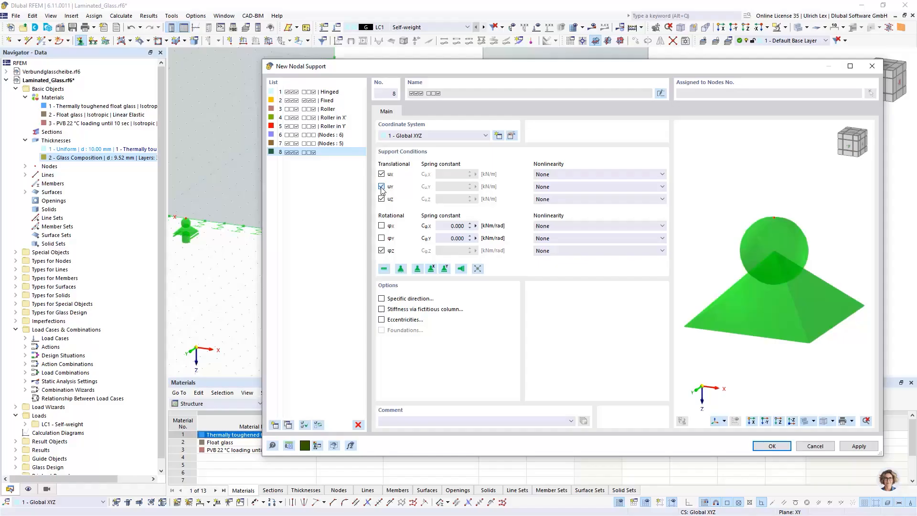
{"action": "left_click", "coordinate": [381, 250]}
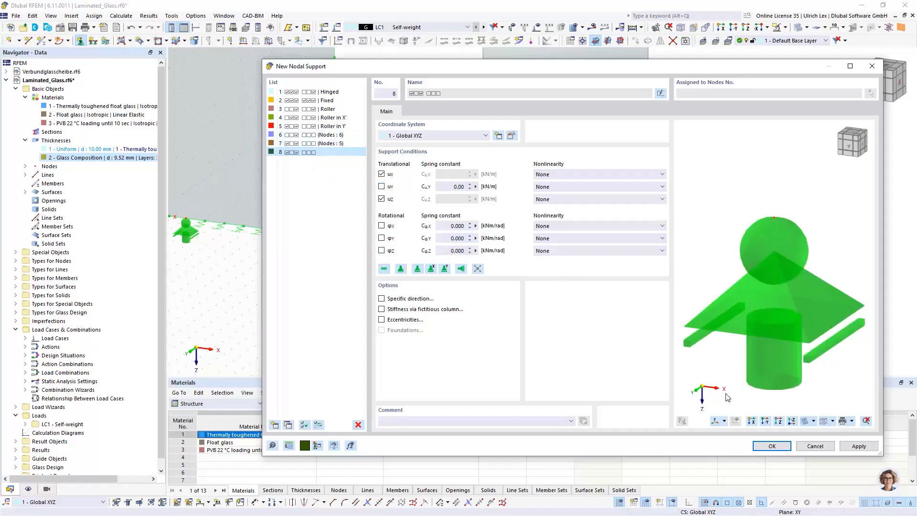
{"action": "left_click", "coordinate": [772, 445]}
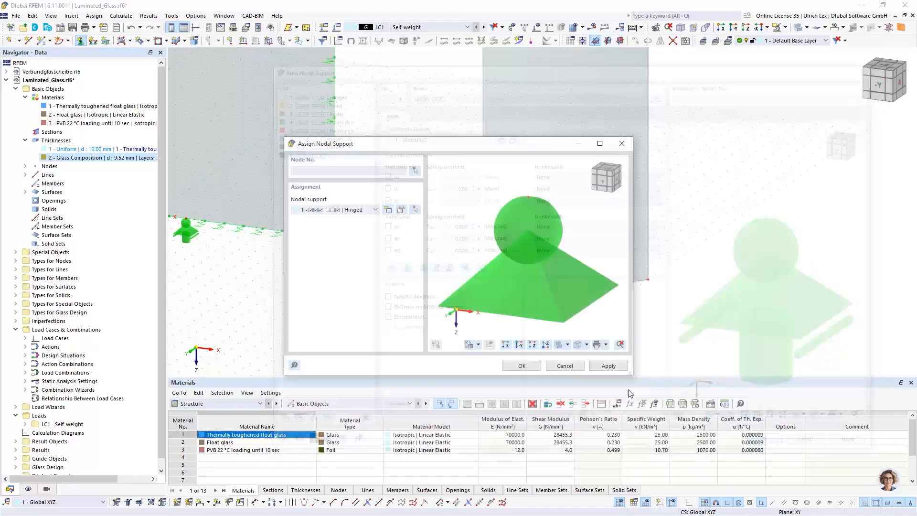
Assign the uX/uZ nodal support to the middle node of the curved pane's bottom arc and finish assigning
{"action": "left_click", "coordinate": [522, 366]}
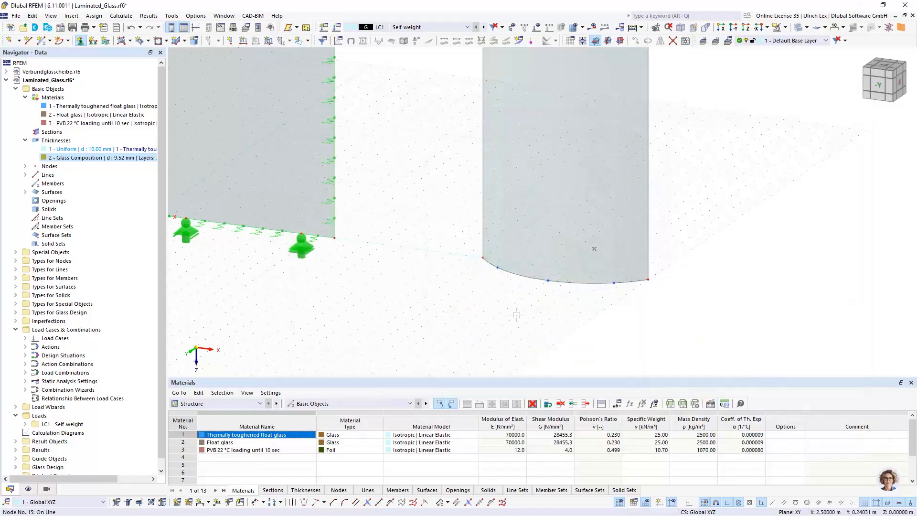
{"action": "right_click", "coordinate": [499, 315]}
{"action": "scroll", "coordinate": [384, 193], "scroll_direction": "down", "scroll_amount": 1}
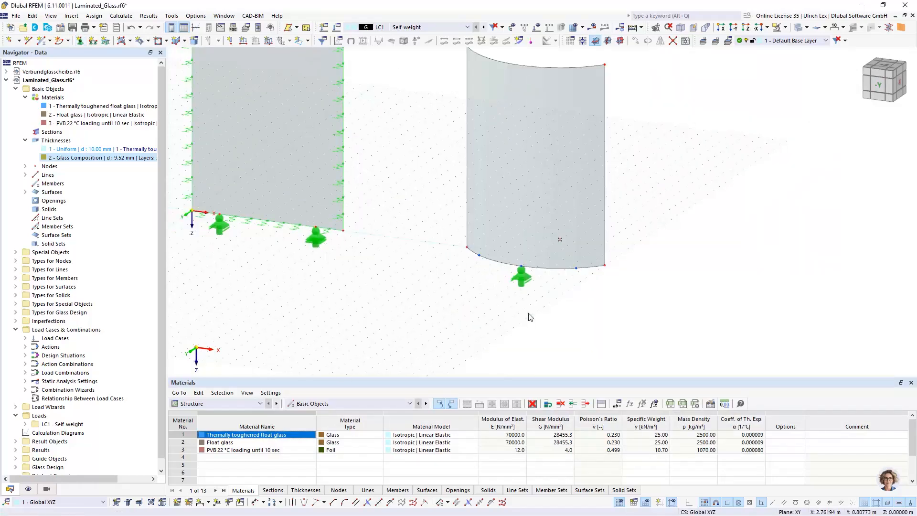
Define another nodal support that fixes only the uZ translation, releasing uX, uY and φZ
{"action": "scroll", "coordinate": [523, 325], "scroll_direction": "up", "scroll_amount": 2}
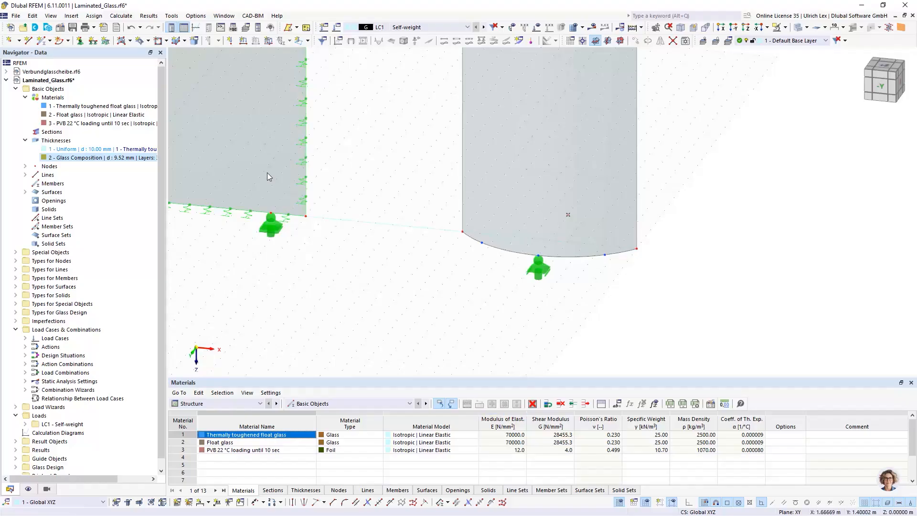
{"action": "left_click", "coordinate": [80, 42]}
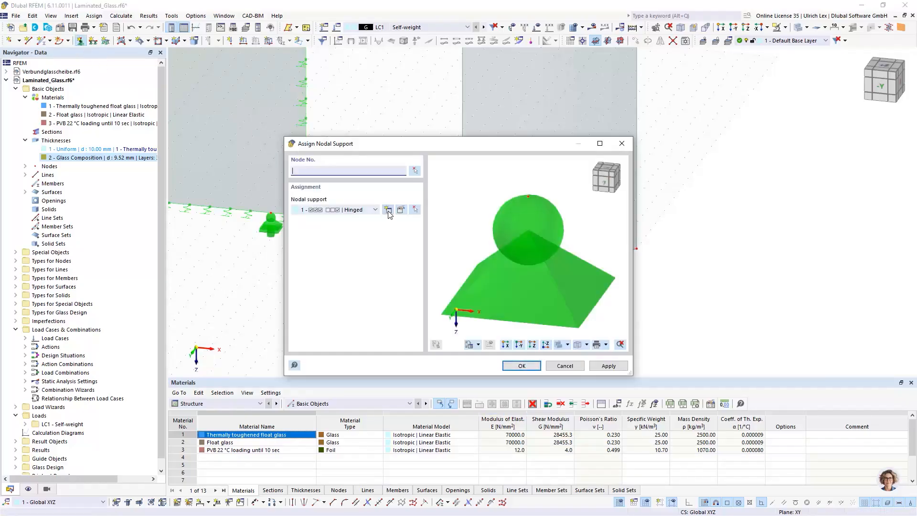
{"action": "left_click", "coordinate": [388, 211]}
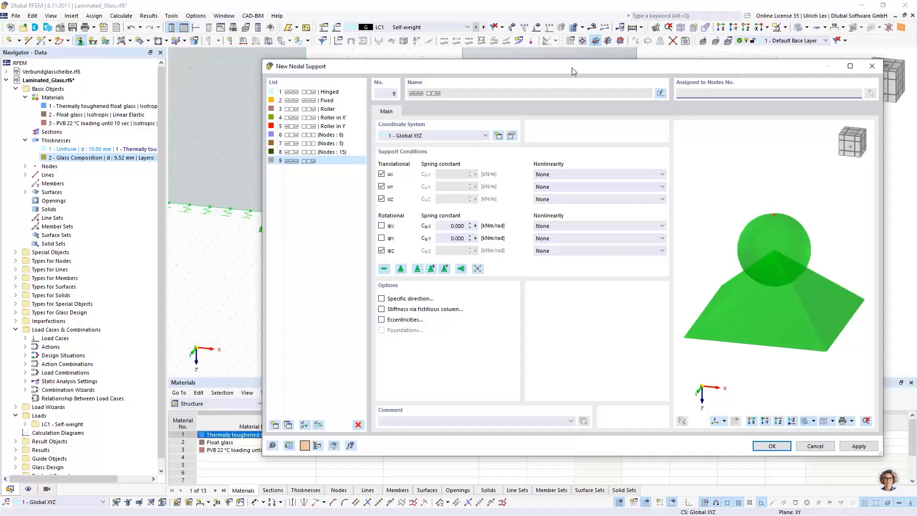
{"action": "mouse_move", "coordinate": [571, 67]}
{"action": "left_mouse_down"}
{"action": "mouse_move", "coordinate": [531, 97]}
{"action": "mouse_move", "coordinate": [529, 212]}
{"action": "mouse_move", "coordinate": [553, 69]}
{"action": "left_mouse_up"}
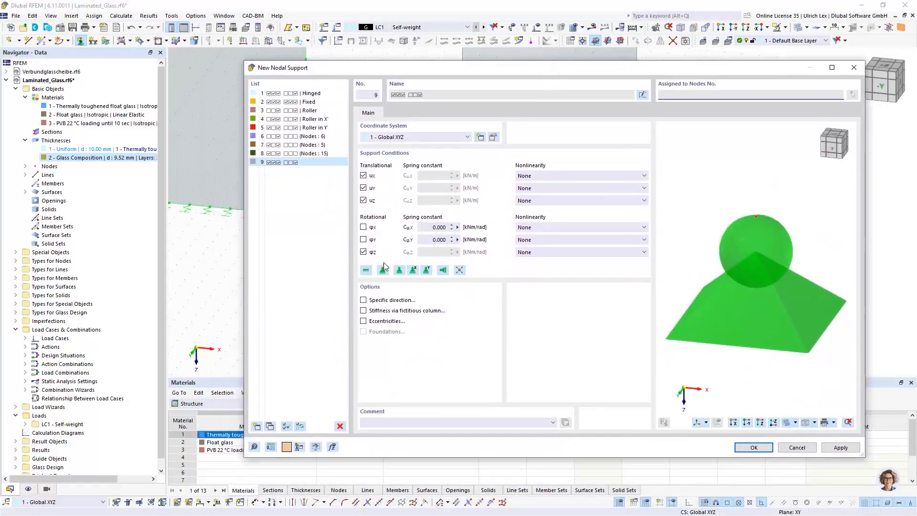
{"action": "left_click", "coordinate": [363, 187]}
{"action": "left_click", "coordinate": [363, 175]}
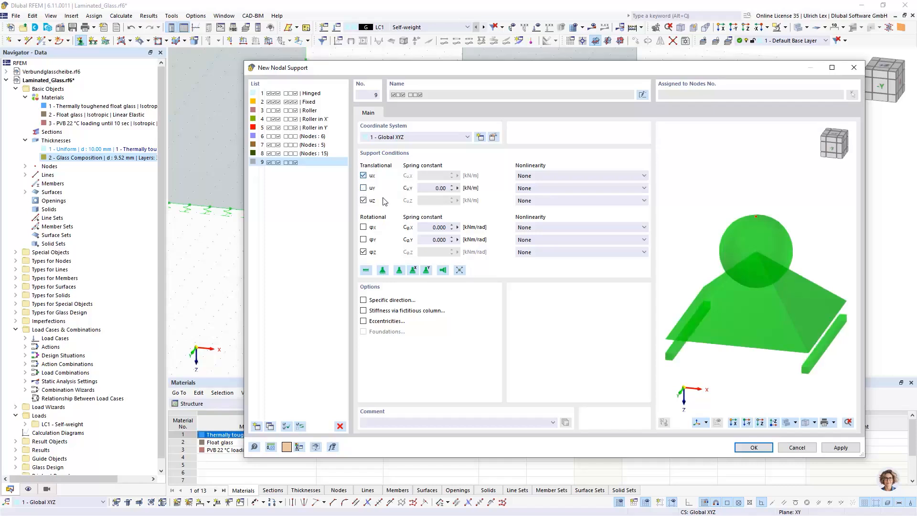
{"action": "left_click", "coordinate": [363, 252]}
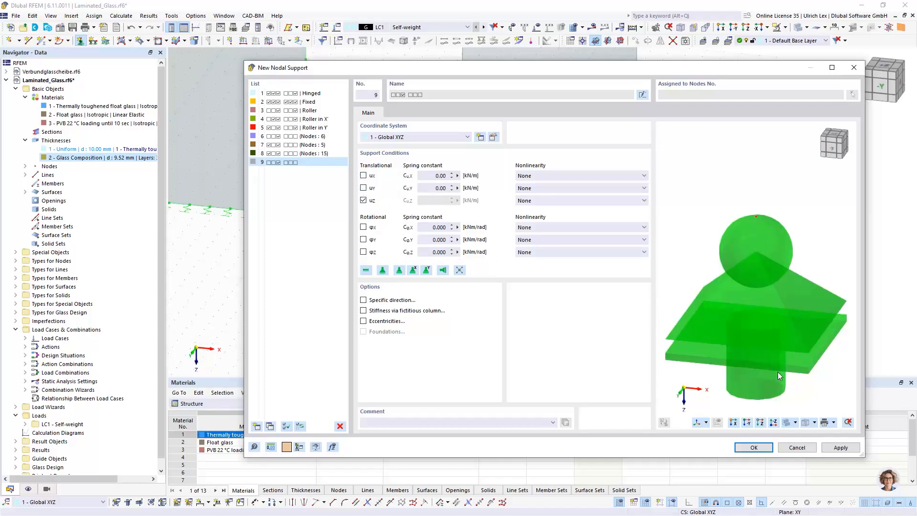
Enable a specific direction for the uZ-only support and set its direction type to Directed to Node
{"action": "left_click", "coordinate": [364, 300]}
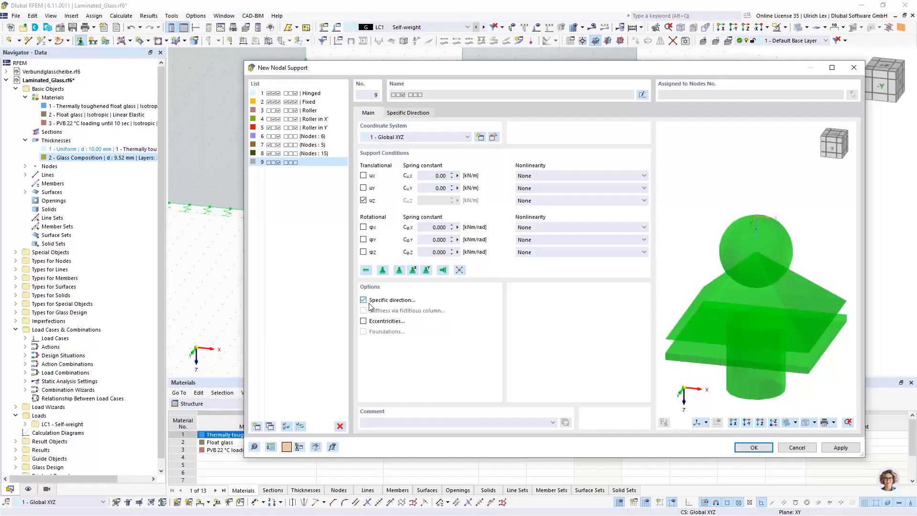
{"action": "left_click", "coordinate": [415, 114]}
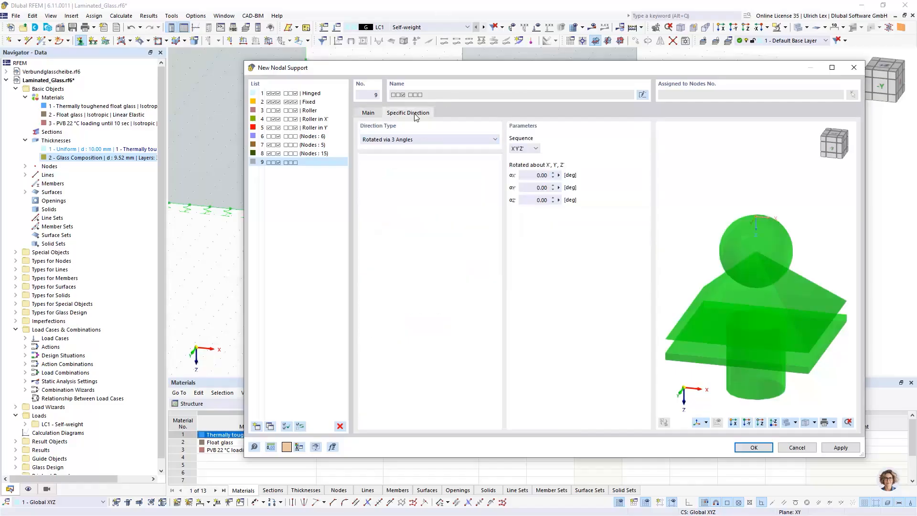
{"action": "left_click", "coordinate": [373, 113]}
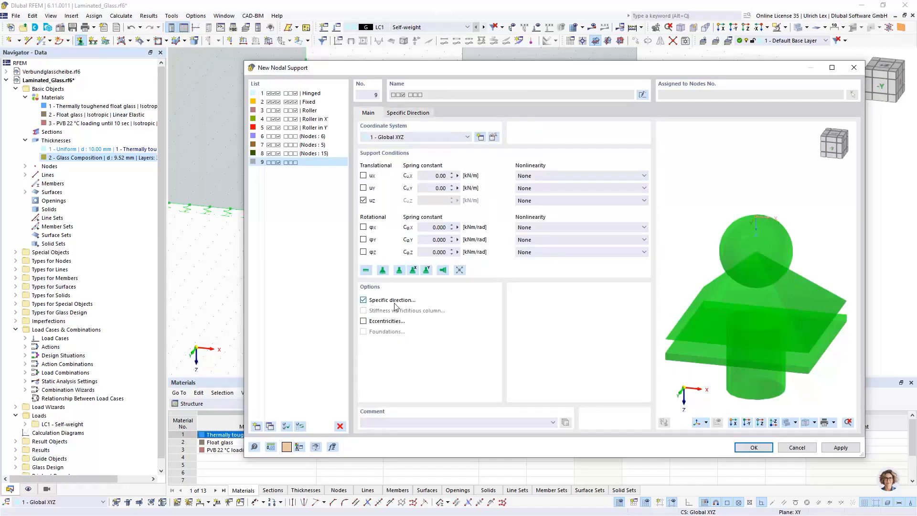
{"action": "left_click", "coordinate": [413, 114]}
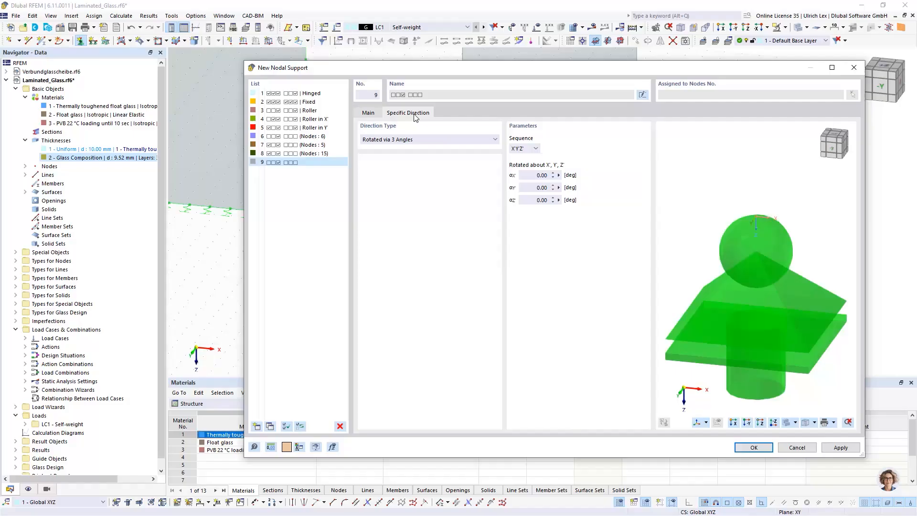
{"action": "left_click", "coordinate": [409, 142]}
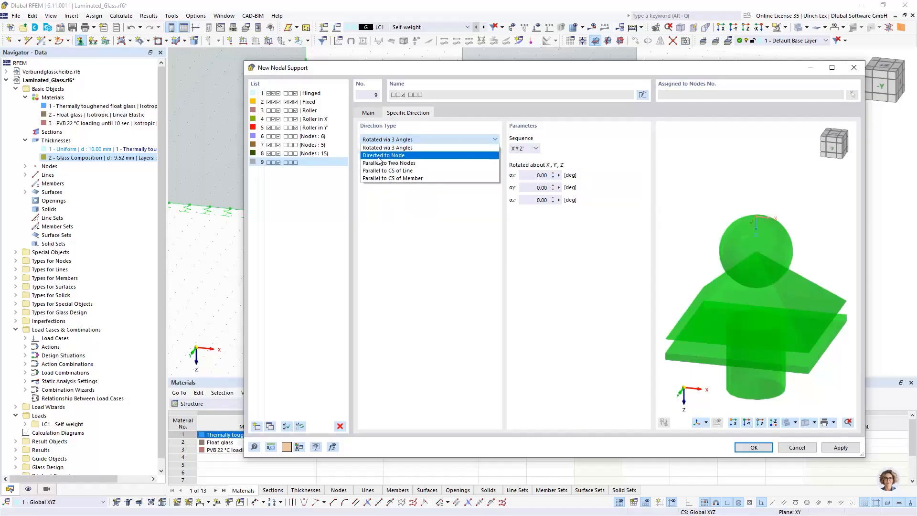
{"action": "left_click", "coordinate": [409, 156]}
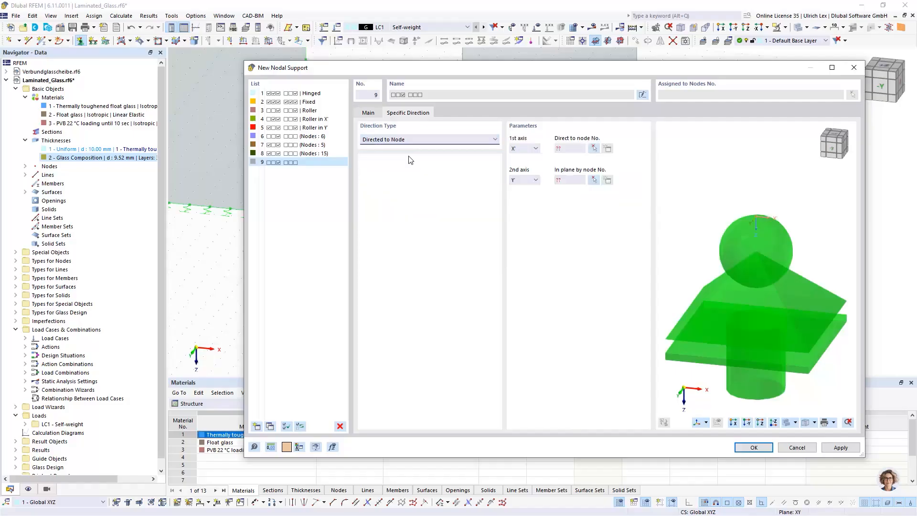
Direct the support's X' axis to the arc's center node 9, with Y' in plane by middle node 15, and confirm the support
{"action": "left_click", "coordinate": [534, 150]}
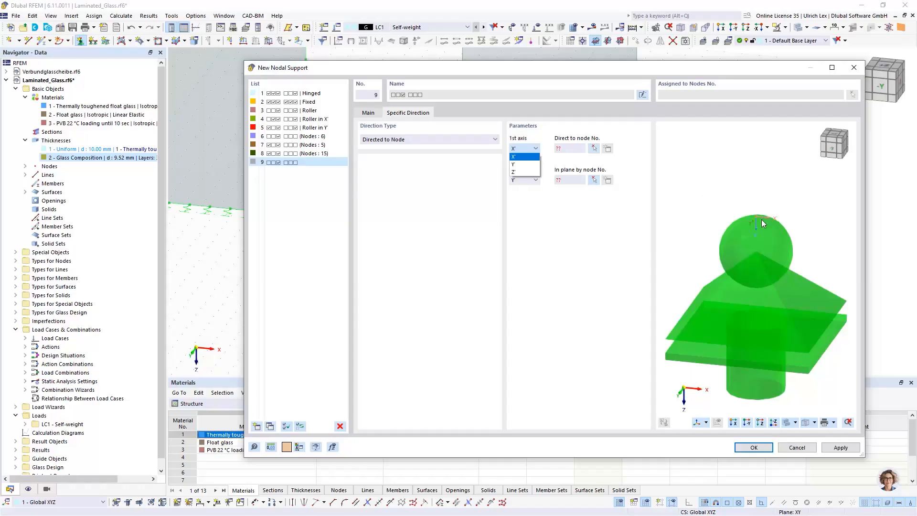
{"action": "left_click", "coordinate": [535, 157]}
{"action": "left_click", "coordinate": [594, 148]}
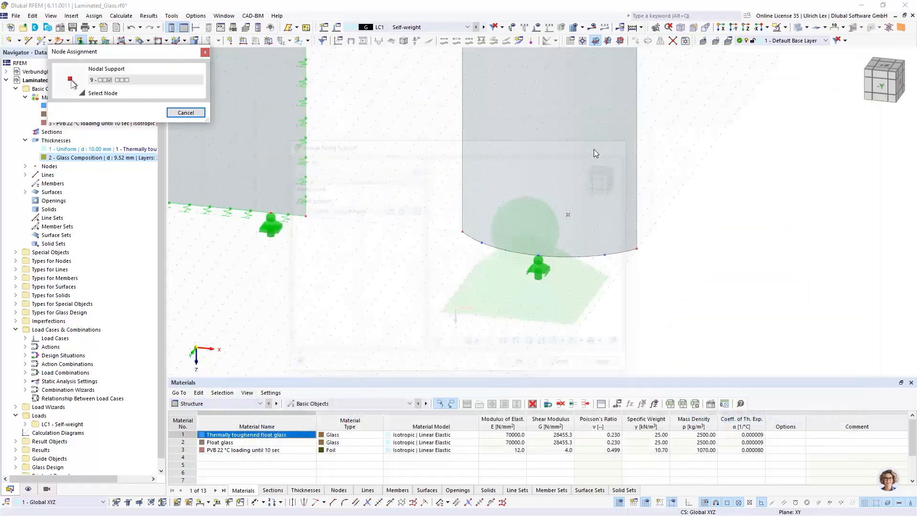
{"action": "left_click", "coordinate": [568, 214]}
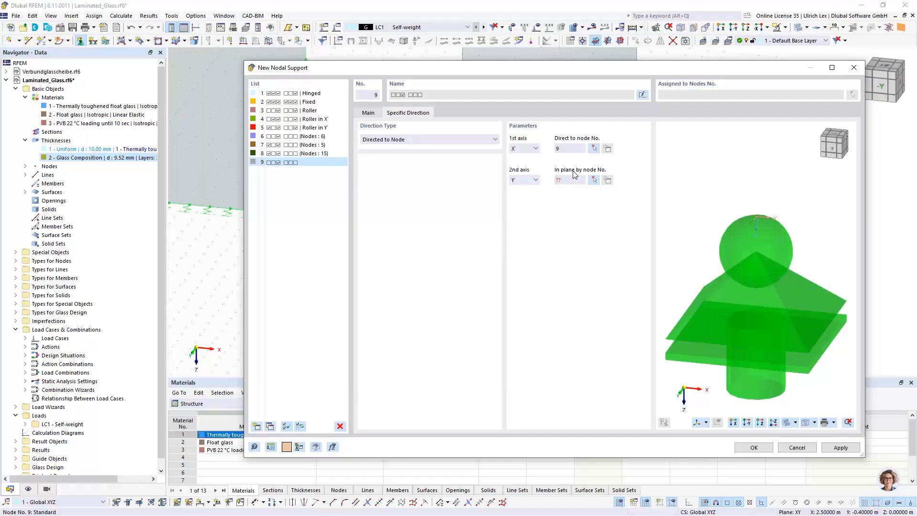
{"action": "left_click", "coordinate": [595, 180]}
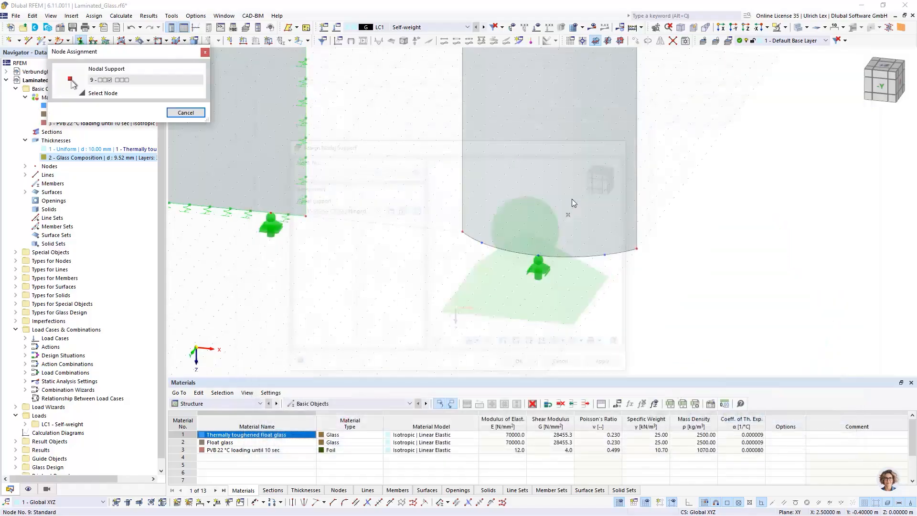
{"action": "left_click", "coordinate": [539, 261]}
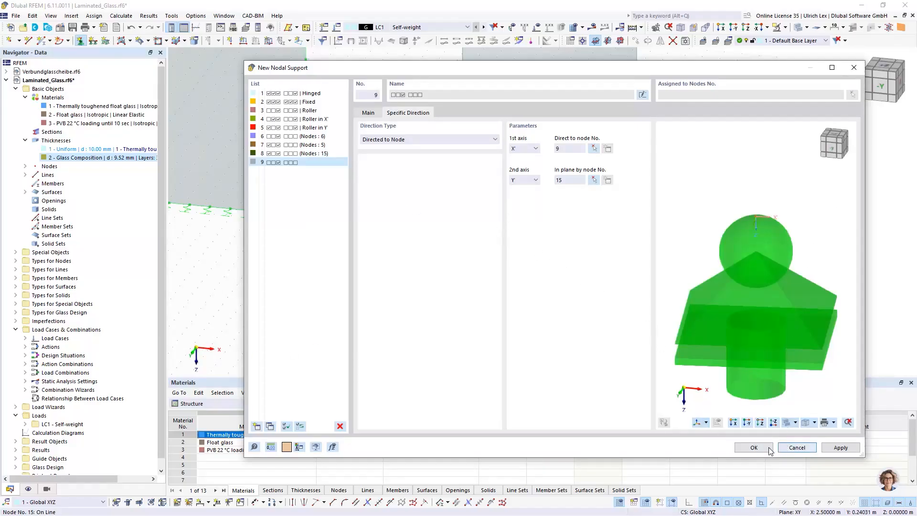
{"action": "left_click", "coordinate": [754, 447]}
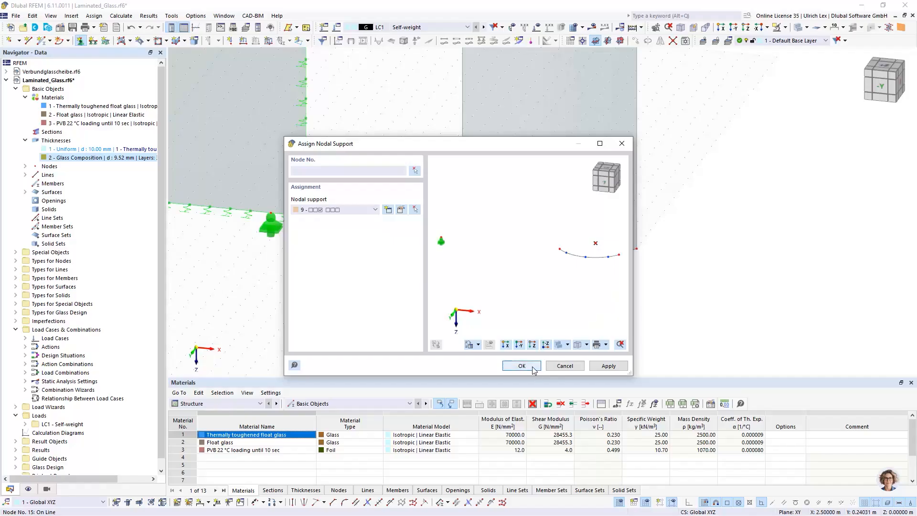
Assign the rotated uZ-only support to the left on-line node of the curved pane's bottom arc and finish assigning
{"action": "left_click", "coordinate": [522, 366]}
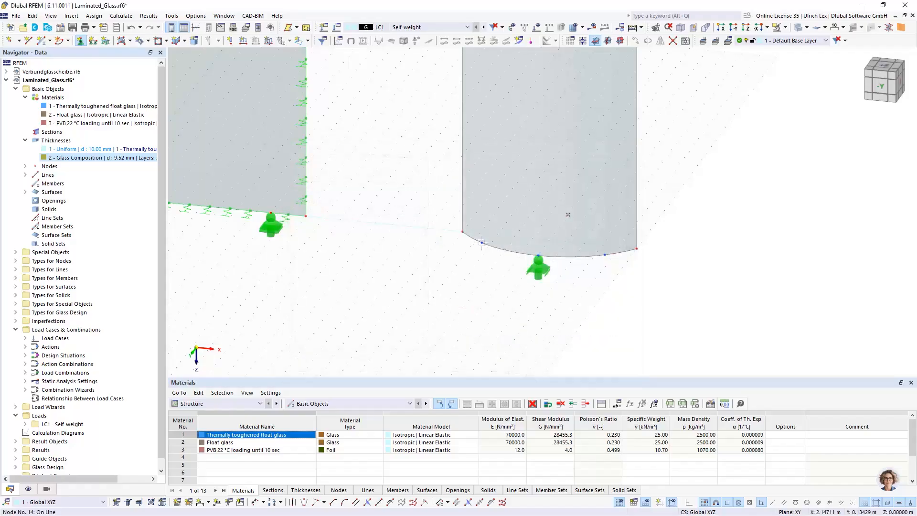
{"action": "left_click", "coordinate": [482, 242]}
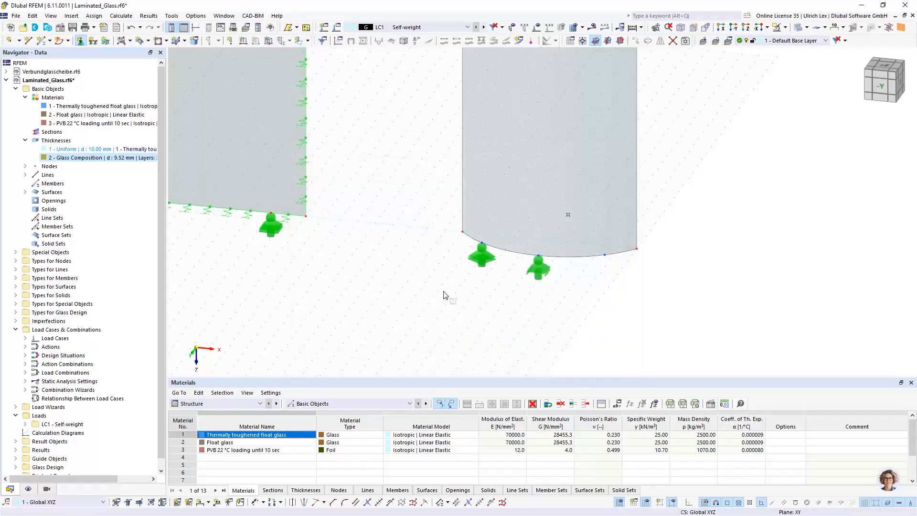
{"action": "key", "text": "Escape"}
Turn on the display of the nodal supports' axis systems to check the curved pane's support orientation
{"action": "middle_click_drag", "start_coordinate": [438, 312], "coordinate": [541, 311], "text": "ctrl"}
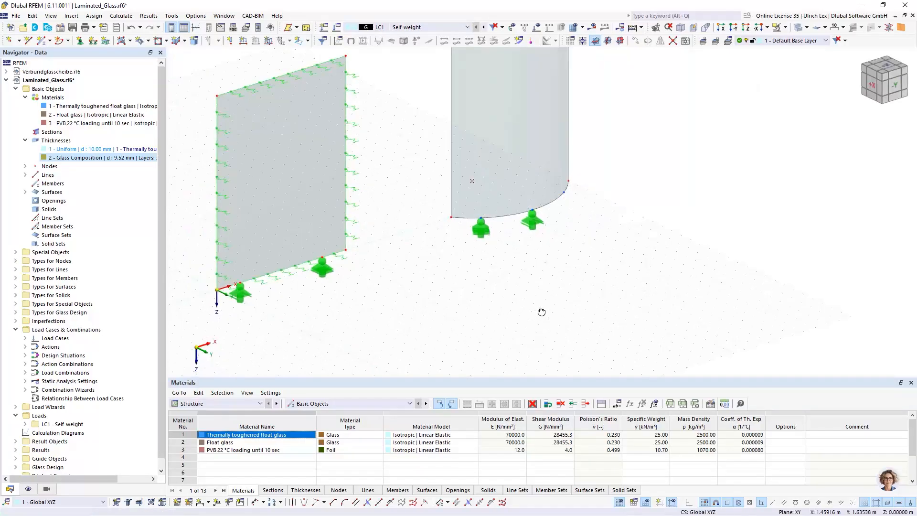
{"action": "scroll", "coordinate": [480, 224], "scroll_direction": "up", "scroll_amount": 4}
{"action": "right_click", "coordinate": [482, 232]}
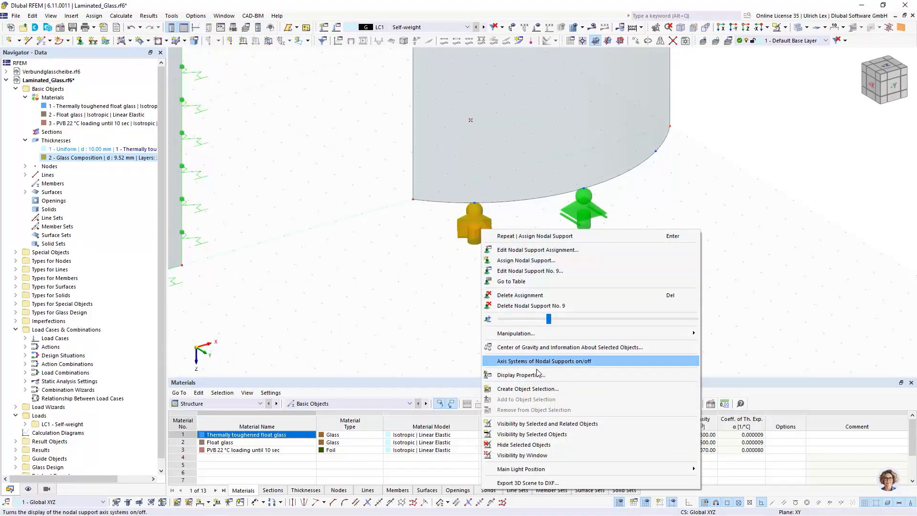
{"action": "left_click", "coordinate": [510, 363]}
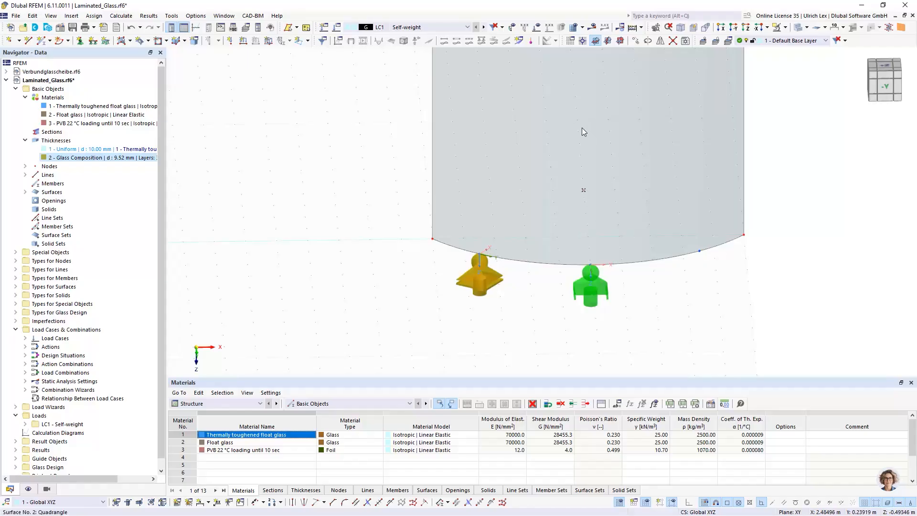
Create a new nodal support that restrains only uZ, with uX, uY and φZ released
{"action": "left_click", "coordinate": [517, 333]}
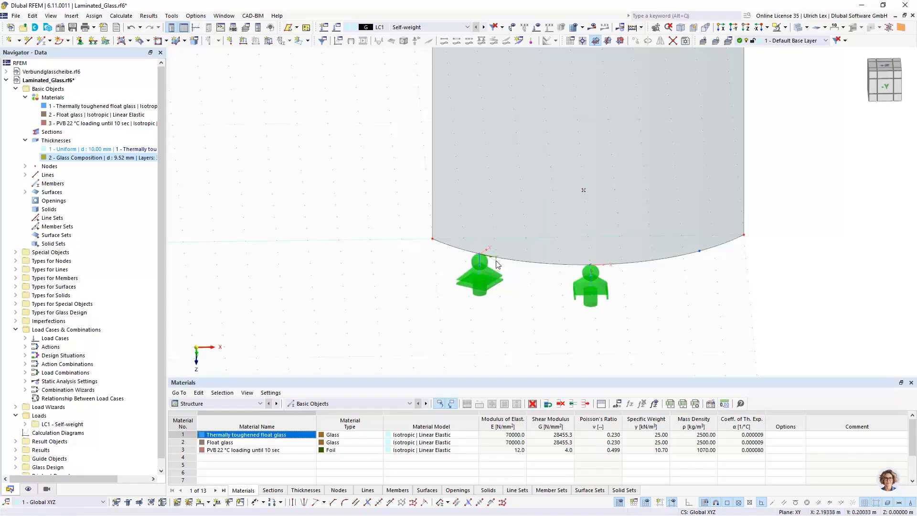
{"action": "scroll", "coordinate": [422, 285], "scroll_direction": "down", "scroll_amount": 2}
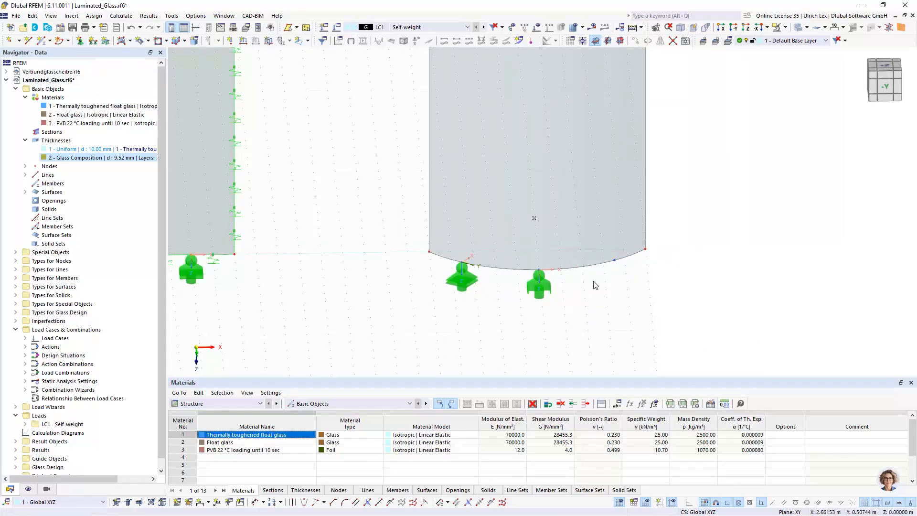
{"action": "left_click", "coordinate": [80, 41]}
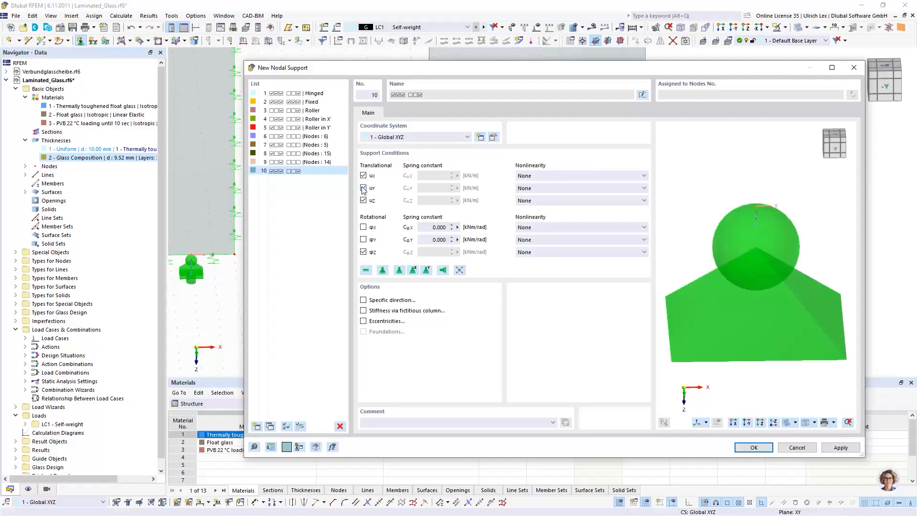
{"action": "left_click", "coordinate": [363, 188]}
{"action": "left_click", "coordinate": [363, 175]}
{"action": "left_click", "coordinate": [363, 252]}
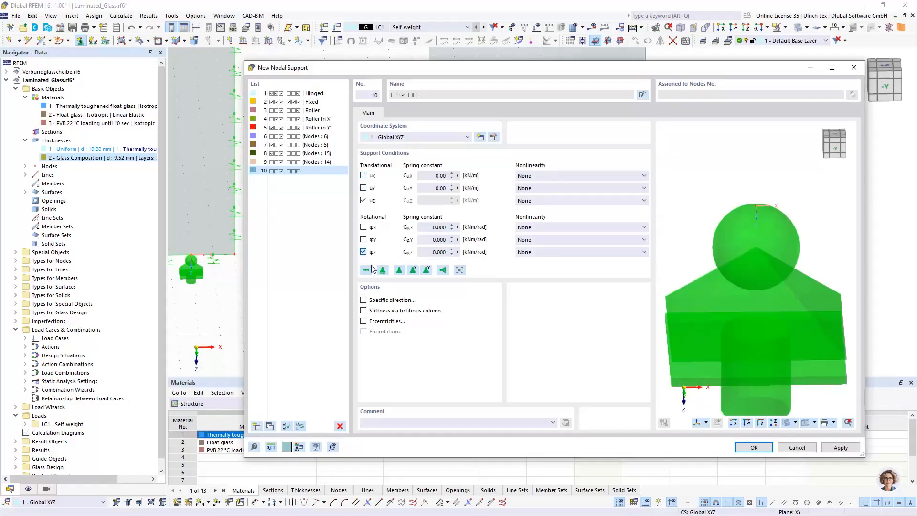
Give the new uZ-only support a specific direction of type Directed to Node
{"action": "left_click", "coordinate": [363, 300]}
{"action": "left_click", "coordinate": [409, 112]}
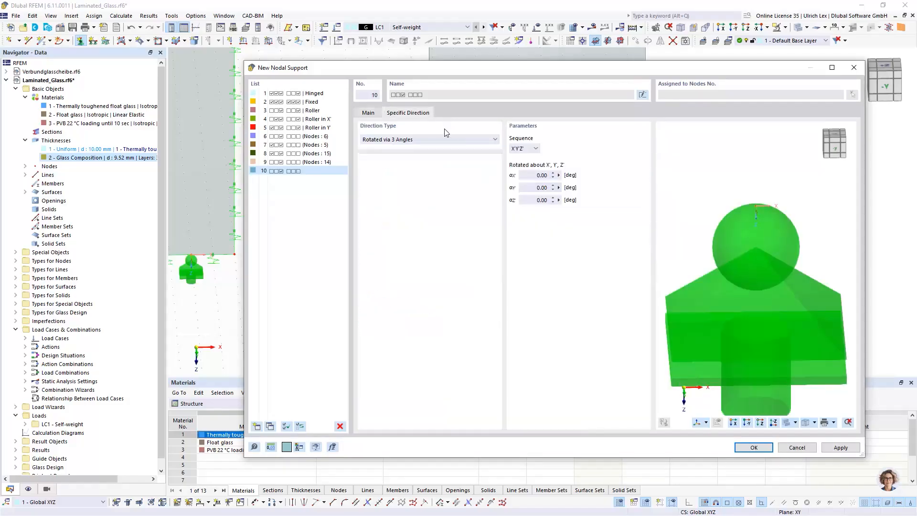
{"action": "left_click", "coordinate": [487, 140]}
{"action": "left_click", "coordinate": [452, 162]}
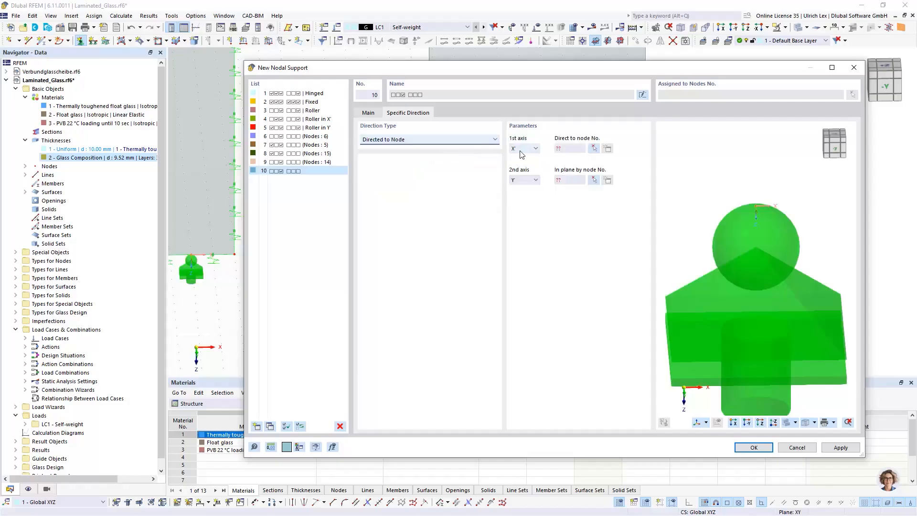
Direct the support's X' axis to the arc's center node 9, with Y' in plane by corner node 8, and confirm the support
{"action": "left_click", "coordinate": [594, 149]}
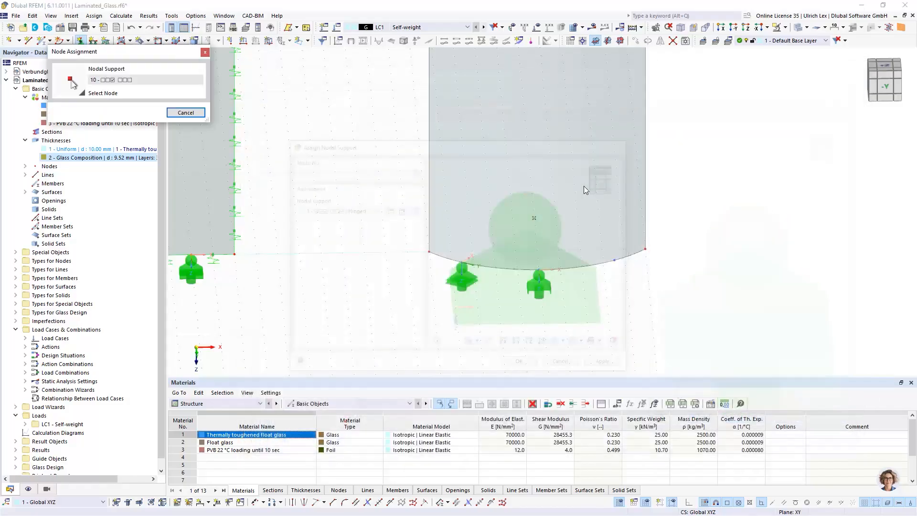
{"action": "left_click", "coordinate": [534, 216]}
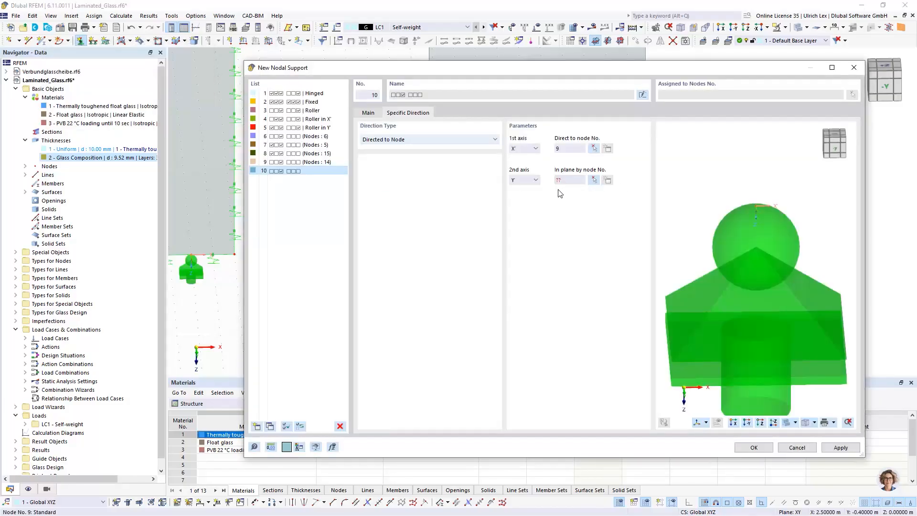
{"action": "left_click", "coordinate": [594, 181]}
{"action": "left_click", "coordinate": [657, 258]}
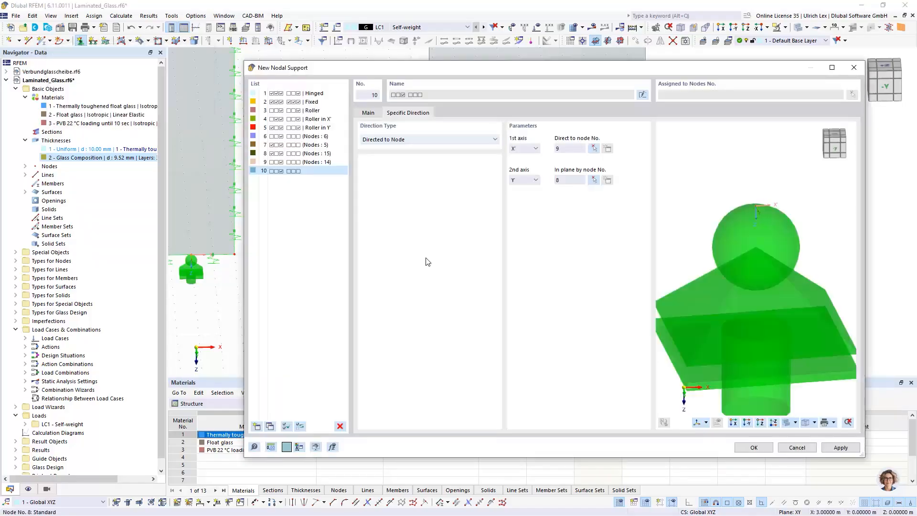
{"action": "left_click", "coordinate": [754, 448]}
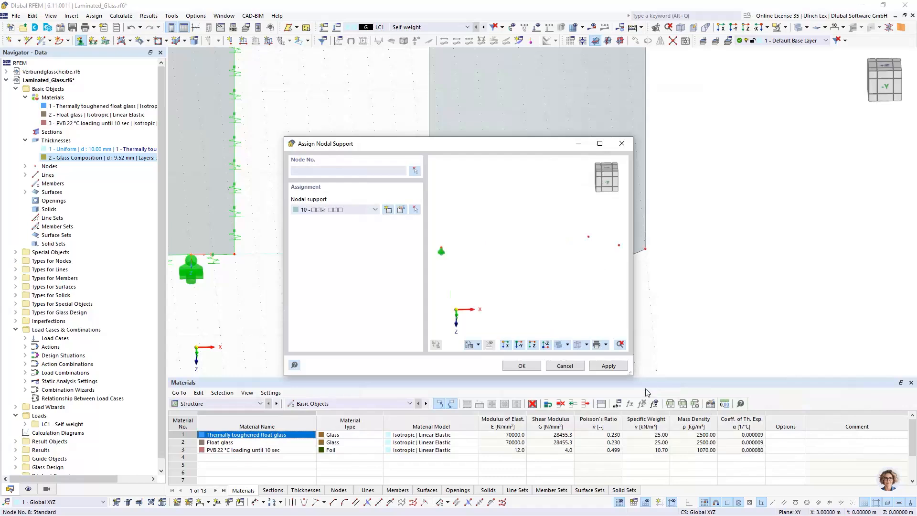
Assign the new rotated support to the right on-line node of the curved pane's bottom arc and finish assigning
{"action": "left_click", "coordinate": [522, 366]}
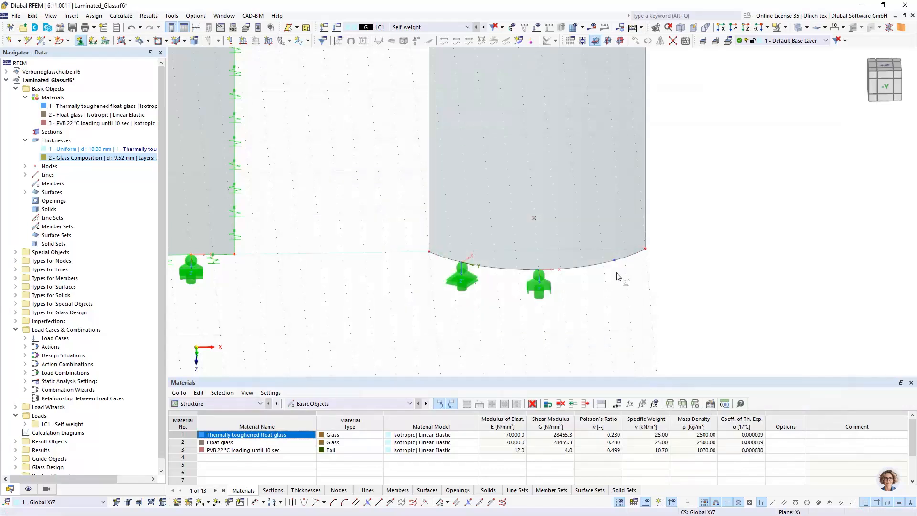
{"action": "left_click", "coordinate": [614, 260]}
{"action": "key", "text": "Escape"}
Check the orientation of the curved pane's three supports and turn off the display of the nodal supports' axis systems
{"action": "scroll", "coordinate": [581, 300], "scroll_direction": "down", "scroll_amount": 3}
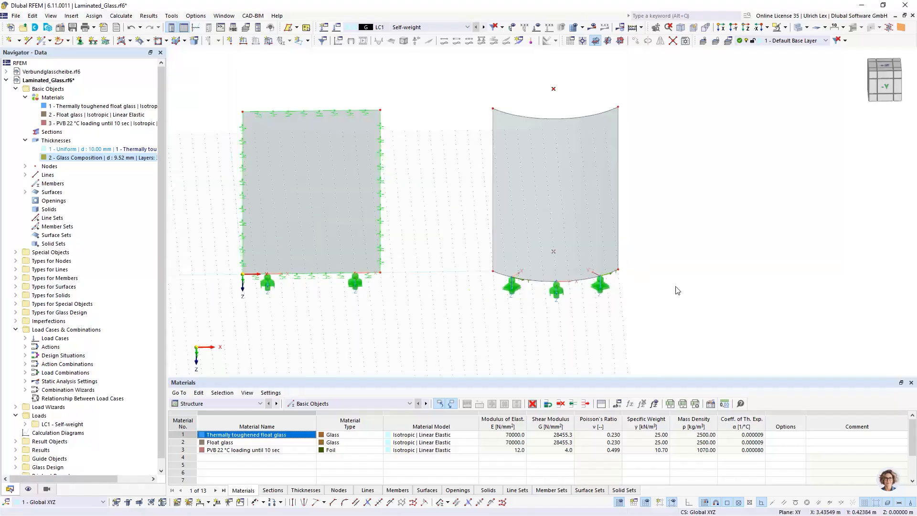
{"action": "middle_click_drag", "start_coordinate": [708, 291], "coordinate": [652, 296], "text": "ctrl"}
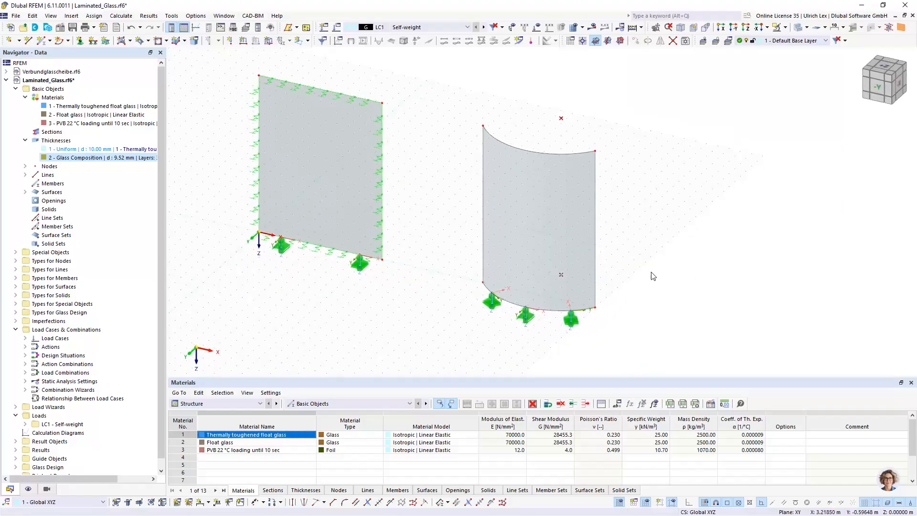
{"action": "scroll", "coordinate": [640, 262], "scroll_direction": "up", "scroll_amount": 1}
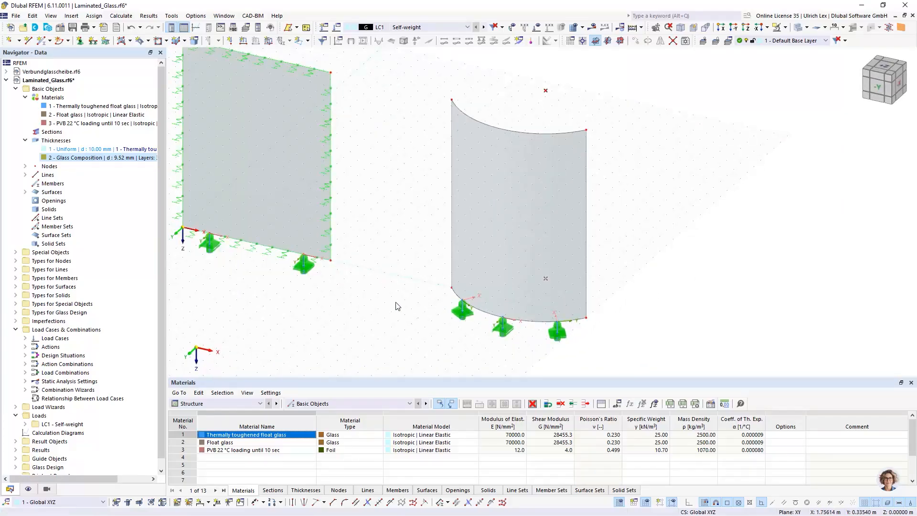
{"action": "middle_click_drag", "start_coordinate": [399, 306], "coordinate": [429, 309], "text": "ctrl"}
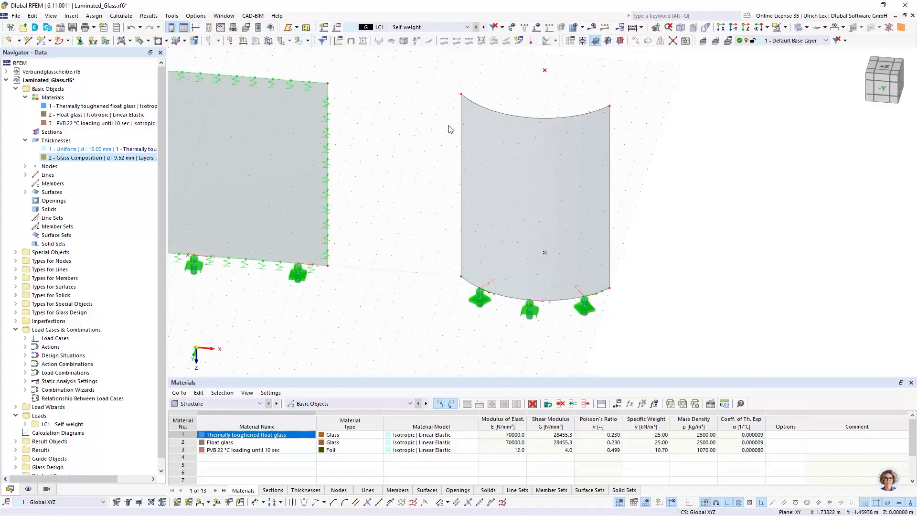
{"action": "mouse_move", "coordinate": [328, 109]}
{"action": "scroll", "coordinate": [603, 306], "scroll_direction": "up", "scroll_amount": 2}
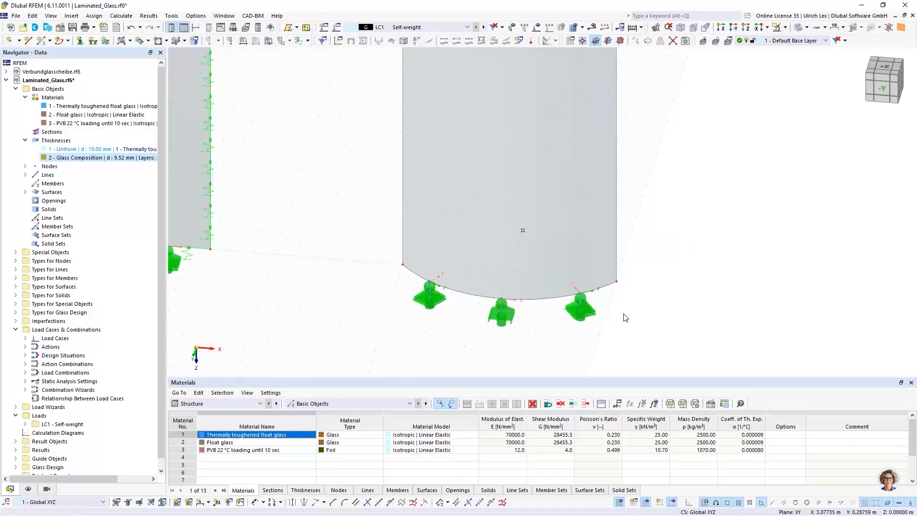
{"action": "right_click", "coordinate": [594, 313]}
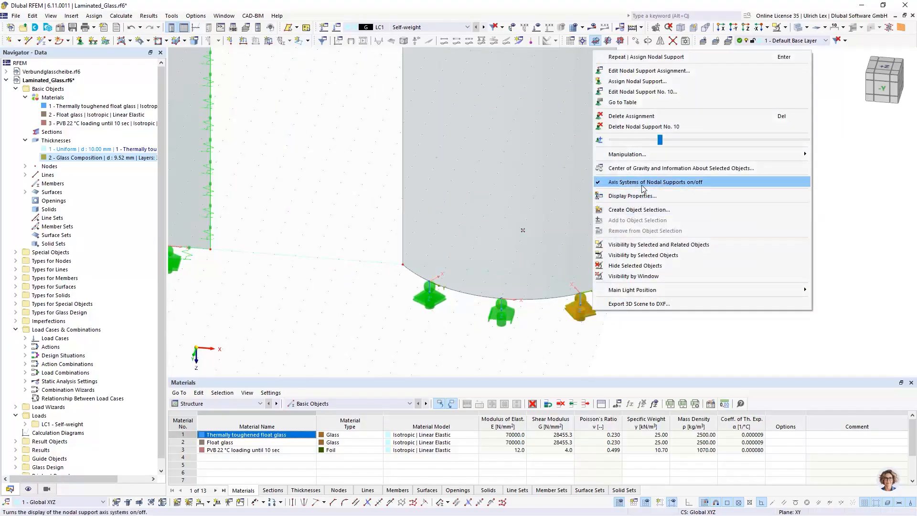
{"action": "left_click", "coordinate": [684, 249]}
{"action": "left_click", "coordinate": [685, 258]}
Turn on the display of the lines' local axis systems
{"action": "scroll", "coordinate": [661, 329], "scroll_direction": "down", "scroll_amount": 2}
{"action": "middle_click_drag", "start_coordinate": [683, 318], "coordinate": [633, 277], "text": "ctrl"}
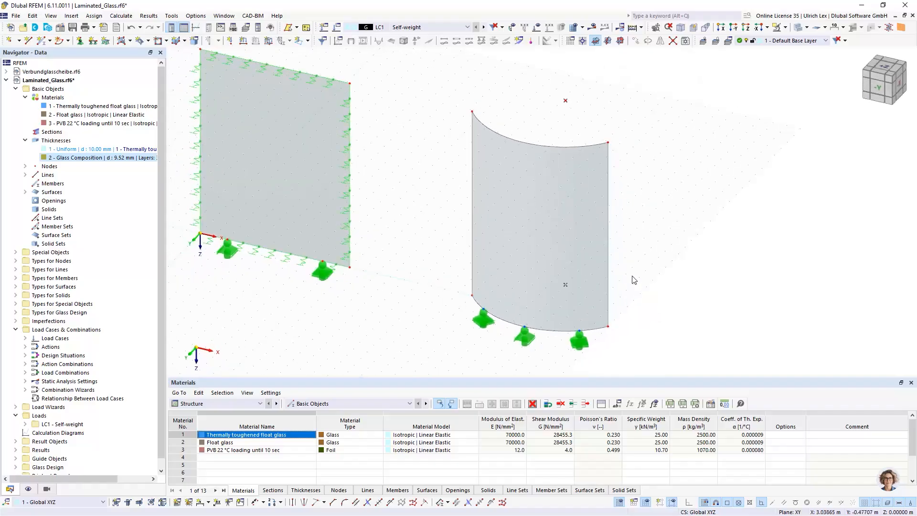
{"action": "scroll", "coordinate": [619, 226], "scroll_direction": "up", "scroll_amount": 2}
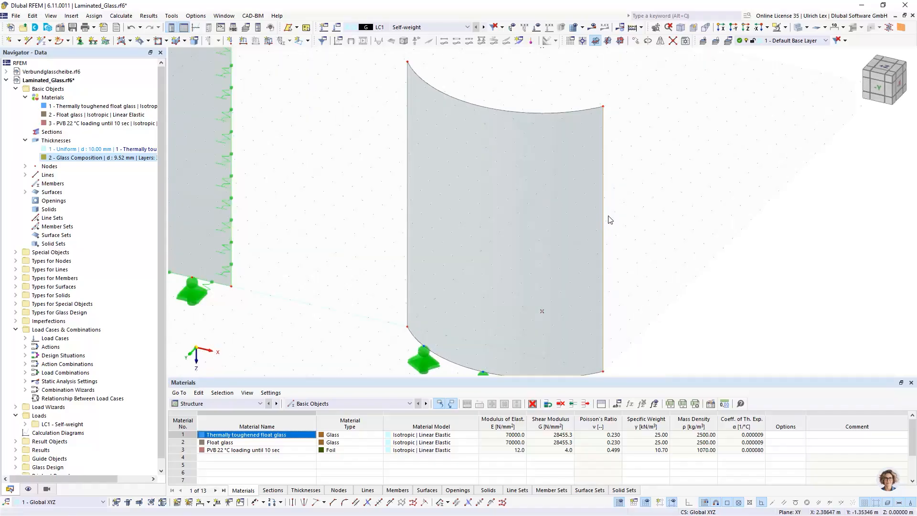
{"action": "right_click", "coordinate": [603, 213]}
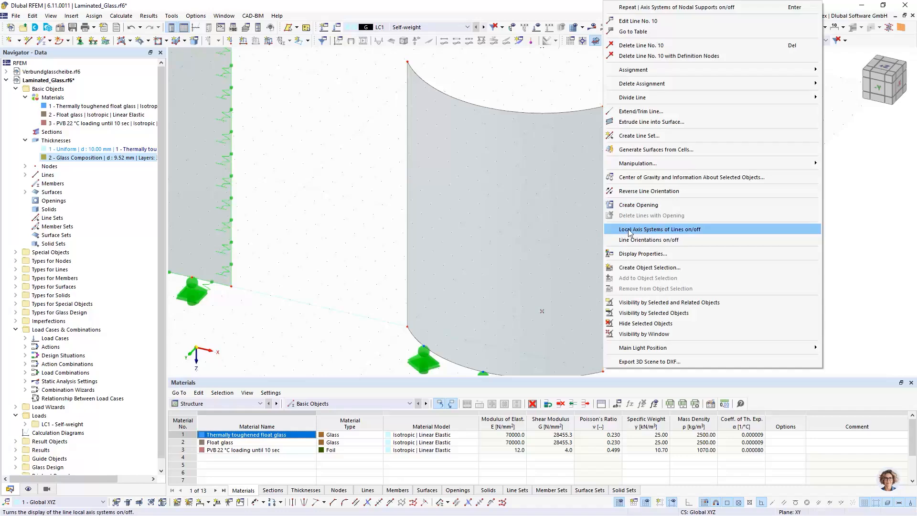
{"action": "left_click", "coordinate": [656, 231]}
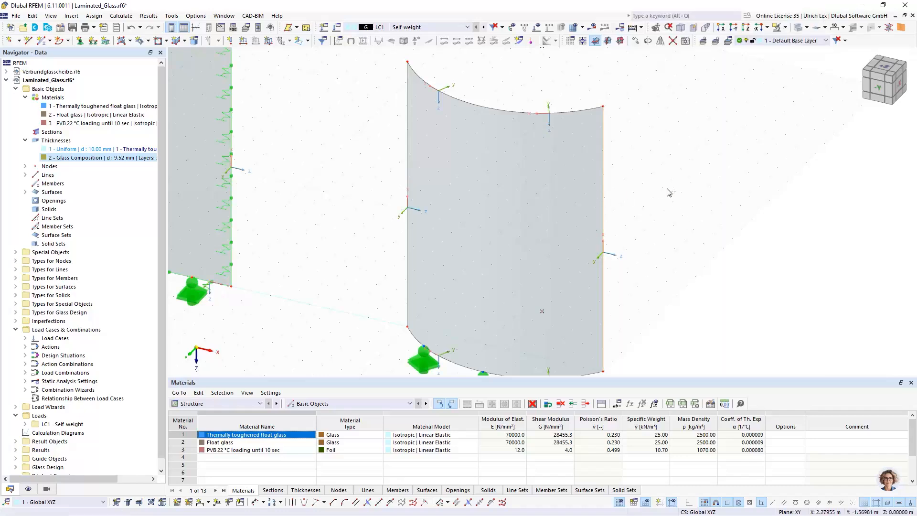
Examine the line type and line rotation settings of the curved pane's top arc, line 8
{"action": "scroll", "coordinate": [660, 220], "scroll_direction": "down", "scroll_amount": 2}
{"action": "mouse_move", "coordinate": [693, 199]}
{"action": "middle_mouse_down", "text": "ctrl"}
{"action": "mouse_move", "coordinate": [682, 236]}
{"action": "mouse_move", "coordinate": [699, 213]}
{"action": "middle_mouse_up", "text": "ctrl"}
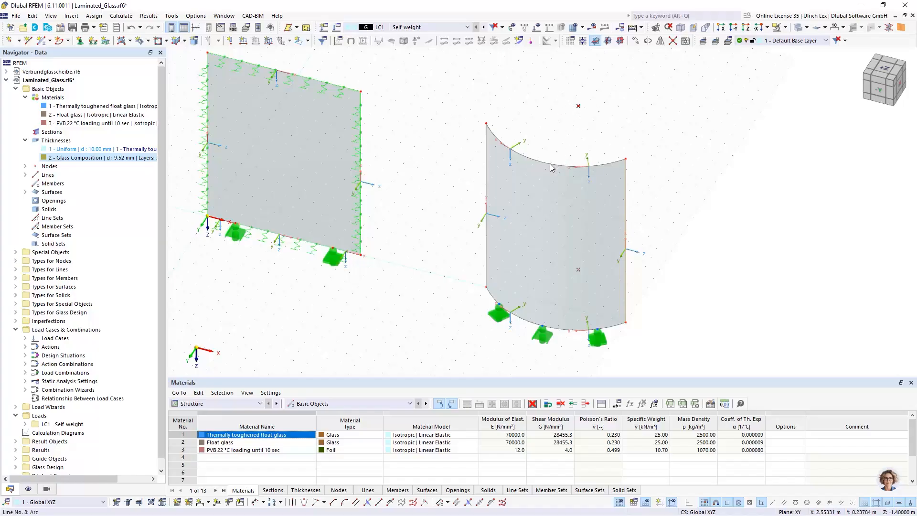
{"action": "double_click", "coordinate": [515, 216]}
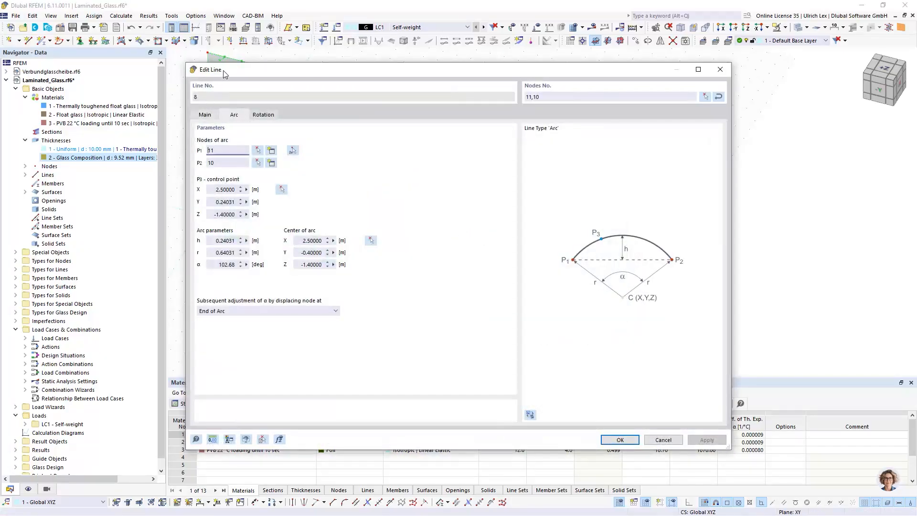
{"action": "left_click", "coordinate": [205, 115]}
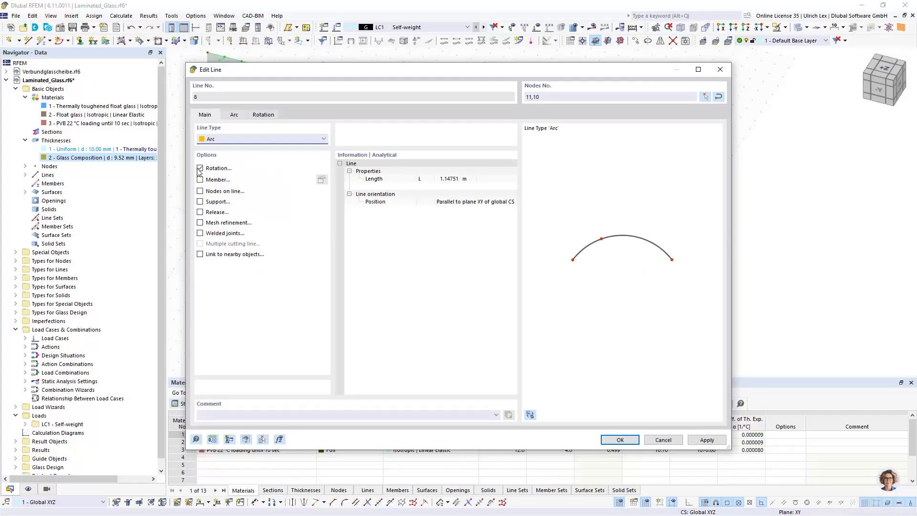
{"action": "left_click", "coordinate": [263, 116]}
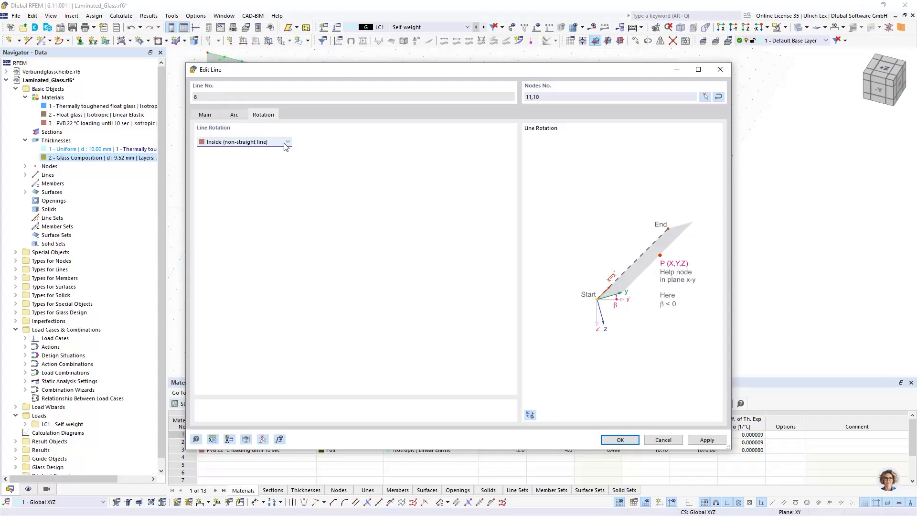
{"action": "left_click", "coordinate": [623, 440]}
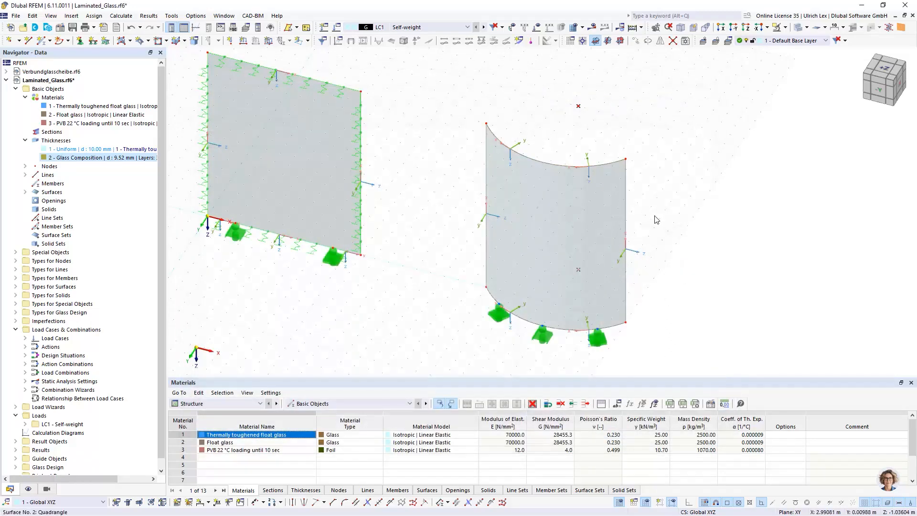
Rotate the local axes of the curved pane's left vertical edge, line 9, using the arc center node 9 as help node in plane x-y
{"action": "double_click", "coordinate": [485, 167]}
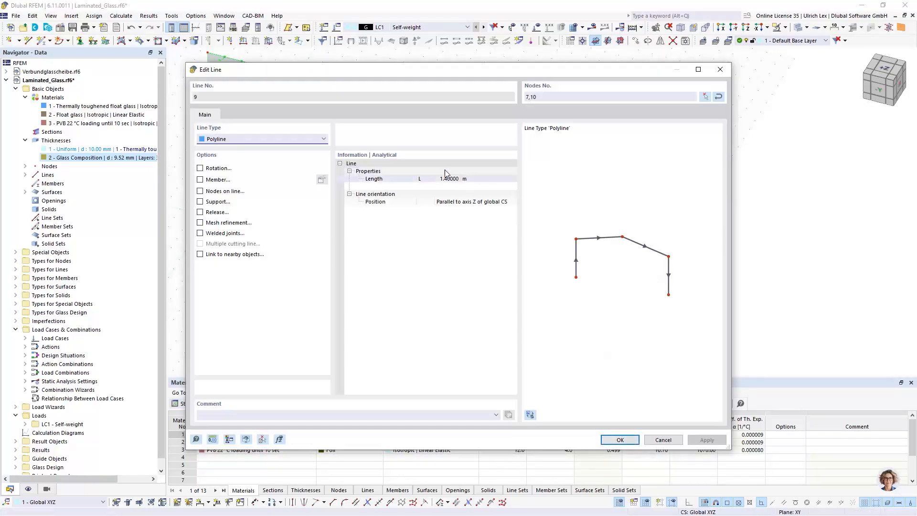
{"action": "left_click", "coordinate": [200, 169]}
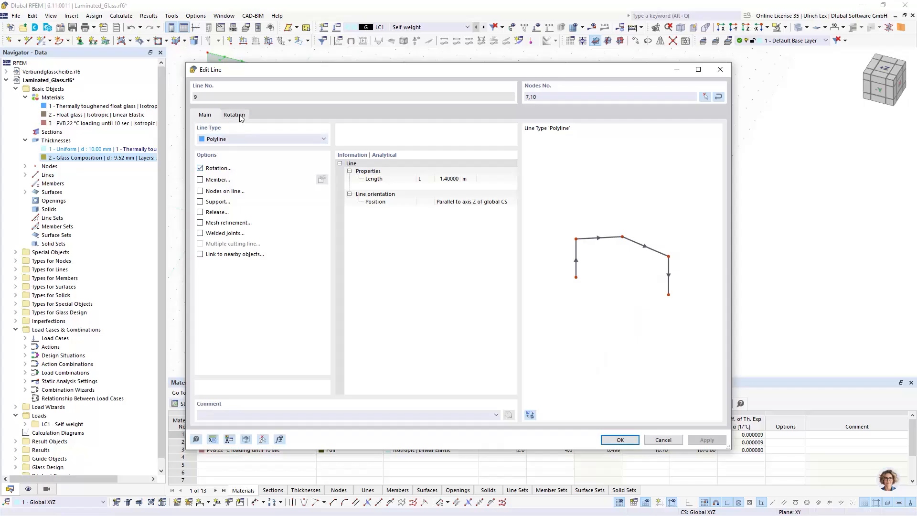
{"action": "left_click", "coordinate": [236, 115]}
{"action": "left_click", "coordinate": [232, 143]}
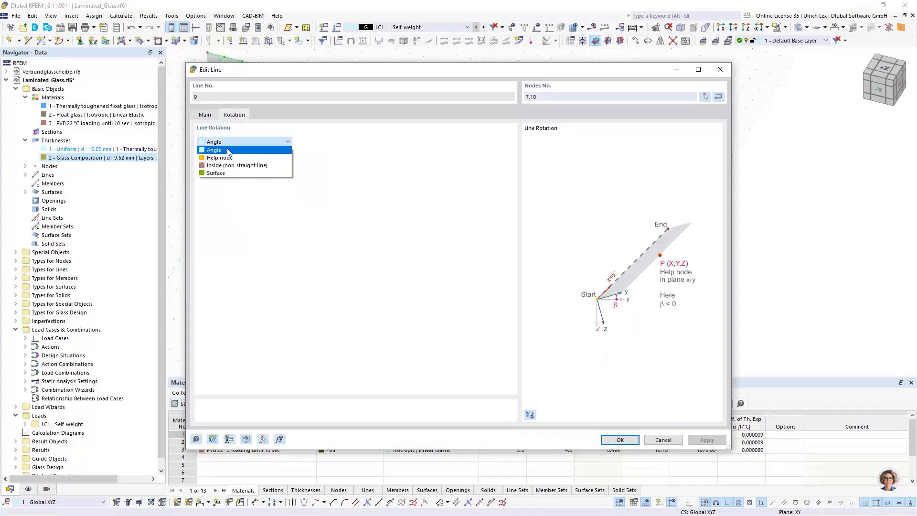
{"action": "left_click", "coordinate": [237, 159]}
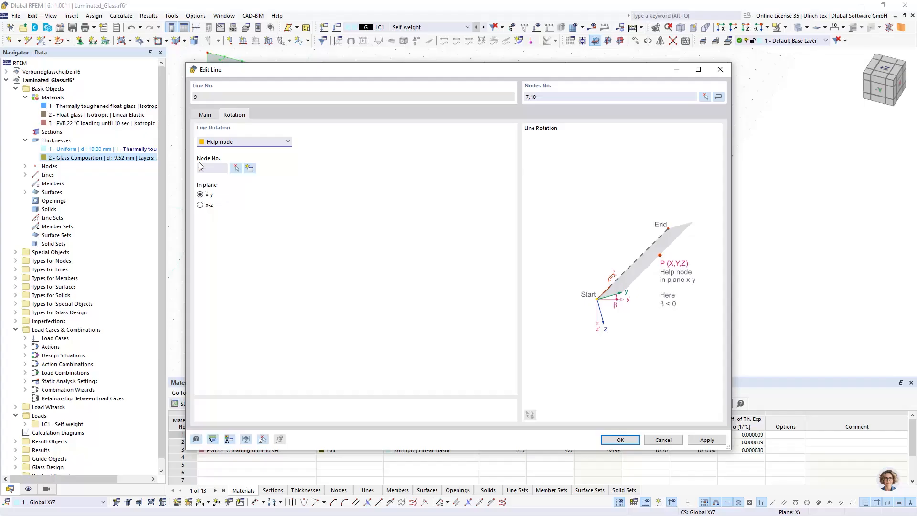
{"action": "left_click", "coordinate": [236, 169]}
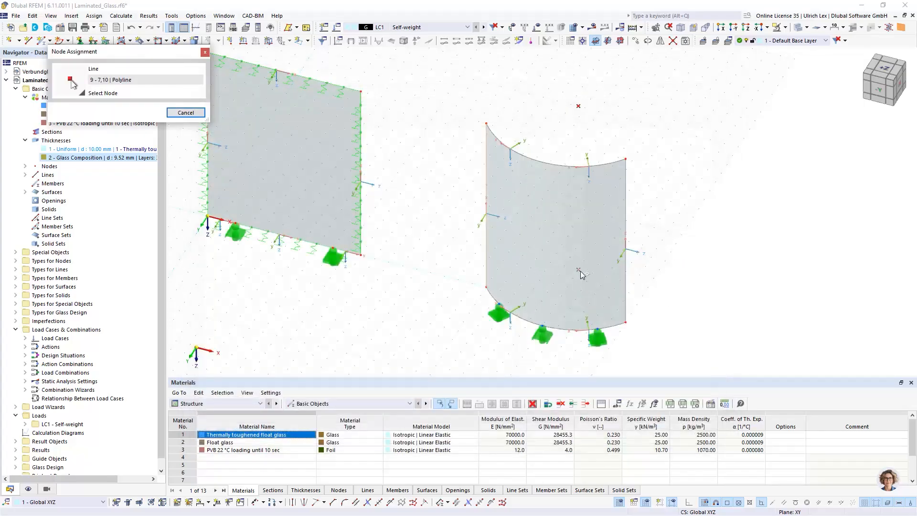
{"action": "left_click", "coordinate": [579, 270]}
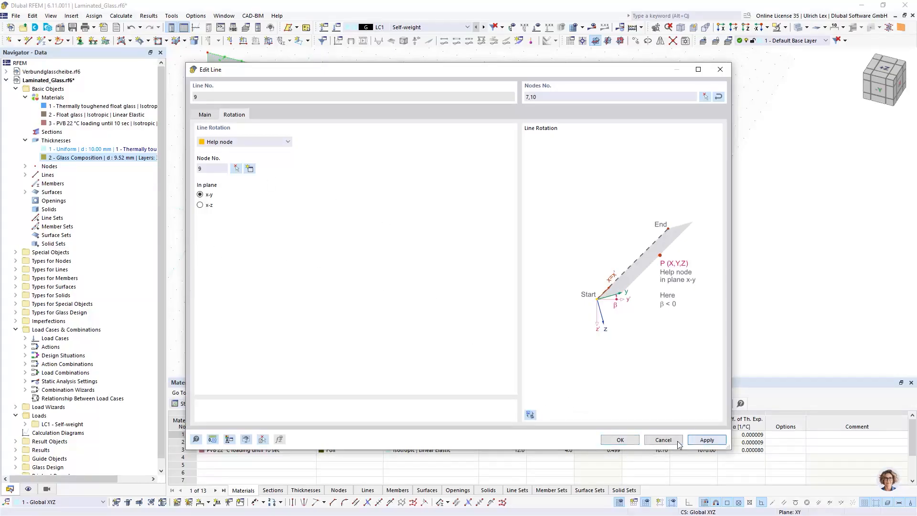
{"action": "key", "text": "Return"}
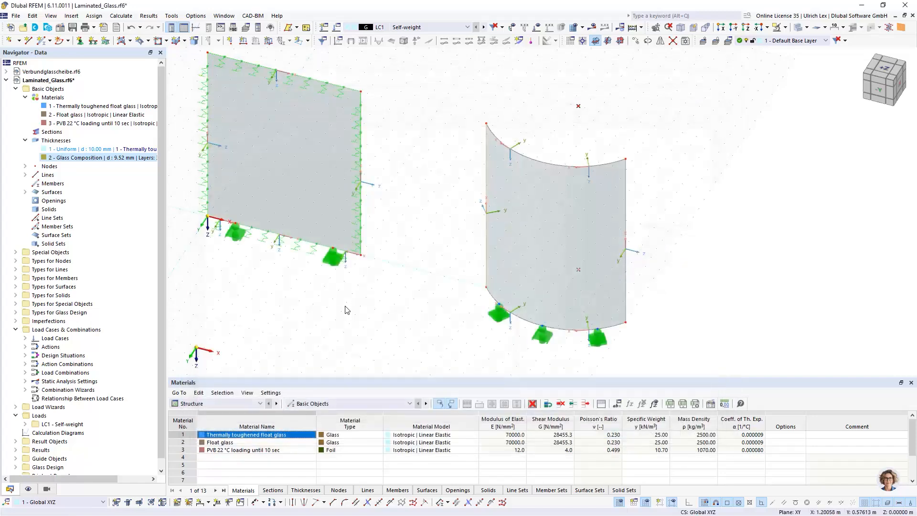
{"action": "scroll", "coordinate": [460, 123], "scroll_direction": "up", "scroll_amount": 2}
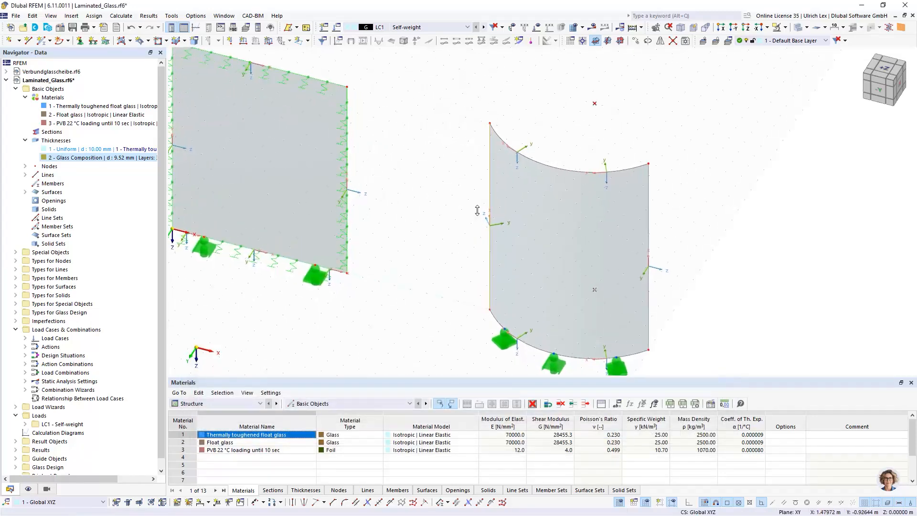
{"action": "middle_click_drag", "start_coordinate": [488, 229], "coordinate": [540, 322], "text": "ctrl"}
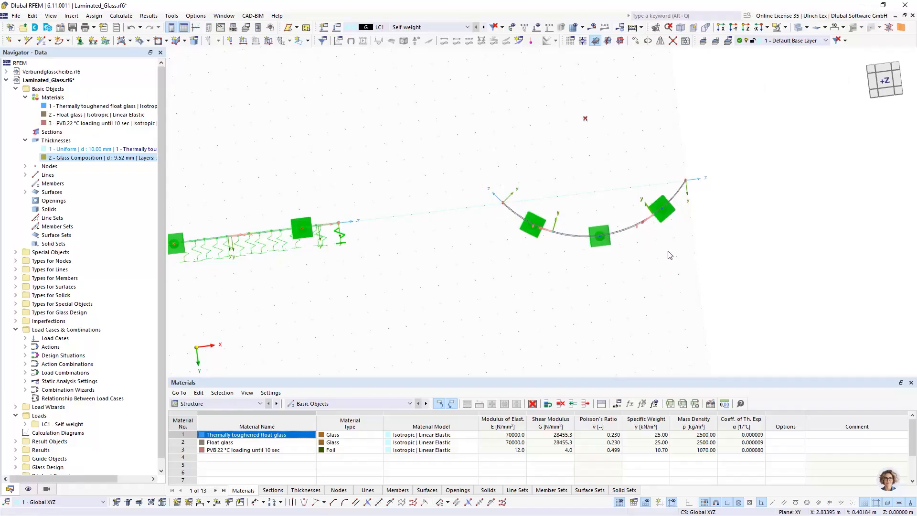
Rotate the local axes of the curved pane's right vertical edge, line 10, using the arc center node 9 as help node in plane x-y
{"action": "middle_click_drag", "start_coordinate": [692, 346], "coordinate": [647, 269], "text": "ctrl"}
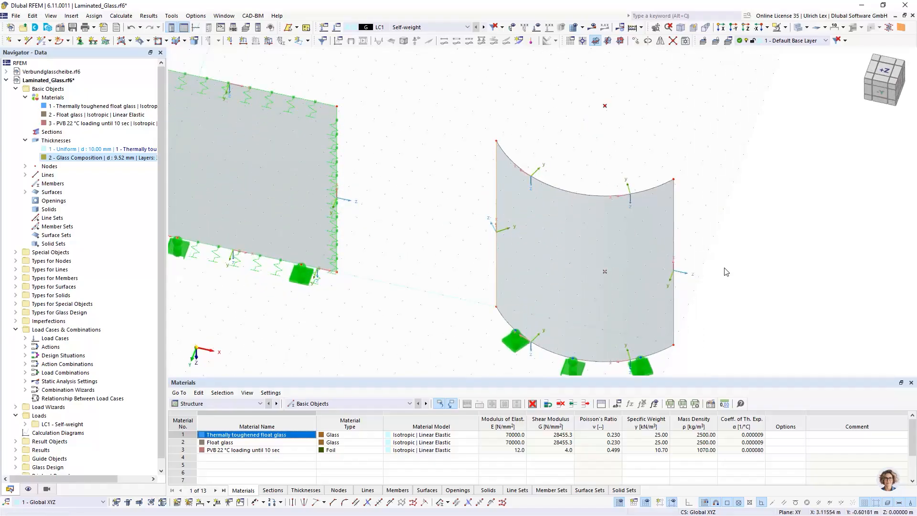
{"action": "double_click", "coordinate": [673, 236]}
{"action": "left_click", "coordinate": [200, 168]}
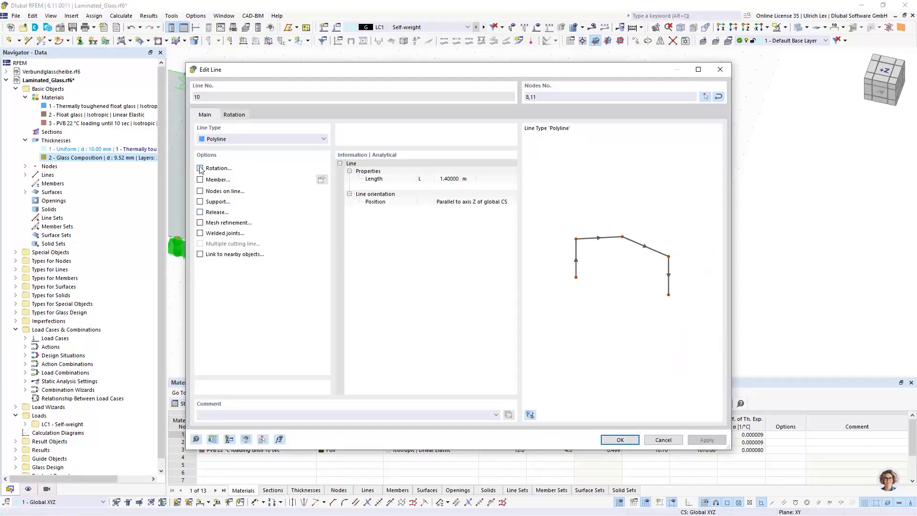
{"action": "left_click", "coordinate": [229, 116]}
{"action": "left_click", "coordinate": [229, 142]}
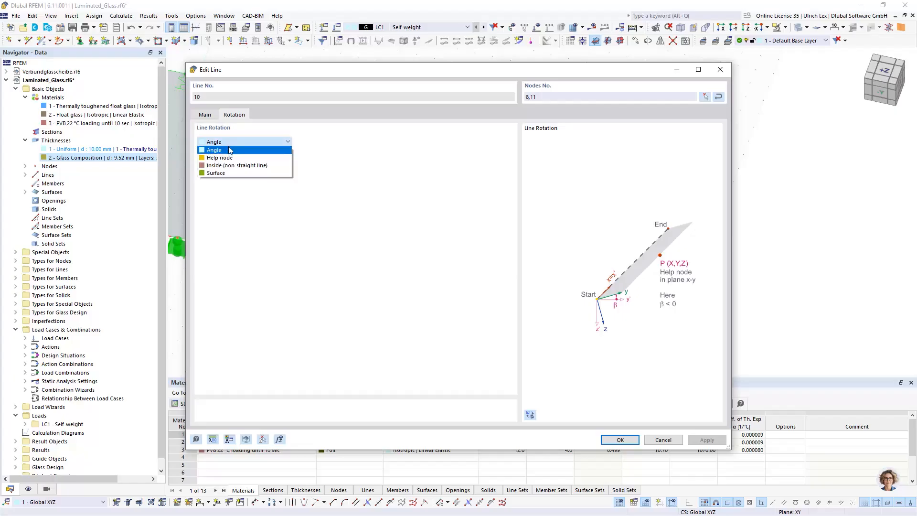
{"action": "left_click", "coordinate": [229, 152]}
{"action": "left_click", "coordinate": [234, 170]}
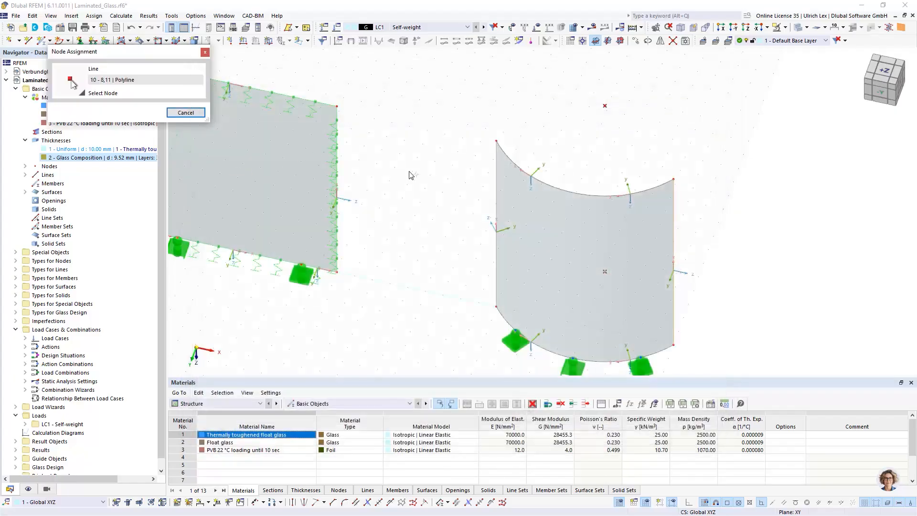
{"action": "left_click", "coordinate": [605, 275]}
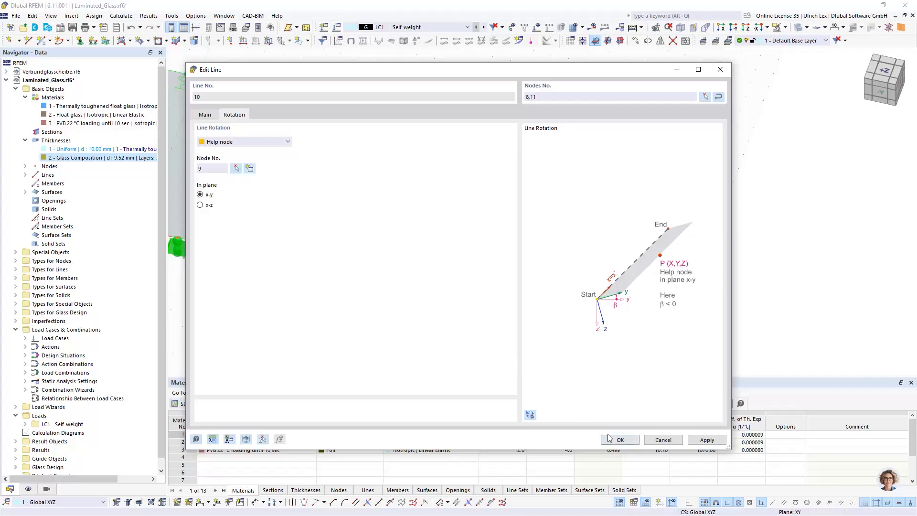
{"action": "key", "text": "Return"}
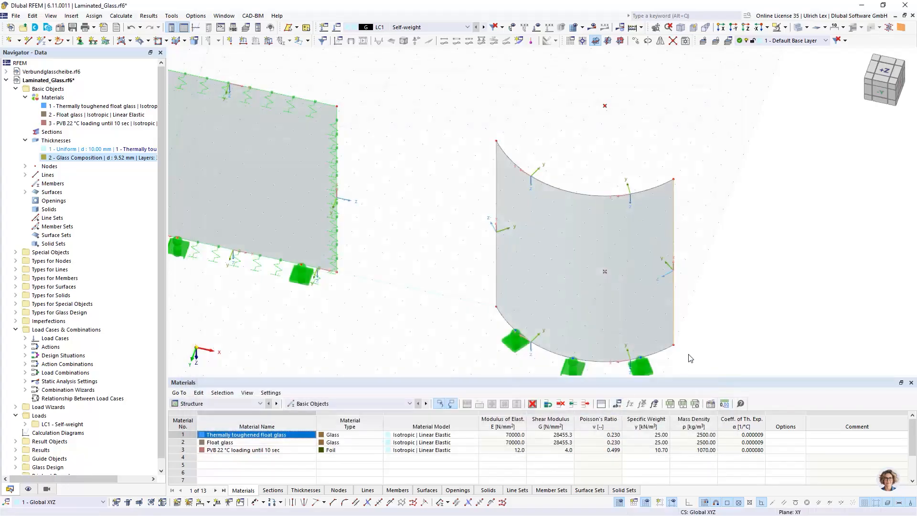
Create a line support in the local xyz system with all translations released and a spring constant of 20 kN/m² along y
{"action": "mouse_move", "coordinate": [450, 265]}
{"action": "middle_mouse_down", "text": "ctrl"}
{"action": "mouse_move", "coordinate": [458, 283]}
{"action": "mouse_move", "coordinate": [444, 276]}
{"action": "middle_mouse_up", "text": "ctrl"}
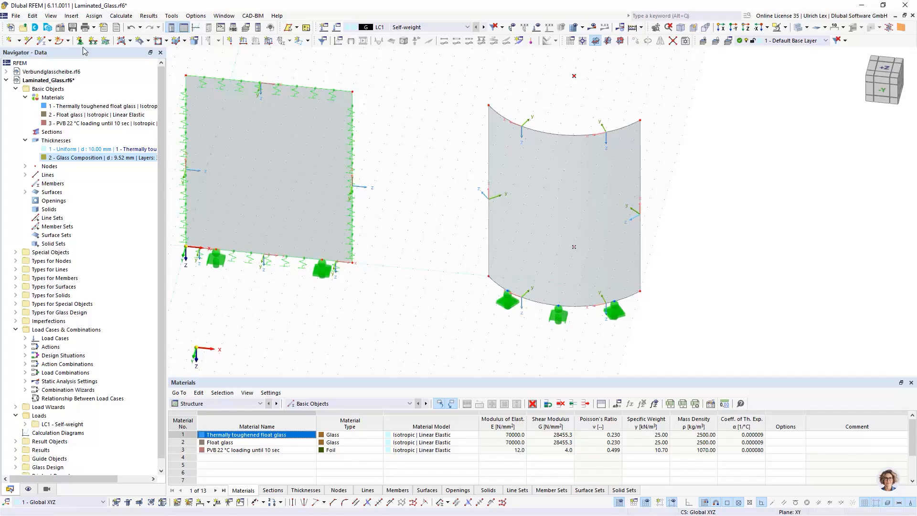
{"action": "left_click", "coordinate": [93, 41]}
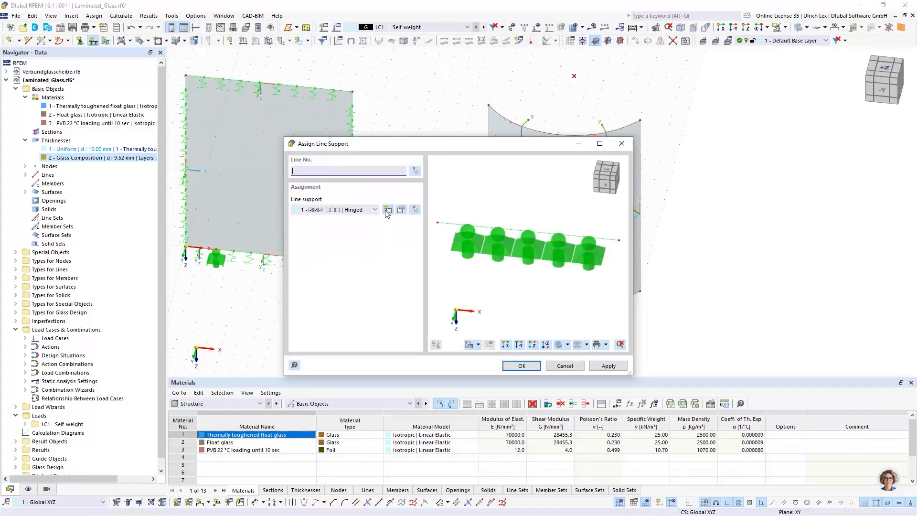
{"action": "left_click", "coordinate": [388, 210]}
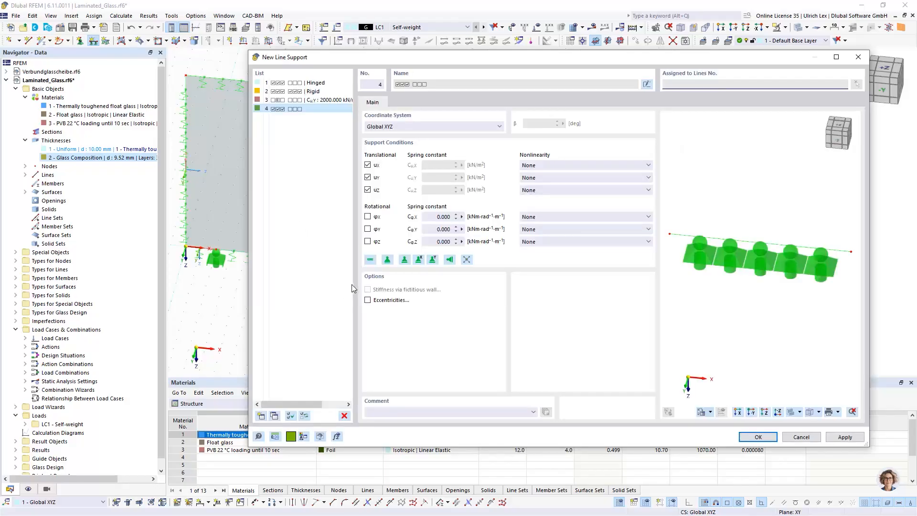
{"action": "left_click", "coordinate": [412, 127]}
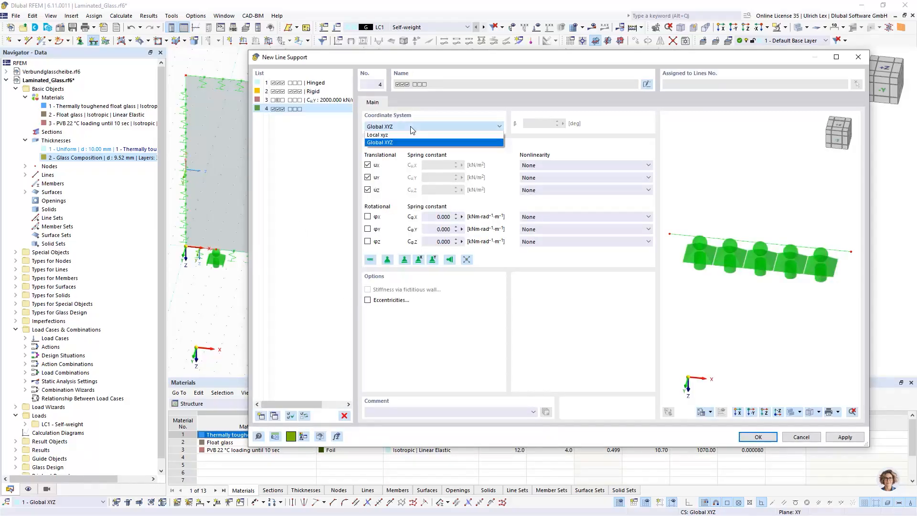
{"action": "left_click", "coordinate": [399, 138]}
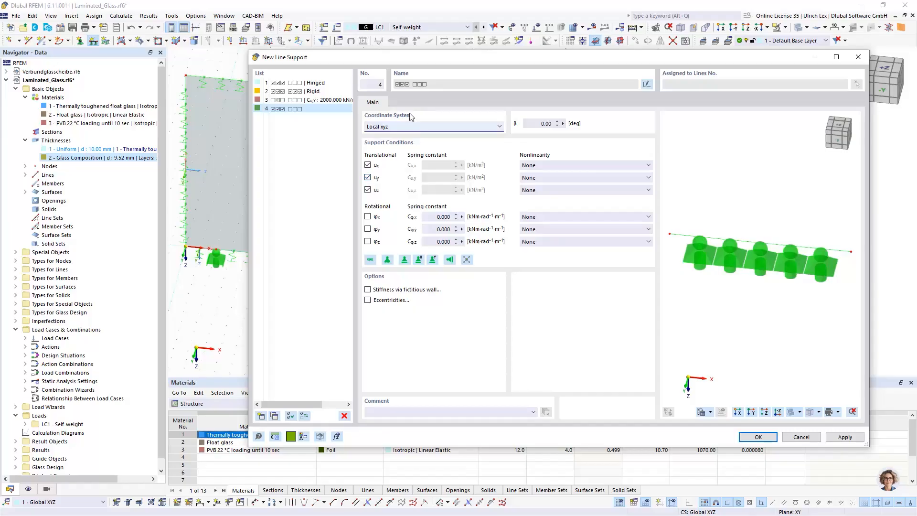
{"action": "left_click", "coordinate": [367, 166]}
{"action": "left_click", "coordinate": [367, 189]}
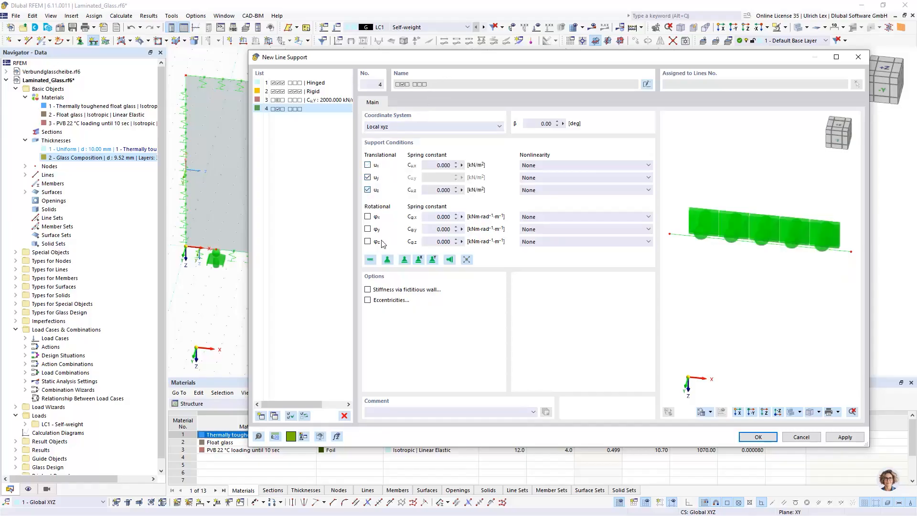
{"action": "left_click", "coordinate": [368, 177]}
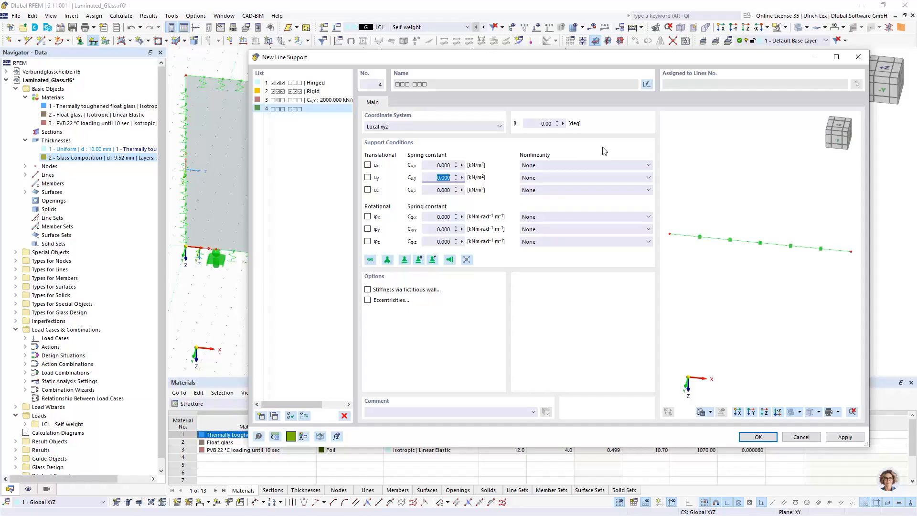
{"action": "type", "text": "20"}
{"action": "left_click", "coordinate": [758, 436]}
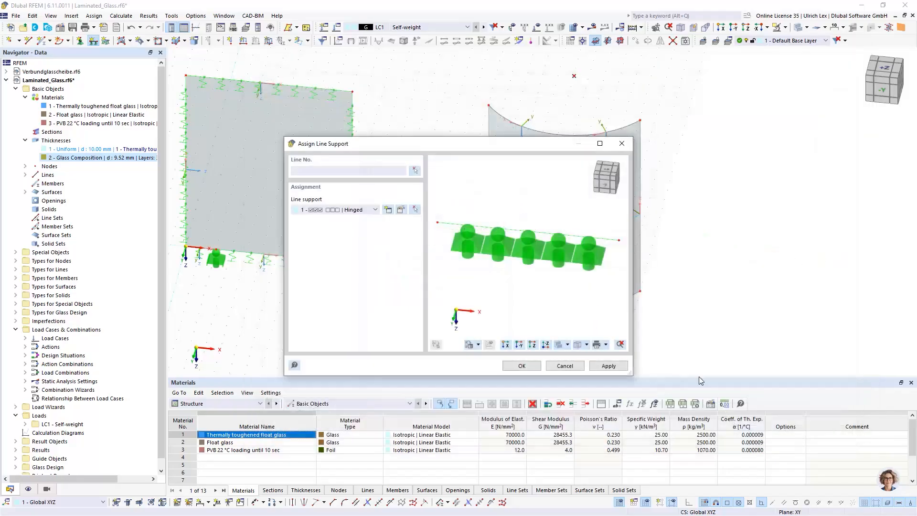
Assign the new local line support to all four edges of the curved pane
{"action": "left_click", "coordinate": [521, 365]}
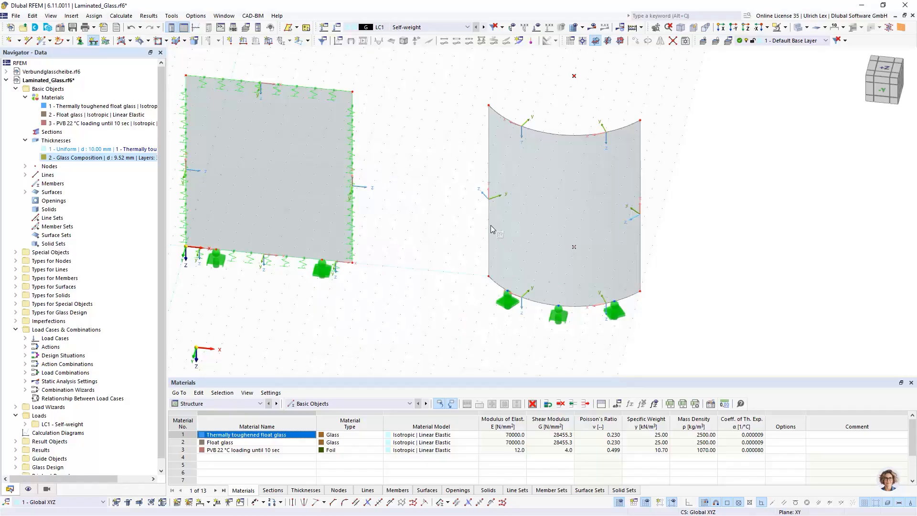
{"action": "left_click", "coordinate": [641, 233]}
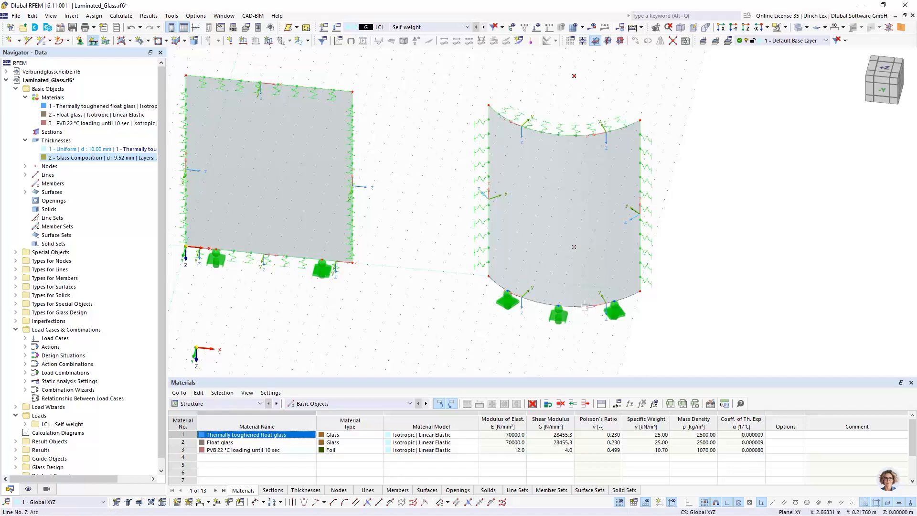
{"action": "right_click", "coordinate": [616, 335]}
Examine the orientation of the curved pane's line support springs in the view along Z and in an oblique view
{"action": "scroll", "coordinate": [718, 352], "scroll_direction": "down", "scroll_amount": 1}
{"action": "middle_click_drag", "start_coordinate": [665, 324], "coordinate": [669, 279], "text": "ctrl"}
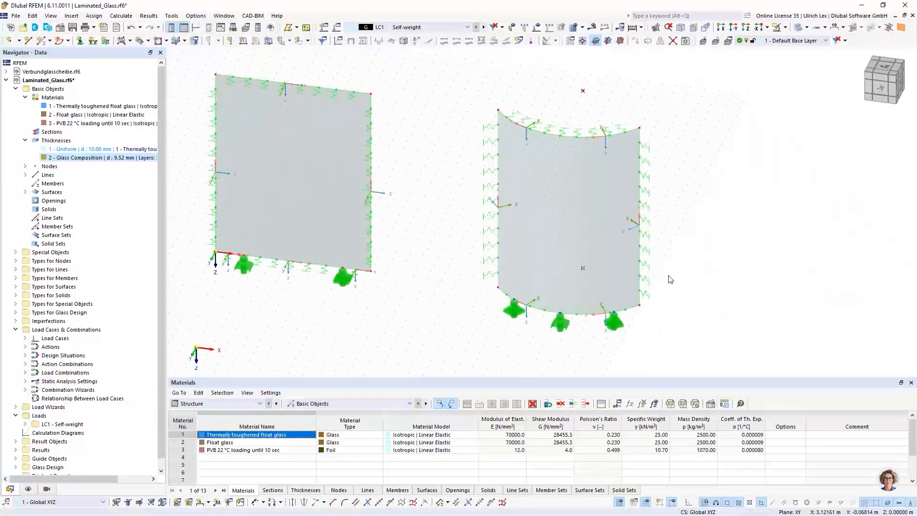
{"action": "left_click", "coordinate": [744, 31]}
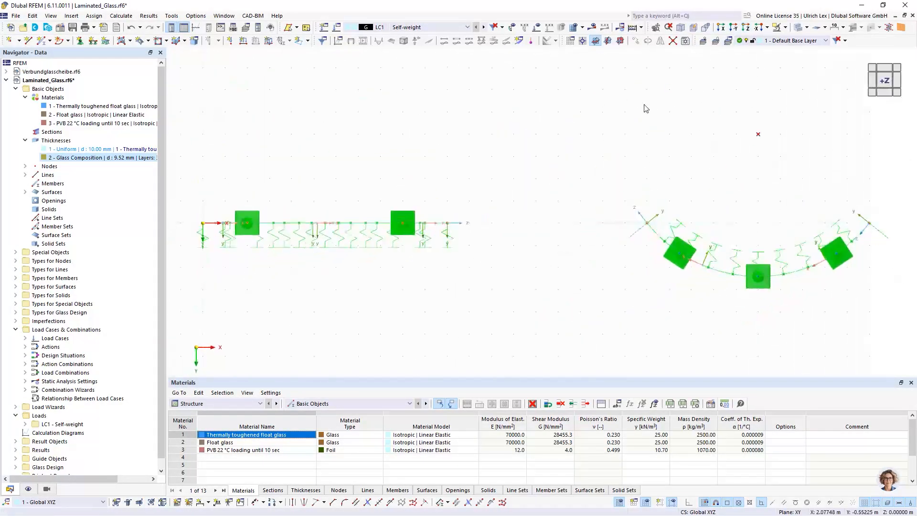
{"action": "scroll", "coordinate": [379, 163], "scroll_direction": "down", "scroll_amount": 1}
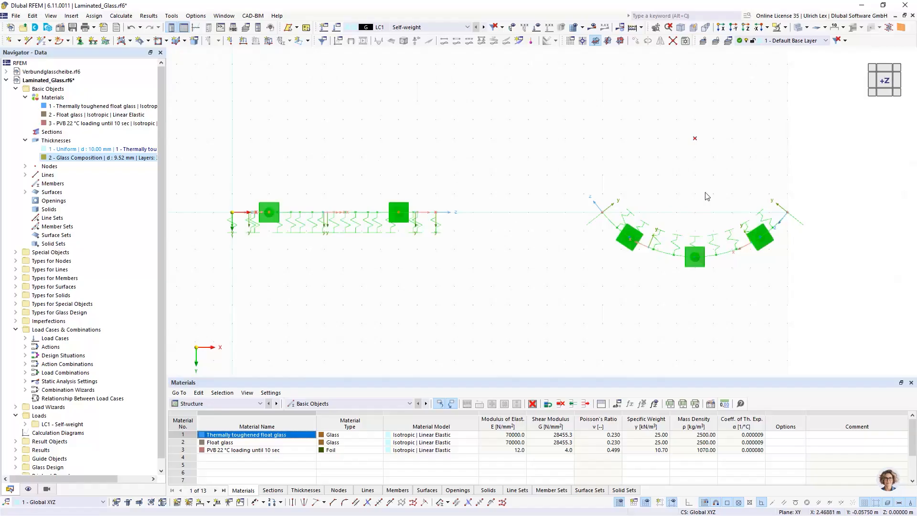
{"action": "scroll", "coordinate": [853, 224], "scroll_direction": "up", "scroll_amount": 2}
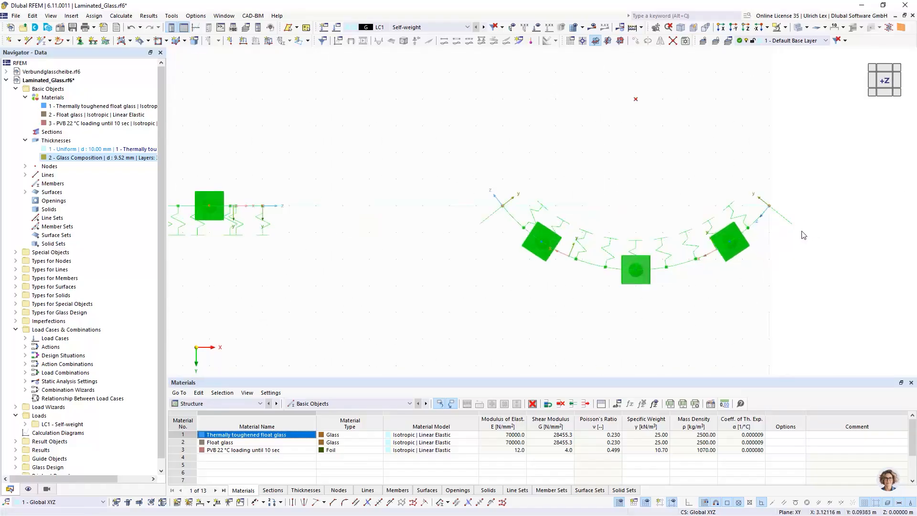
{"action": "scroll", "coordinate": [573, 283], "scroll_direction": "down", "scroll_amount": 2}
{"action": "scroll", "coordinate": [729, 220], "scroll_direction": "up", "scroll_amount": 1}
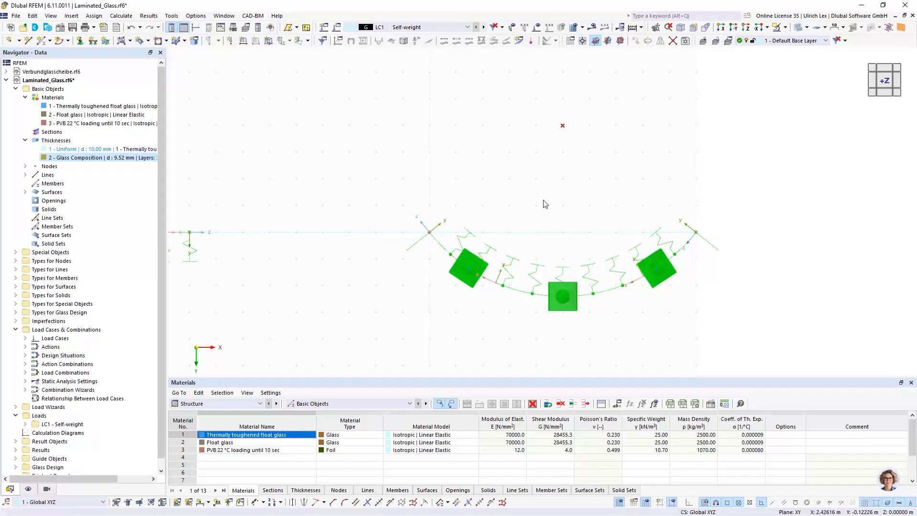
{"action": "scroll", "coordinate": [542, 225], "scroll_direction": "down", "scroll_amount": 4}
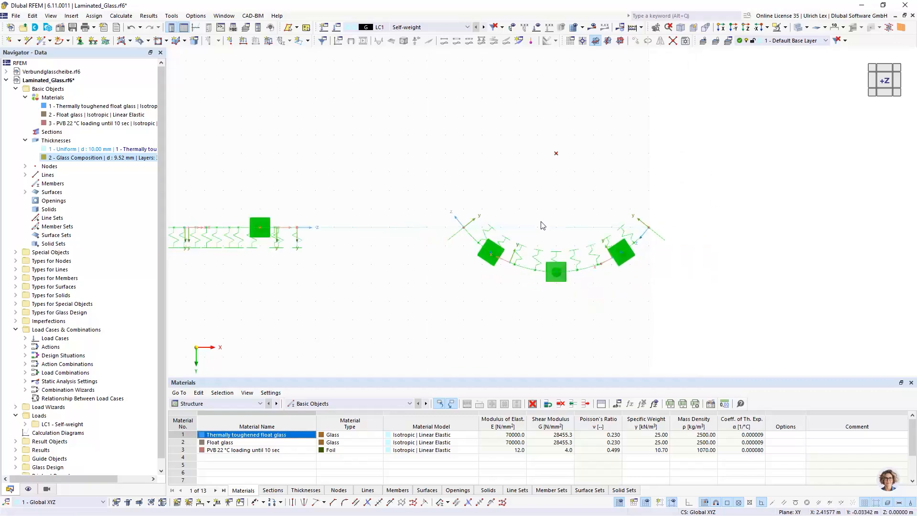
{"action": "middle_click_drag", "start_coordinate": [526, 310], "coordinate": [506, 154], "text": "ctrl"}
{"action": "scroll", "coordinate": [707, 177], "scroll_direction": "down", "scroll_amount": 3}
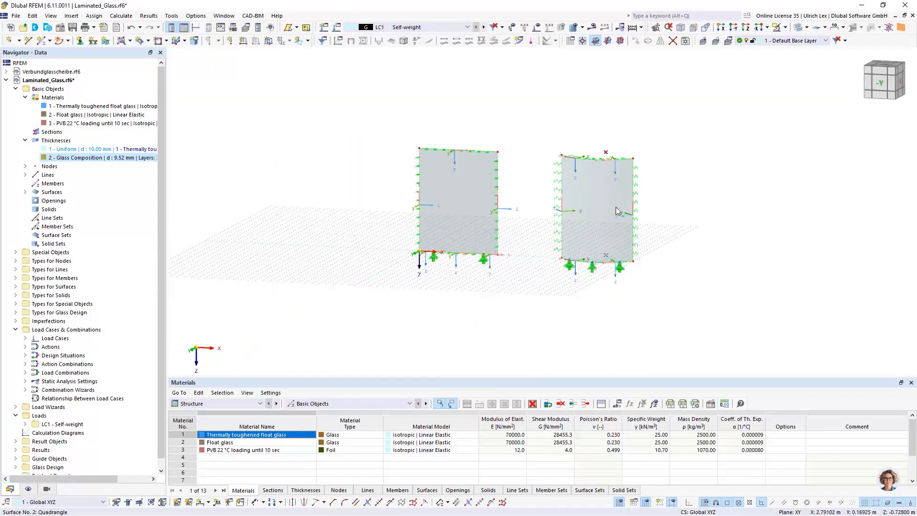
{"action": "scroll", "coordinate": [614, 210], "scroll_direction": "up", "scroll_amount": 3}
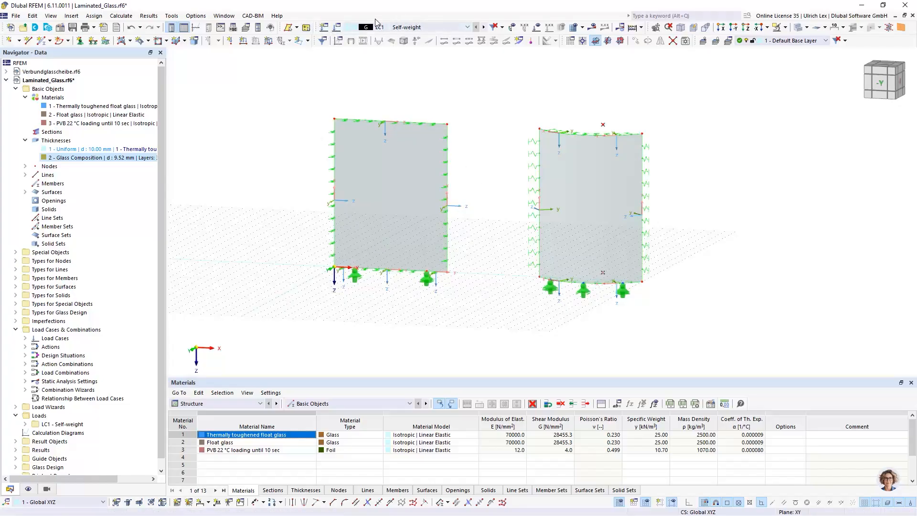
Open the load cases and combinations settings and check the standard group, national annex and combination wizard options
{"action": "left_click", "coordinate": [337, 26]}
{"action": "left_click_drag", "start_coordinate": [351, 37], "coordinate": [365, 64]}
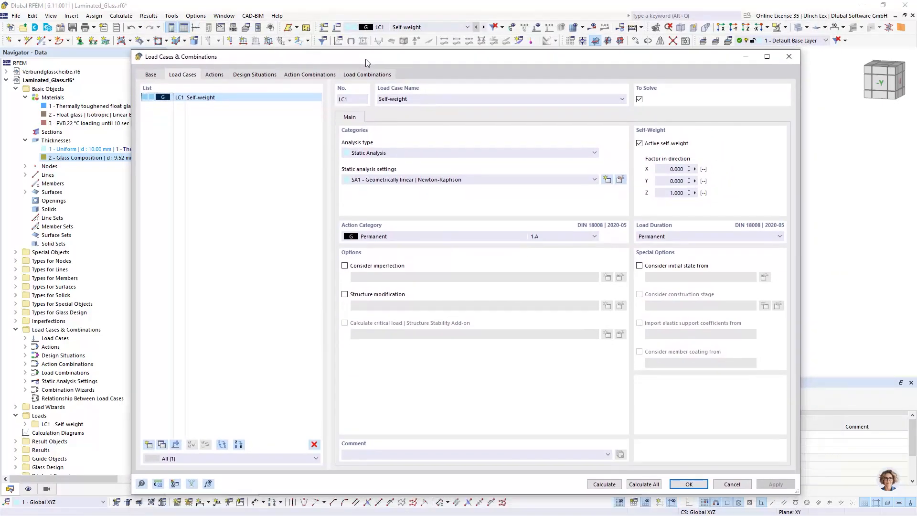
{"action": "left_click", "coordinate": [150, 74]}
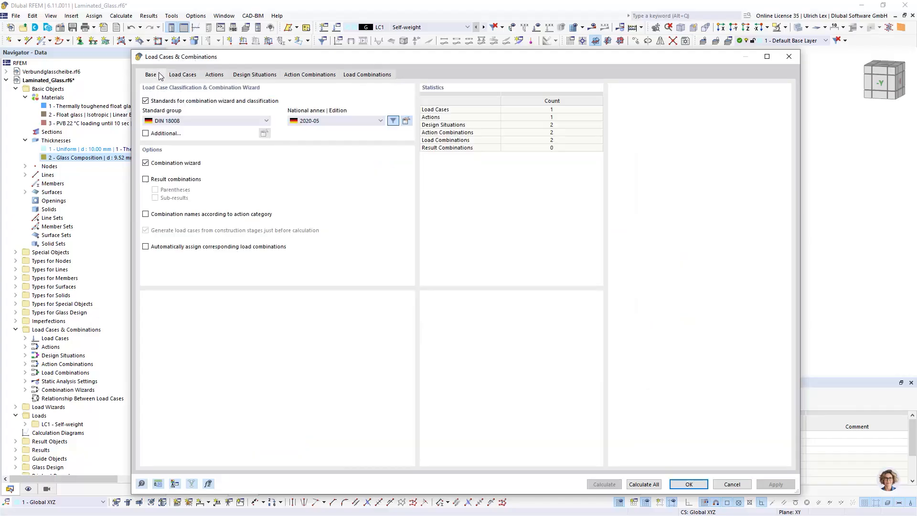
{"action": "left_click_drag", "start_coordinate": [256, 58], "coordinate": [267, 44]}
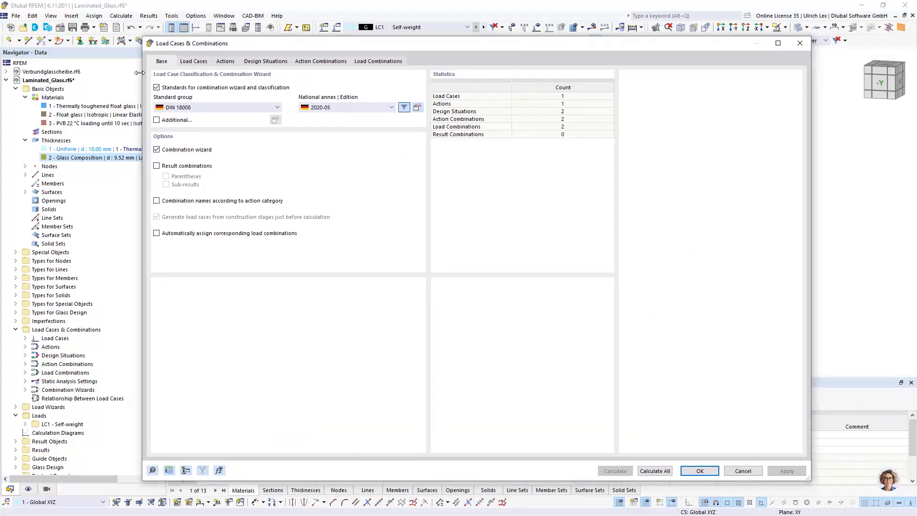
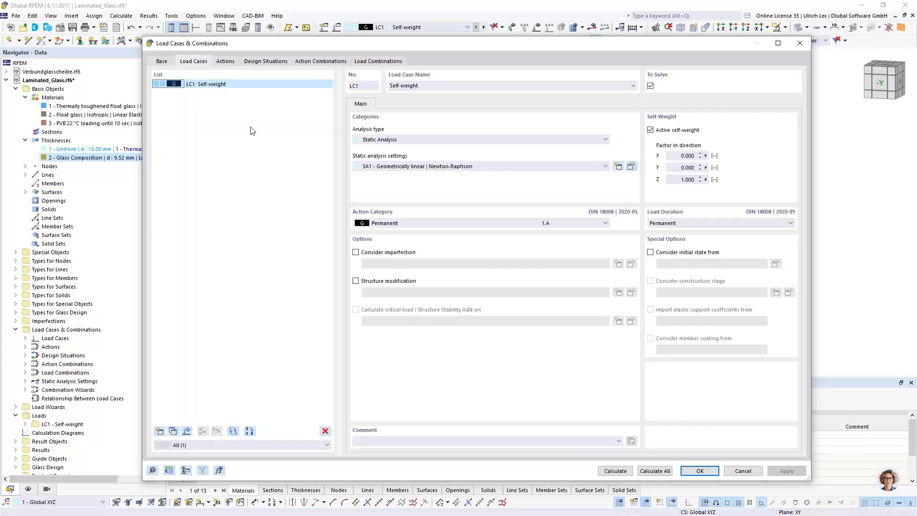
{"action": "left_click", "coordinate": [165, 62]}
Add load case LC2 and set its action category to Wind
{"action": "left_click", "coordinate": [194, 62]}
{"action": "left_click", "coordinate": [160, 431]}
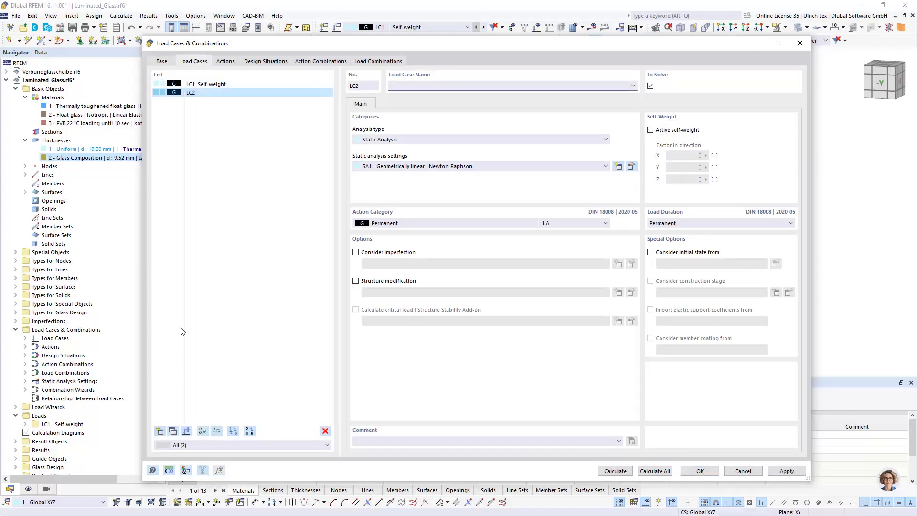
{"action": "left_click", "coordinate": [400, 226]}
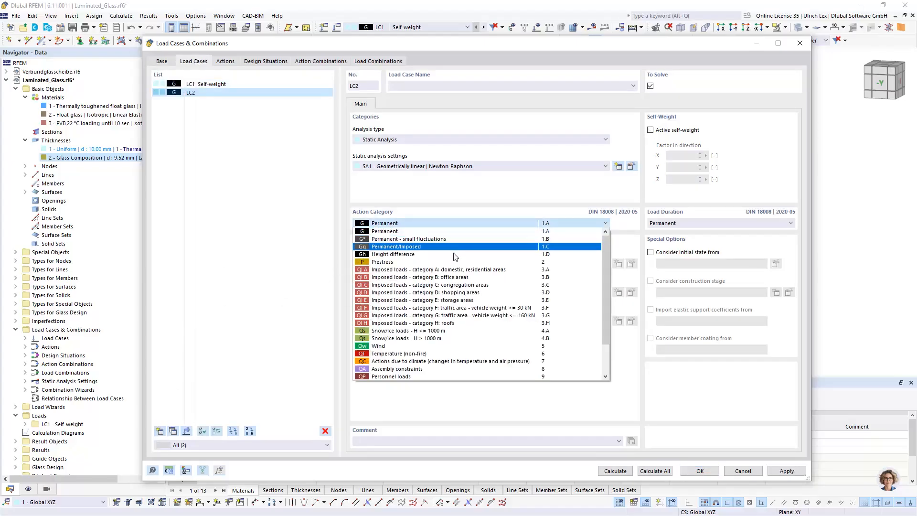
{"action": "left_click", "coordinate": [418, 349]}
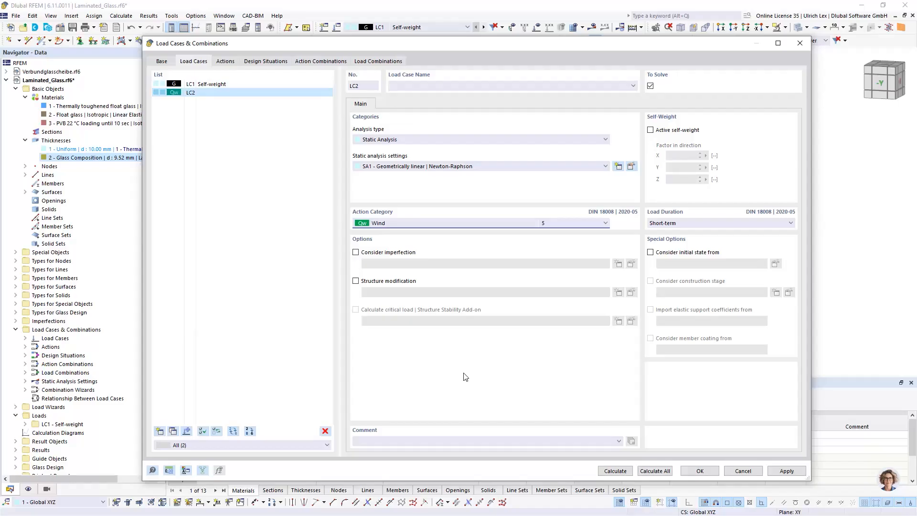
Review the standard group in the base settings and the load duration options available for load case LC2
{"action": "left_click", "coordinate": [157, 63]}
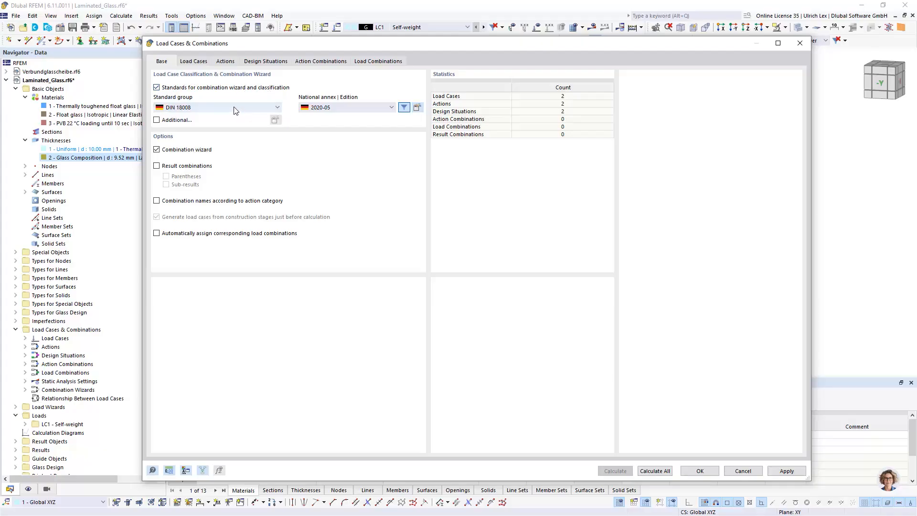
{"action": "left_click", "coordinate": [194, 62]}
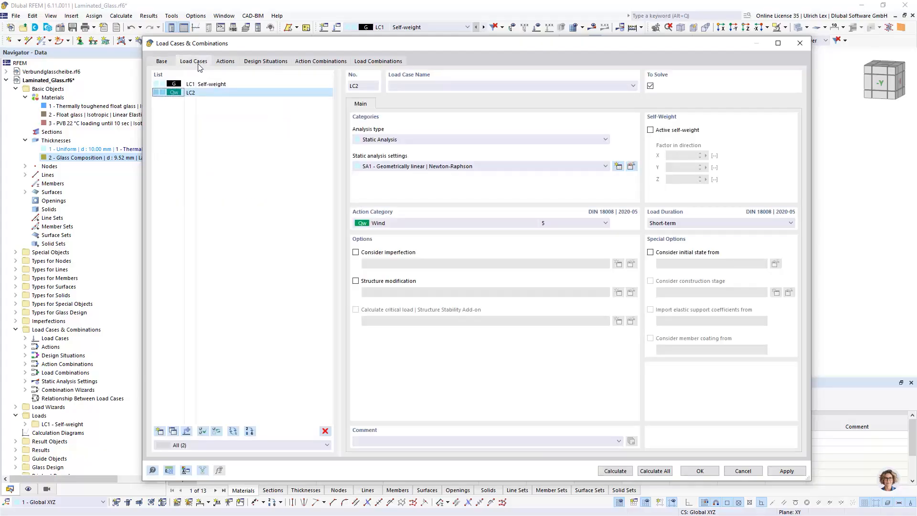
{"action": "left_click", "coordinate": [695, 222]}
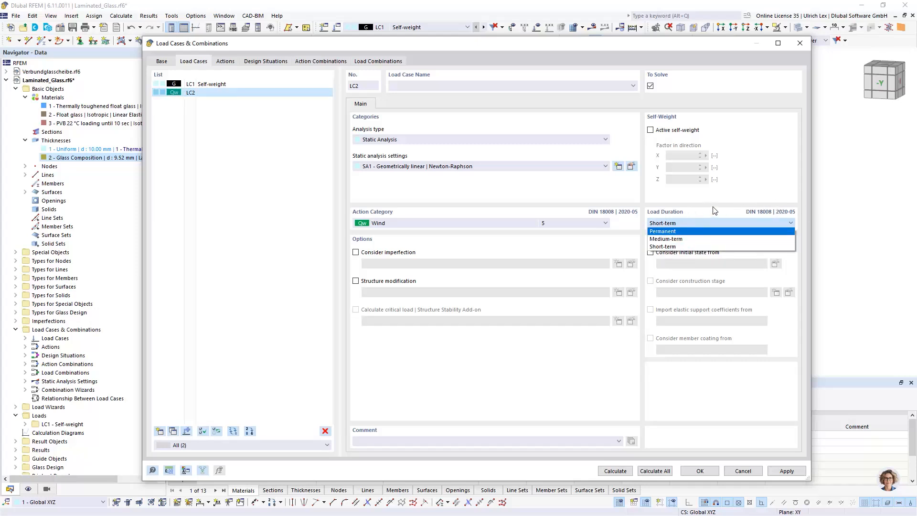
{"action": "left_click", "coordinate": [737, 211]}
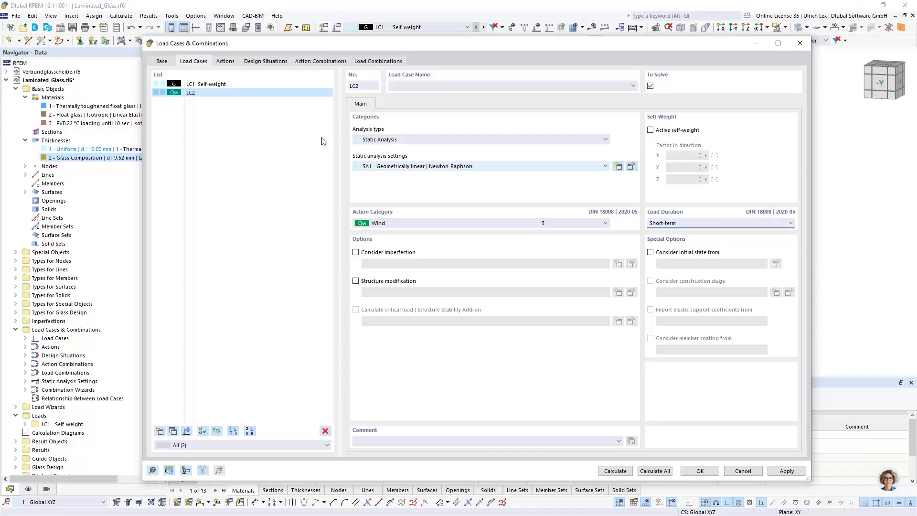
Review both load cases, the actions, design situations and load combinations, and accept the load case settings
{"action": "left_click", "coordinate": [246, 84]}
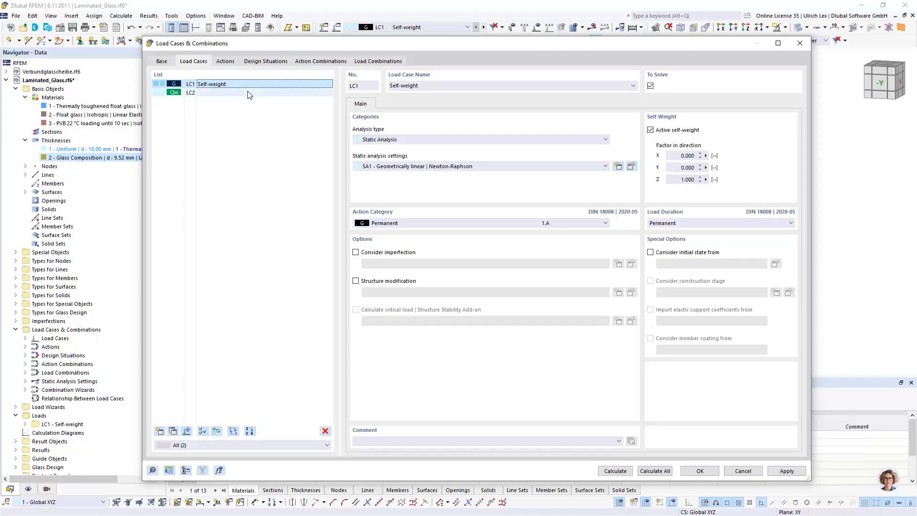
{"action": "left_click", "coordinate": [249, 94]}
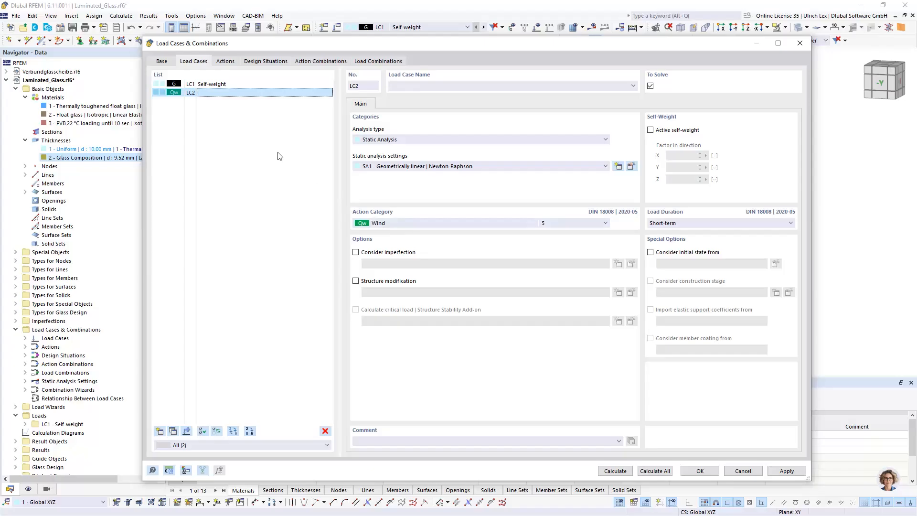
{"action": "left_click", "coordinate": [231, 65]}
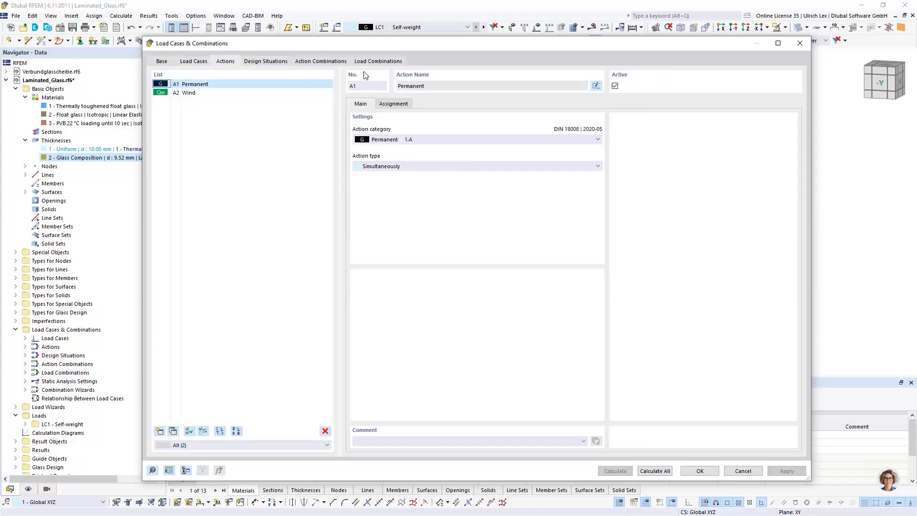
{"action": "left_click", "coordinate": [270, 62]}
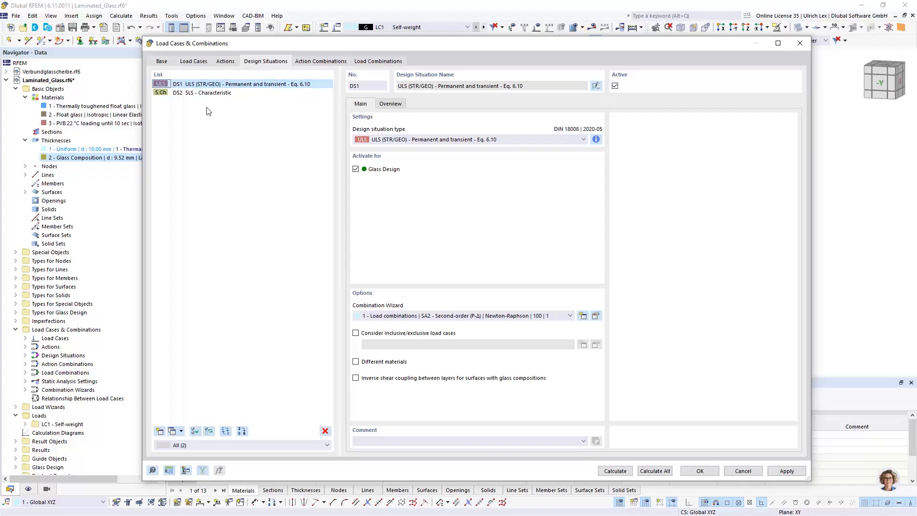
{"action": "left_click", "coordinate": [377, 61]}
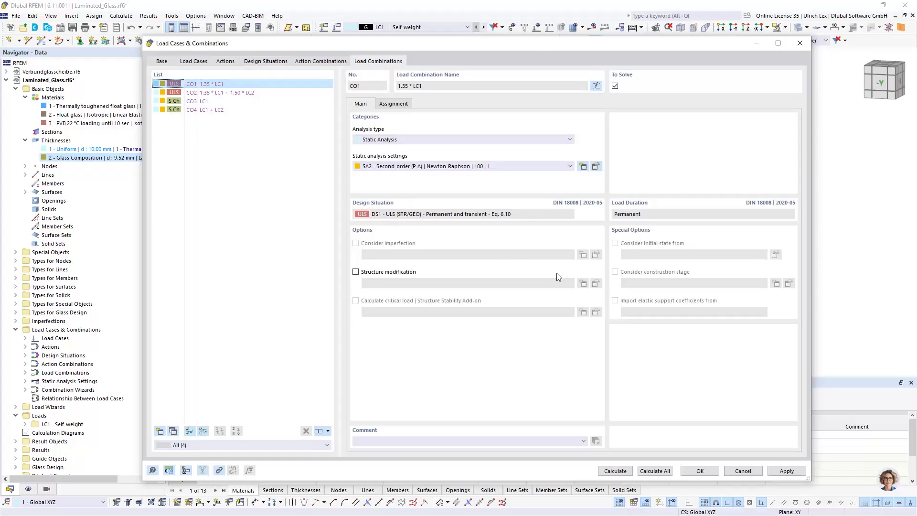
{"action": "left_click", "coordinate": [700, 472]}
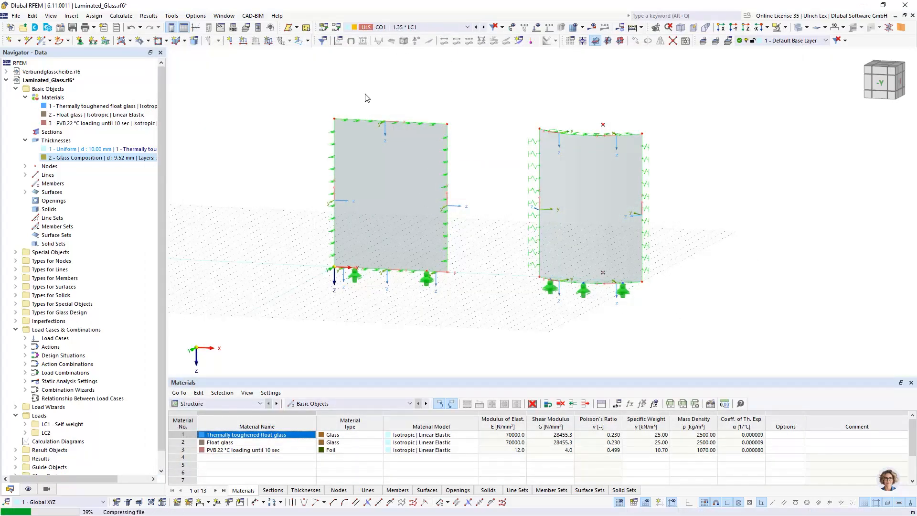
Make the wind load case LC2 the current load case for the model
{"action": "left_click", "coordinate": [402, 28]}
{"action": "left_click", "coordinate": [404, 43]}
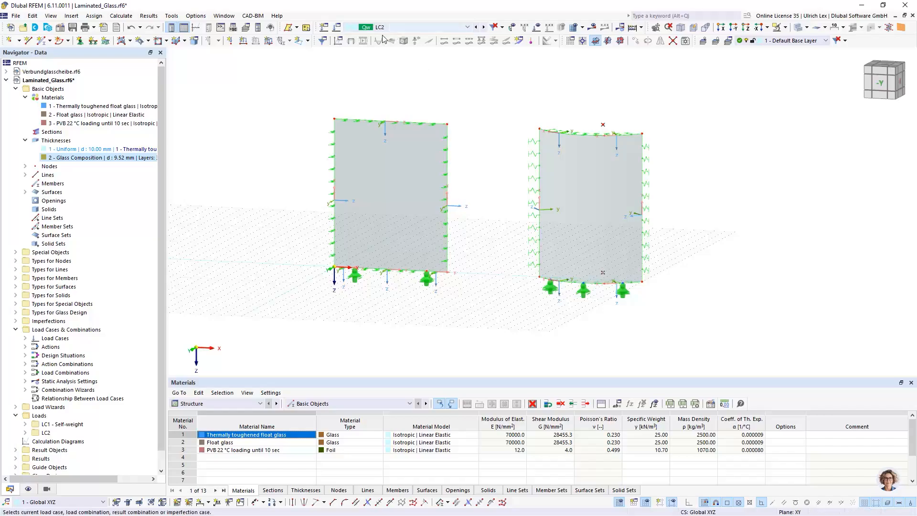
{"action": "middle_click_drag", "start_coordinate": [489, 229], "coordinate": [473, 238], "text": "ctrl"}
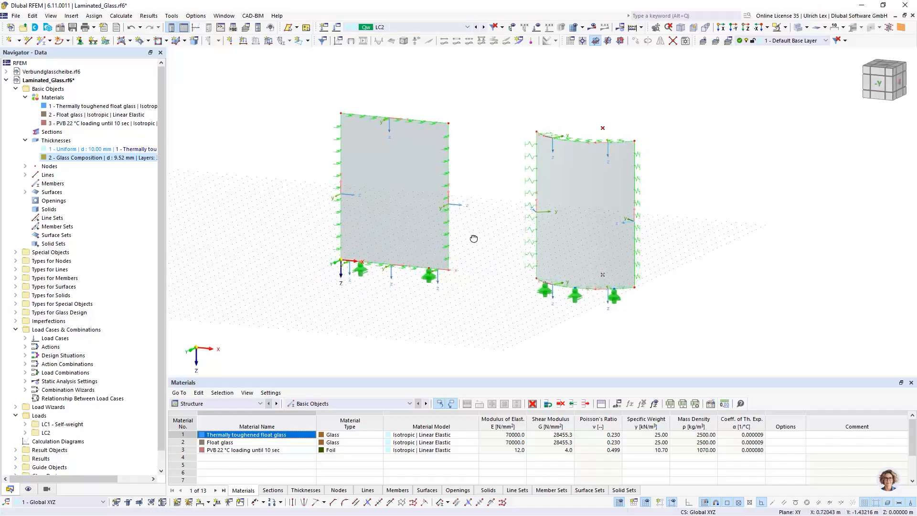
Create a uniform surface load of -0.8 kN/m² on the flat pane, acting in global Y on true area
{"action": "left_click", "coordinate": [268, 41]}
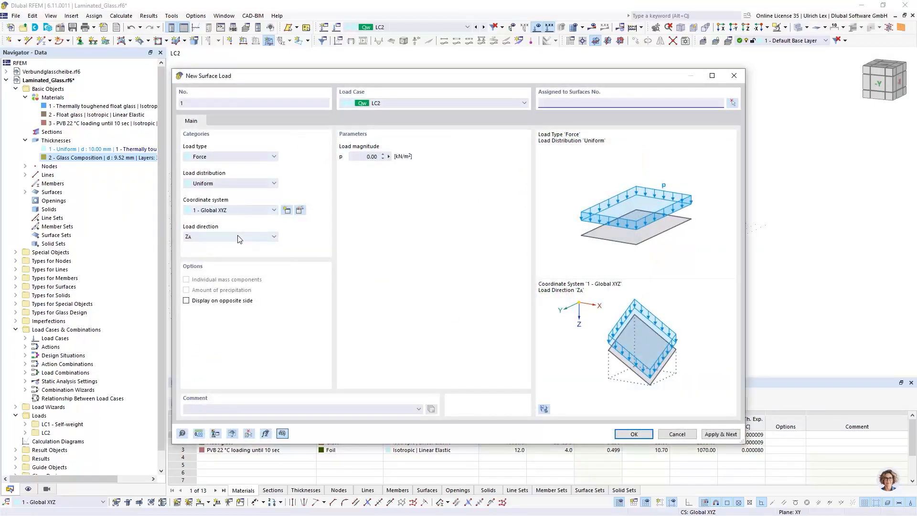
{"action": "left_click", "coordinate": [237, 236]}
{"action": "left_click", "coordinate": [340, 76]}
{"action": "left_click_drag", "start_coordinate": [459, 76], "coordinate": [533, 73]}
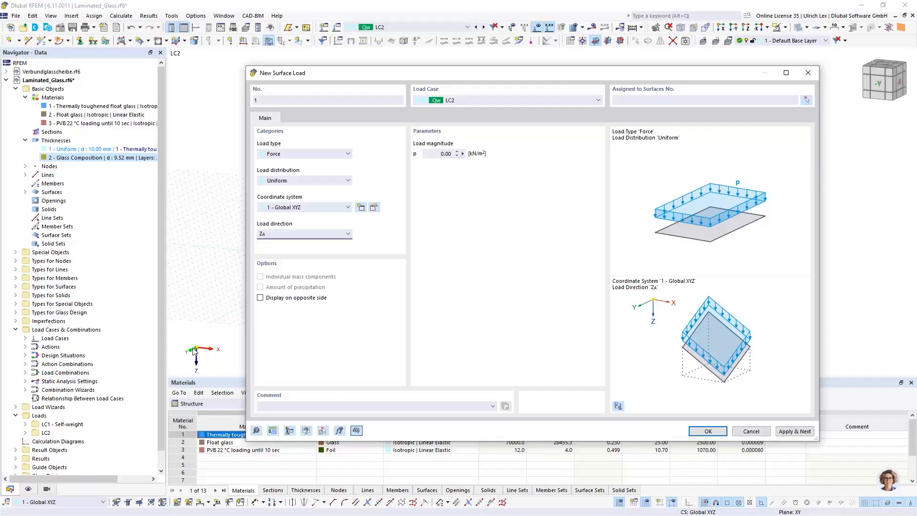
{"action": "left_click", "coordinate": [304, 234]}
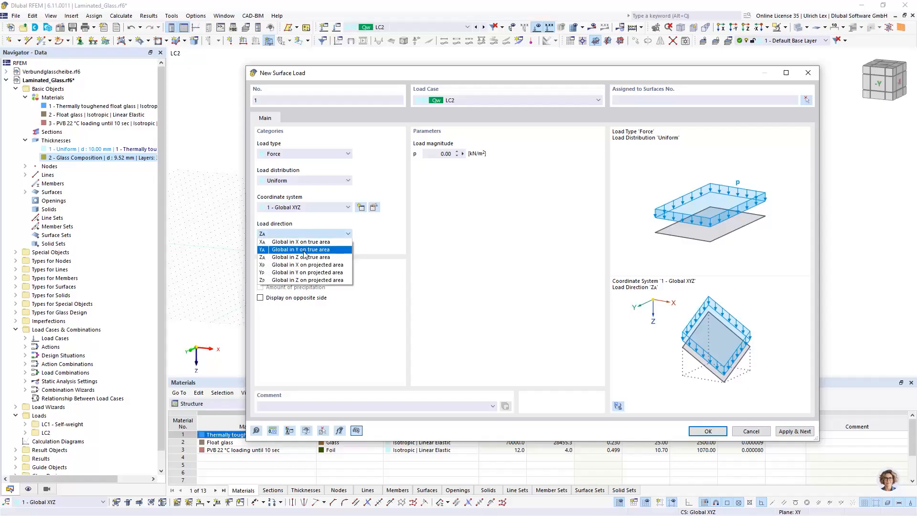
{"action": "left_click", "coordinate": [304, 249]}
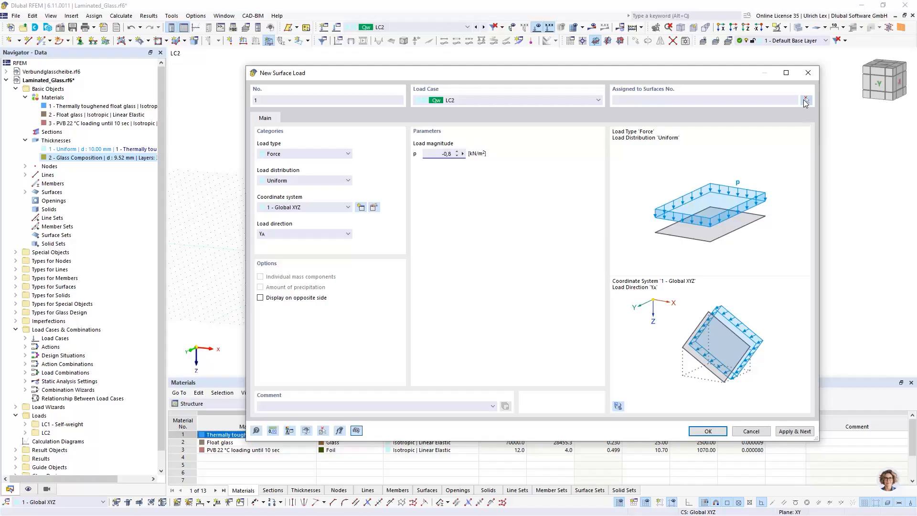
{"action": "left_click", "coordinate": [806, 101]}
{"action": "left_click", "coordinate": [444, 186]}
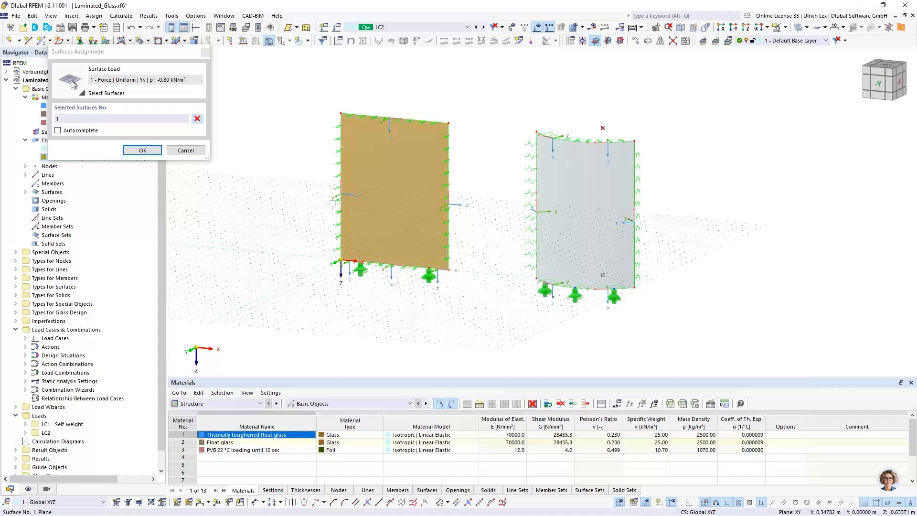
{"action": "left_click", "coordinate": [136, 151]}
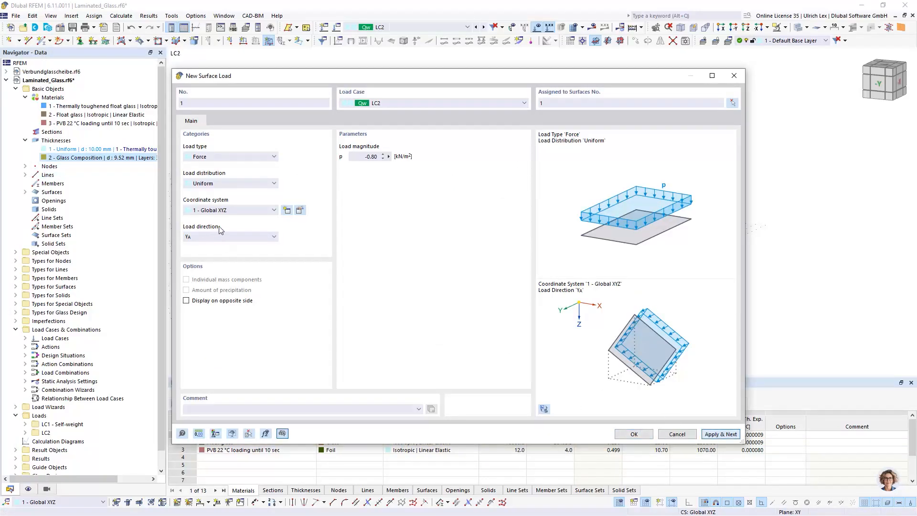
Add a uniform surface load of -0.80 kN/m² on the curved pane, acting in the local z direction
{"action": "left_click", "coordinate": [232, 211]}
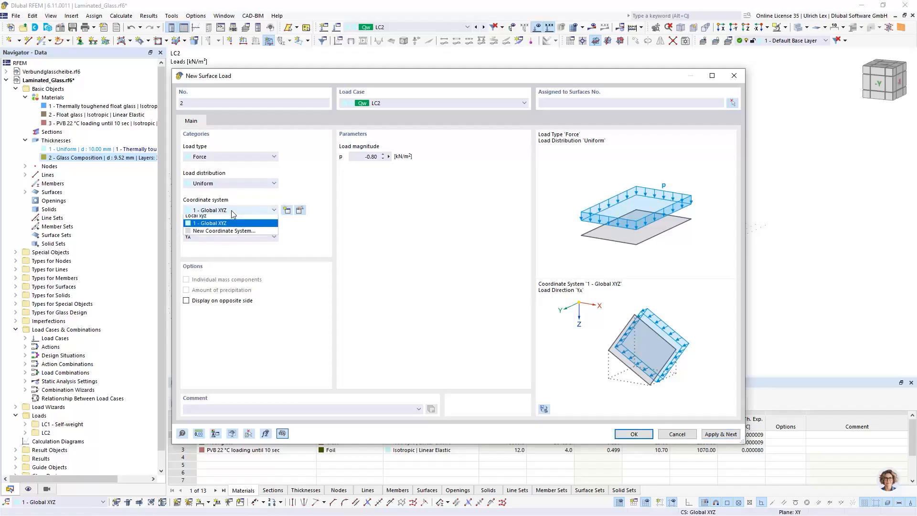
{"action": "left_click", "coordinate": [230, 216]}
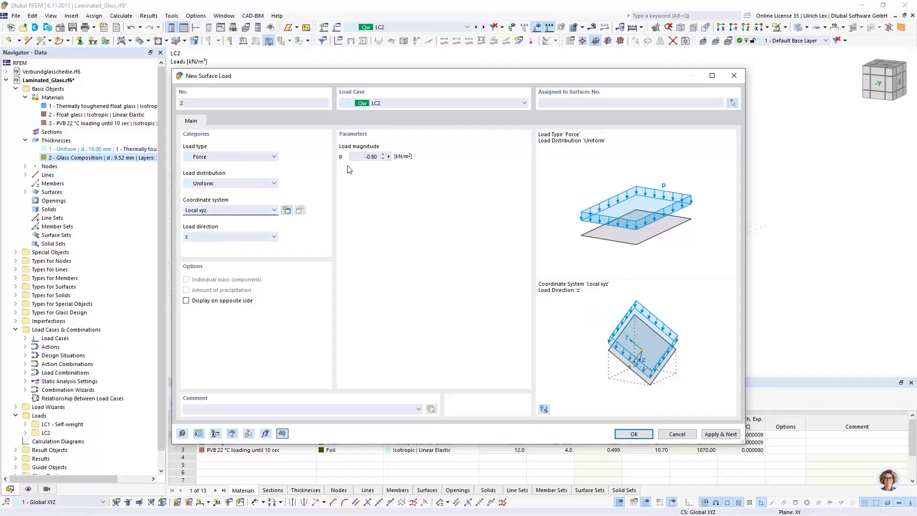
{"action": "left_click", "coordinate": [732, 103]}
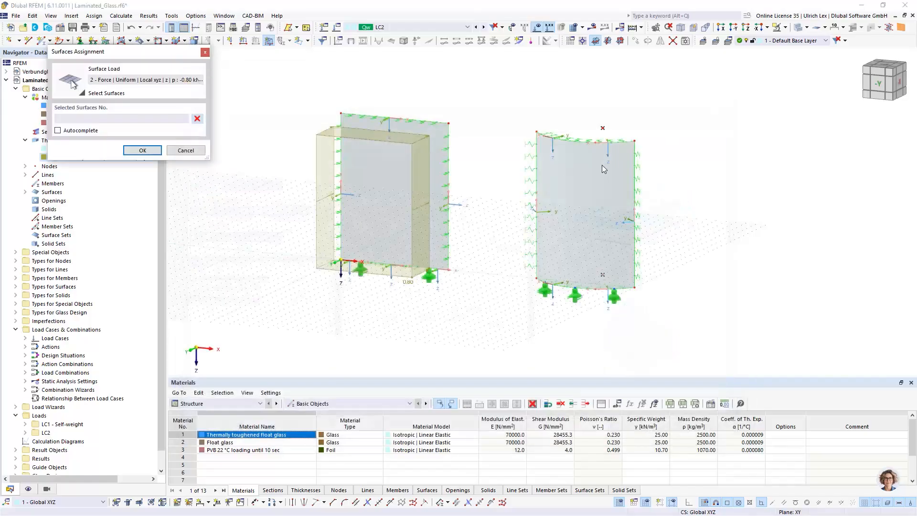
{"action": "left_click", "coordinate": [566, 198]}
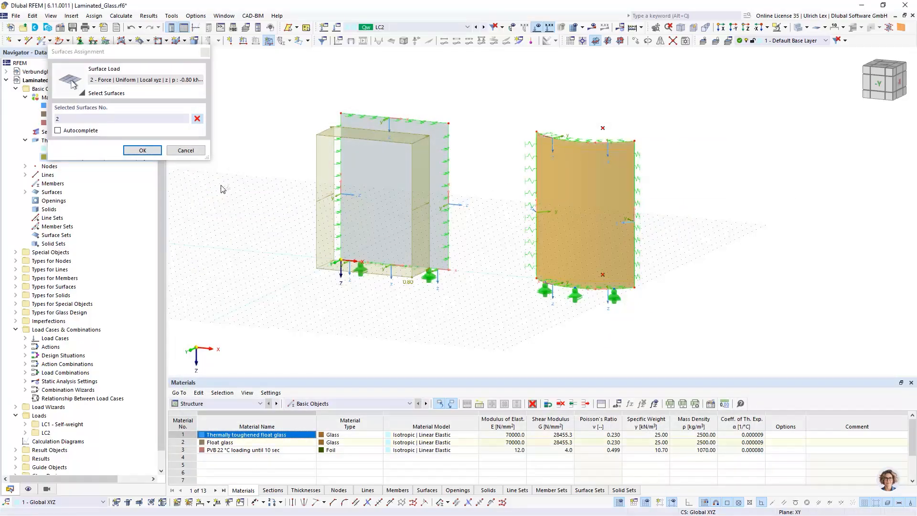
{"action": "left_click", "coordinate": [143, 150]}
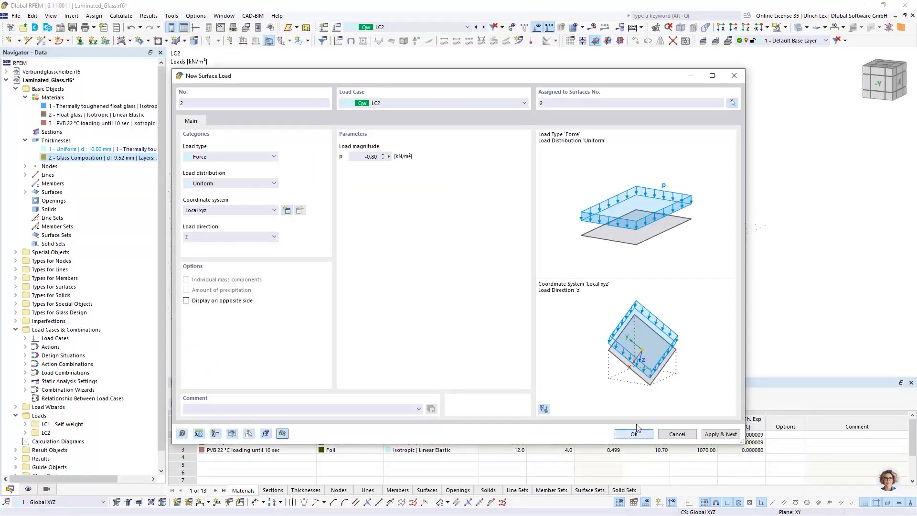
{"action": "key", "text": "Return"}
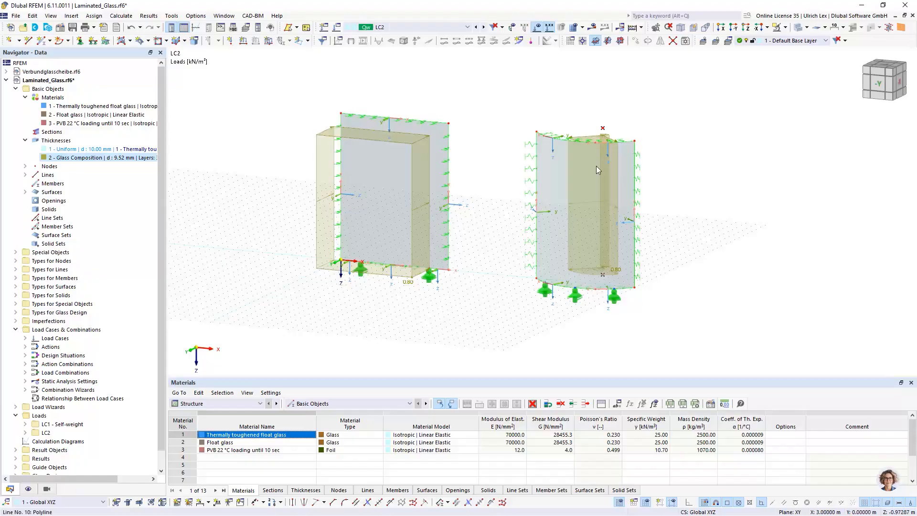
Display the local axis systems of the surfaces and examine the load direction on the curved pane
{"action": "left_click", "coordinate": [557, 188]}
{"action": "right_click", "coordinate": [557, 187]}
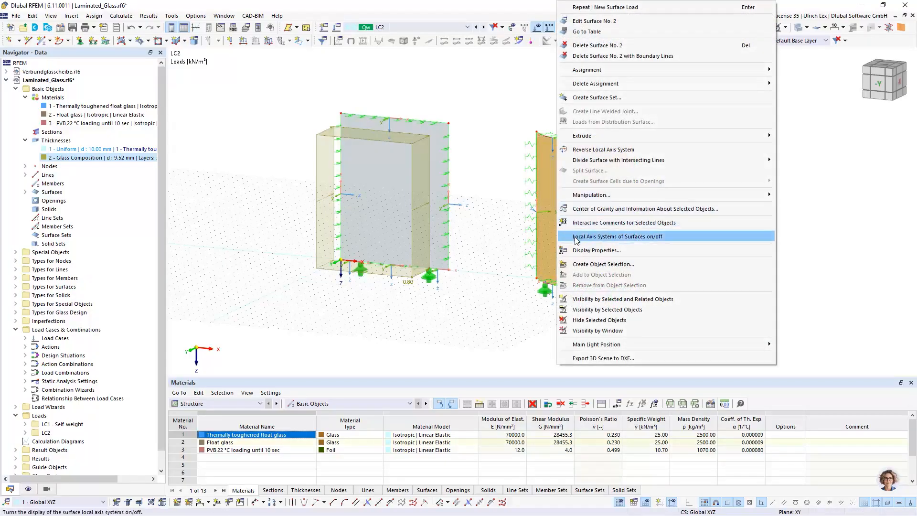
{"action": "left_click", "coordinate": [667, 237]}
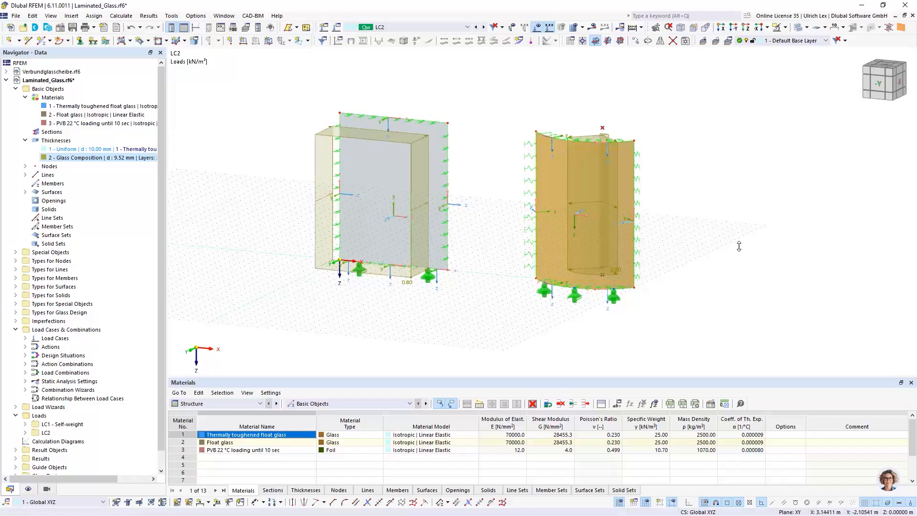
{"action": "middle_click_drag", "start_coordinate": [668, 248], "coordinate": [675, 304], "text": "ctrl"}
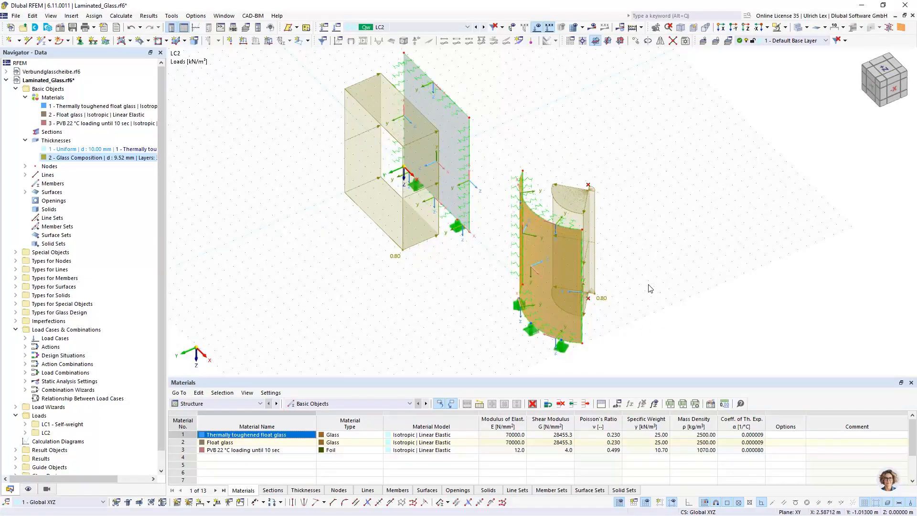
{"action": "middle_click_drag", "start_coordinate": [650, 288], "coordinate": [626, 141], "text": "ctrl"}
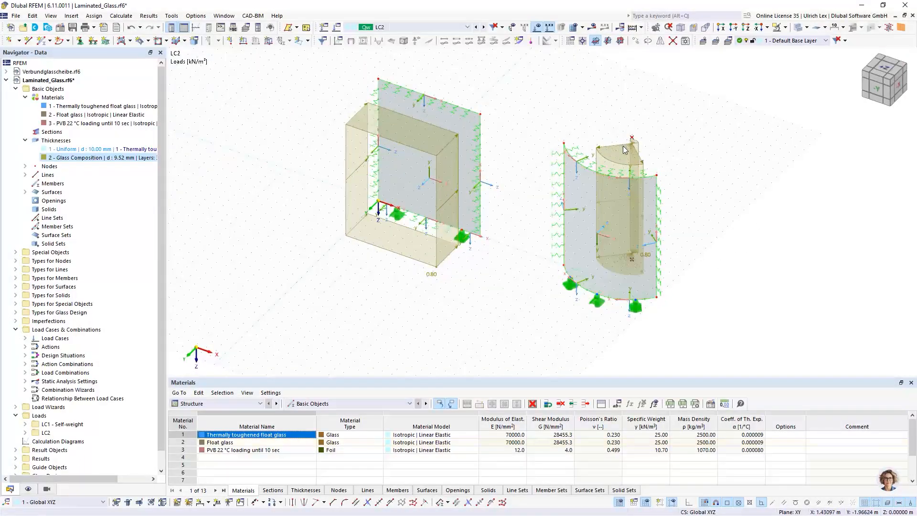
Reverse the curved pane's surface load by setting its magnitude to 0.80 kN/m²
{"action": "double_click", "coordinate": [623, 147]}
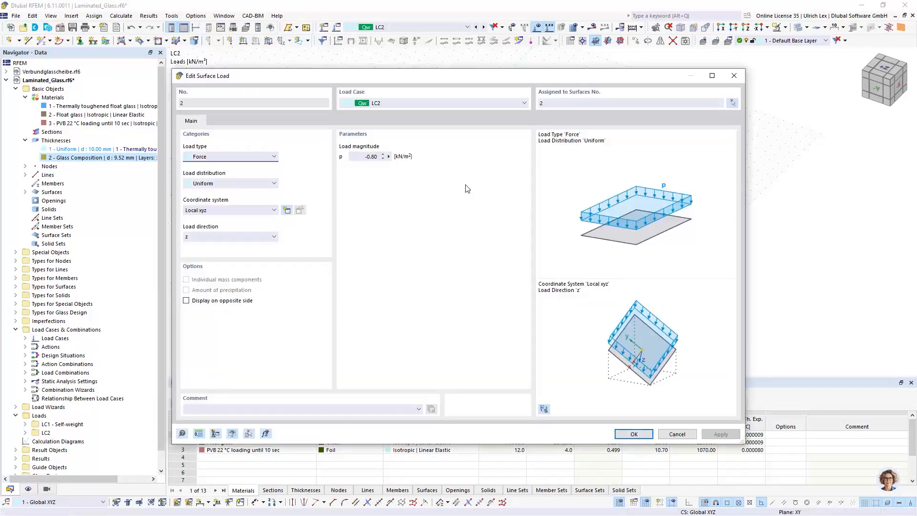
{"action": "left_click", "coordinate": [364, 158]}
{"action": "key", "text": "Return"}
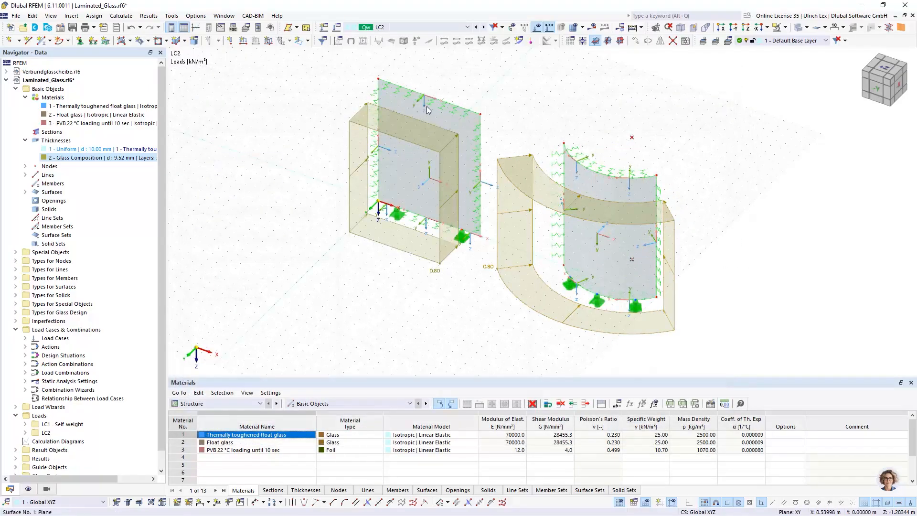
{"action": "middle_click_drag", "start_coordinate": [462, 308], "coordinate": [459, 282], "text": "ctrl"}
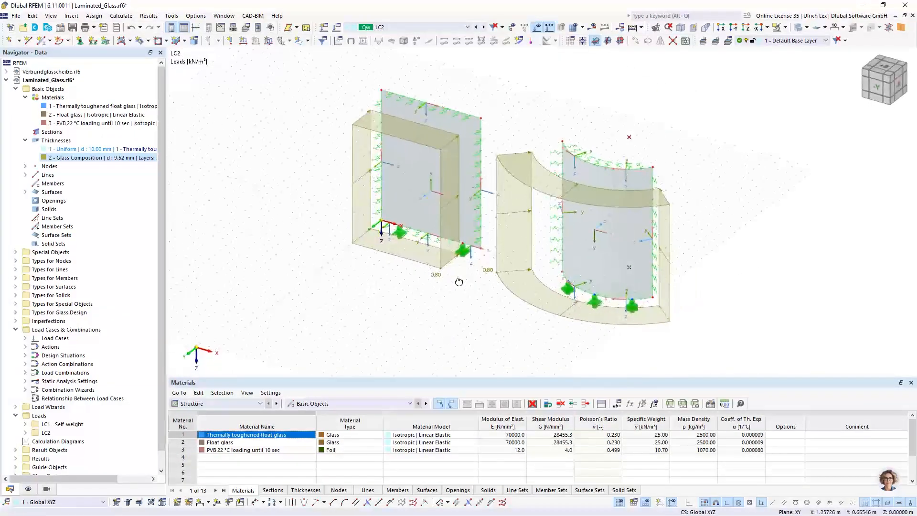
{"action": "left_click", "coordinate": [309, 41]}
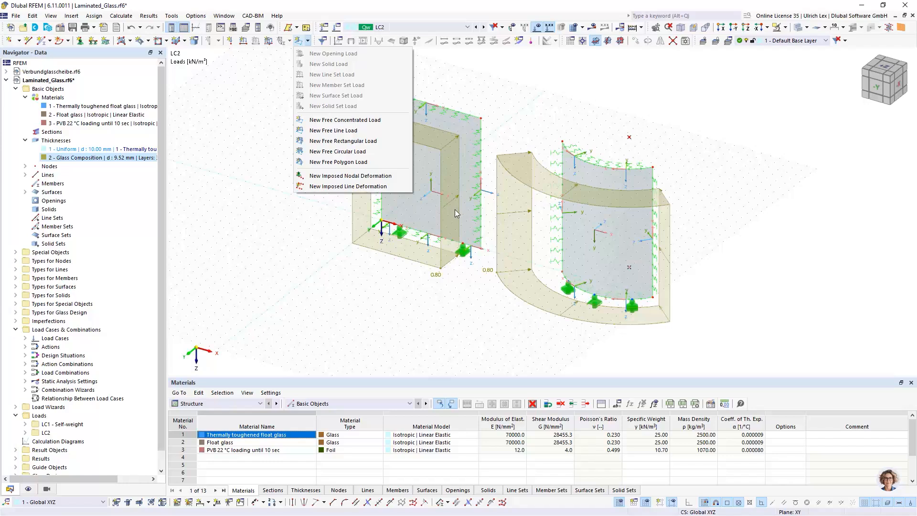
{"action": "left_click", "coordinate": [452, 323]}
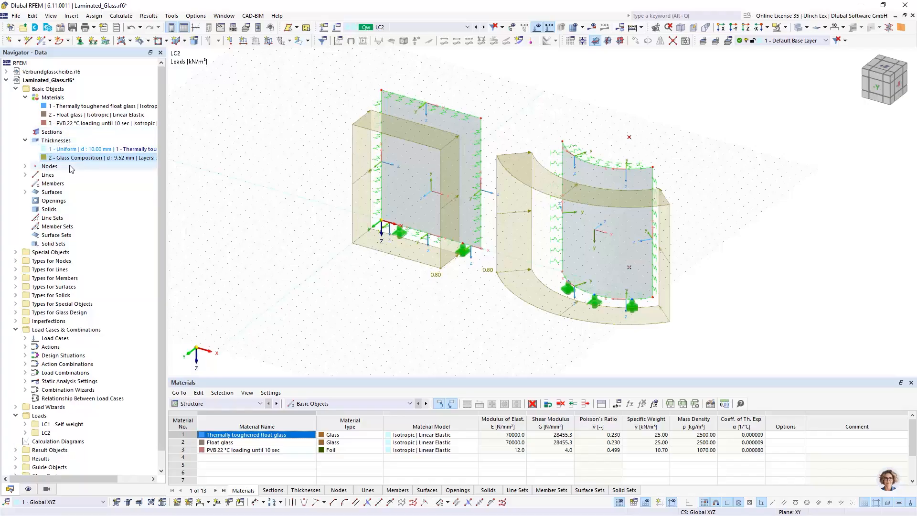
Open the flat pane's glass composition model and examine its calculation type, modeling type and shear coupling options
{"action": "left_click", "coordinate": [16, 313]}
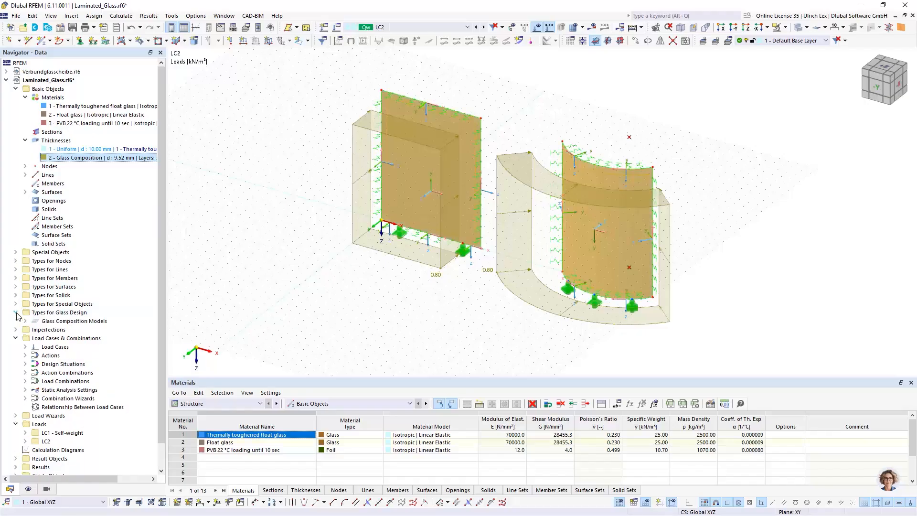
{"action": "double_click", "coordinate": [76, 322]}
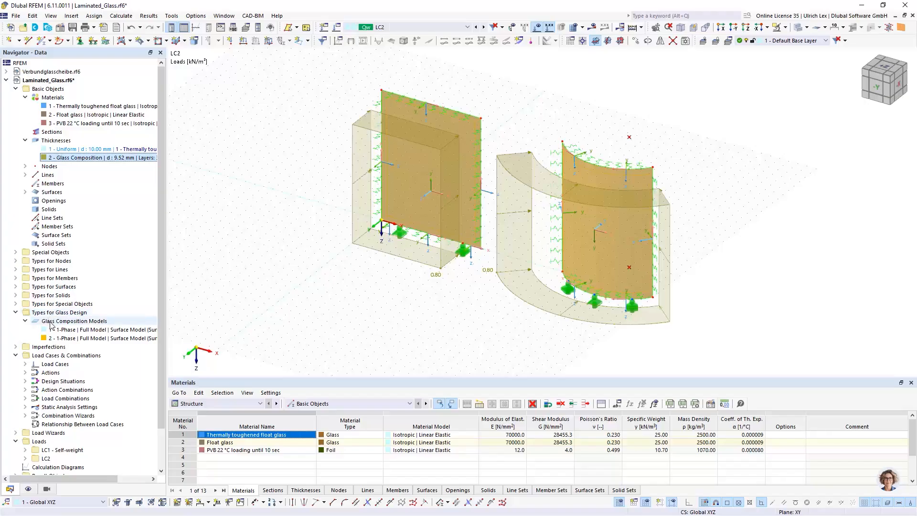
{"action": "left_click", "coordinate": [82, 330]}
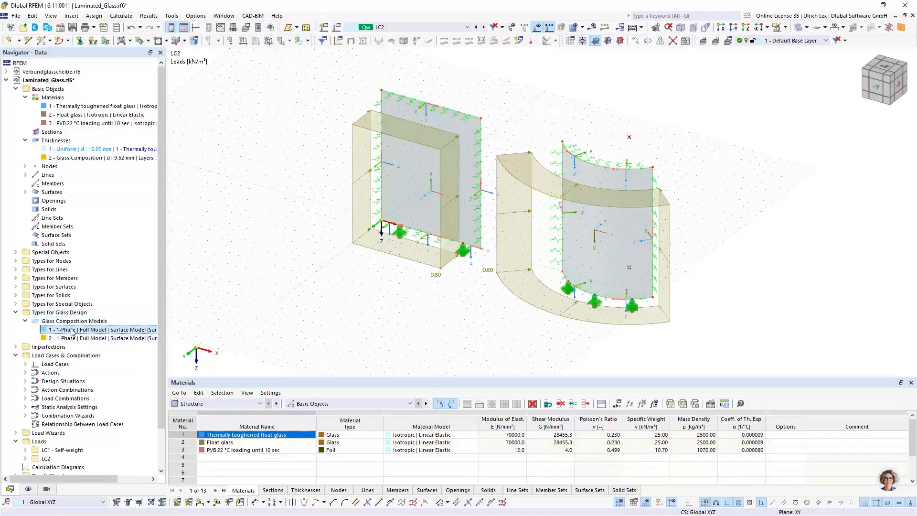
{"action": "double_click", "coordinate": [73, 331]}
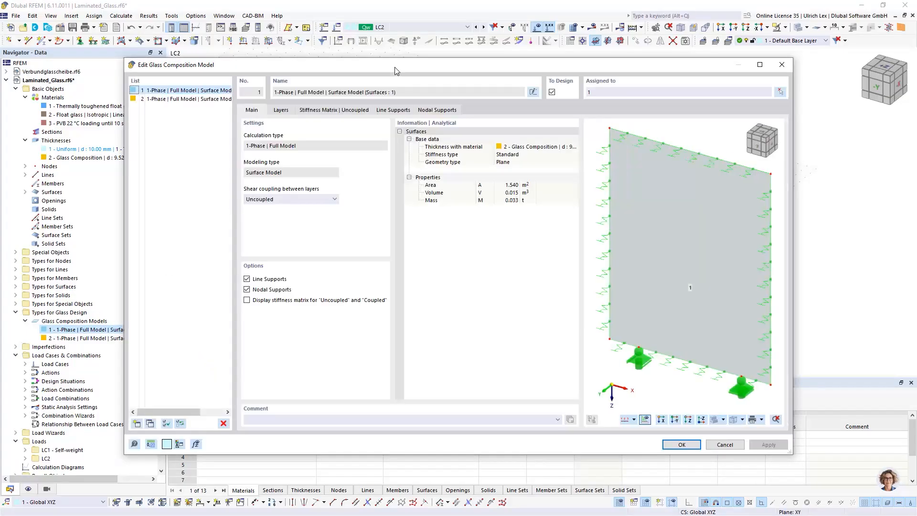
{"action": "left_click_drag", "start_coordinate": [394, 67], "coordinate": [420, 56]}
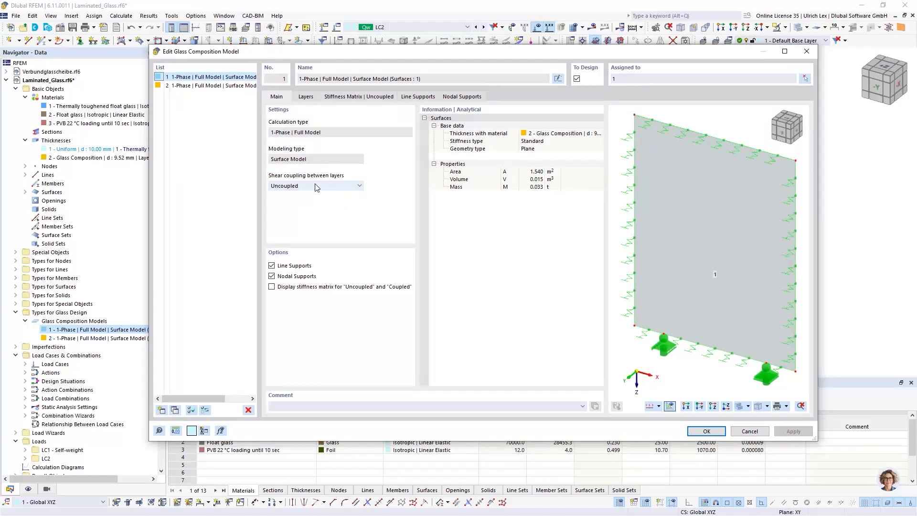
{"action": "left_click", "coordinate": [357, 188]}
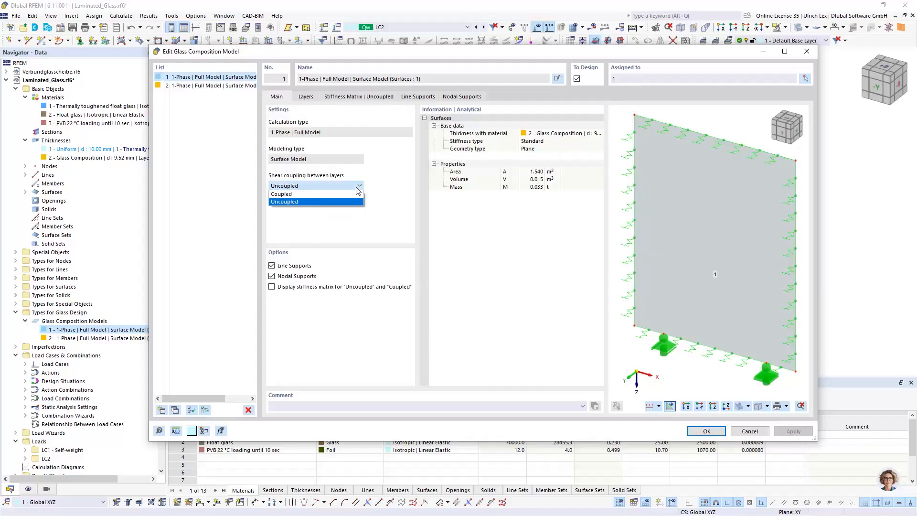
{"action": "left_click", "coordinate": [357, 187]}
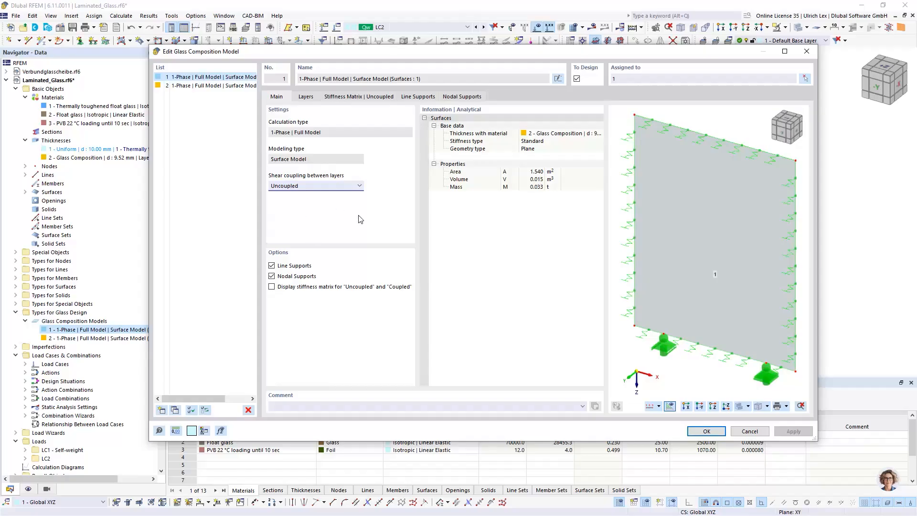
Review the flat pane model's stiffness matrix, layer composition, line supports and nodal supports, and close it
{"action": "left_click", "coordinate": [350, 97]}
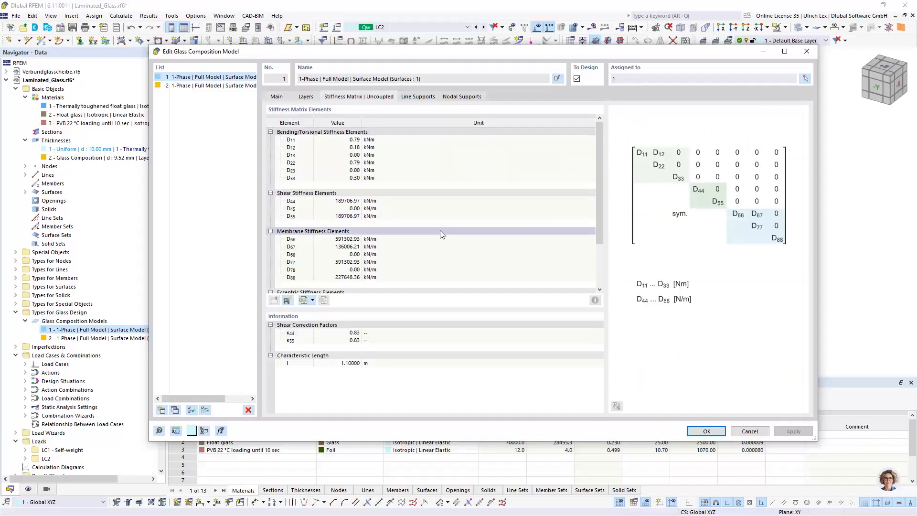
{"action": "left_click", "coordinate": [306, 97]}
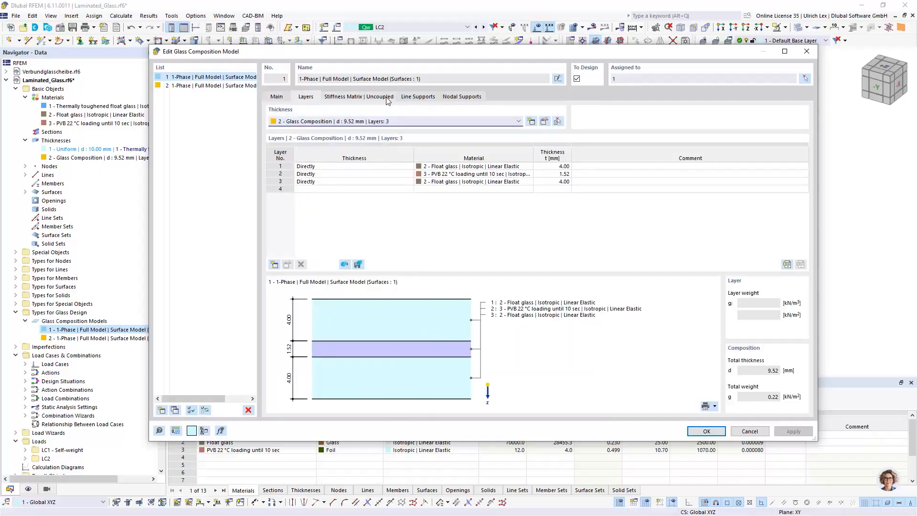
{"action": "left_click", "coordinate": [414, 97]}
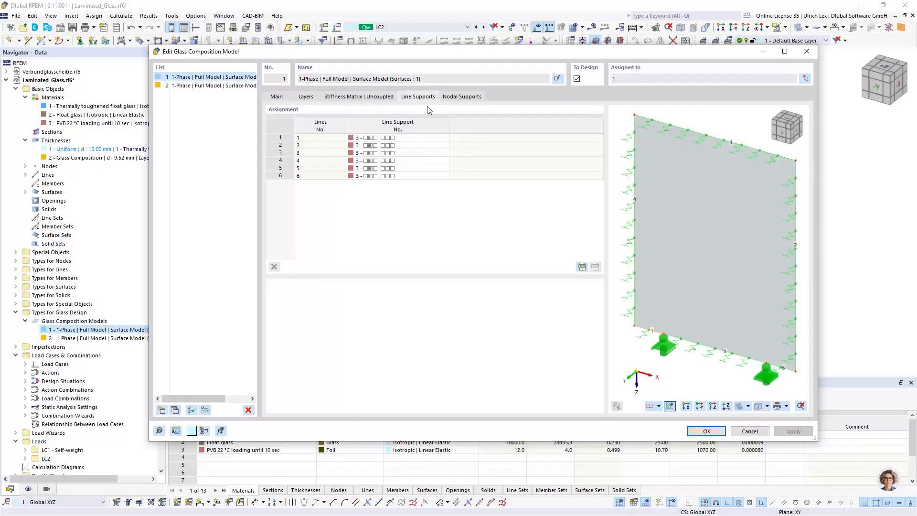
{"action": "left_click", "coordinate": [474, 99]}
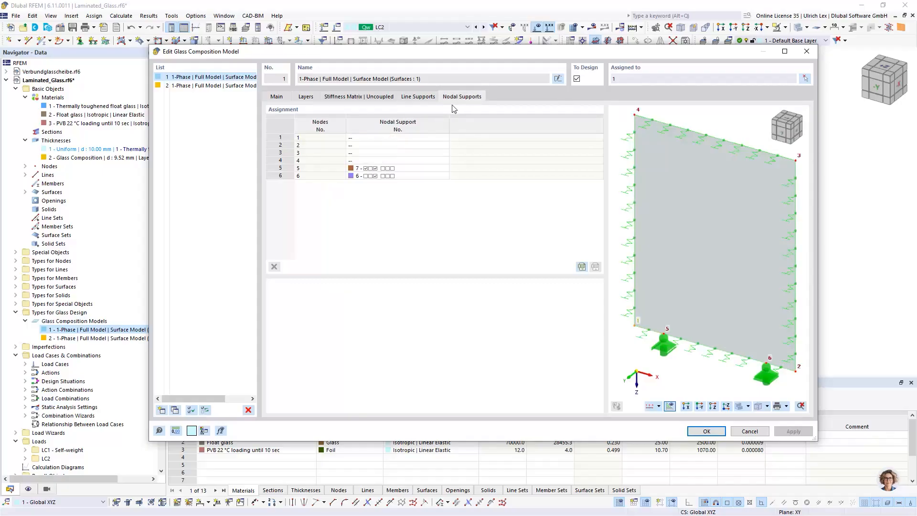
{"action": "left_click", "coordinate": [277, 97]}
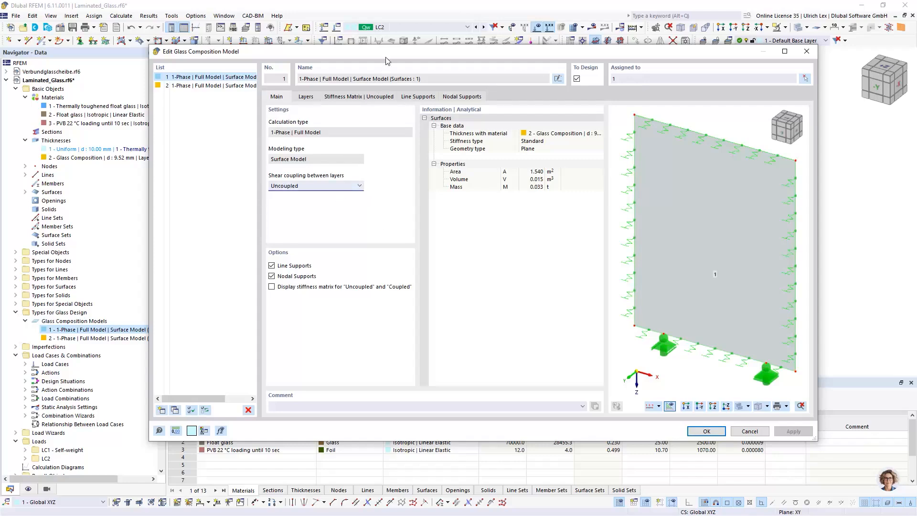
{"action": "left_click_drag", "start_coordinate": [386, 56], "coordinate": [366, 34]}
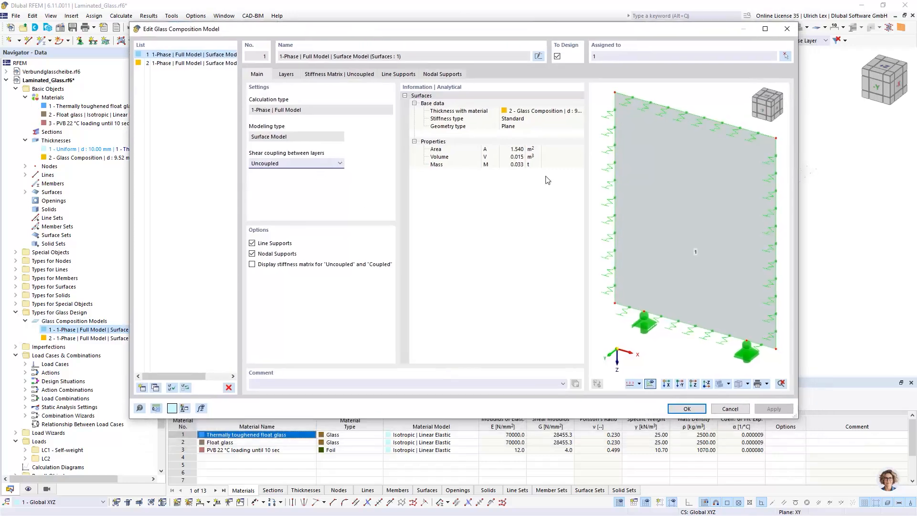
{"action": "left_click", "coordinate": [680, 410]}
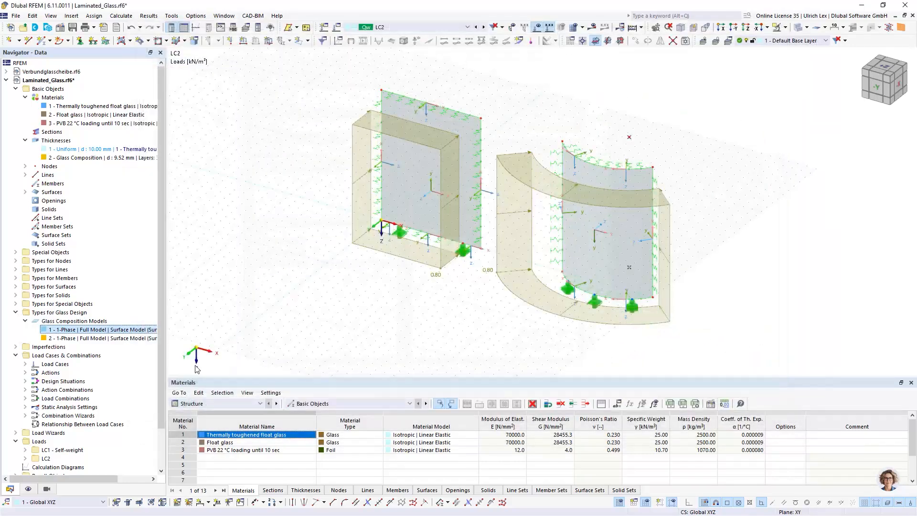
{"action": "left_click", "coordinate": [67, 339]}
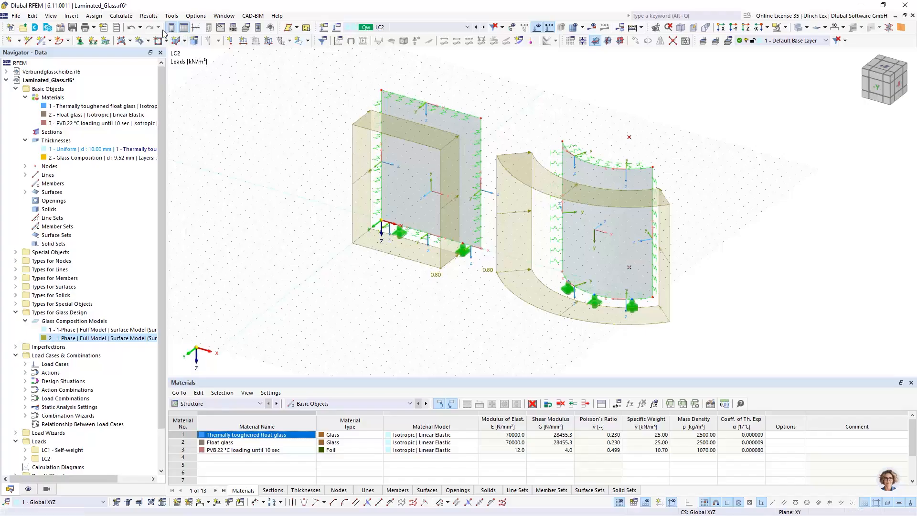
Set the target length of finite elements in the mesh settings and generate the mesh for both glass panes
{"action": "left_click", "coordinate": [113, 18]}
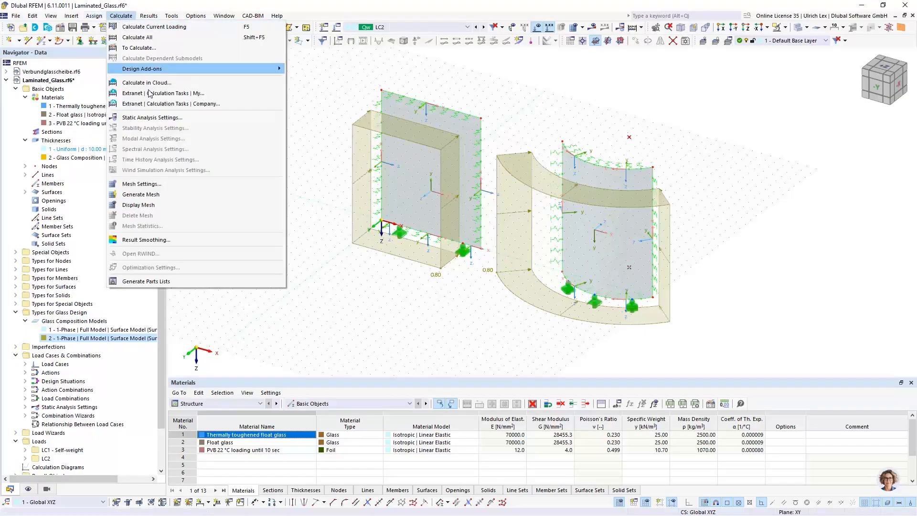
{"action": "left_click", "coordinate": [177, 185]}
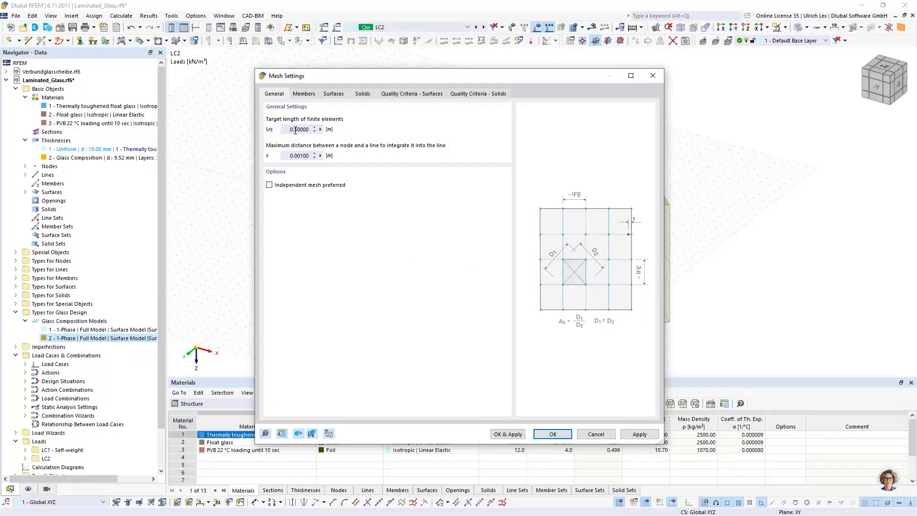
{"action": "left_click", "coordinate": [295, 130]}
{"action": "left_click", "coordinate": [507, 435]}
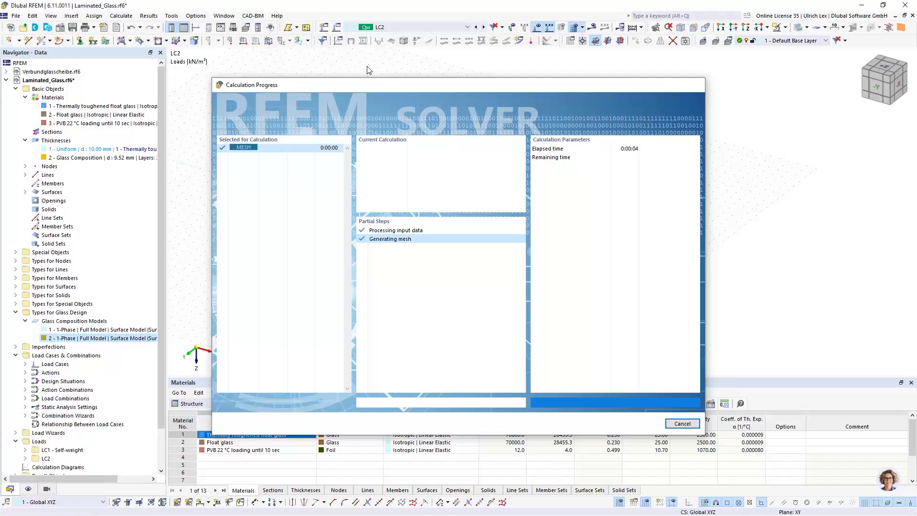
{"action": "middle_click_drag", "start_coordinate": [447, 324], "coordinate": [424, 321], "text": "ctrl"}
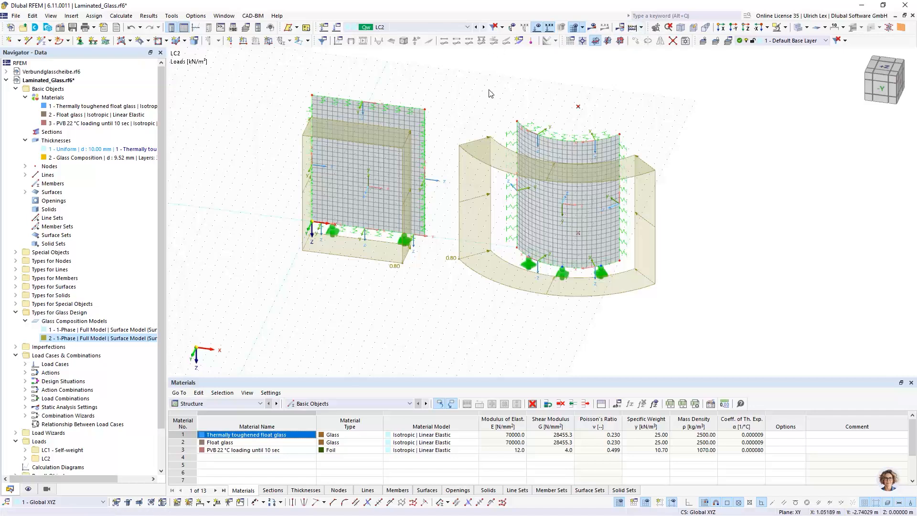
{"action": "left_click", "coordinate": [414, 117]}
{"action": "left_click", "coordinate": [555, 149], "text": "ctrl"}
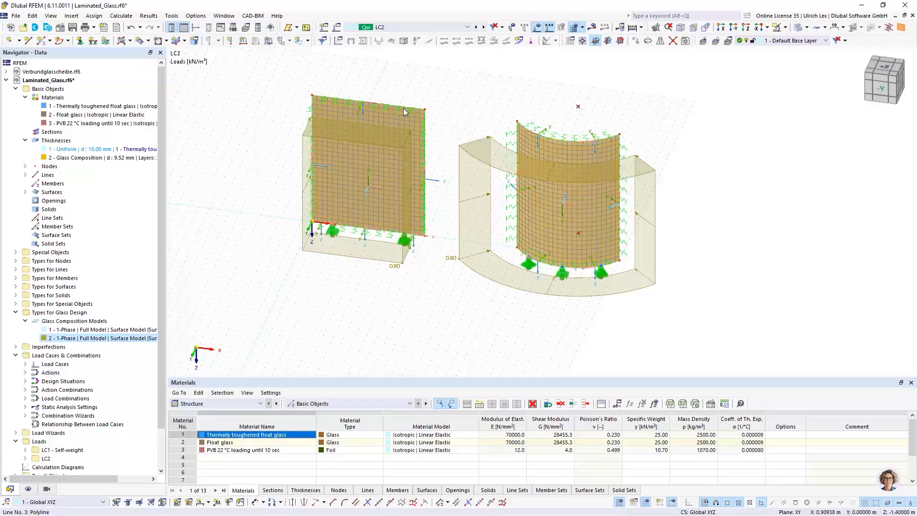
{"action": "key", "text": "Escape"}
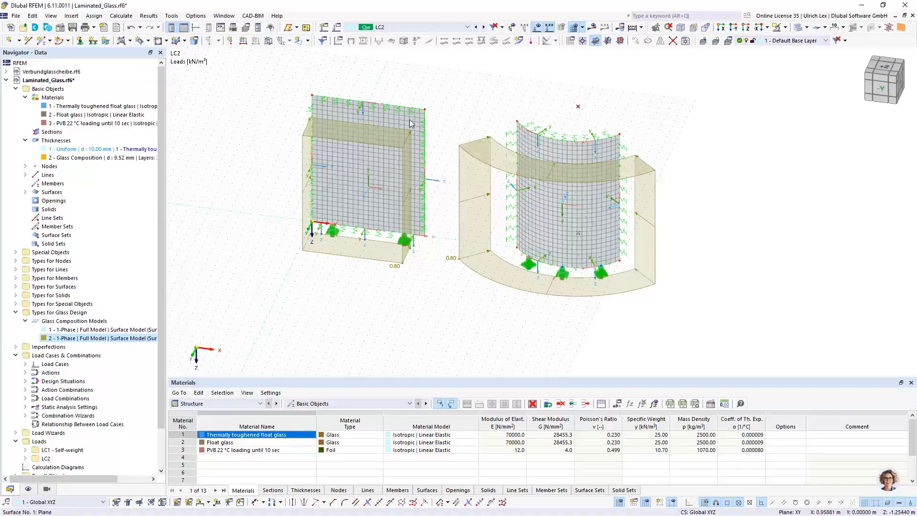
Open the flat pane's surface properties and examine its assigned ultimate configuration for glass design to DIN 18008
{"action": "double_click", "coordinate": [408, 123]}
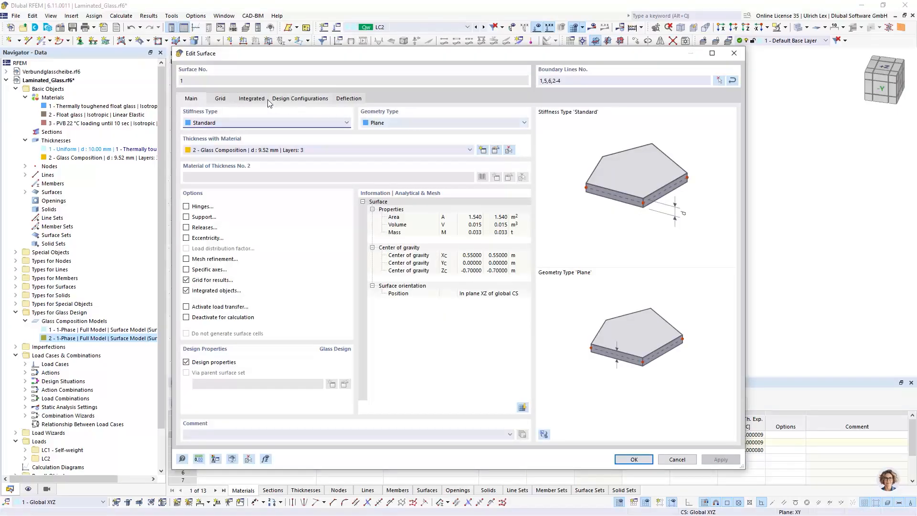
{"action": "left_click_drag", "start_coordinate": [276, 61], "coordinate": [294, 46]}
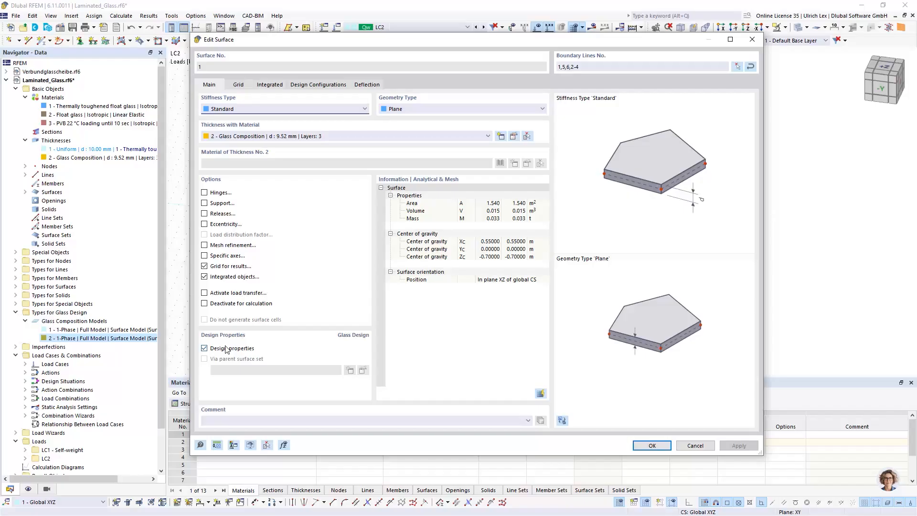
{"action": "left_click", "coordinate": [326, 86]}
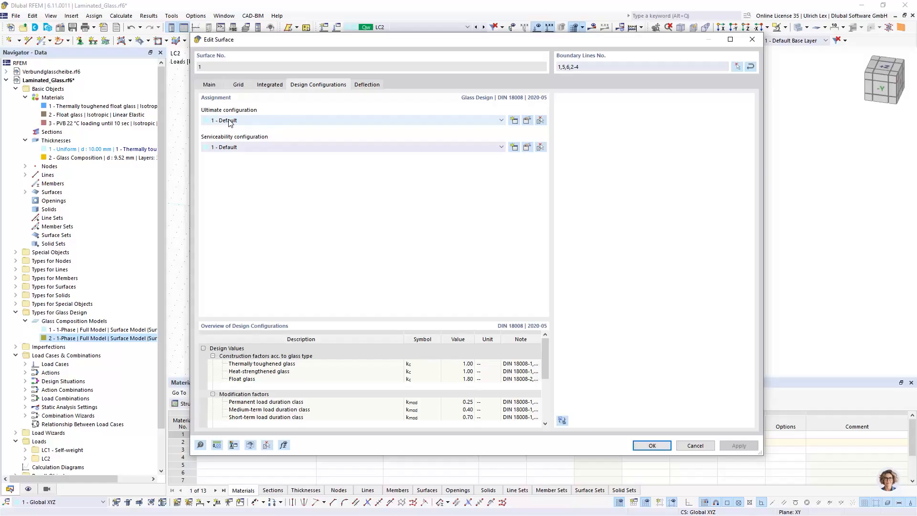
{"action": "left_click", "coordinate": [528, 121]}
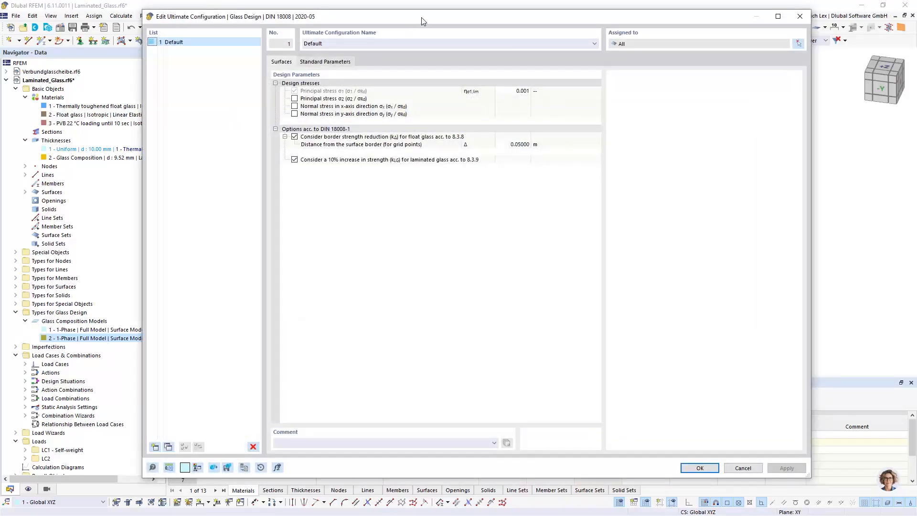
{"action": "left_click_drag", "start_coordinate": [422, 17], "coordinate": [437, 25]}
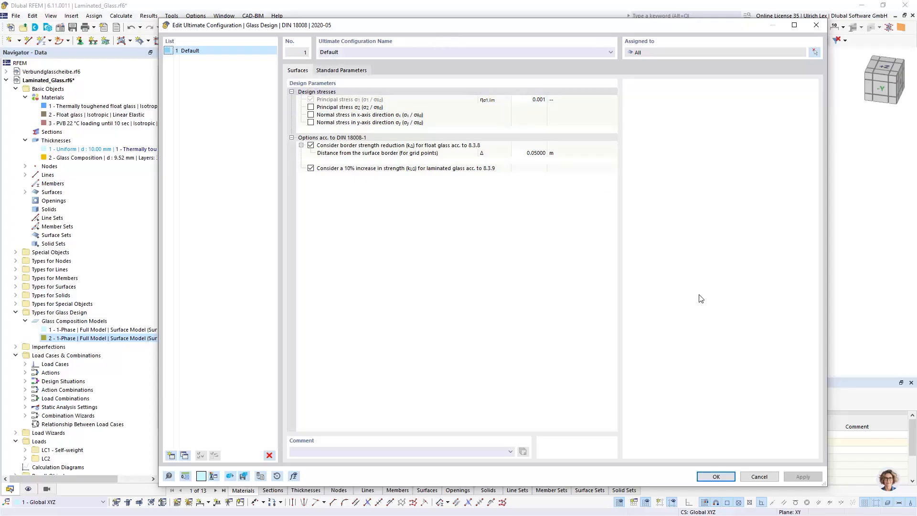
{"action": "left_click", "coordinate": [761, 476]}
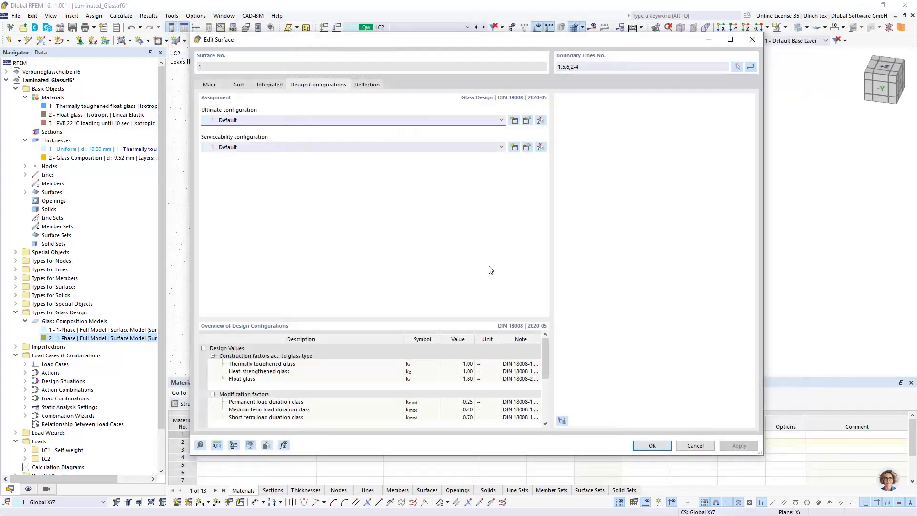
Try defining the flat pane's deflection reference length by maximum boundary line, and return it to minimum boundary line
{"action": "left_click", "coordinate": [363, 87]}
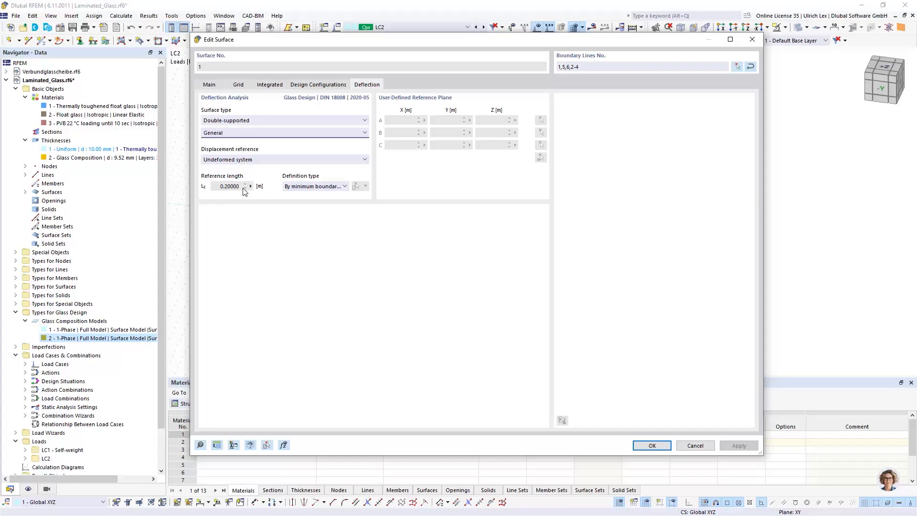
{"action": "left_click", "coordinate": [321, 187]}
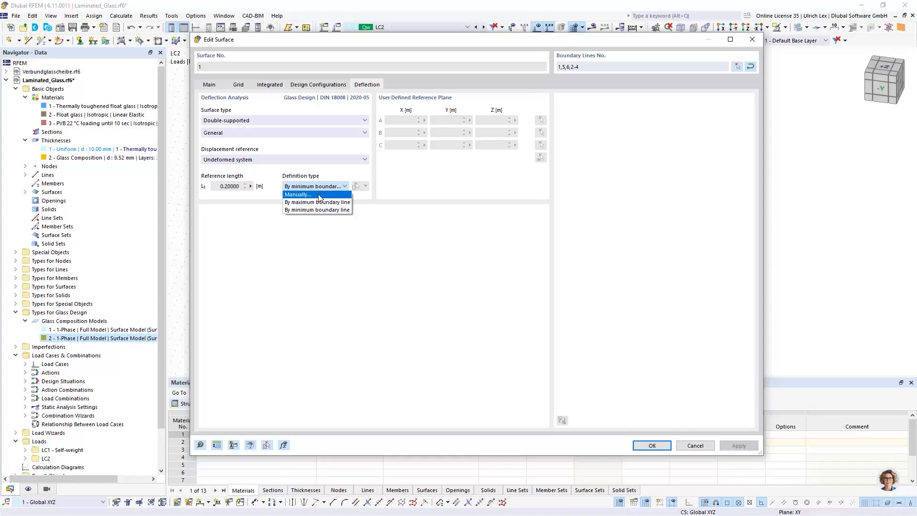
{"action": "left_click", "coordinate": [313, 202]}
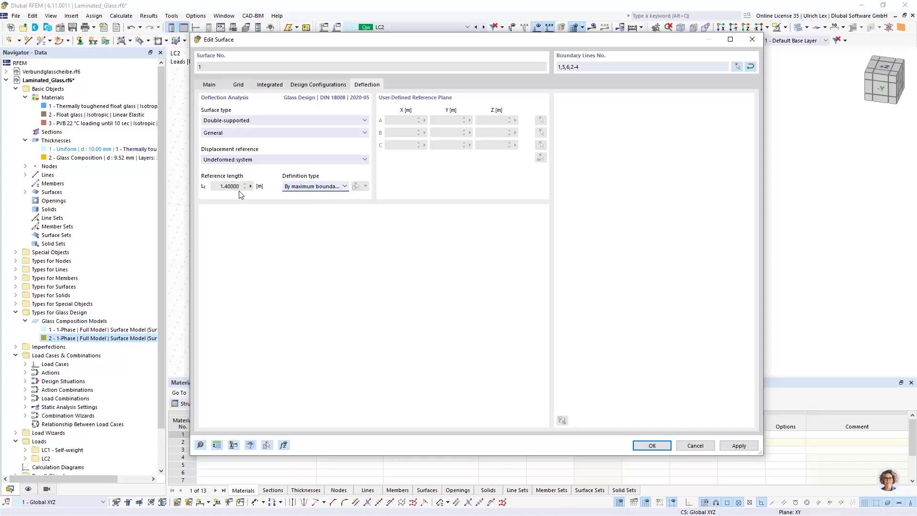
{"action": "left_click", "coordinate": [329, 192]}
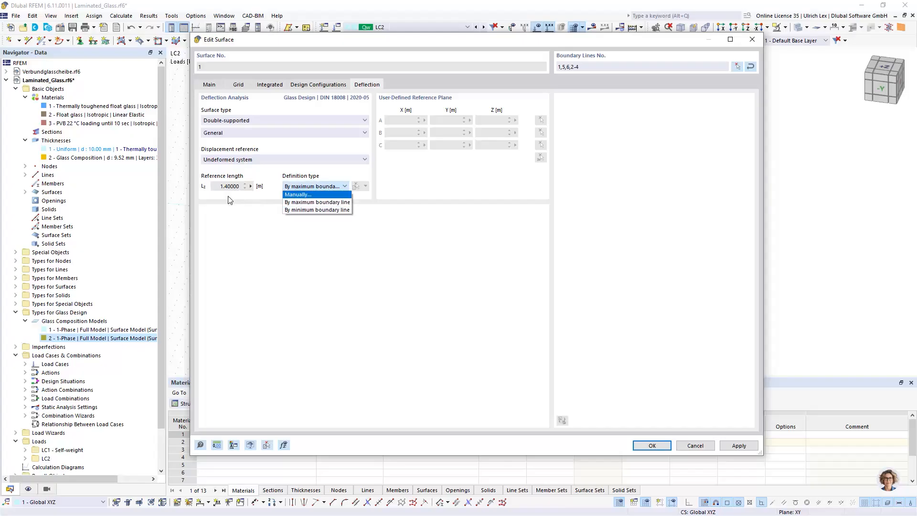
{"action": "left_click", "coordinate": [314, 210]}
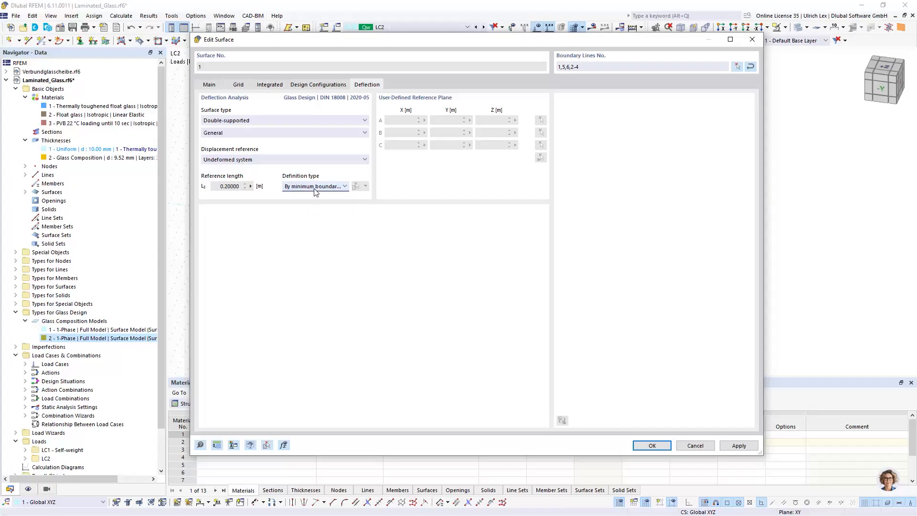
Define the flat pane's deflection reference length manually from its upper boundary line and apply the surface changes
{"action": "left_click", "coordinate": [315, 187]}
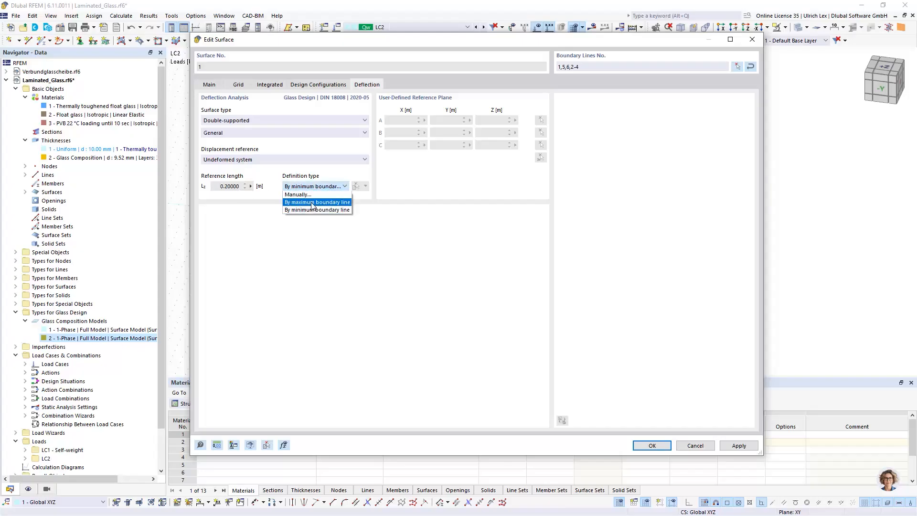
{"action": "left_click", "coordinate": [315, 194]}
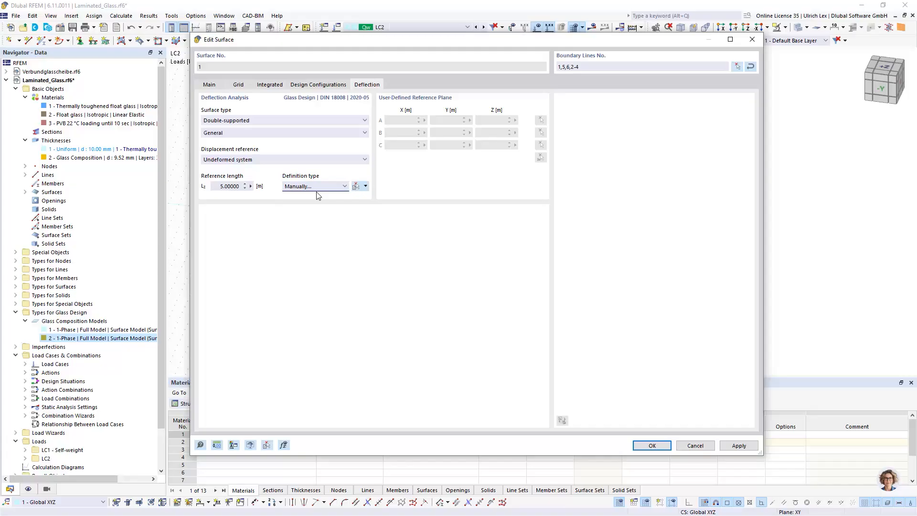
{"action": "left_click", "coordinate": [366, 187]}
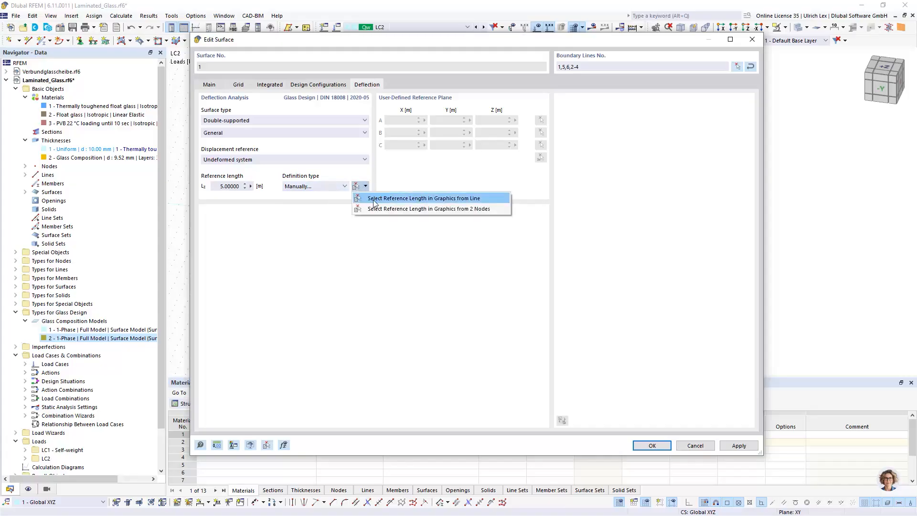
{"action": "left_click", "coordinate": [382, 198]}
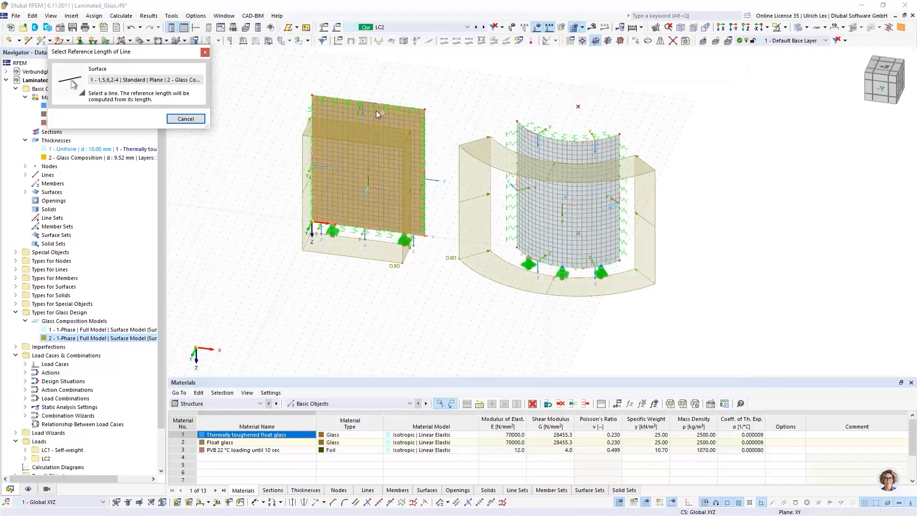
{"action": "left_click", "coordinate": [386, 103]}
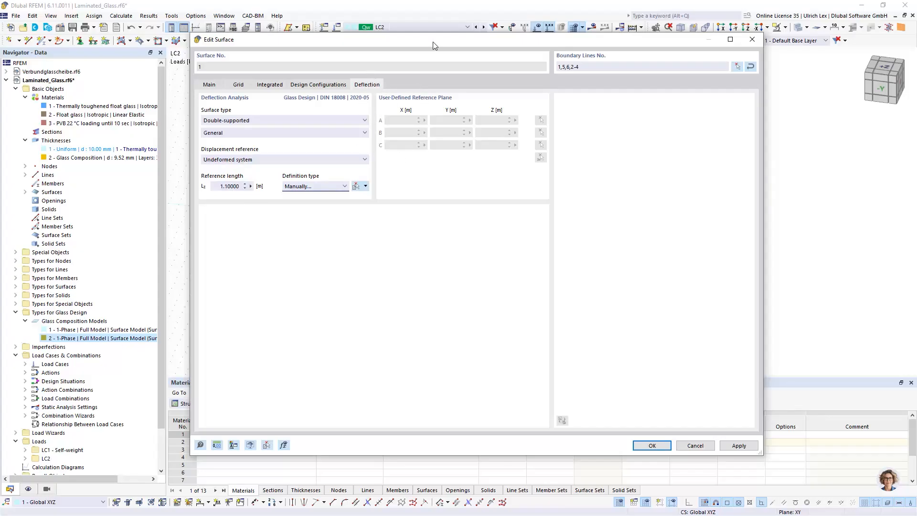
{"action": "mouse_move", "coordinate": [433, 42]}
{"action": "left_mouse_down"}
{"action": "mouse_move", "coordinate": [455, 38]}
{"action": "mouse_move", "coordinate": [445, 35]}
{"action": "left_mouse_up"}
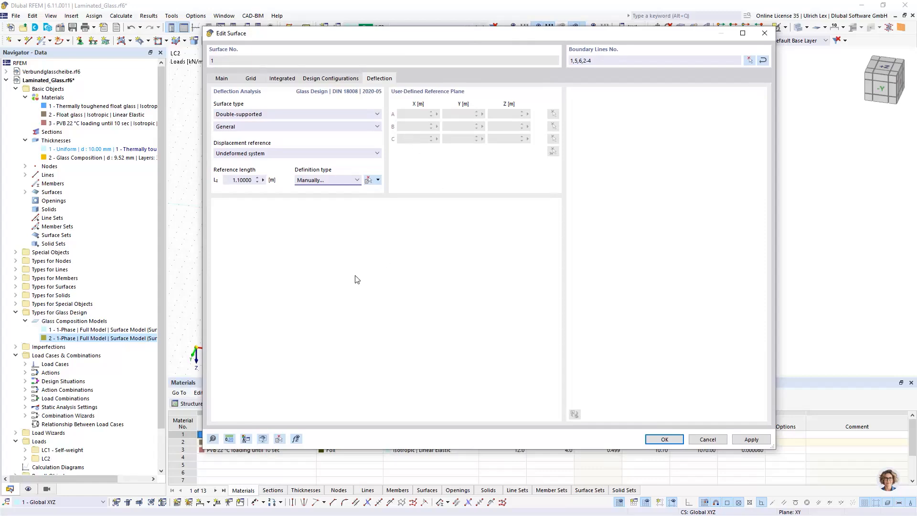
{"action": "left_click", "coordinate": [676, 438]}
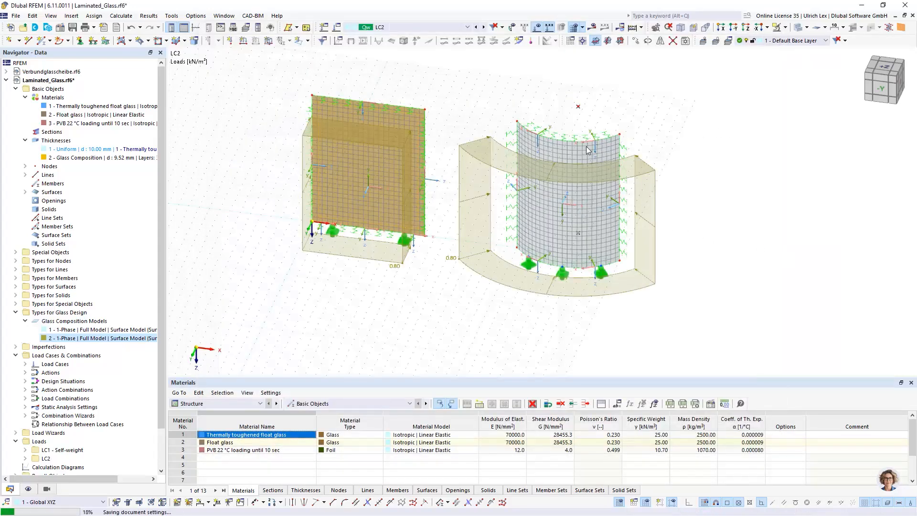
Open the curved pane's surface properties, check its deflection analysis parameters, and close them
{"action": "double_click", "coordinate": [579, 154]}
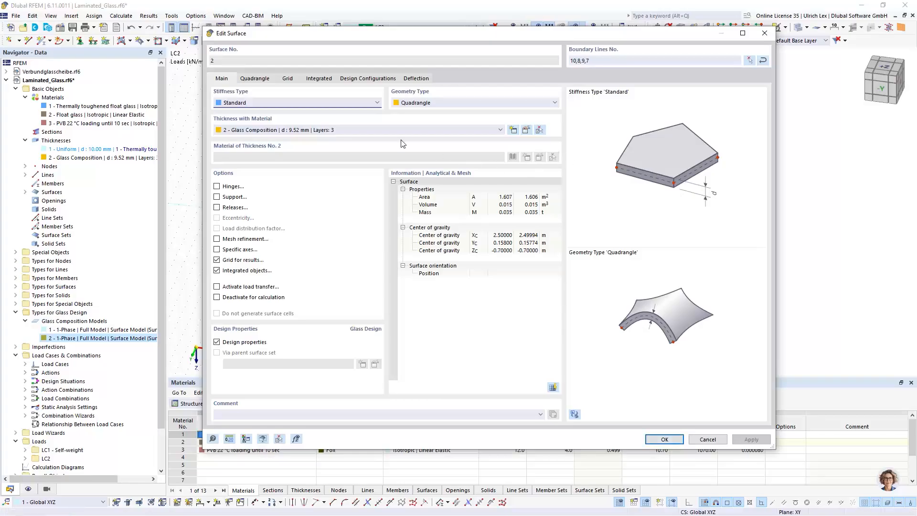
{"action": "left_click", "coordinate": [414, 79]}
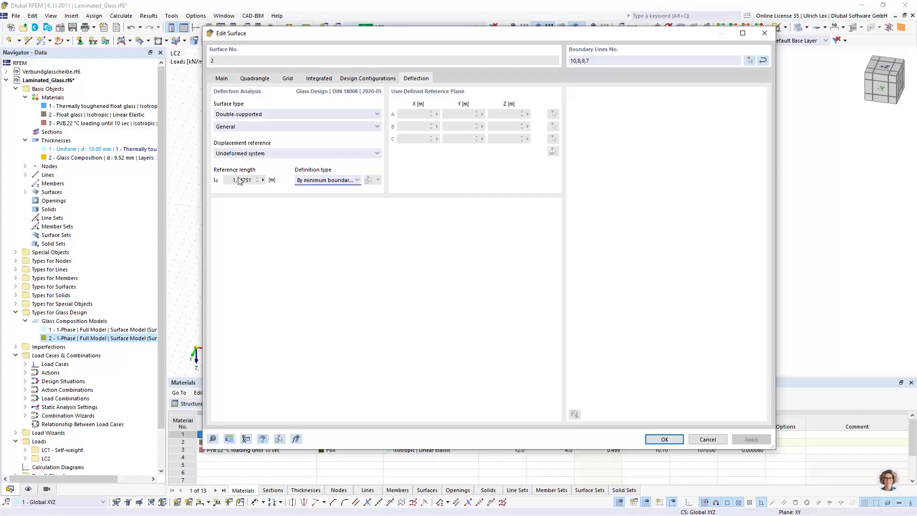
{"action": "left_click", "coordinate": [674, 441]}
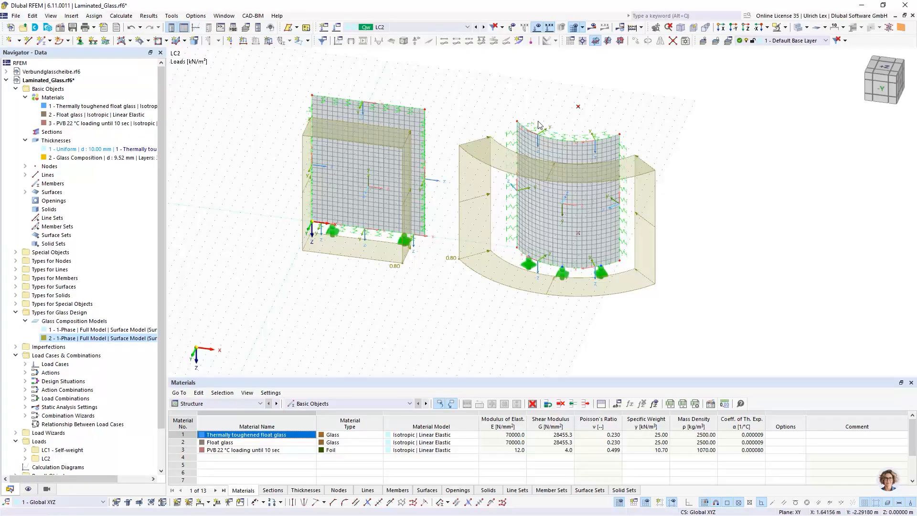
{"action": "left_click", "coordinate": [642, 28]}
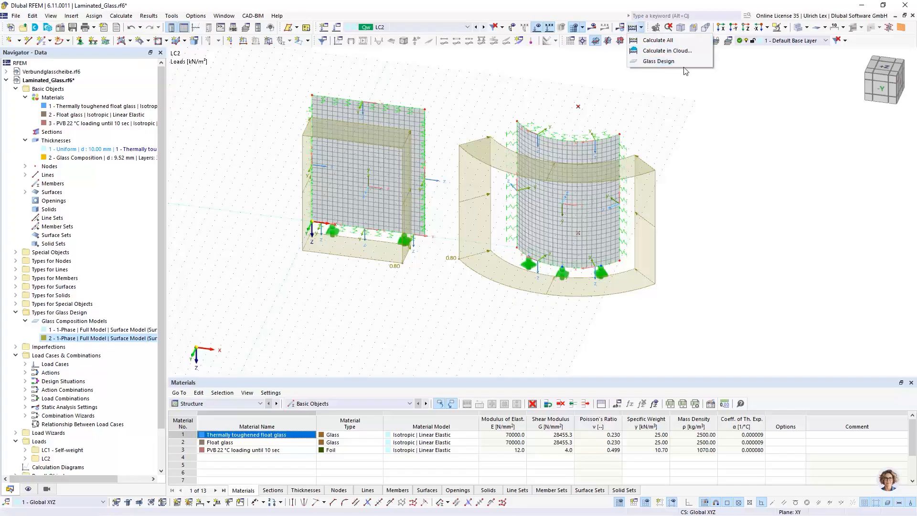
{"action": "left_click", "coordinate": [694, 89]}
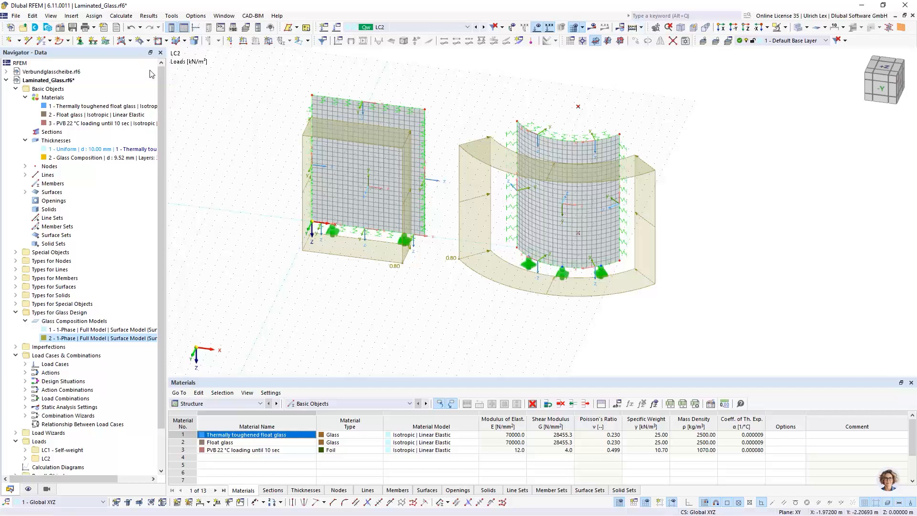
Save the current model, including its FE mesh, and save it under the new file name IGU_Glass.rf6
{"action": "left_click", "coordinate": [73, 28]}
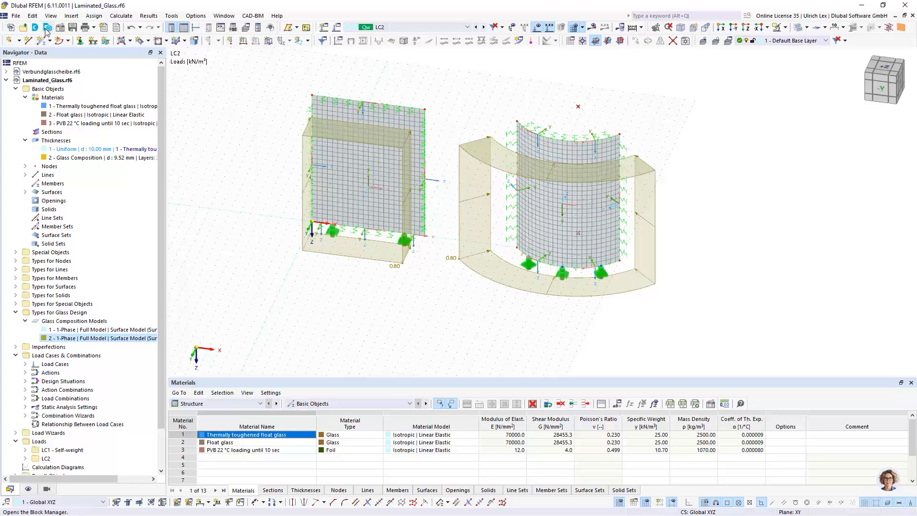
{"action": "left_click", "coordinate": [15, 15]}
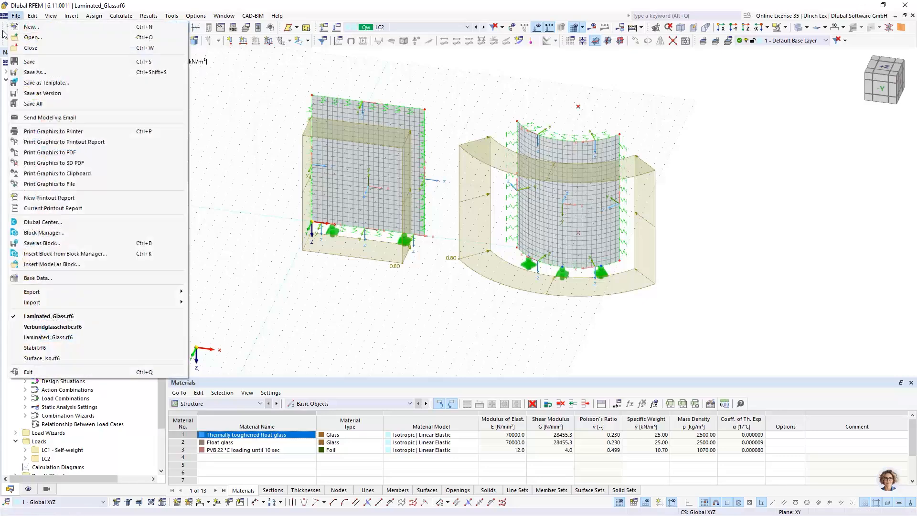
{"action": "left_click", "coordinate": [57, 73]}
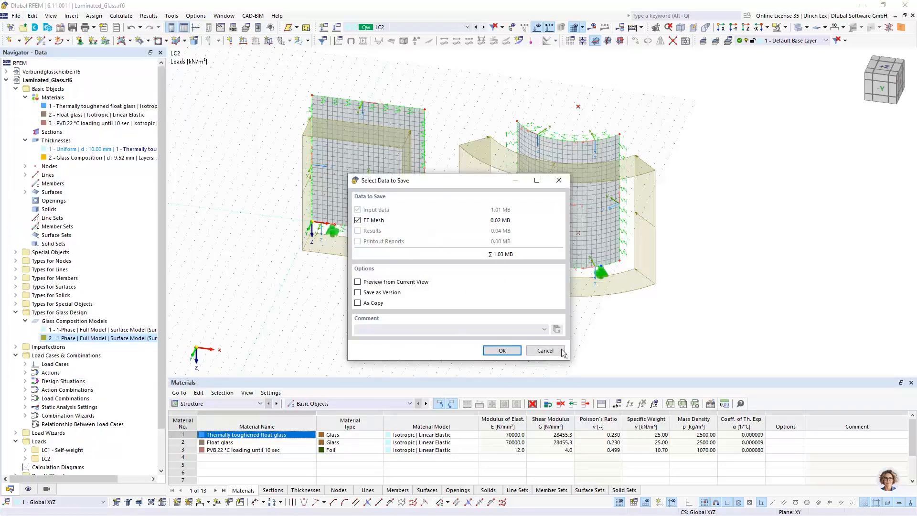
{"action": "left_click", "coordinate": [540, 353]}
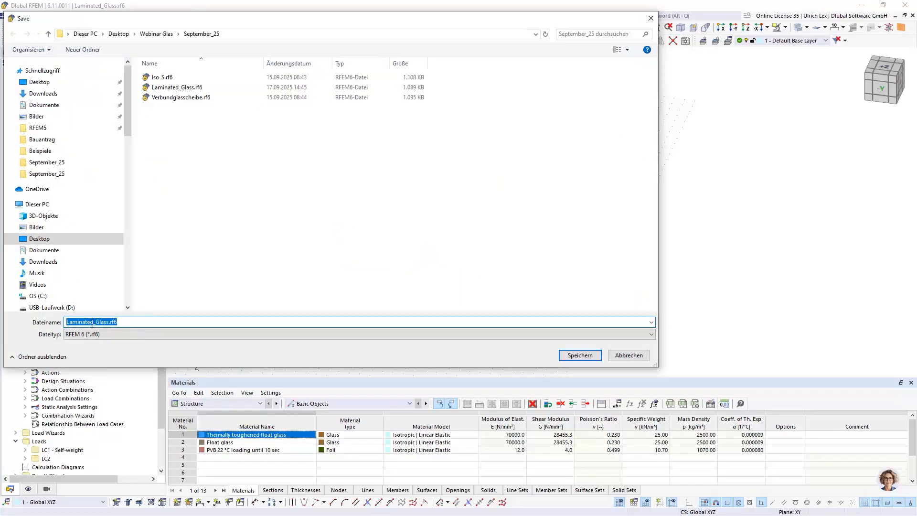
{"action": "left_click", "coordinate": [93, 323]}
{"action": "left_click_drag", "start_coordinate": [94, 323], "coordinate": [68, 324]}
{"action": "type", "text": "IGU"}
{"action": "left_click", "coordinate": [588, 356]}
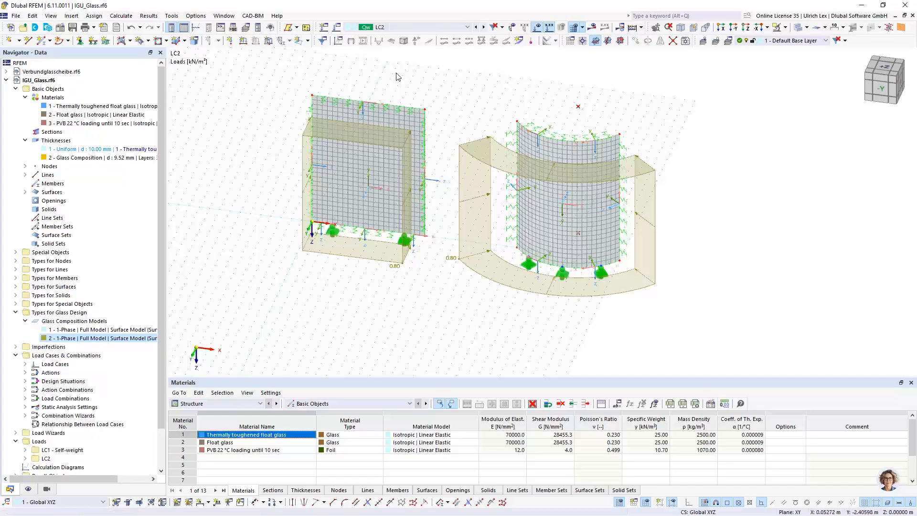
Turn off the load display and check which surfaces use the glass composition thickness
{"action": "left_click", "coordinate": [525, 28]}
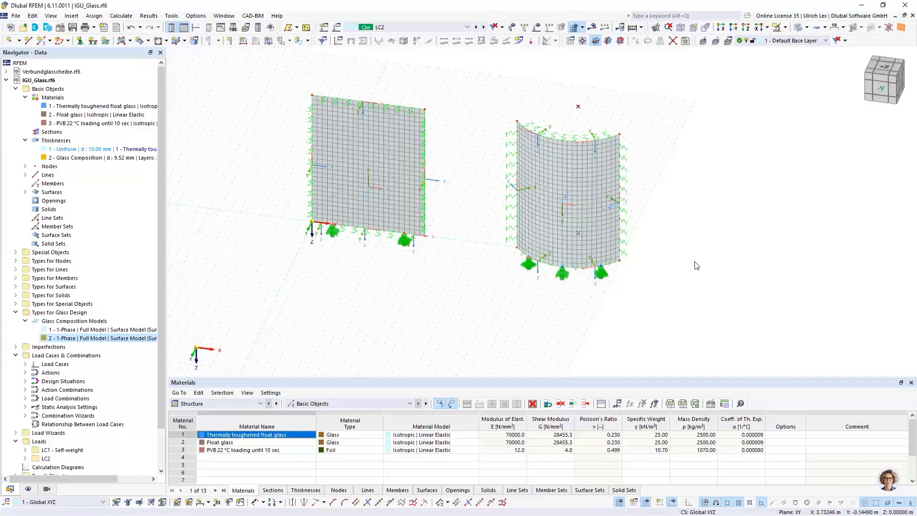
{"action": "scroll", "coordinate": [727, 286], "scroll_direction": "down", "scroll_amount": 2}
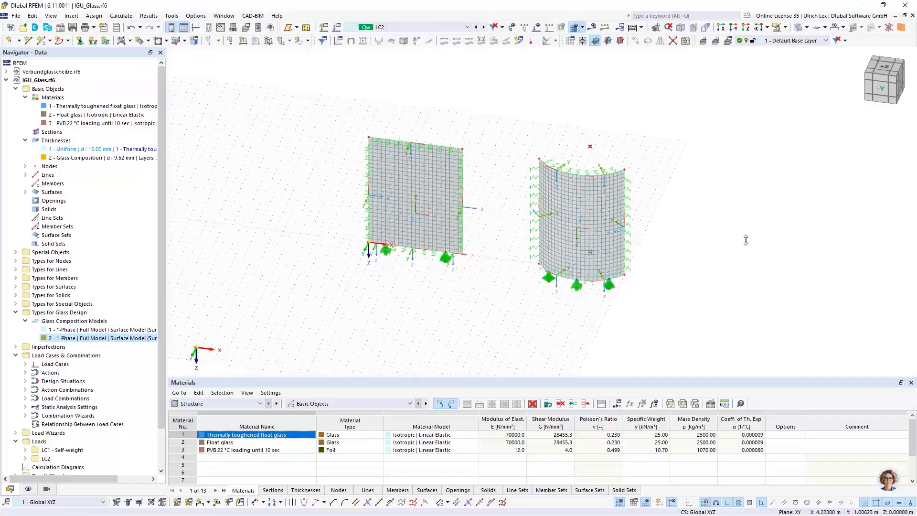
{"action": "middle_click_drag", "start_coordinate": [745, 240], "coordinate": [670, 216], "text": "ctrl"}
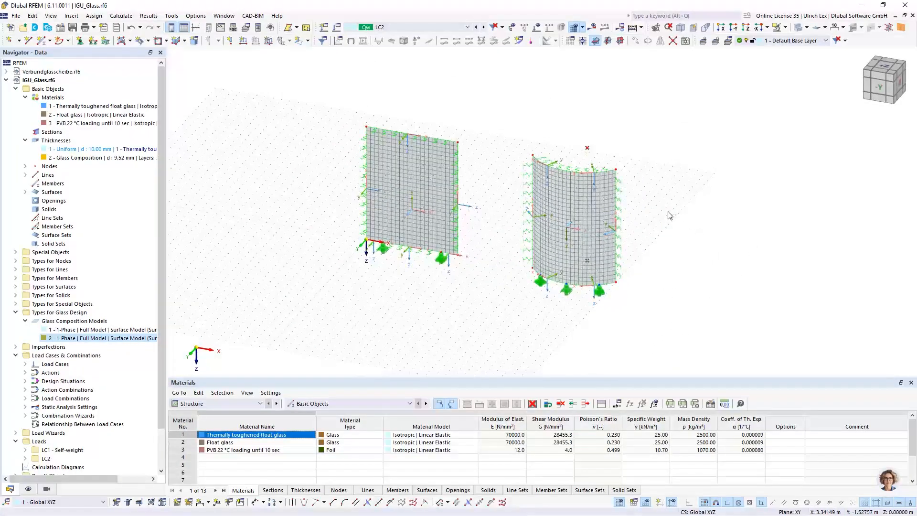
{"action": "scroll", "coordinate": [453, 125], "scroll_direction": "up", "scroll_amount": 1}
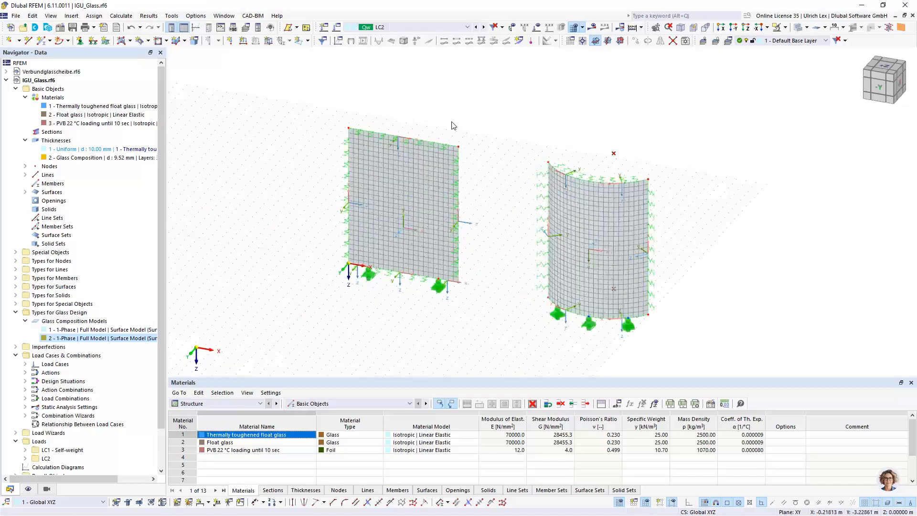
{"action": "scroll", "coordinate": [452, 125], "scroll_direction": "up", "scroll_amount": 2}
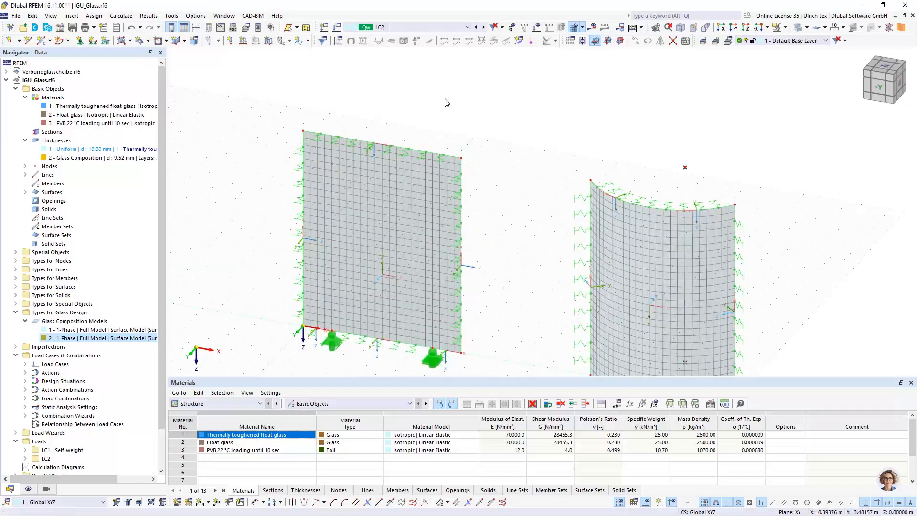
{"action": "left_click", "coordinate": [77, 158]}
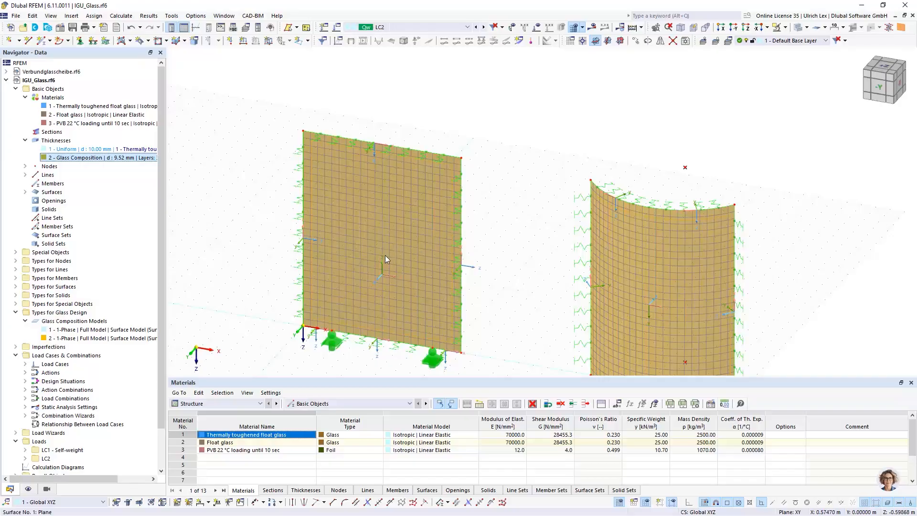
{"action": "left_click", "coordinate": [416, 109]}
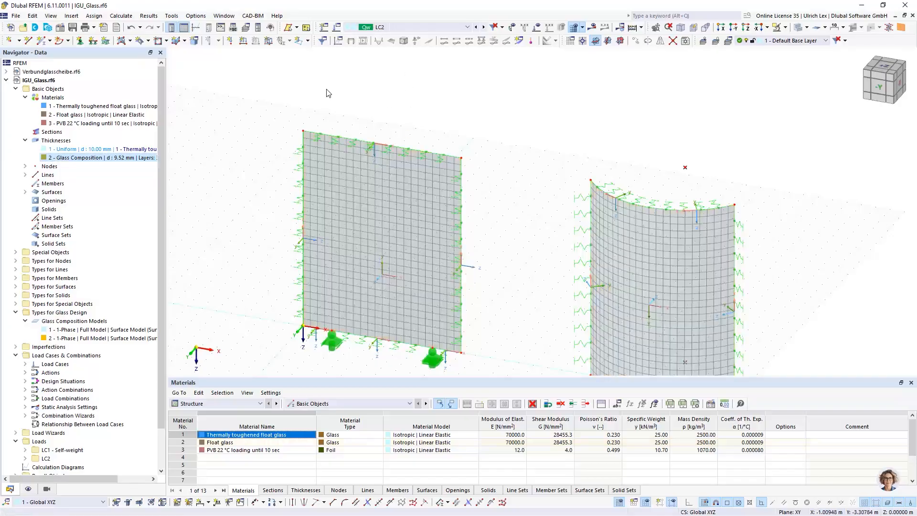
Extrude the flat pane's surface into a solid with a height of -0.016 m, accept the mesh deletion, and inspect the upper corner
{"action": "scroll", "coordinate": [327, 90], "scroll_direction": "down", "scroll_amount": 2}
{"action": "middle_click_drag", "start_coordinate": [435, 272], "coordinate": [428, 270]}
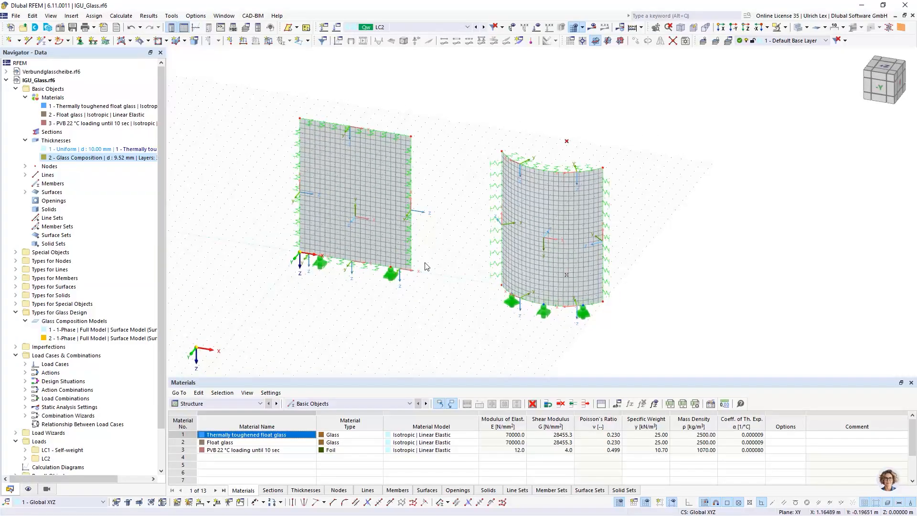
{"action": "left_click", "coordinate": [373, 186]}
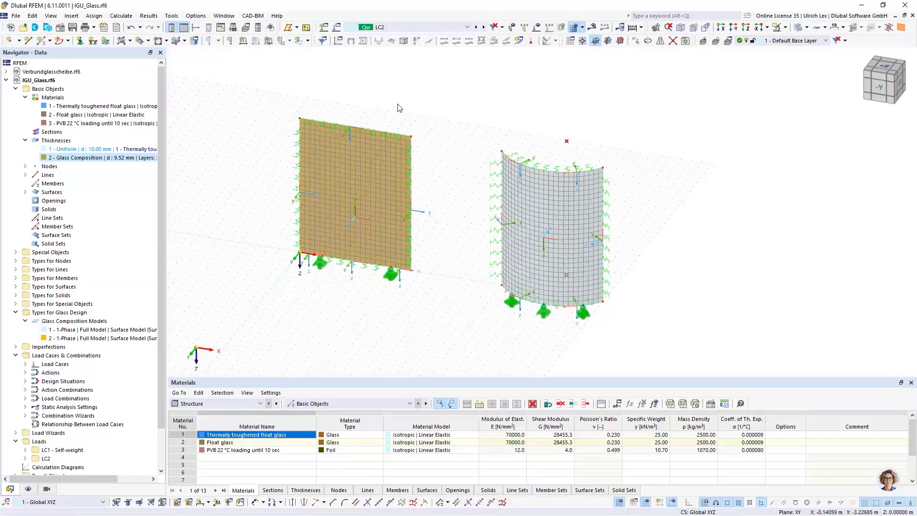
{"action": "right_click", "coordinate": [345, 158]}
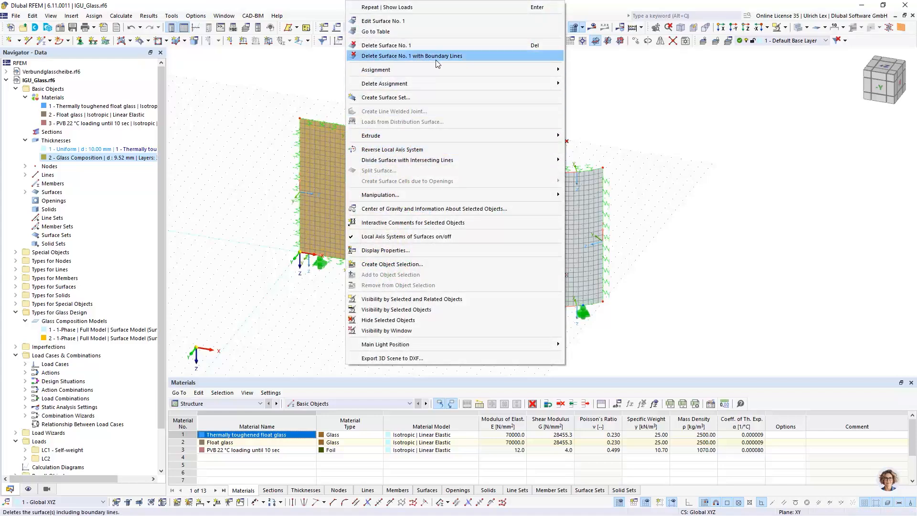
{"action": "mouse_move", "coordinate": [444, 138]}
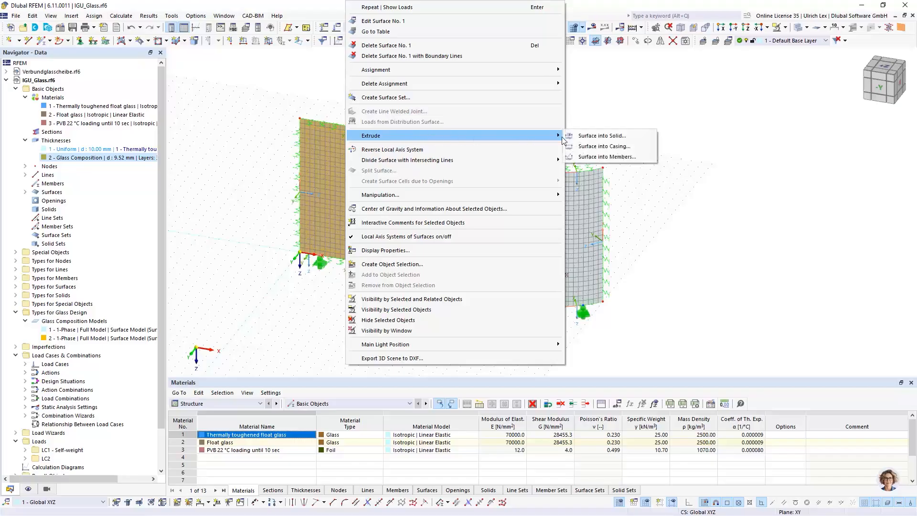
{"action": "left_click", "coordinate": [638, 137]}
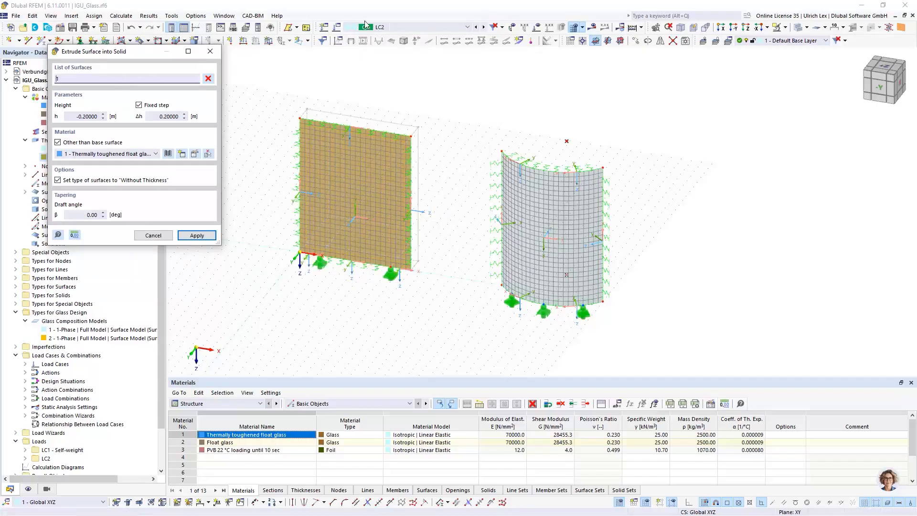
{"action": "left_click", "coordinate": [97, 116]}
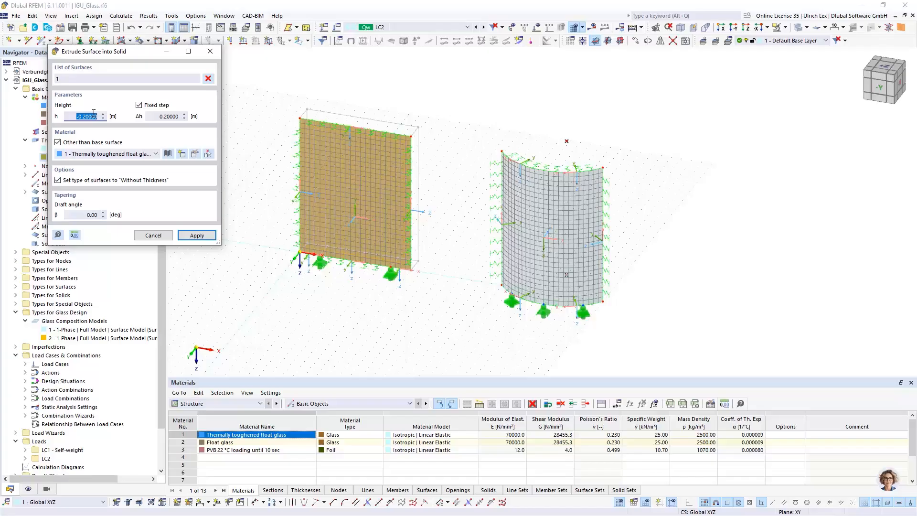
{"action": "key", "text": "BackSpace"}
{"action": "left_click", "coordinate": [187, 235]}
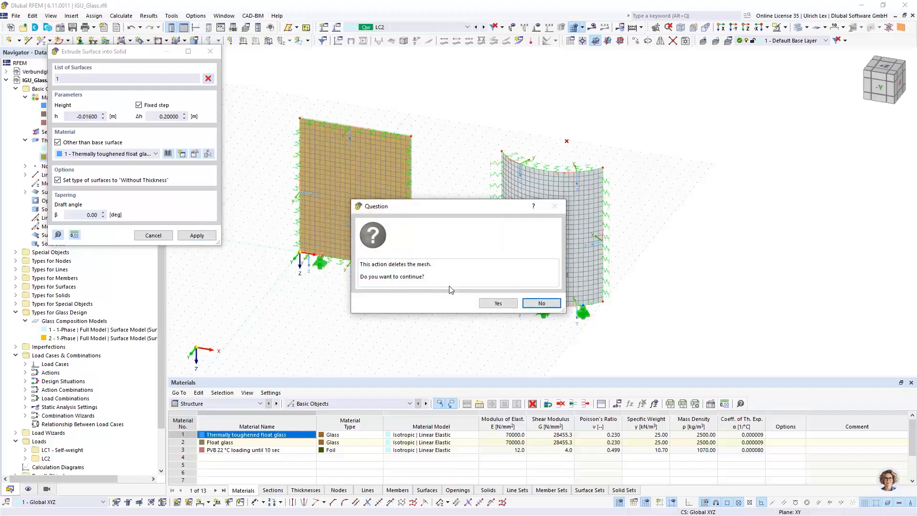
{"action": "left_click", "coordinate": [498, 303]}
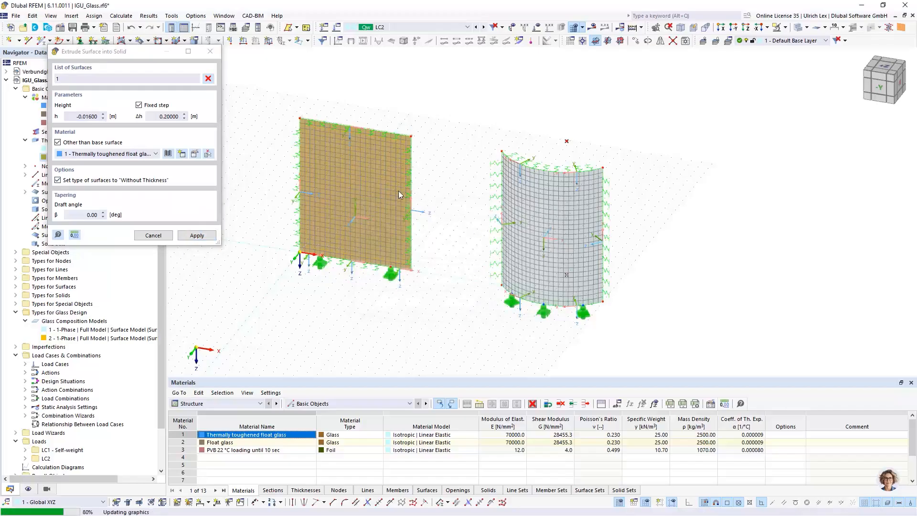
{"action": "scroll", "coordinate": [414, 127], "scroll_direction": "up", "scroll_amount": 5}
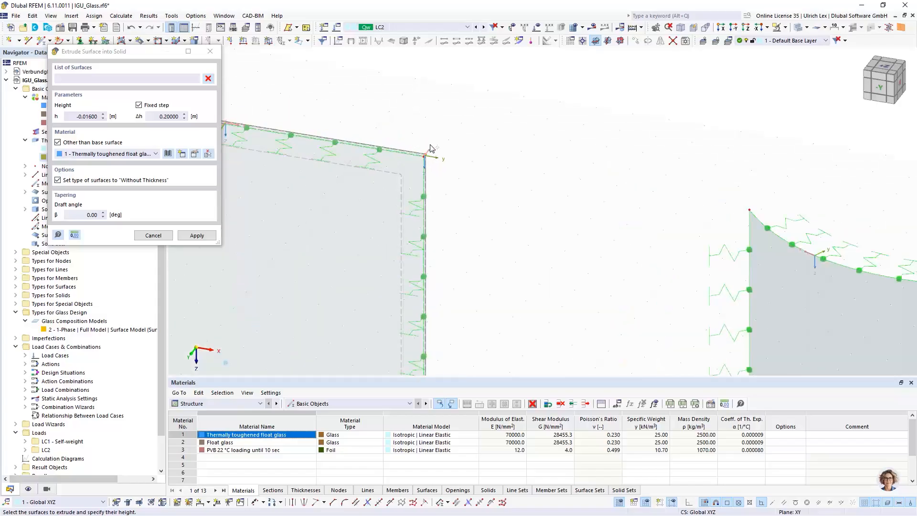
{"action": "key", "text": "Escape"}
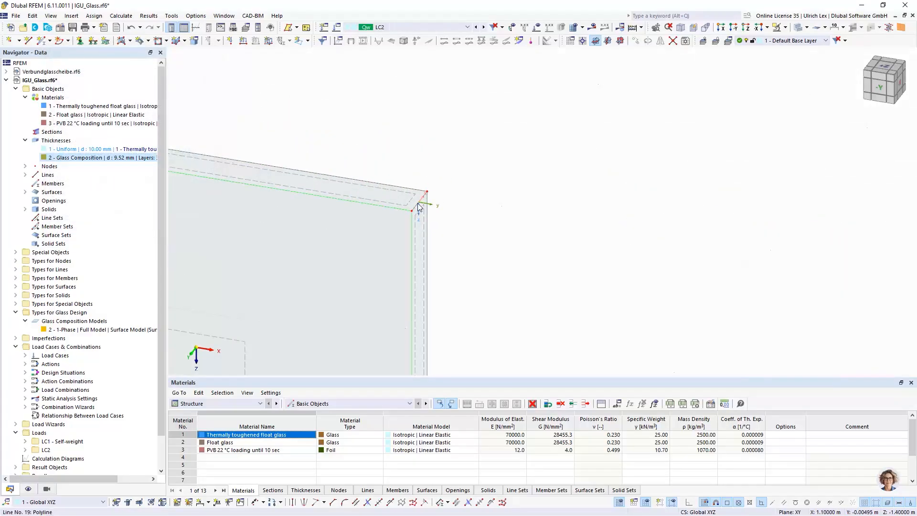
{"action": "scroll", "coordinate": [419, 208], "scroll_direction": "up", "scroll_amount": 3}
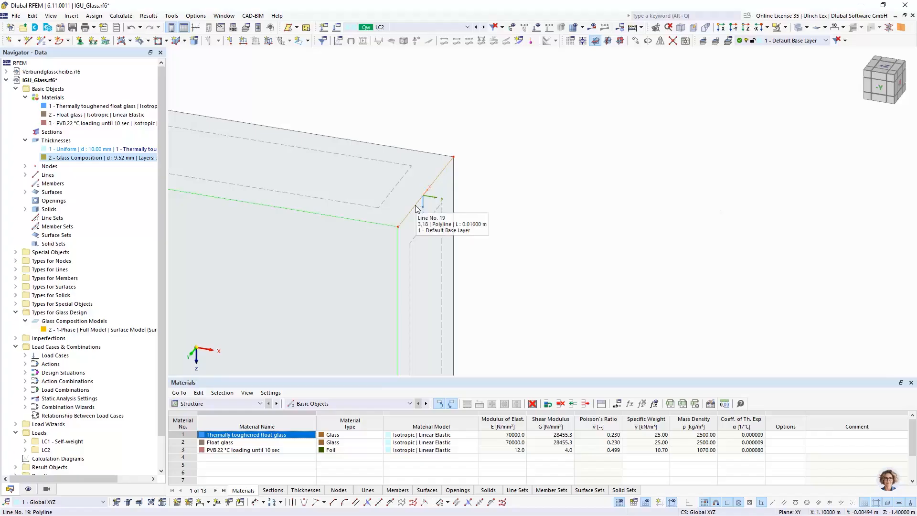
Extrude the curved pane's surface into a solid with a height of 0.016 m
{"action": "scroll", "coordinate": [542, 134], "scroll_direction": "down", "scroll_amount": 9}
{"action": "scroll", "coordinate": [292, 144], "scroll_direction": "down", "scroll_amount": 5}
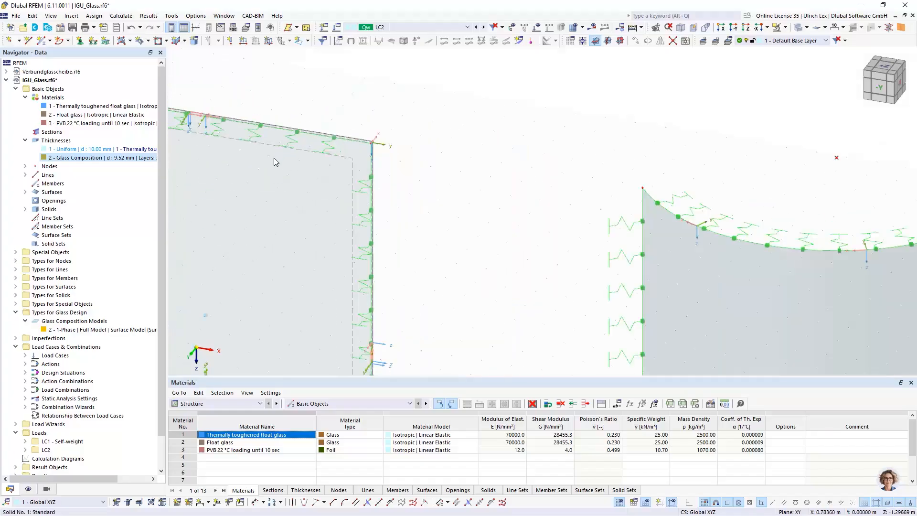
{"action": "scroll", "coordinate": [430, 187], "scroll_direction": "down", "scroll_amount": 3}
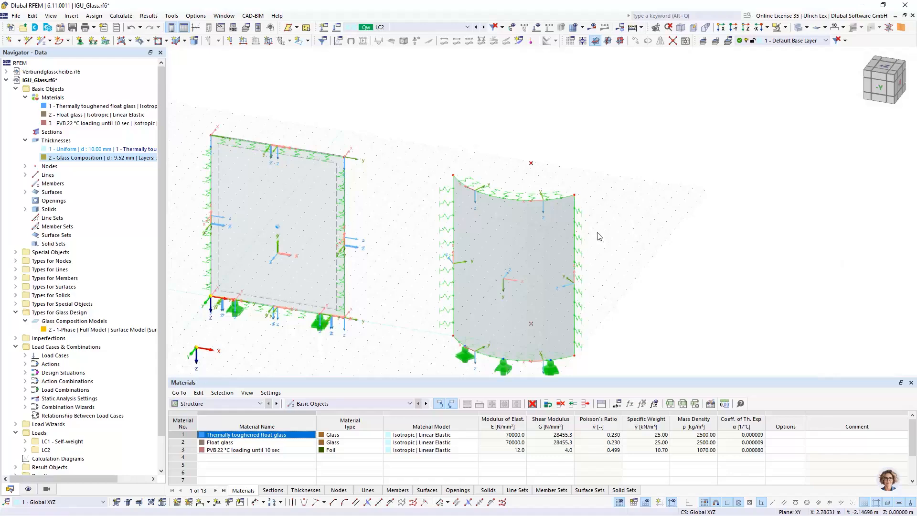
{"action": "left_click", "coordinate": [552, 234]}
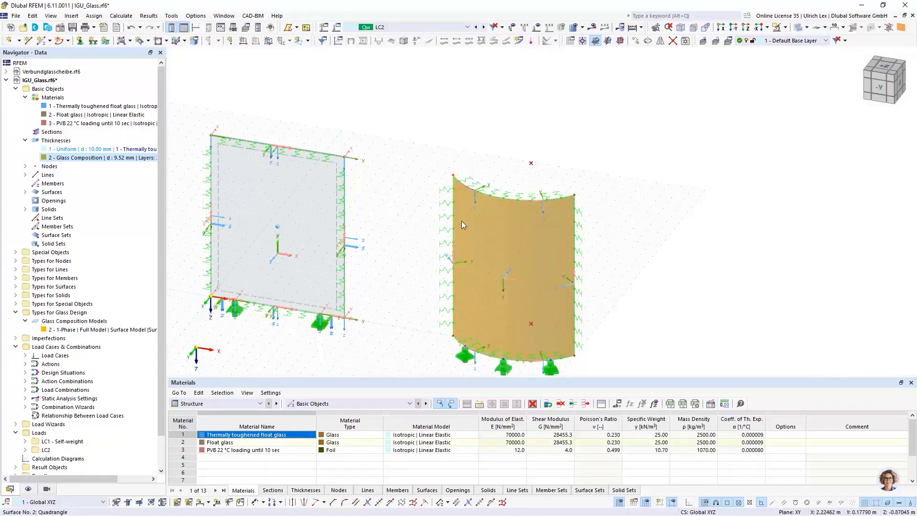
{"action": "right_click", "coordinate": [508, 225]}
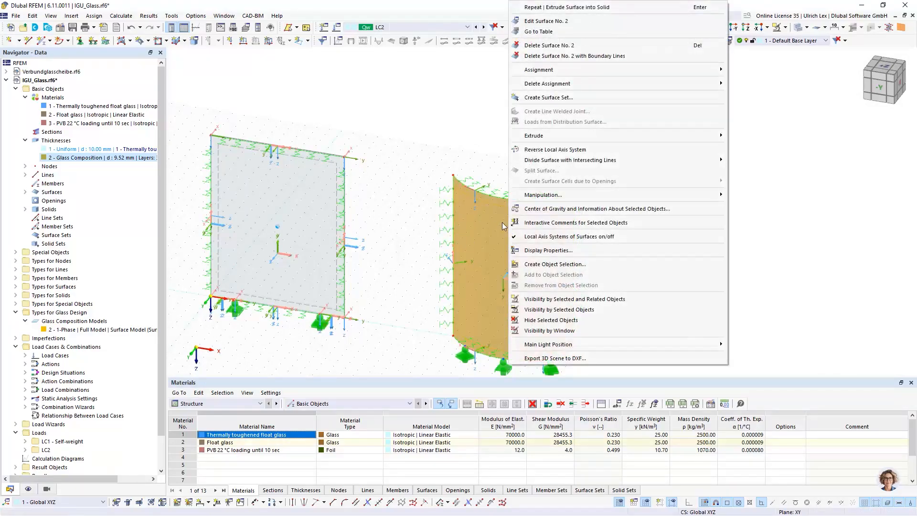
{"action": "mouse_move", "coordinate": [547, 139]}
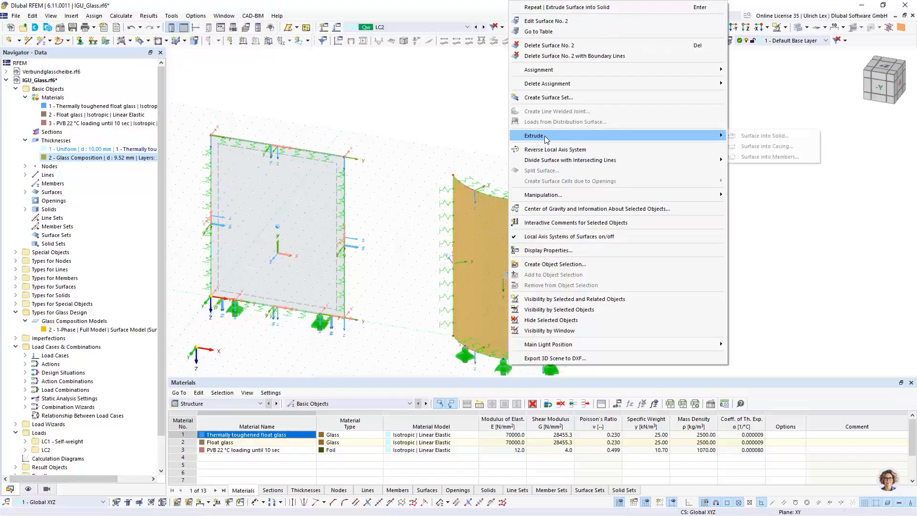
{"action": "left_click", "coordinate": [749, 138]}
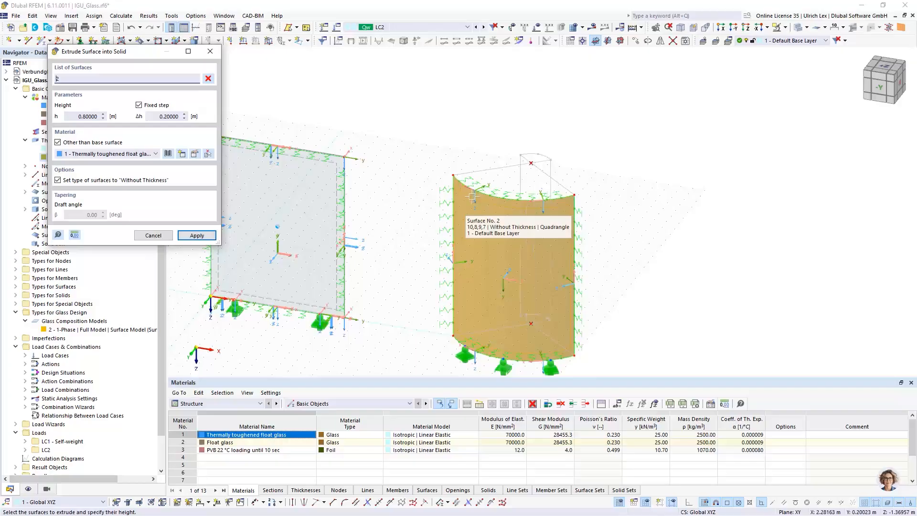
{"action": "left_click", "coordinate": [91, 116]}
{"action": "type", "text": "0,016"}
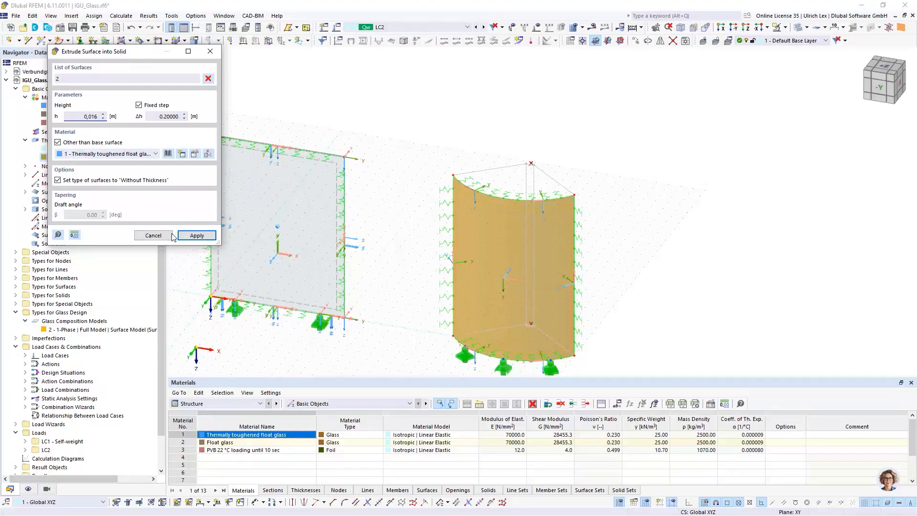
{"action": "left_click", "coordinate": [213, 235]}
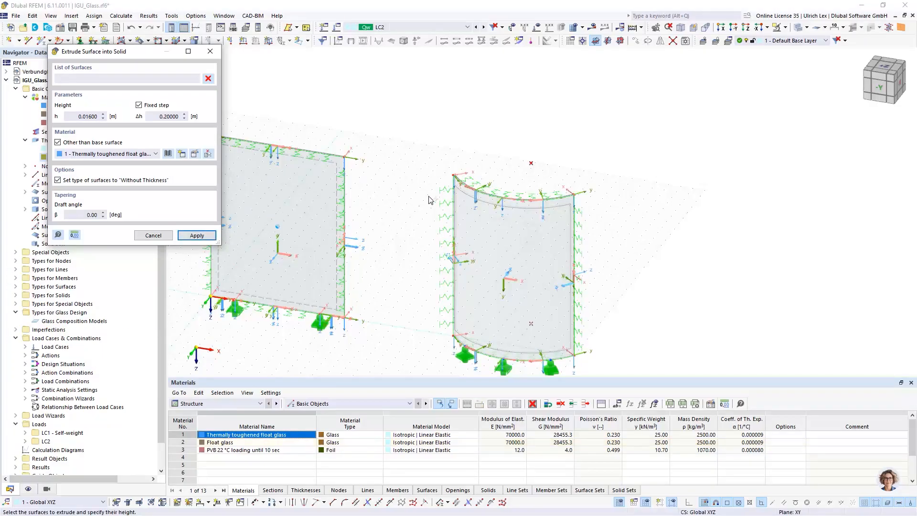
{"action": "key", "text": "Escape"}
Inspect the curved pane's upper corner and compare both extruded panes from an angled view
{"action": "scroll", "coordinate": [457, 171], "scroll_direction": "up", "scroll_amount": 6}
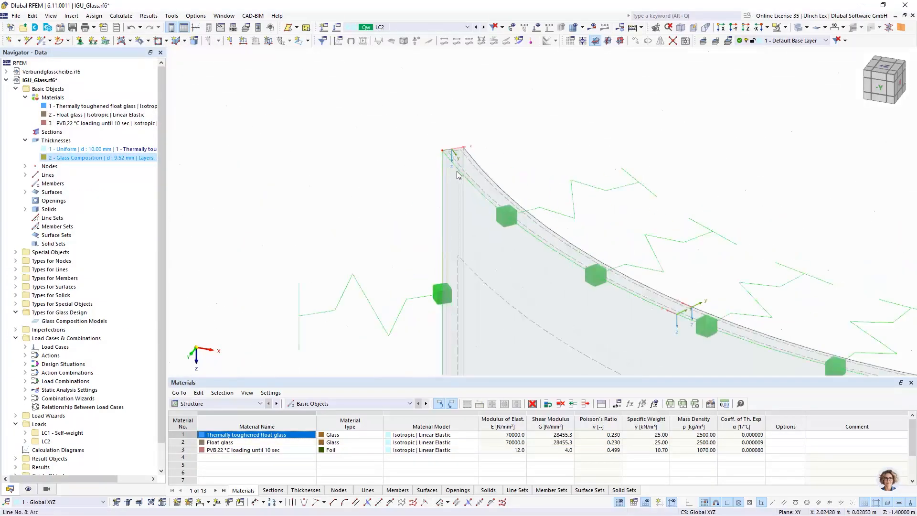
{"action": "scroll", "coordinate": [457, 171], "scroll_direction": "up", "scroll_amount": 2}
{"action": "scroll", "coordinate": [403, 158], "scroll_direction": "down", "scroll_amount": 5}
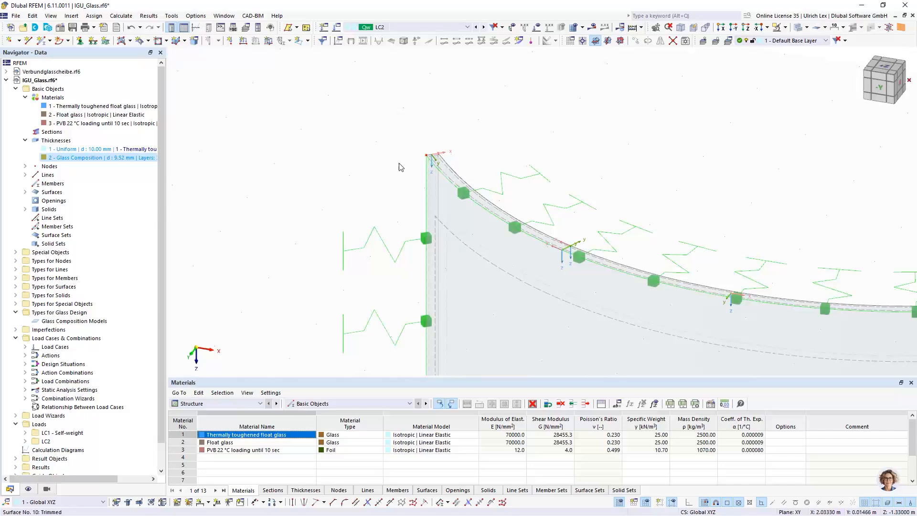
{"action": "scroll", "coordinate": [400, 167], "scroll_direction": "down", "scroll_amount": 5}
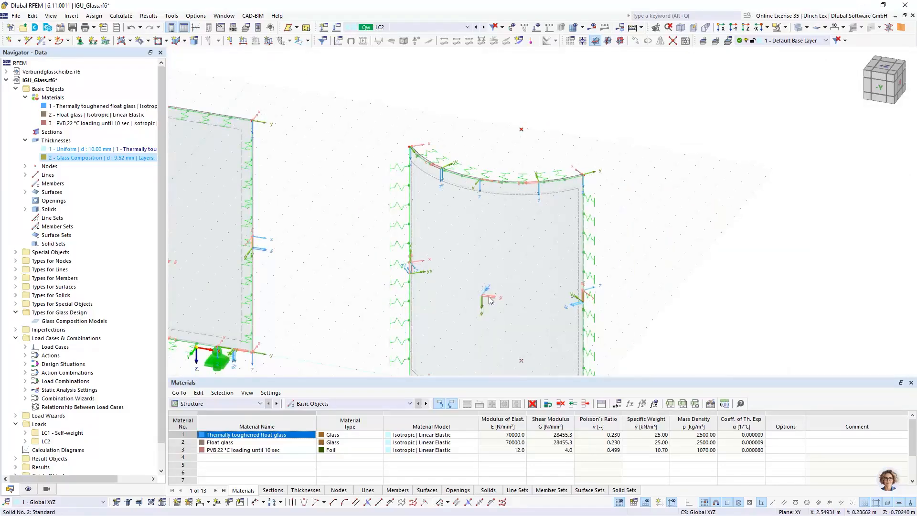
{"action": "scroll", "coordinate": [478, 227], "scroll_direction": "down", "scroll_amount": 3}
{"action": "scroll", "coordinate": [242, 224], "scroll_direction": "up", "scroll_amount": 3}
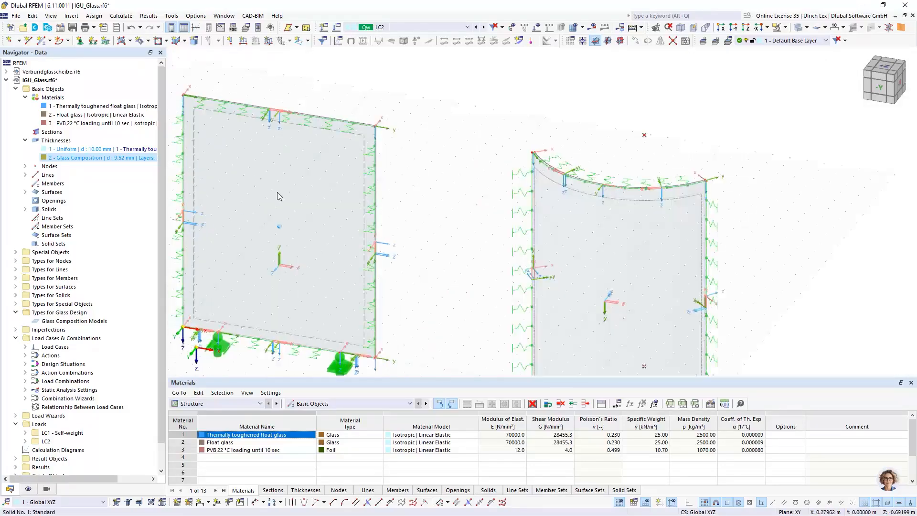
{"action": "scroll", "coordinate": [334, 201], "scroll_direction": "down", "scroll_amount": 2}
{"action": "middle_click_drag", "start_coordinate": [432, 292], "coordinate": [394, 273], "text": "ctrl"}
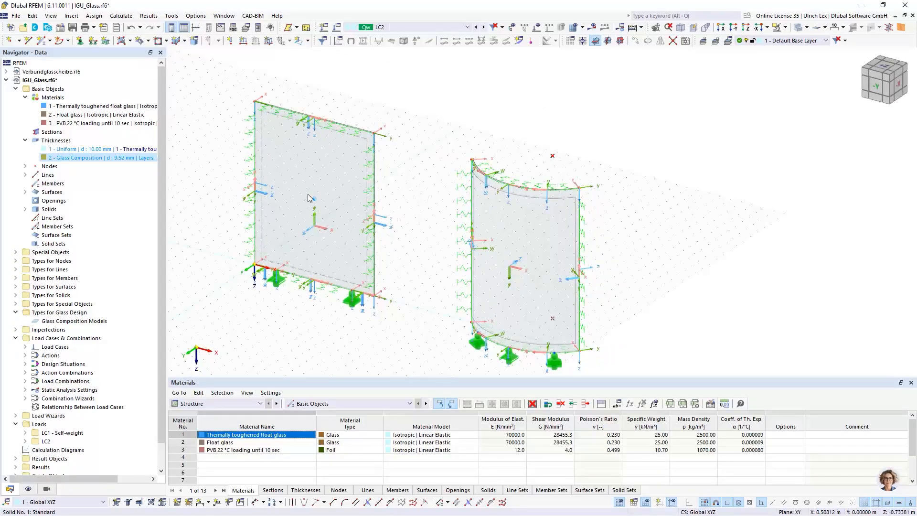
List the model's solids, check the material assigned to the two extruded gas layers, and examine the flat pane's upper corner
{"action": "scroll", "coordinate": [308, 198], "scroll_direction": "up", "scroll_amount": 5}
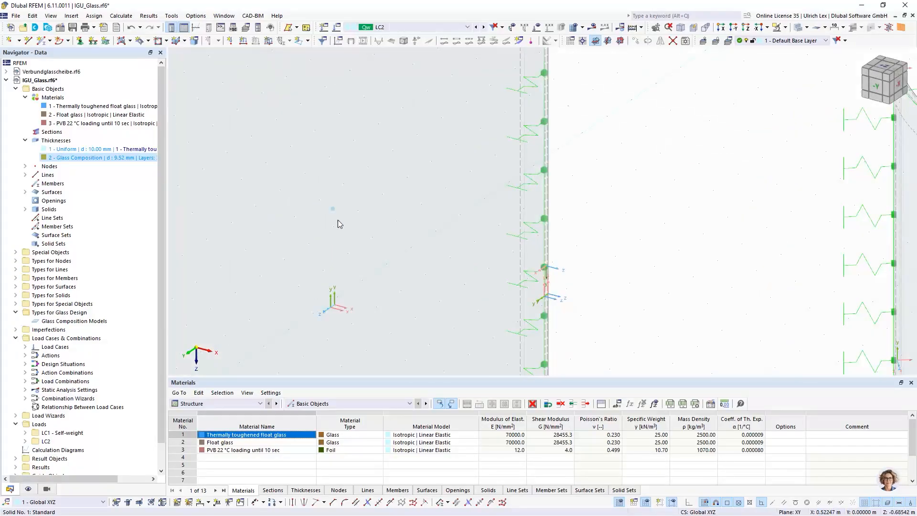
{"action": "left_click", "coordinate": [25, 209]}
{"action": "left_click", "coordinate": [70, 226]}
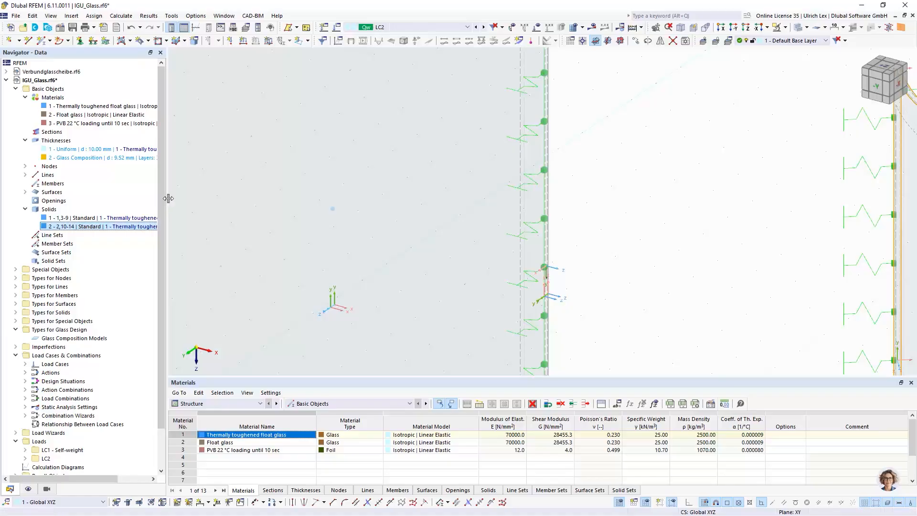
{"action": "mouse_move", "coordinate": [166, 203]}
{"action": "left_mouse_down"}
{"action": "mouse_move", "coordinate": [213, 205]}
{"action": "mouse_move", "coordinate": [176, 205]}
{"action": "left_mouse_up"}
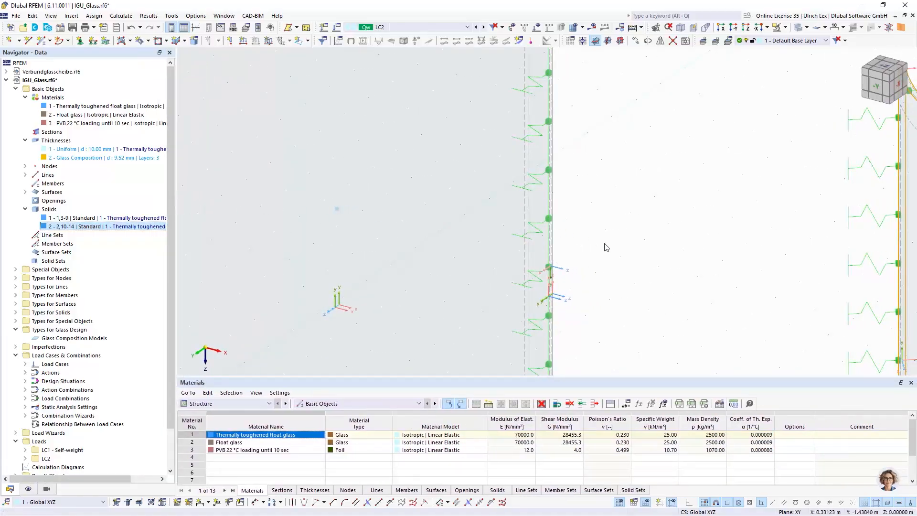
{"action": "scroll", "coordinate": [597, 244], "scroll_direction": "down", "scroll_amount": 3}
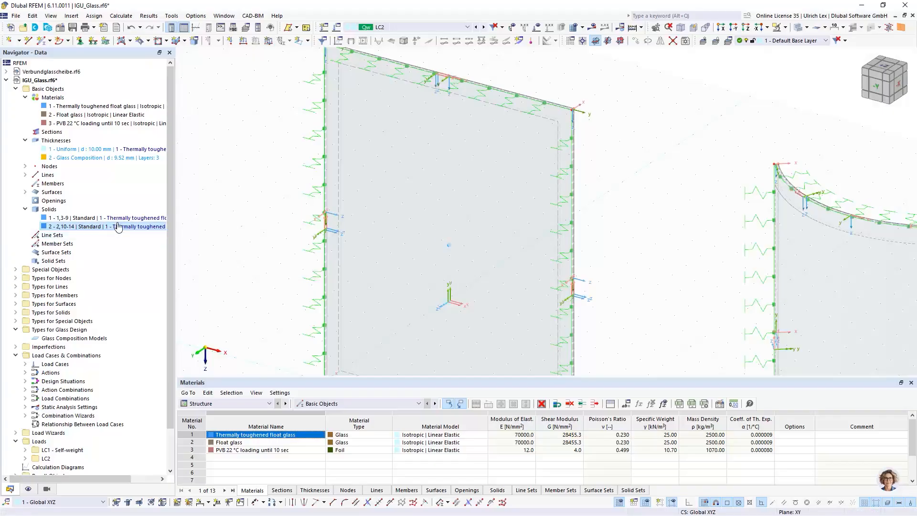
{"action": "scroll", "coordinate": [551, 96], "scroll_direction": "up", "scroll_amount": 1}
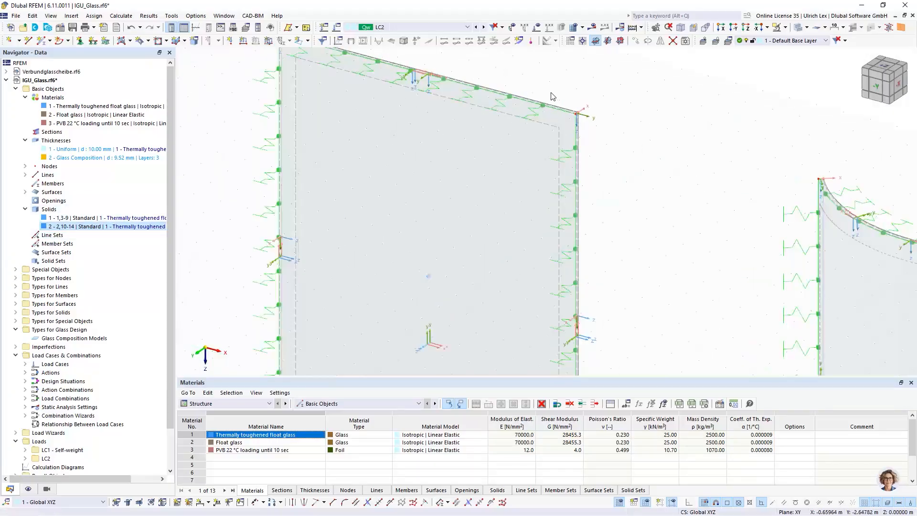
{"action": "scroll", "coordinate": [552, 95], "scroll_direction": "up", "scroll_amount": 1}
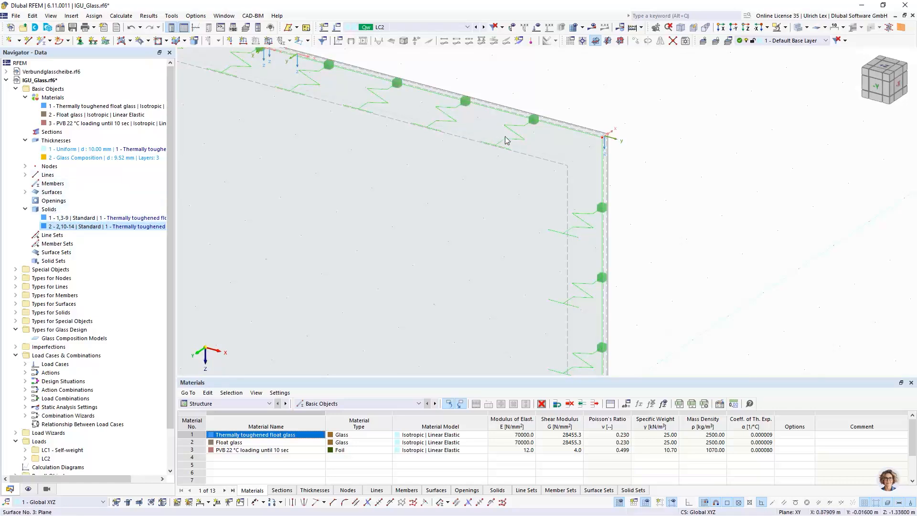
List the surfaces, display the model as wireframe, and set the stiffness type of the flat unit's surfaces 1 and 3 to Standard
{"action": "left_click", "coordinate": [25, 192]}
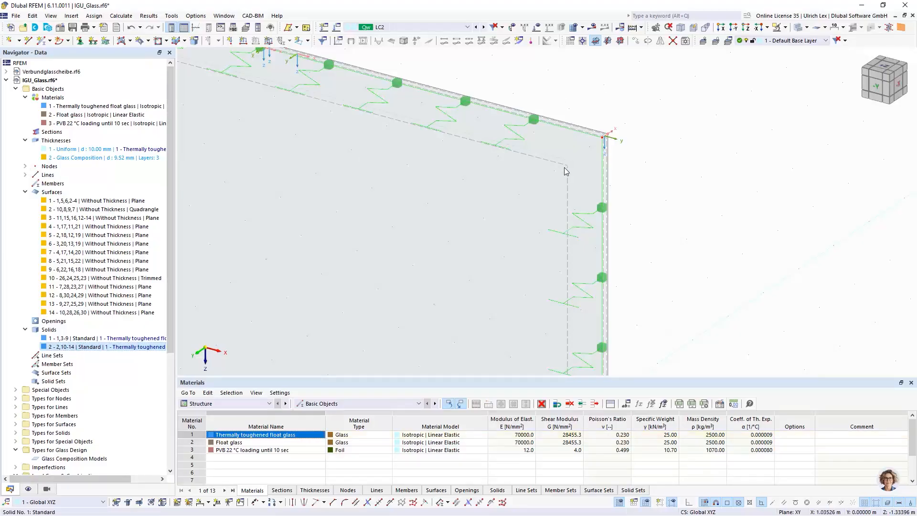
{"action": "left_click", "coordinate": [798, 26]}
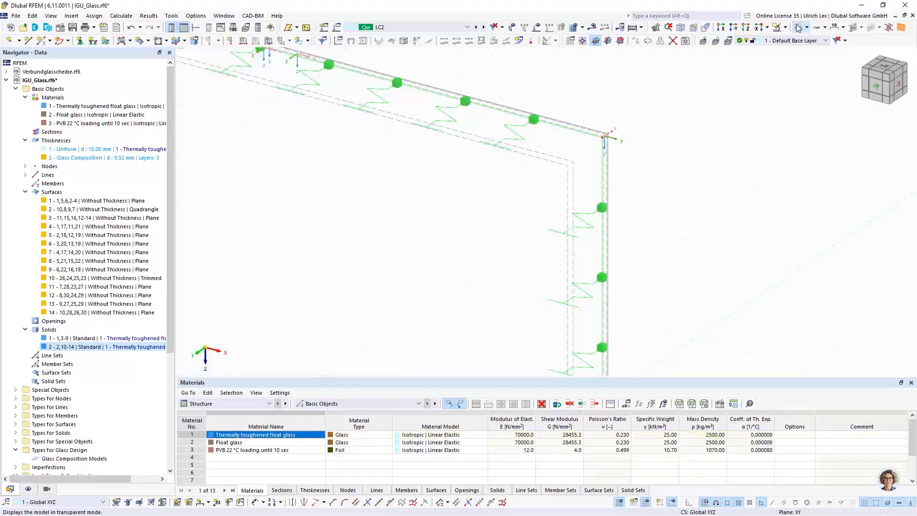
{"action": "double_click", "coordinate": [574, 167]}
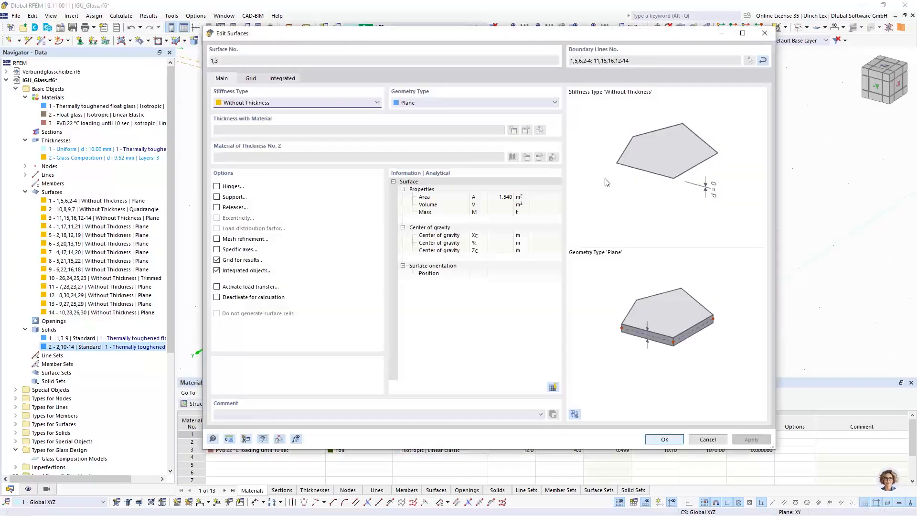
{"action": "left_click", "coordinate": [270, 105]}
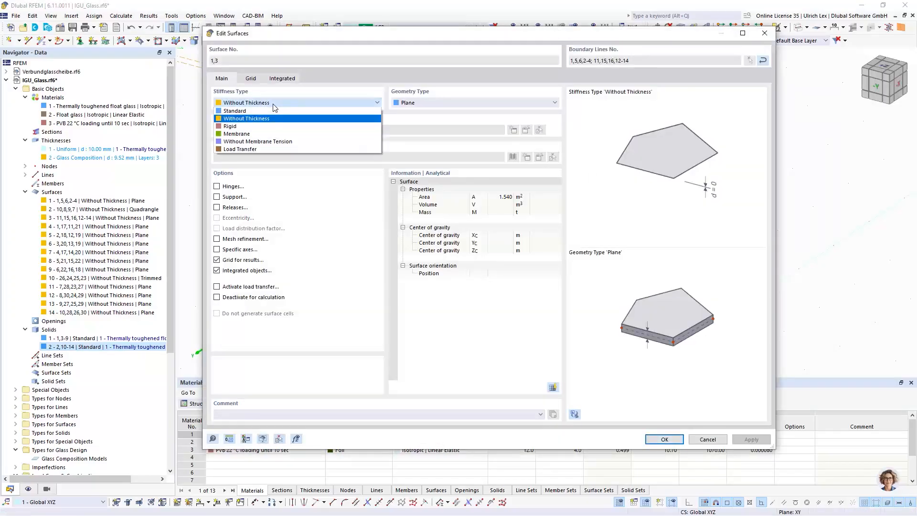
{"action": "left_click", "coordinate": [244, 104]}
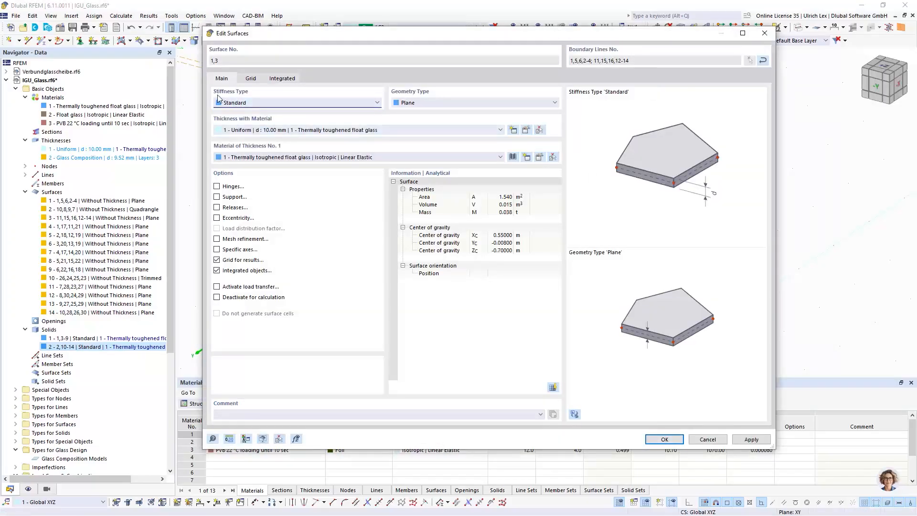
{"action": "left_click", "coordinate": [396, 131]}
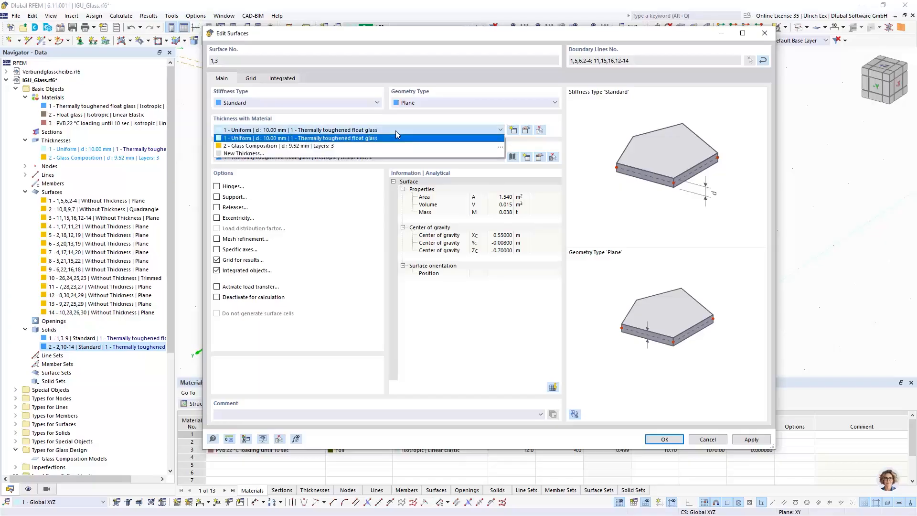
Assign the 9.52 mm three-layer glass composition thickness to surfaces 1 and 3 and apply the surface edits
{"action": "left_click", "coordinate": [267, 146]}
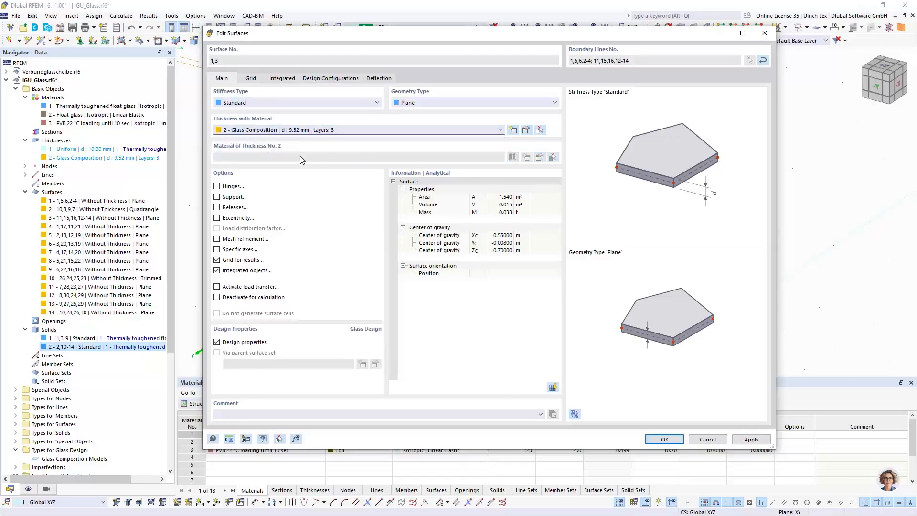
{"action": "left_click", "coordinate": [667, 439]}
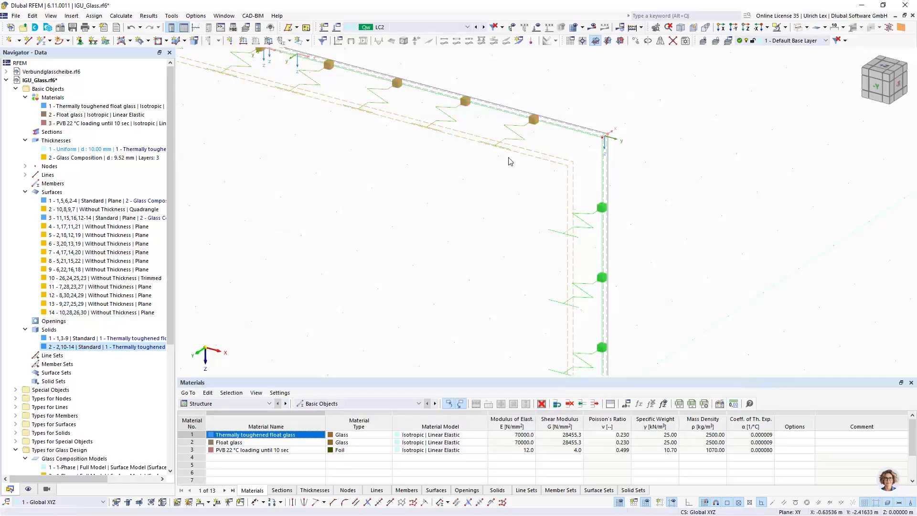
Set curved surfaces 2 and 10 to Standard stiffness, Quadrangle geometry and the 9.52 mm three-layer glass composition thickness
{"action": "scroll", "coordinate": [500, 219], "scroll_direction": "up", "scroll_amount": 5}
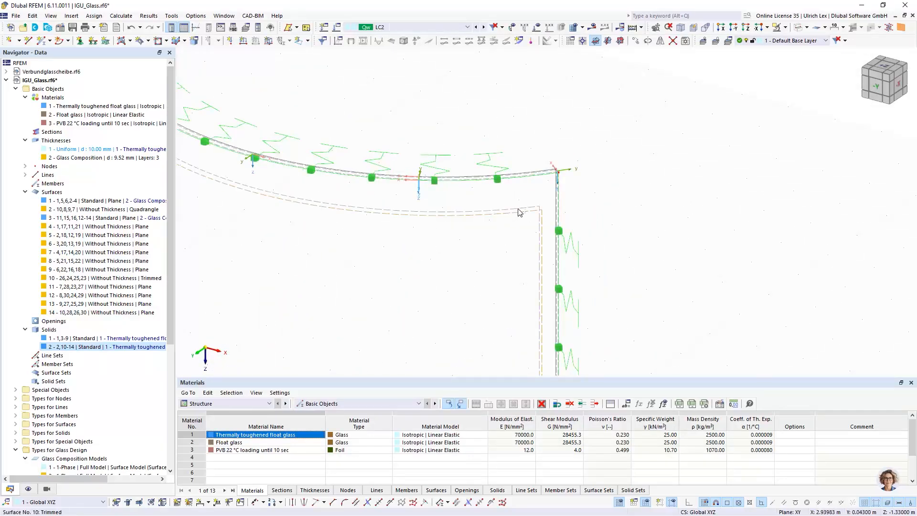
{"action": "double_click", "coordinate": [519, 212]}
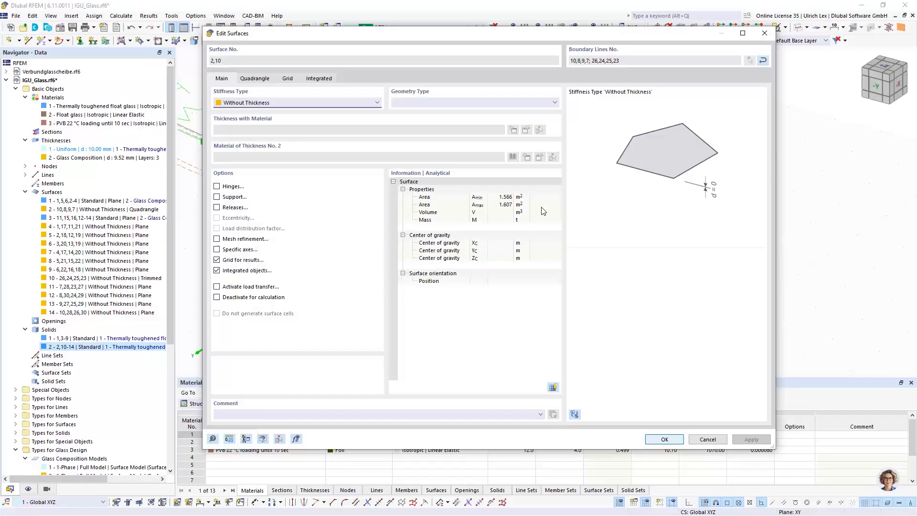
{"action": "left_click", "coordinate": [296, 103]}
{"action": "left_click", "coordinate": [294, 111]}
{"action": "left_click", "coordinate": [414, 102]}
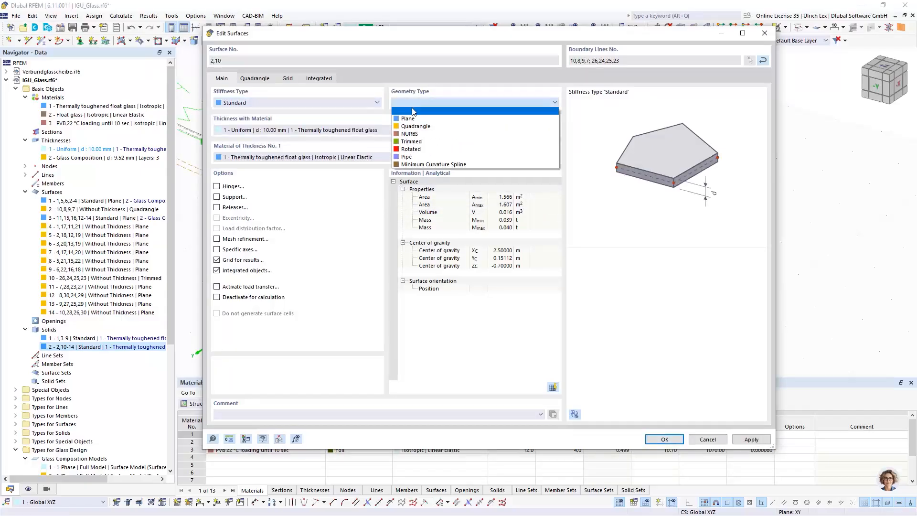
{"action": "left_click", "coordinate": [423, 127]}
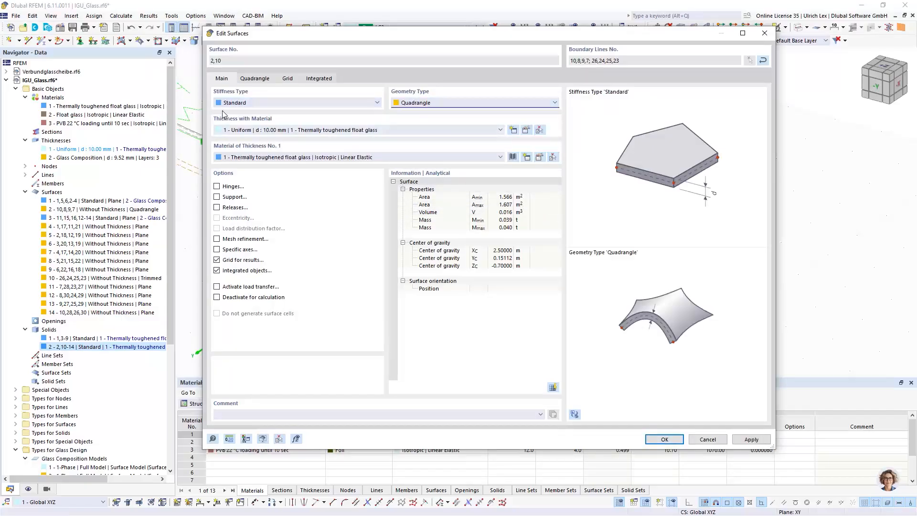
{"action": "left_click", "coordinate": [372, 130]}
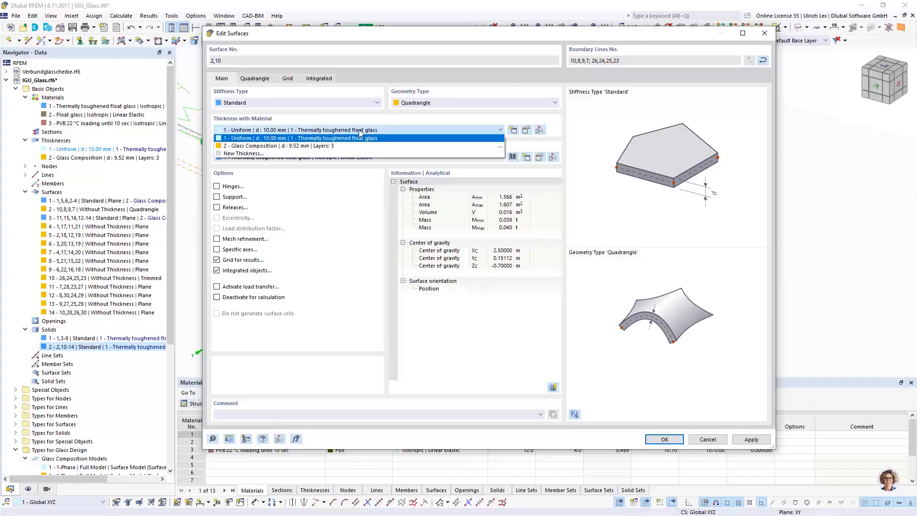
{"action": "left_click", "coordinate": [254, 145]}
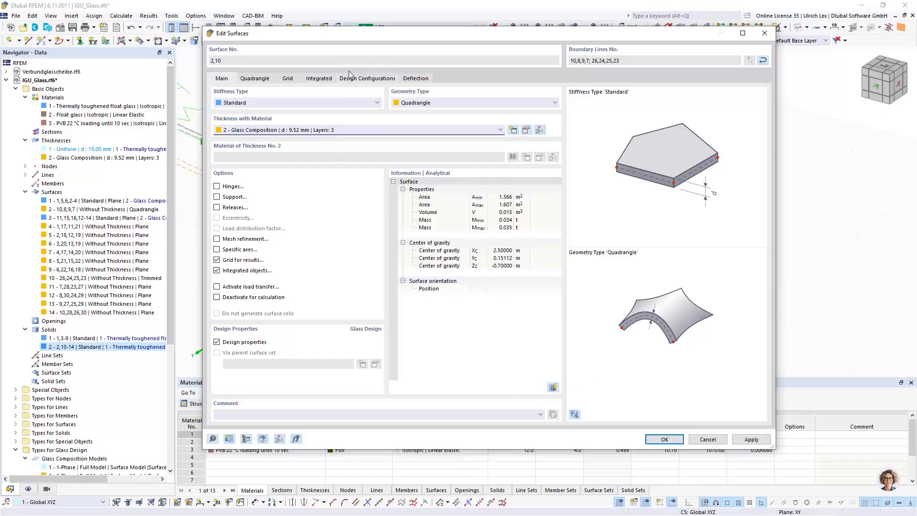
Define the deflection reference length of surfaces 2 and 10 manually, taking it from the curved pane's upper arc line
{"action": "left_click", "coordinate": [424, 79]}
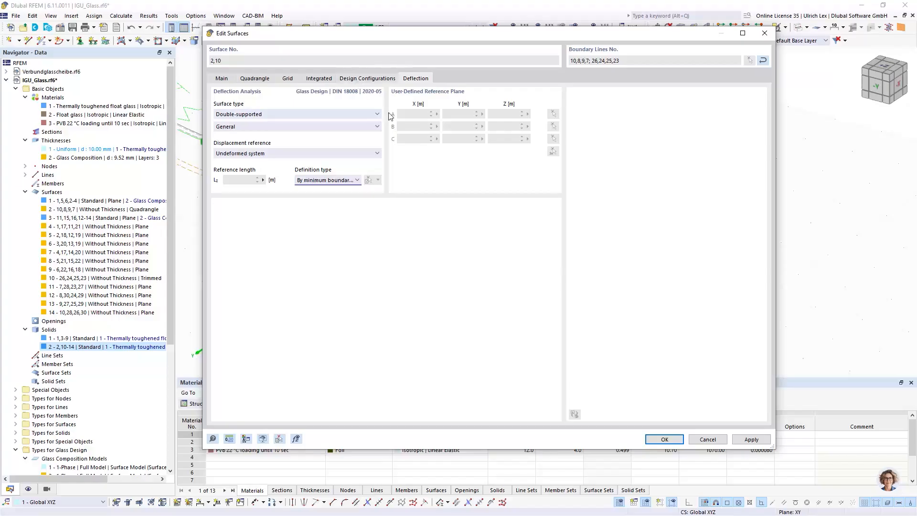
{"action": "left_click", "coordinate": [226, 79]}
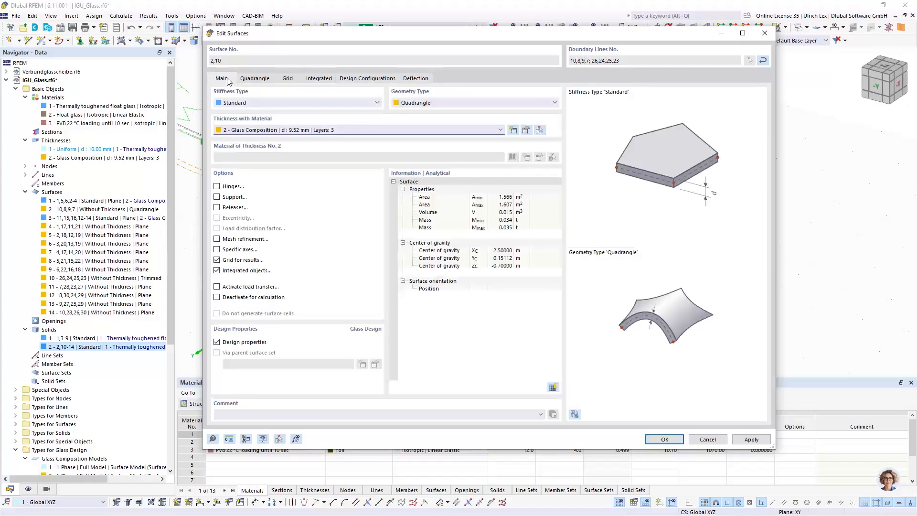
{"action": "left_click", "coordinate": [415, 79]}
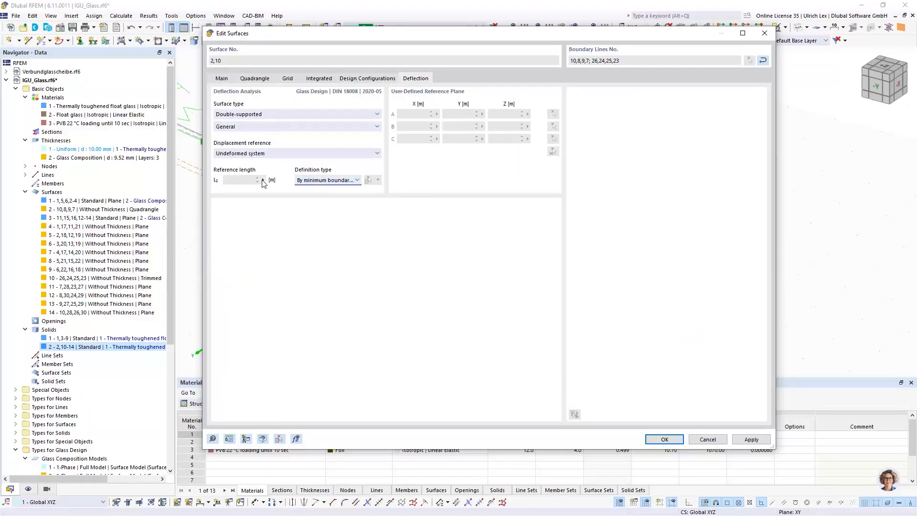
{"action": "left_click", "coordinate": [324, 180]}
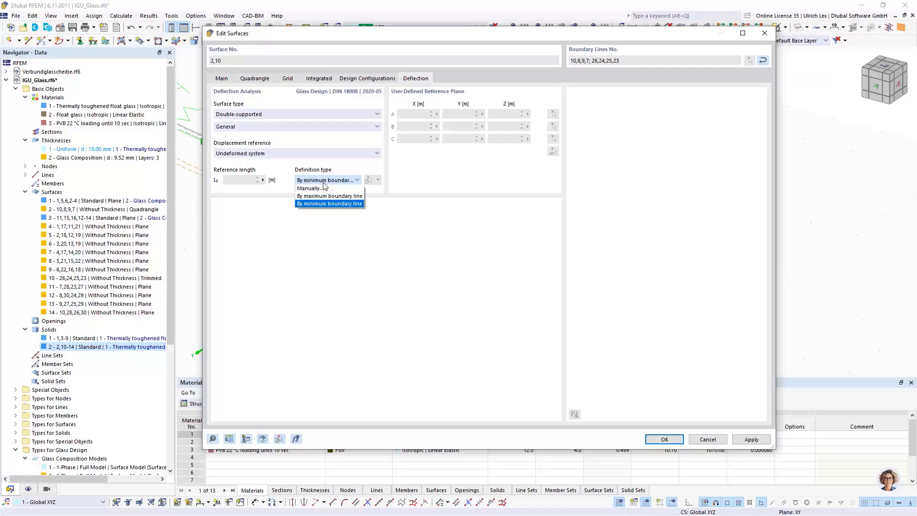
{"action": "left_click", "coordinate": [358, 180]}
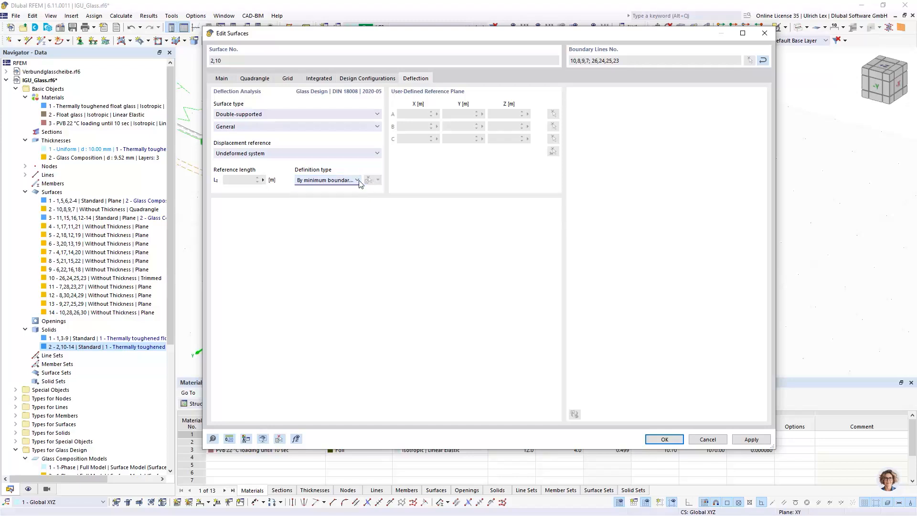
{"action": "left_click", "coordinate": [351, 181]}
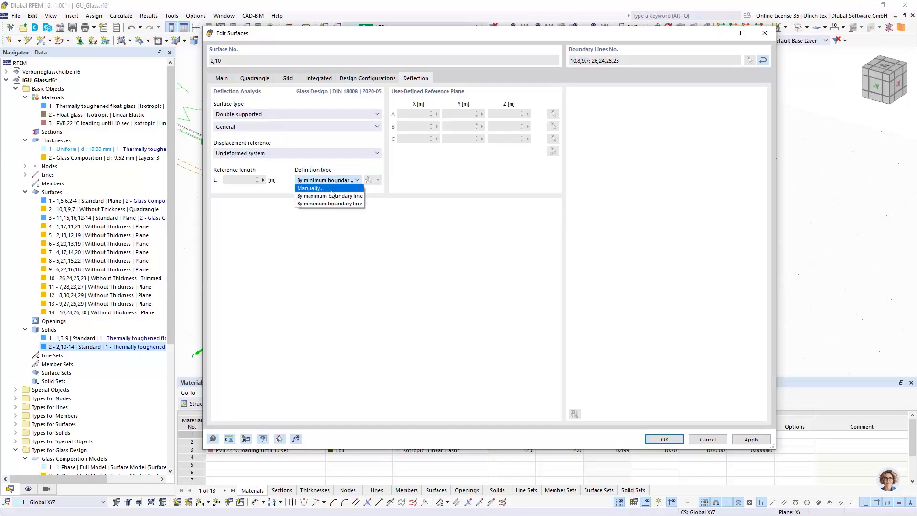
{"action": "left_click", "coordinate": [355, 189]}
{"action": "left_click", "coordinate": [379, 183]}
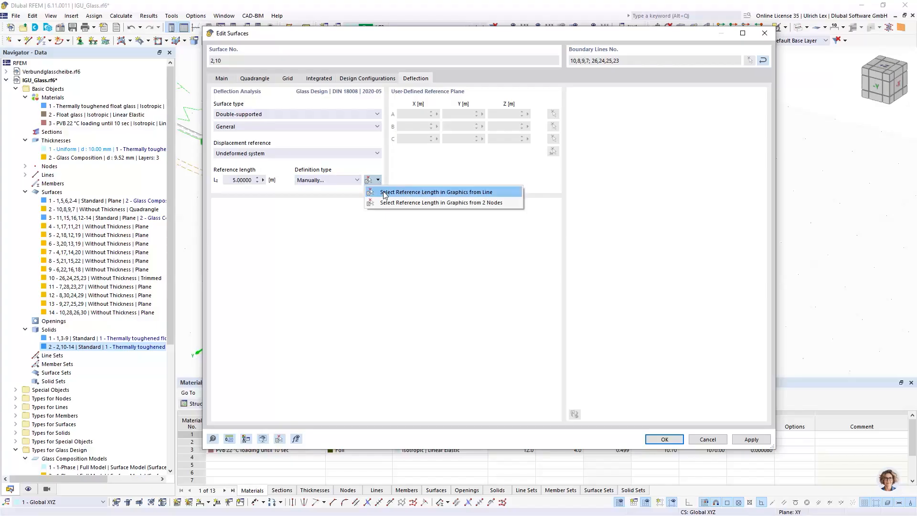
{"action": "left_click", "coordinate": [389, 190]}
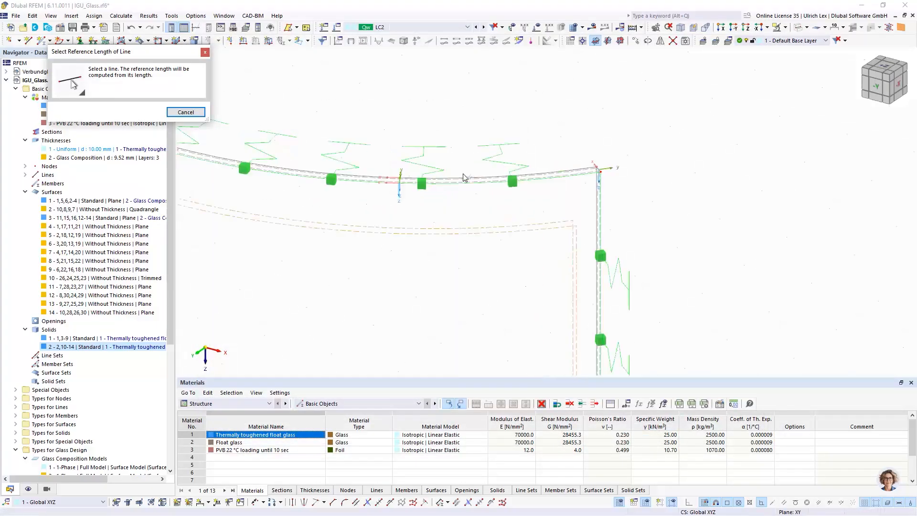
{"action": "left_click", "coordinate": [472, 193]}
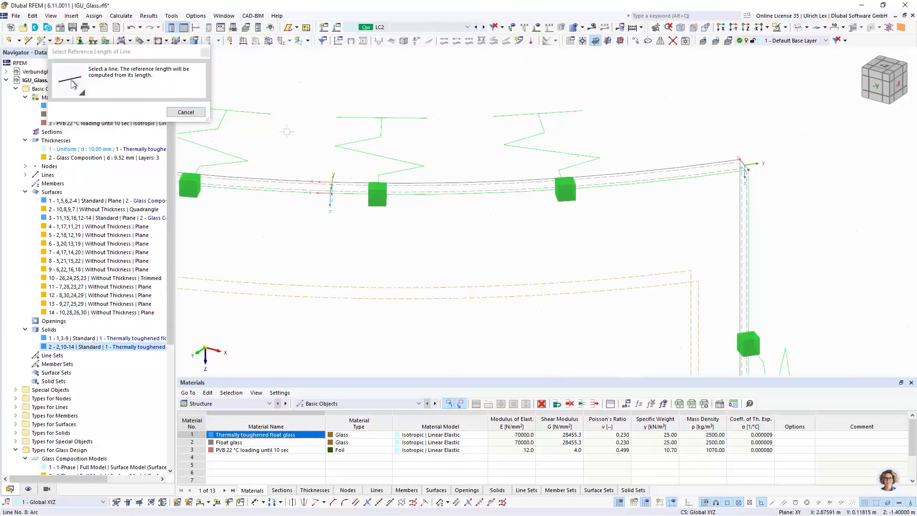
{"action": "left_click", "coordinate": [664, 439]}
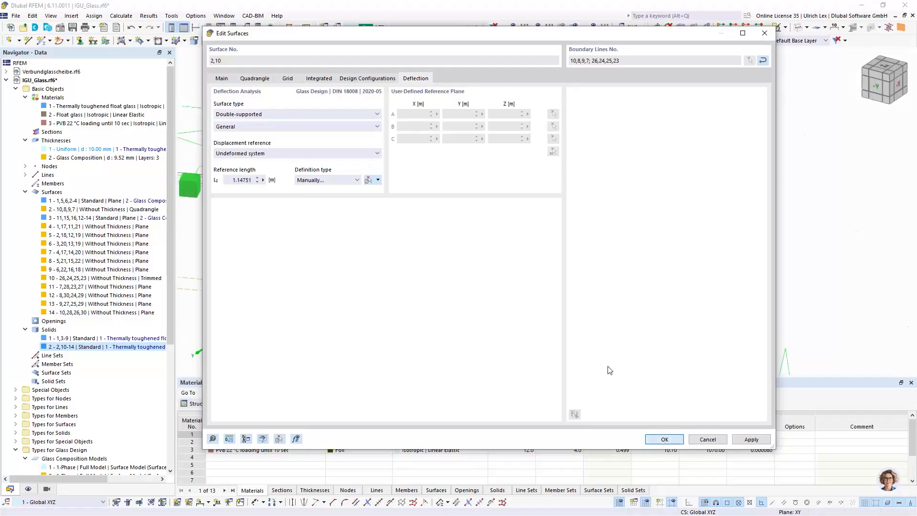
Define the deflection reference length of surfaces 1 and 3 manually, taking it from the flat pane's straight upper edge line
{"action": "scroll", "coordinate": [446, 149], "scroll_direction": "down", "scroll_amount": 10}
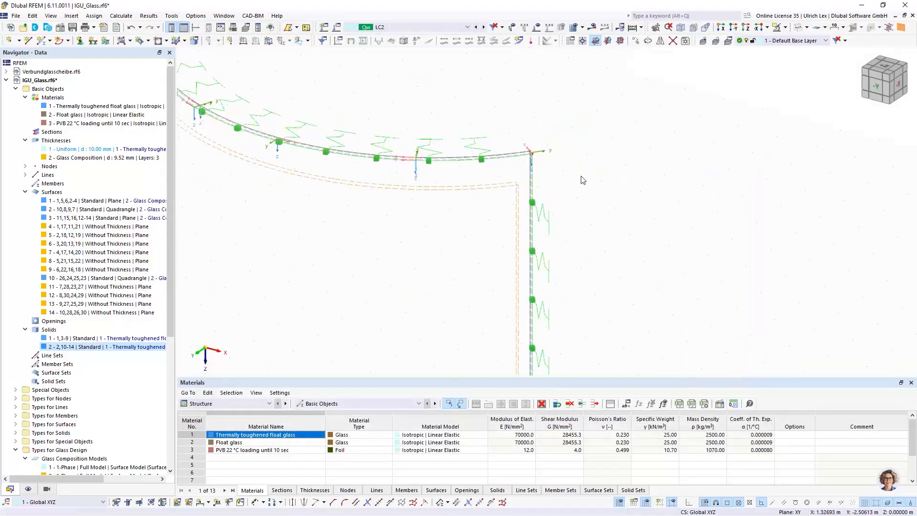
{"action": "scroll", "coordinate": [275, 102], "scroll_direction": "up", "scroll_amount": 5}
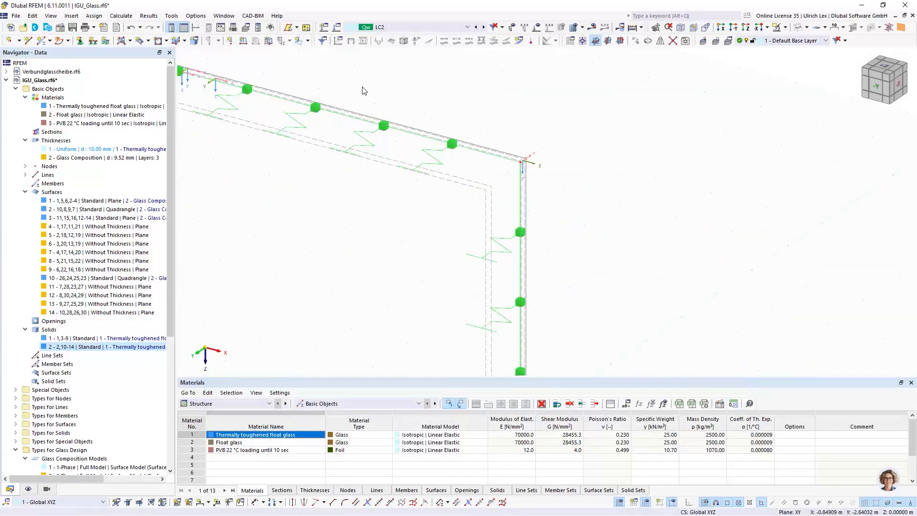
{"action": "double_click", "coordinate": [473, 205]}
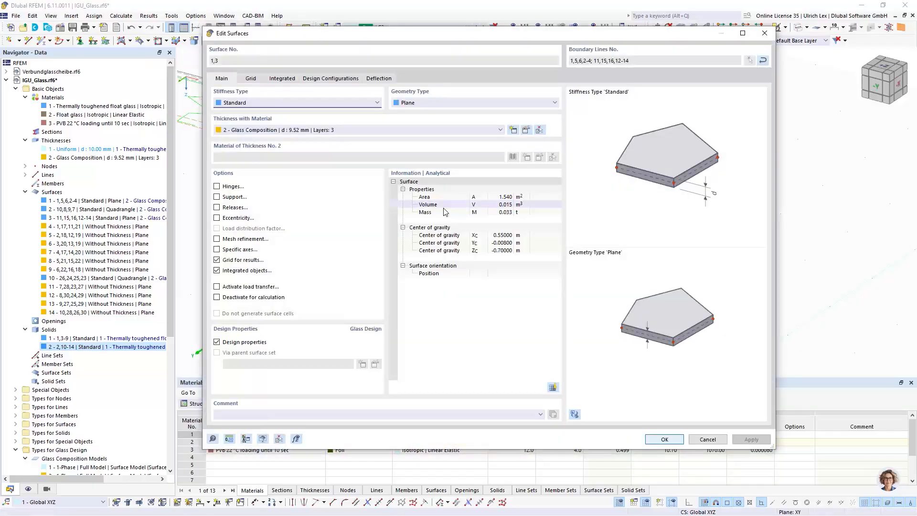
{"action": "left_click", "coordinate": [378, 78]}
{"action": "left_click", "coordinate": [360, 181]}
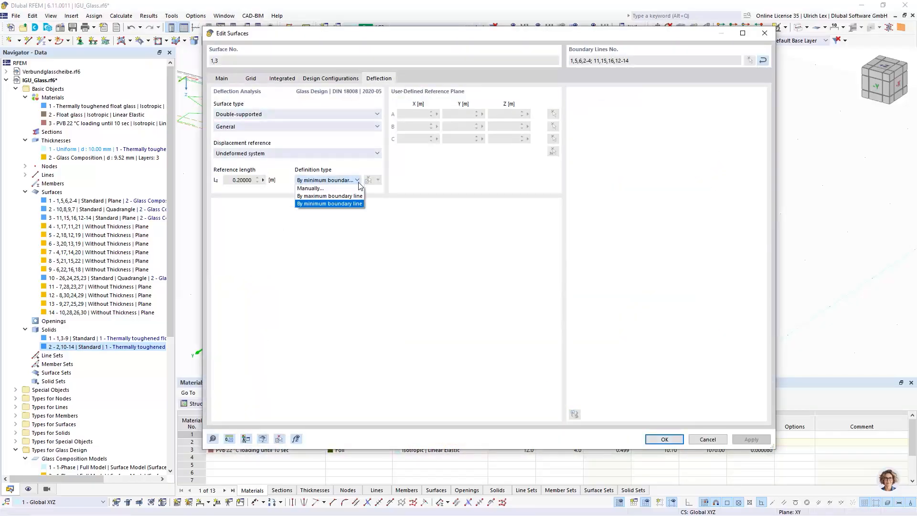
{"action": "left_click", "coordinate": [348, 189]}
{"action": "left_click", "coordinate": [377, 180]}
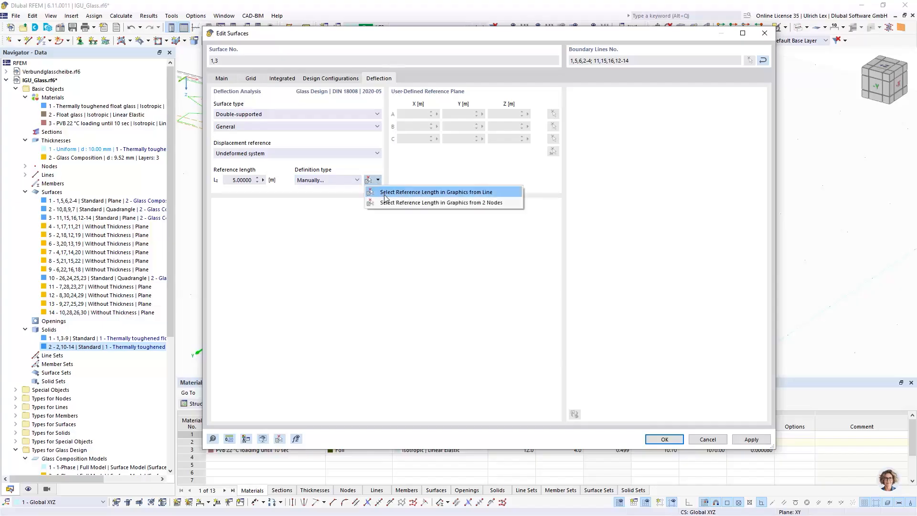
{"action": "left_click", "coordinate": [391, 193]}
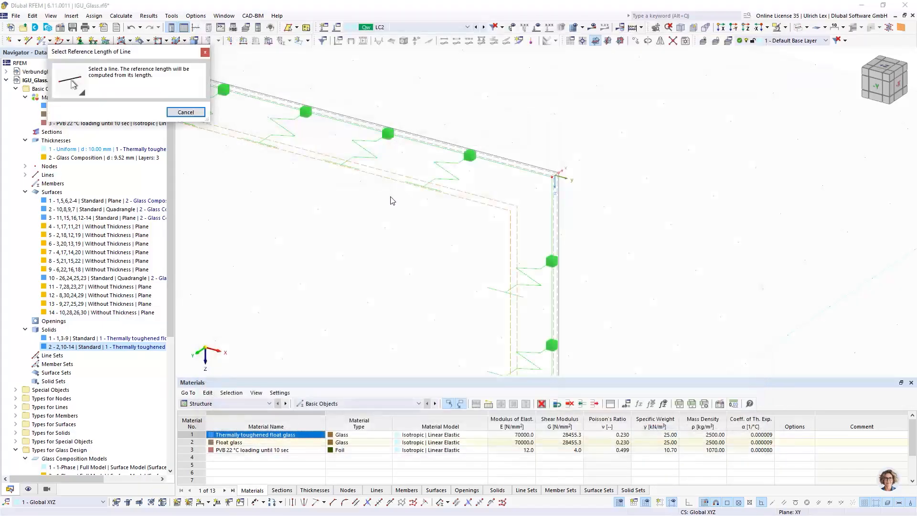
{"action": "left_click", "coordinate": [514, 168]}
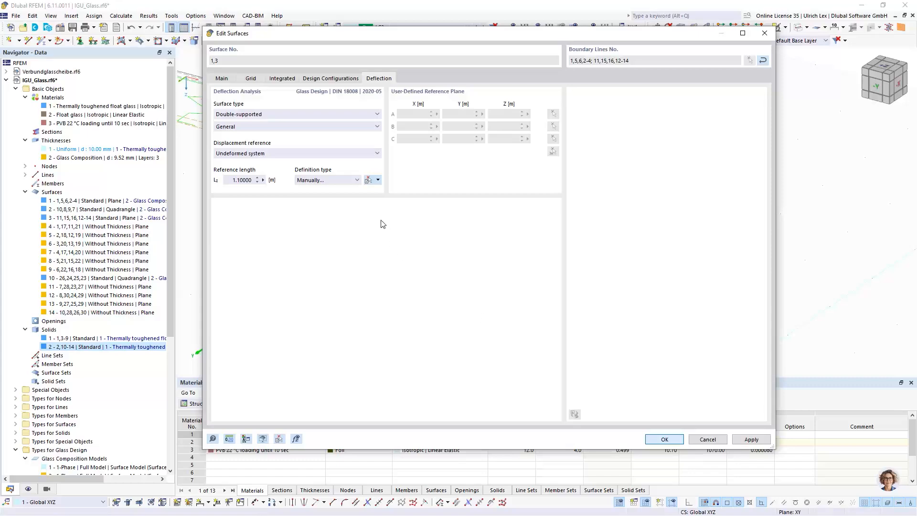
{"action": "key", "text": "Return"}
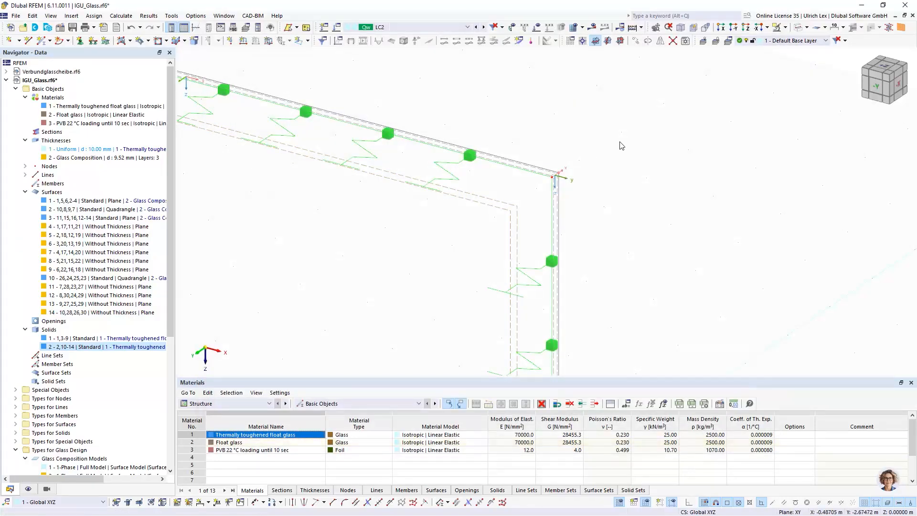
Examine the curved glass unit's upper corner and narrow edge surfaces between the two panes, close up and as a whole
{"action": "scroll", "coordinate": [458, 151], "scroll_direction": "down", "scroll_amount": 10}
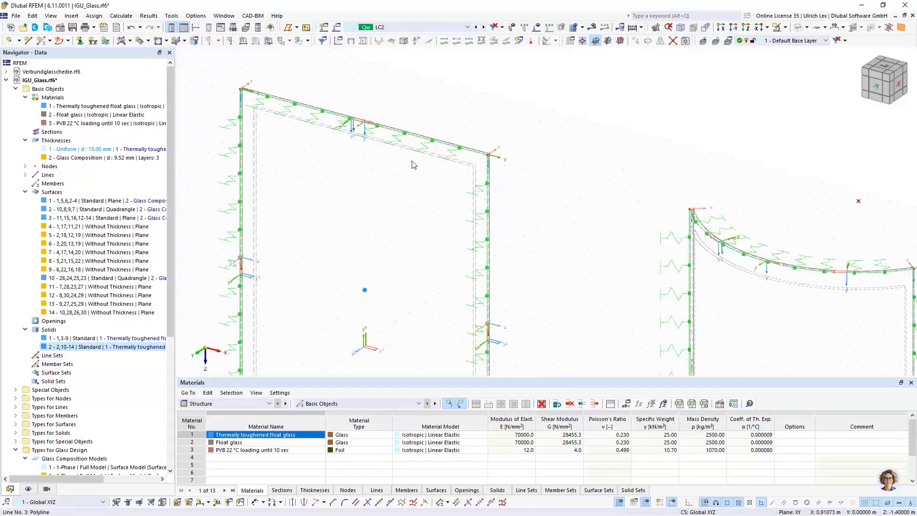
{"action": "scroll", "coordinate": [602, 205], "scroll_direction": "up", "scroll_amount": 2}
{"action": "middle_click_drag", "start_coordinate": [495, 291], "coordinate": [541, 289], "text": "ctrl"}
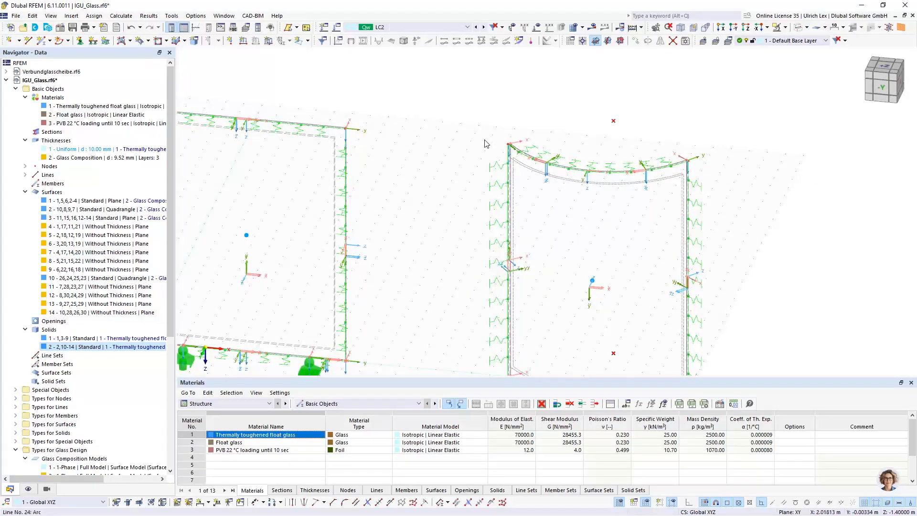
{"action": "scroll", "coordinate": [551, 154], "scroll_direction": "up", "scroll_amount": 8}
{"action": "scroll", "coordinate": [550, 154], "scroll_direction": "up", "scroll_amount": 4}
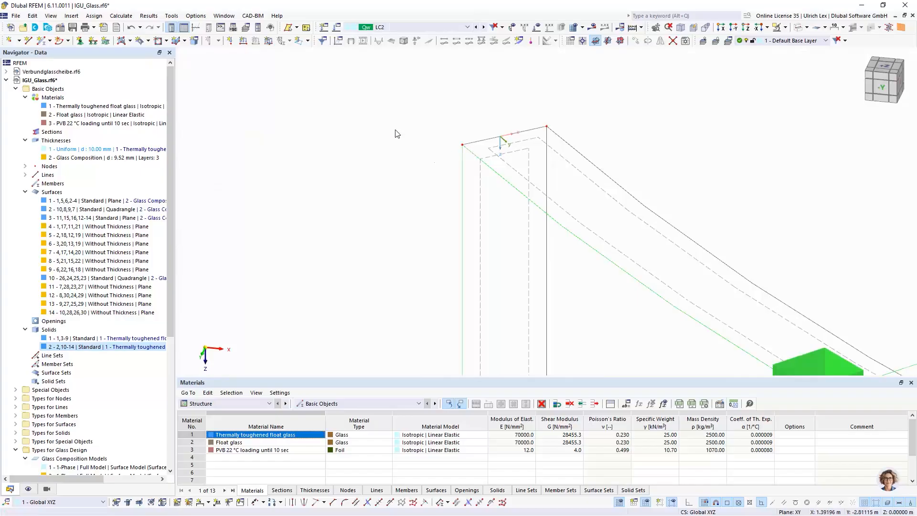
{"action": "scroll", "coordinate": [480, 161], "scroll_direction": "down", "scroll_amount": 2}
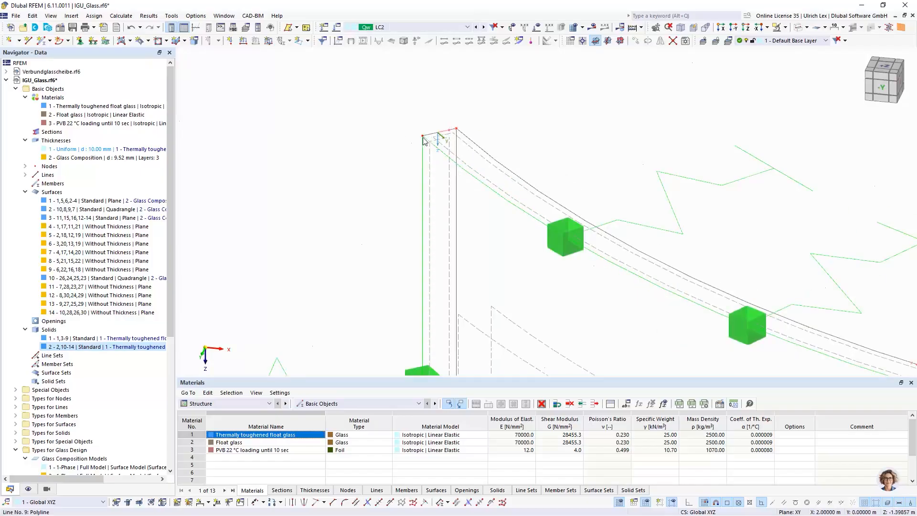
{"action": "scroll", "coordinate": [377, 113], "scroll_direction": "down", "scroll_amount": 3}
{"action": "scroll", "coordinate": [431, 250], "scroll_direction": "down", "scroll_amount": 5}
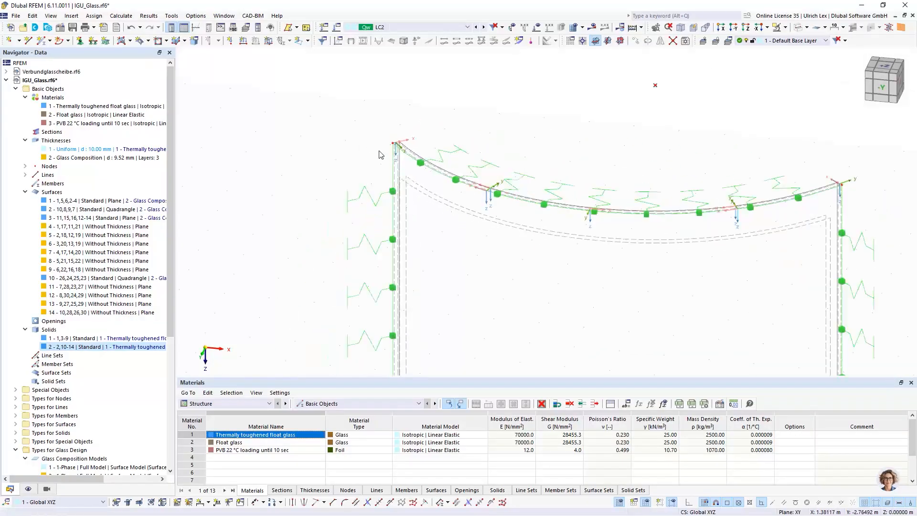
{"action": "scroll", "coordinate": [388, 153], "scroll_direction": "up", "scroll_amount": 5}
{"action": "scroll", "coordinate": [388, 152], "scroll_direction": "up", "scroll_amount": 2}
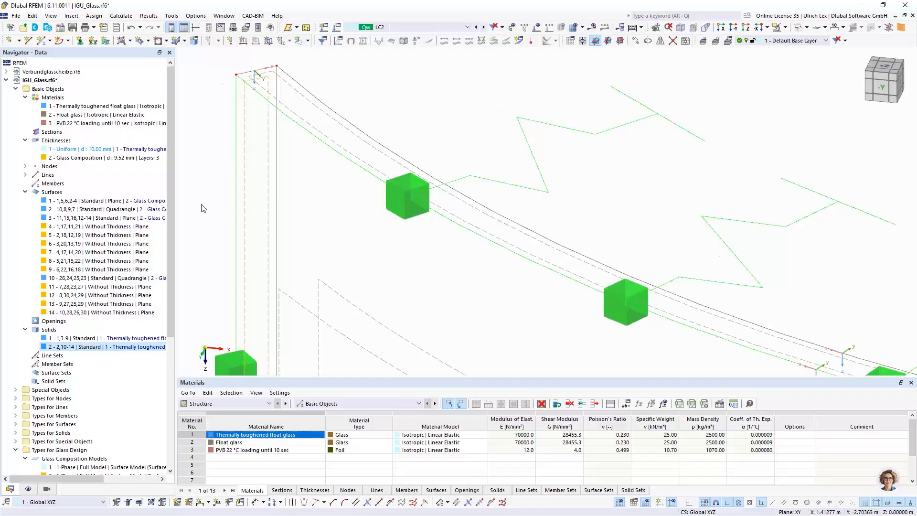
{"action": "scroll", "coordinate": [248, 143], "scroll_direction": "down", "scroll_amount": 3}
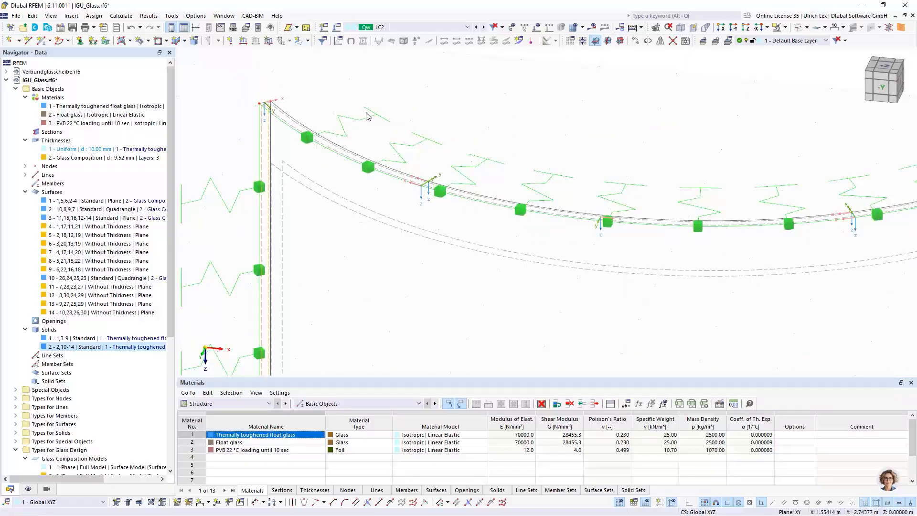
{"action": "scroll", "coordinate": [273, 89], "scroll_direction": "down", "scroll_amount": 3}
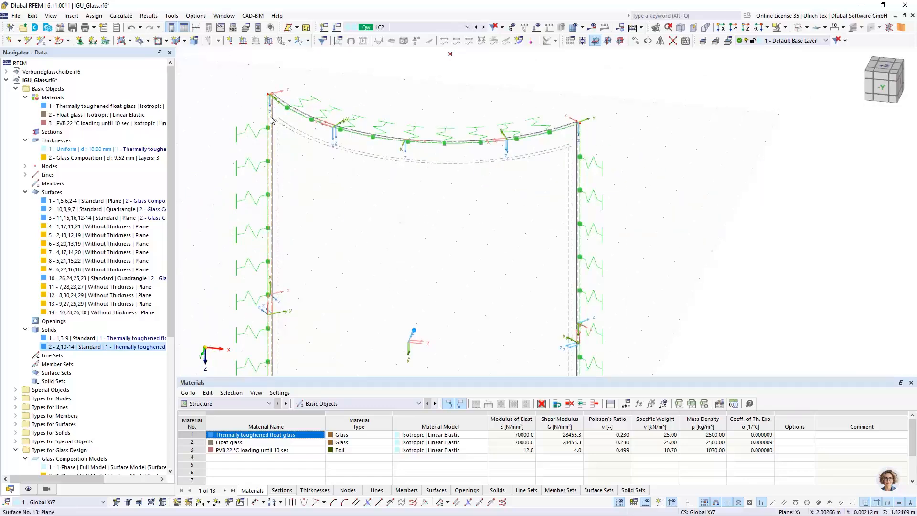
{"action": "scroll", "coordinate": [269, 115], "scroll_direction": "up", "scroll_amount": 3}
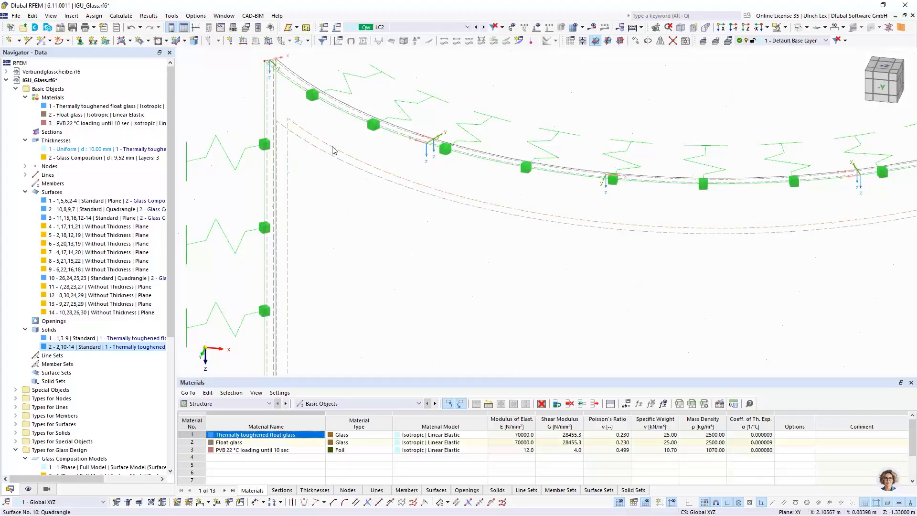
Examine the curved glass unit's upper arc edge and the narrow surfaces between its two panes
{"action": "scroll", "coordinate": [296, 119], "scroll_direction": "down", "scroll_amount": 3}
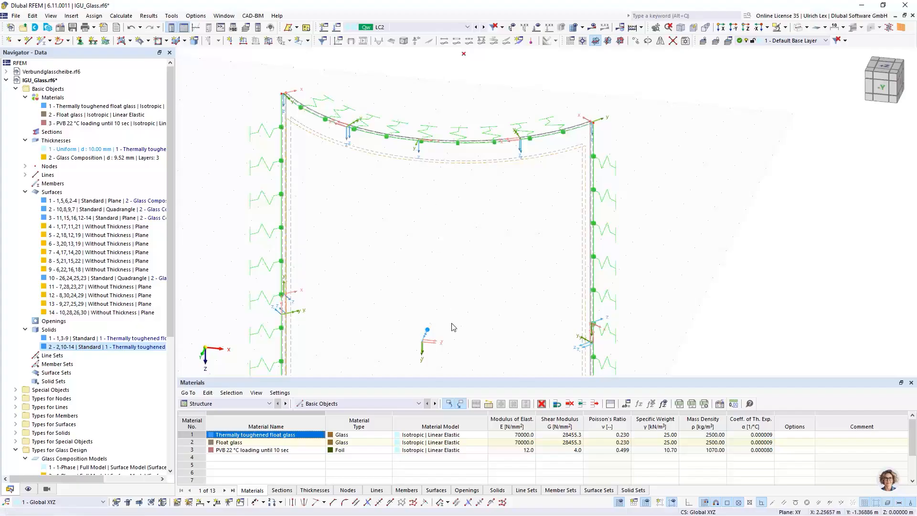
{"action": "scroll", "coordinate": [452, 320], "scroll_direction": "up", "scroll_amount": 2}
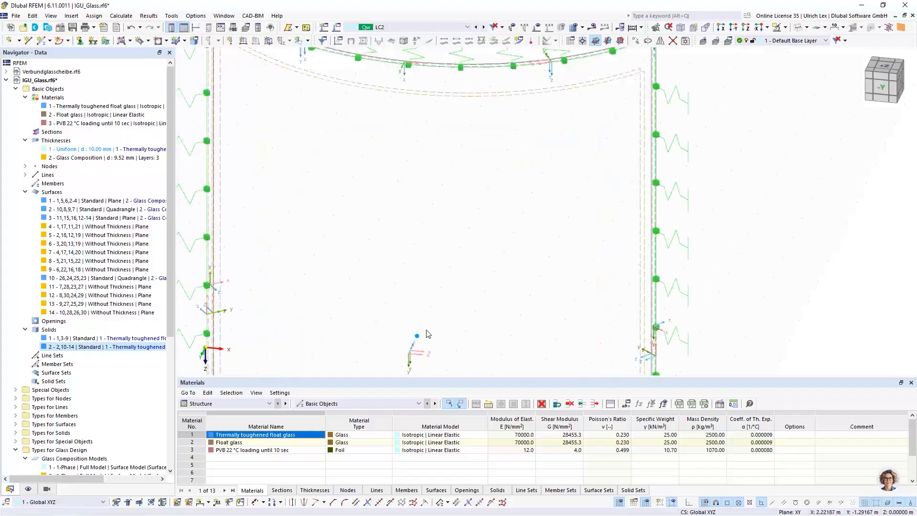
{"action": "scroll", "coordinate": [419, 344], "scroll_direction": "down", "scroll_amount": 1}
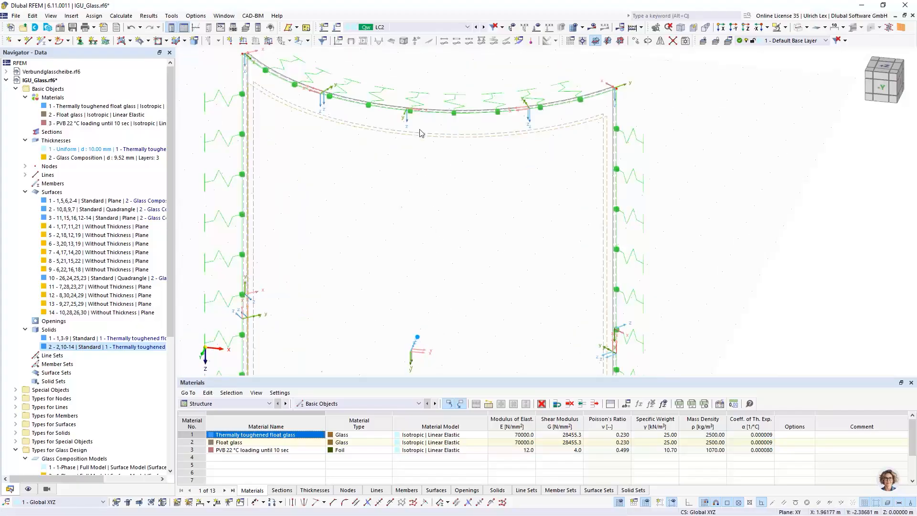
{"action": "scroll", "coordinate": [421, 130], "scroll_direction": "up", "scroll_amount": 6}
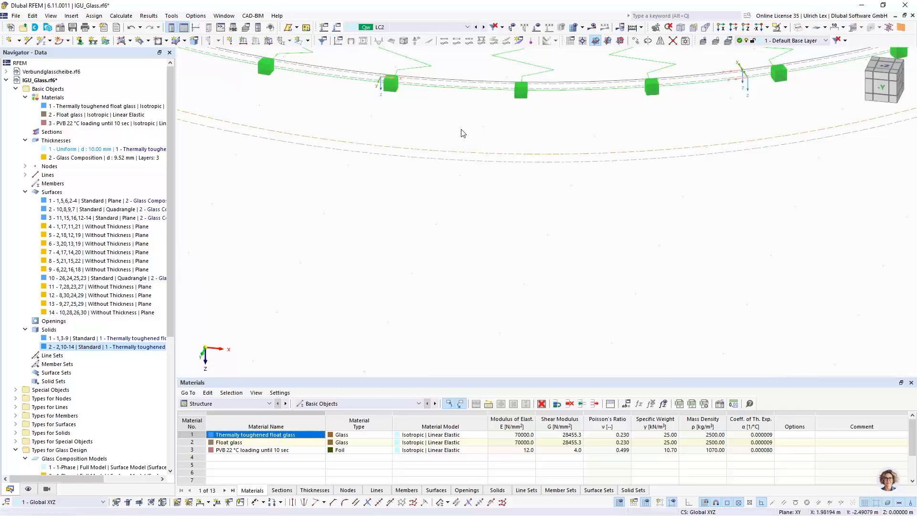
{"action": "scroll", "coordinate": [454, 125], "scroll_direction": "down", "scroll_amount": 4}
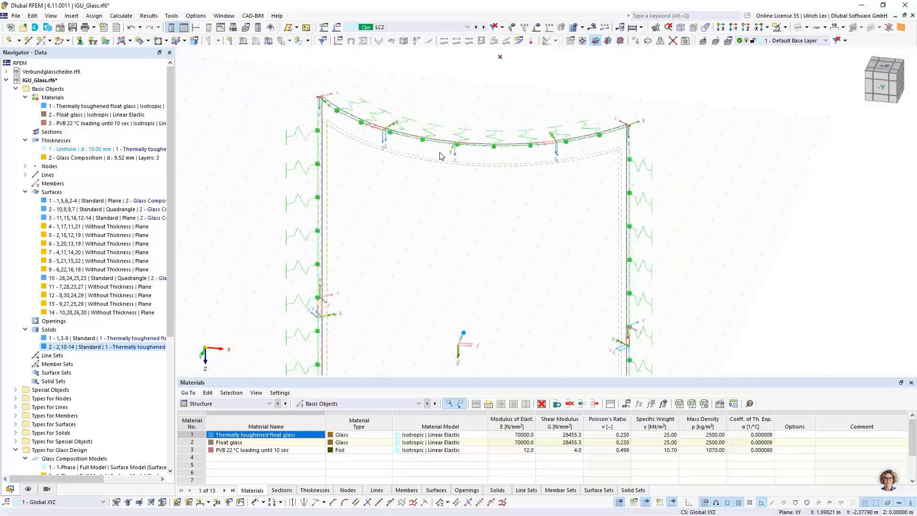
{"action": "scroll", "coordinate": [315, 129], "scroll_direction": "up", "scroll_amount": 6}
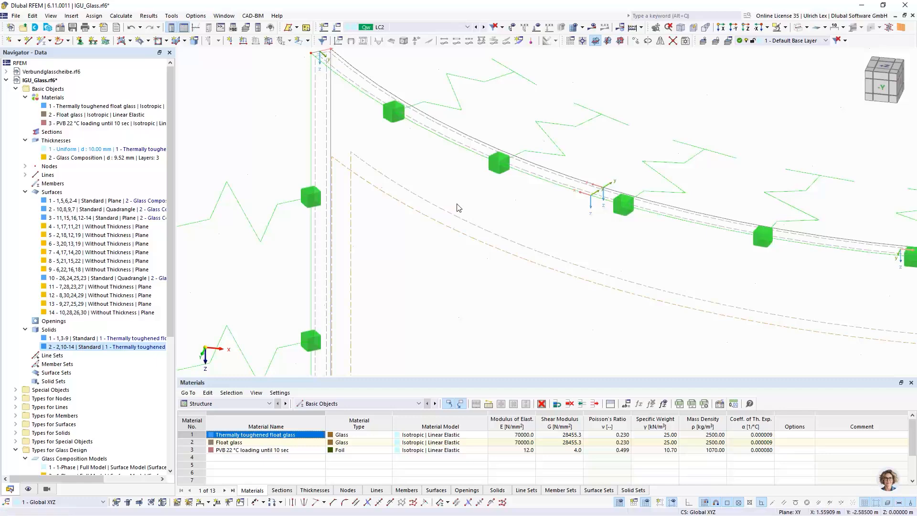
Set the curved unit's edge surfaces 12 and 13 to Standard stiffness and open their uniform 10 mm thickness for editing
{"action": "scroll", "coordinate": [457, 206], "scroll_direction": "down", "scroll_amount": 4}
{"action": "scroll", "coordinate": [360, 135], "scroll_direction": "up", "scroll_amount": 5}
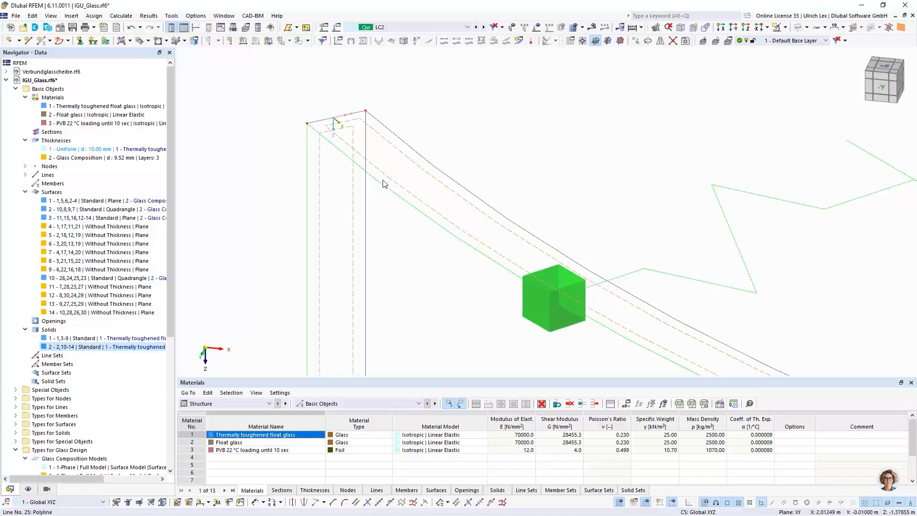
{"action": "double_click", "coordinate": [400, 189]}
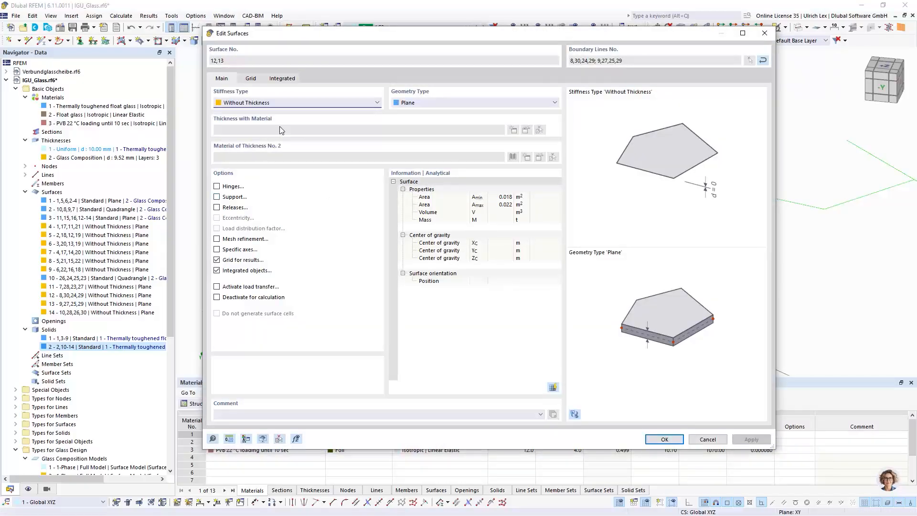
{"action": "left_click", "coordinate": [286, 103]}
{"action": "left_click", "coordinate": [239, 116]}
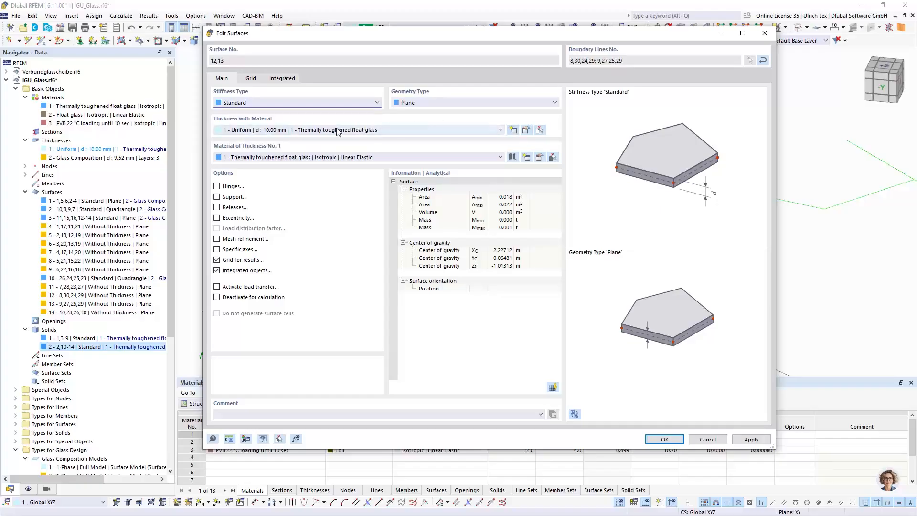
{"action": "left_click", "coordinate": [525, 130]}
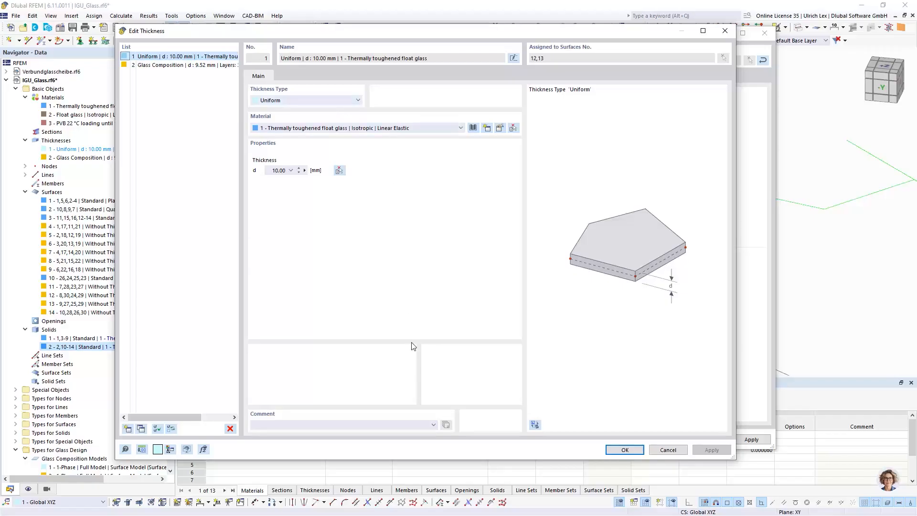
{"action": "left_click", "coordinate": [499, 128]}
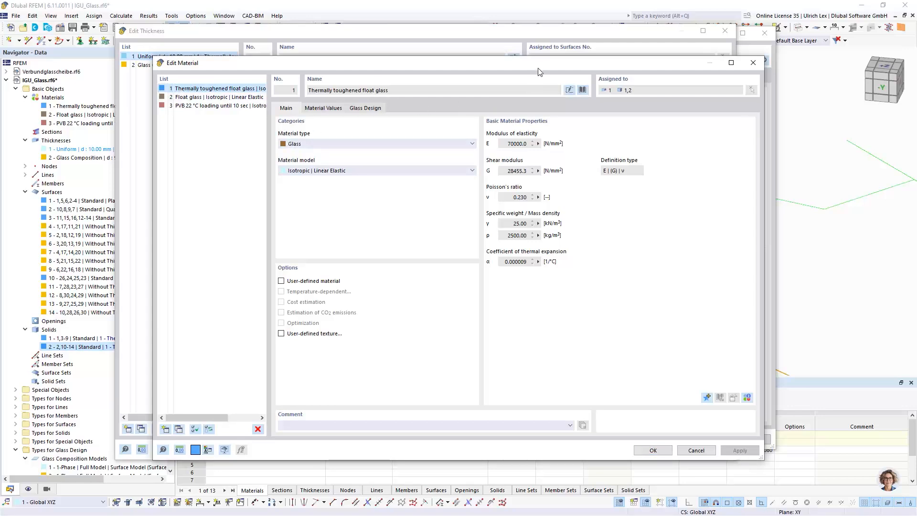
{"action": "left_click_drag", "start_coordinate": [537, 63], "coordinate": [532, 61]}
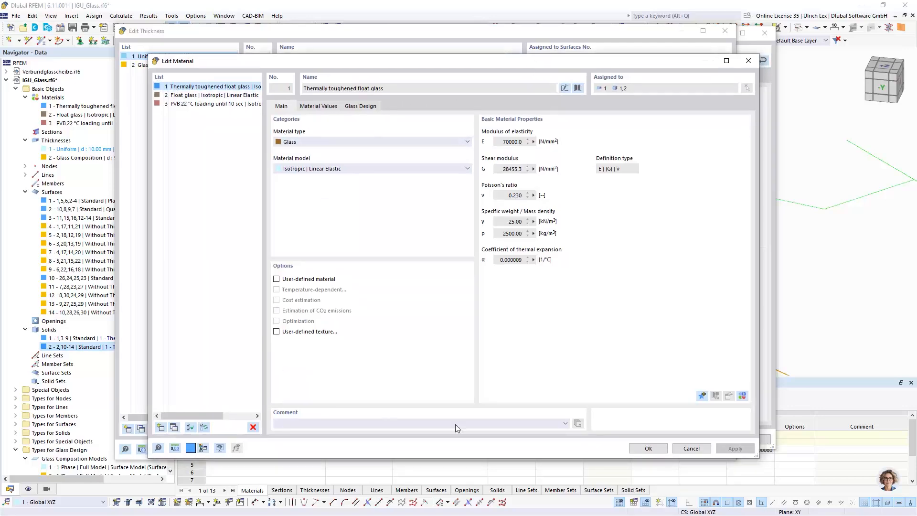
{"action": "left_click", "coordinate": [691, 449]}
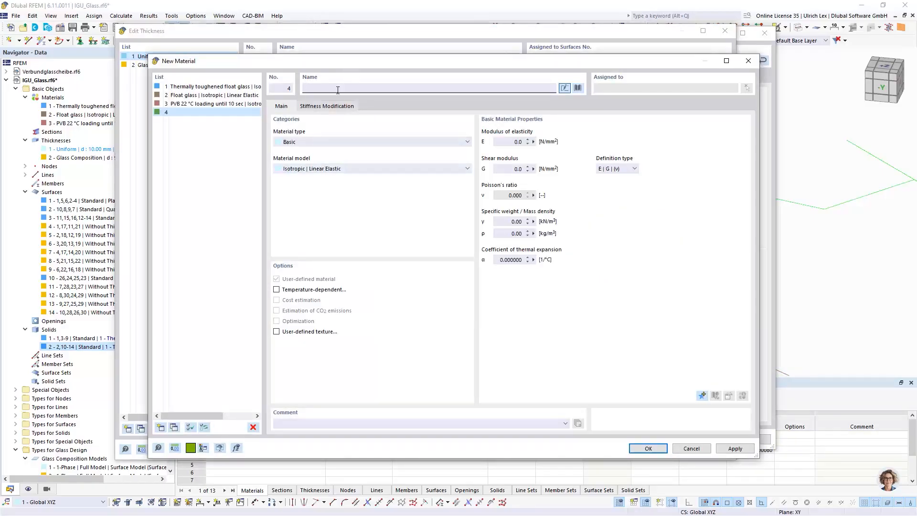
Create a material named Spacer with a modulus of elasticity of 300 N/mm², defined by elastic modulus and Poisson's ratio
{"action": "type", "text": "Spacer"}
{"action": "left_click", "coordinate": [512, 141]}
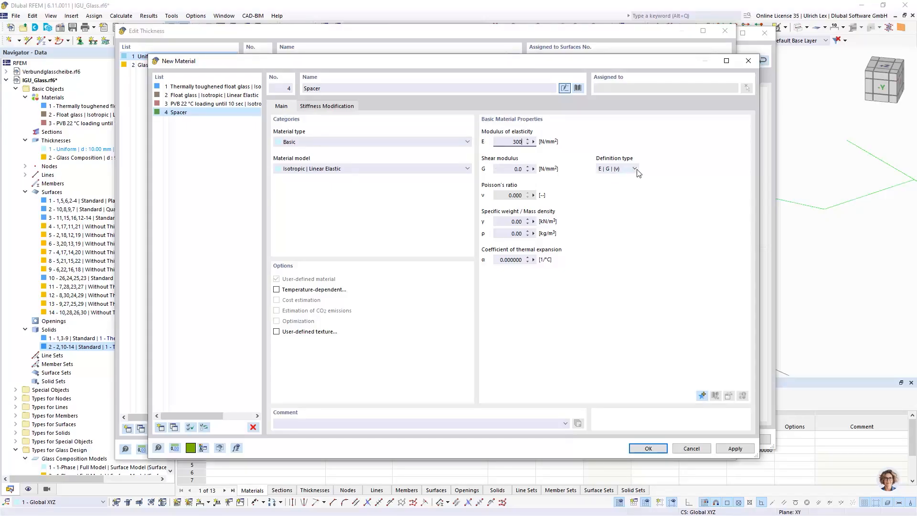
{"action": "left_click", "coordinate": [616, 169]}
{"action": "left_click", "coordinate": [617, 176]}
{"action": "left_click", "coordinate": [617, 169]}
{"action": "left_click", "coordinate": [616, 180]}
Set the Spacer material's Poisson's ratio to 0.49 and use it for the uniform 10 mm thickness of surfaces 12 and 13
{"action": "left_click_drag", "start_coordinate": [509, 194], "coordinate": [535, 196]}
{"action": "type", "text": "0,49"}
{"action": "left_click", "coordinate": [512, 169]}
{"action": "left_click", "coordinate": [678, 448]}
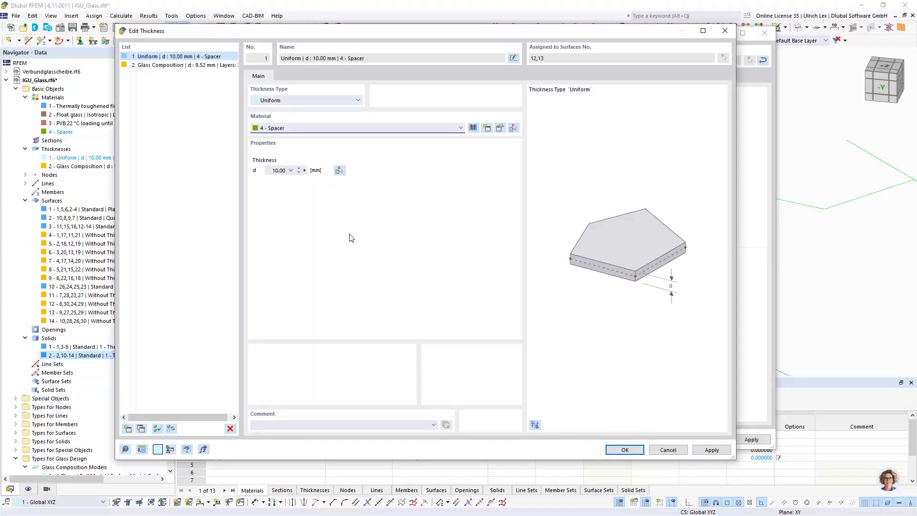
{"action": "left_click", "coordinate": [640, 449]}
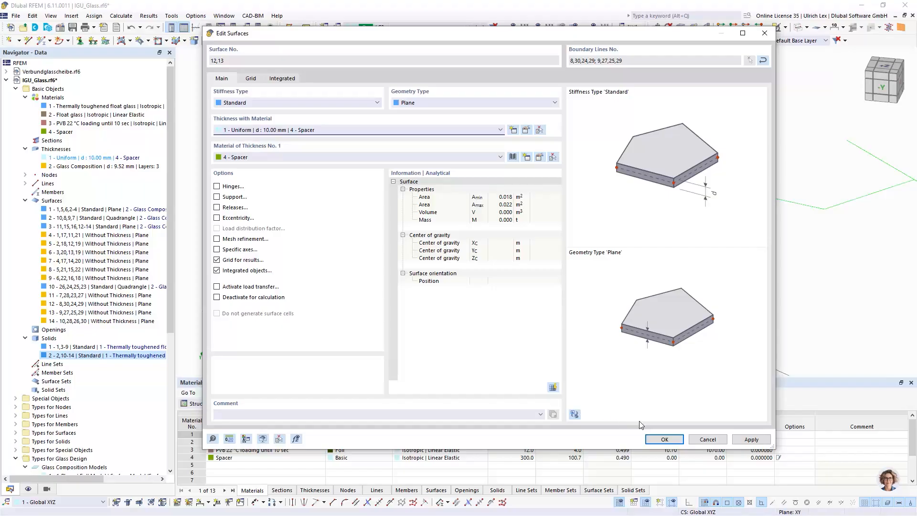
{"action": "left_click", "coordinate": [663, 439]}
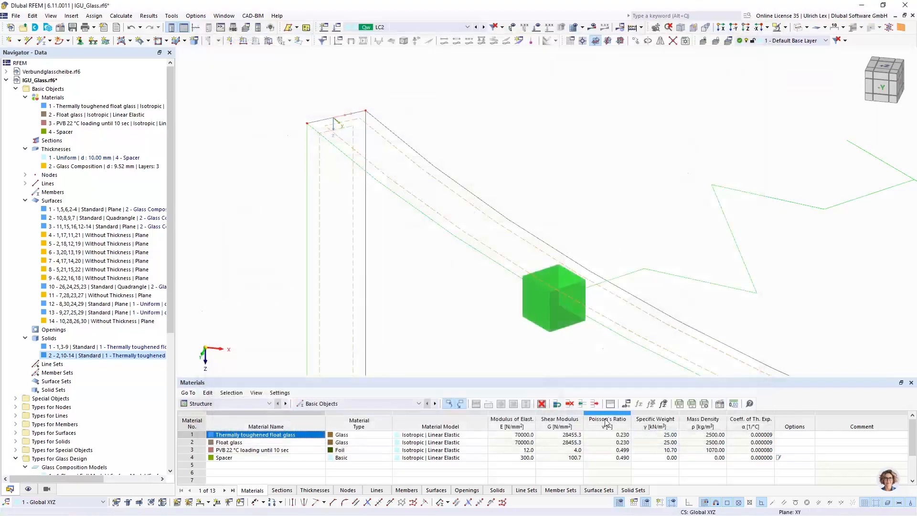
Set the curved unit's remaining edge surfaces 11 and 14 to Standard stiffness with the uniform 10 mm Spacer thickness
{"action": "scroll", "coordinate": [329, 97], "scroll_direction": "down", "scroll_amount": 8}
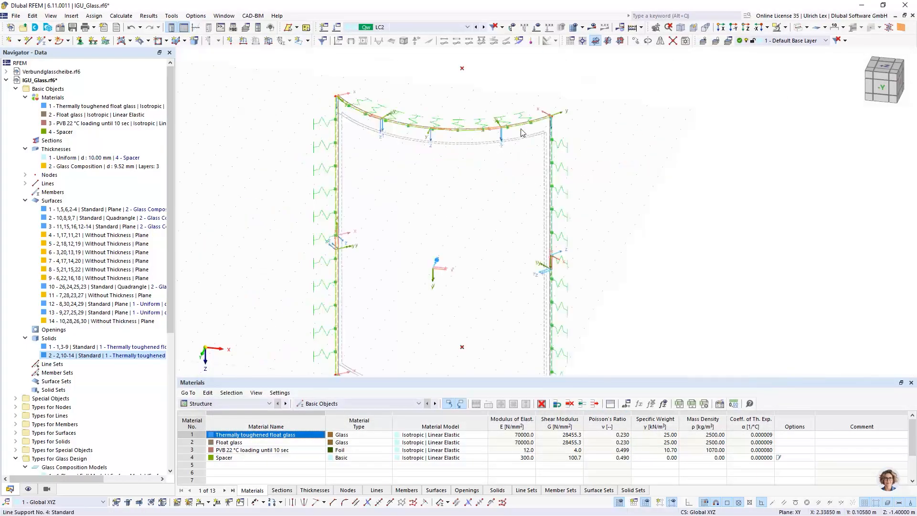
{"action": "scroll", "coordinate": [571, 128], "scroll_direction": "up", "scroll_amount": 4}
{"action": "scroll", "coordinate": [499, 69], "scroll_direction": "up", "scroll_amount": 3}
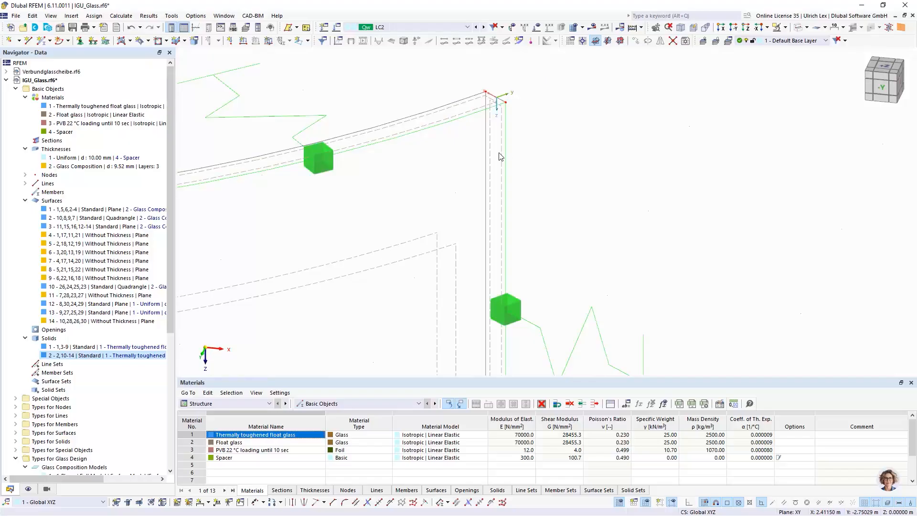
{"action": "scroll", "coordinate": [550, 93], "scroll_direction": "down", "scroll_amount": 3}
{"action": "scroll", "coordinate": [550, 93], "scroll_direction": "down", "scroll_amount": 3}
{"action": "scroll", "coordinate": [502, 343], "scroll_direction": "up", "scroll_amount": 9}
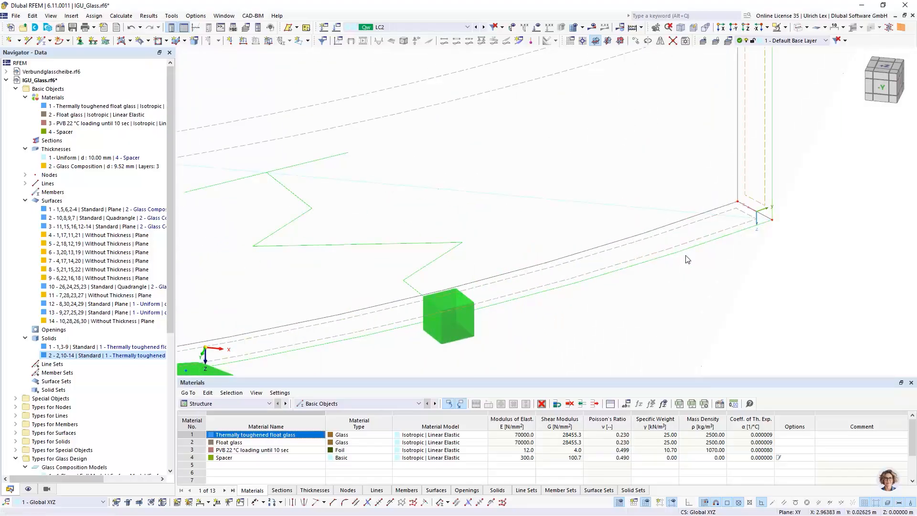
{"action": "scroll", "coordinate": [773, 245], "scroll_direction": "down", "scroll_amount": 3}
{"action": "scroll", "coordinate": [772, 244], "scroll_direction": "up", "scroll_amount": 4}
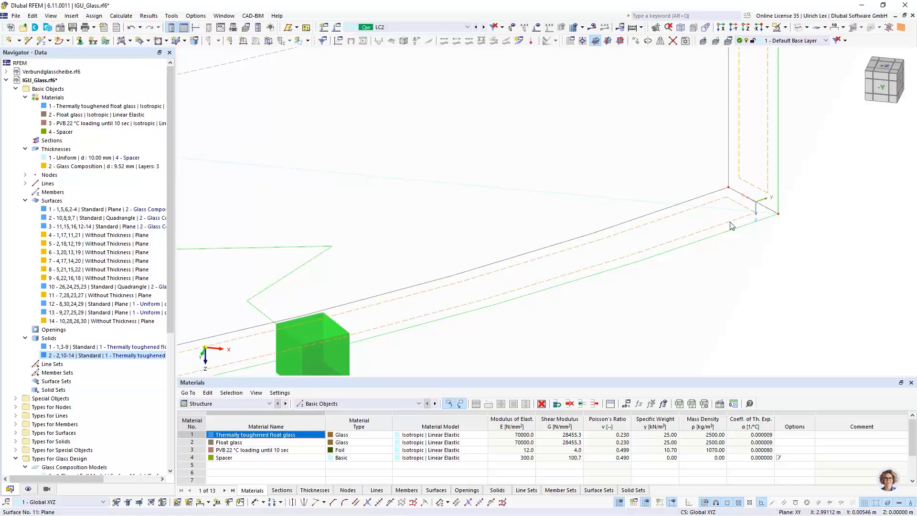
{"action": "double_click", "coordinate": [732, 225]}
{"action": "left_click", "coordinate": [304, 103]}
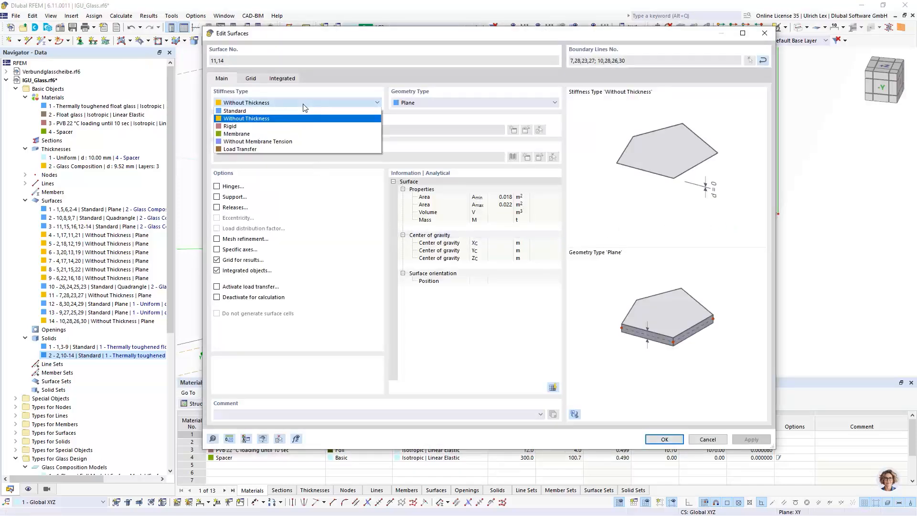
{"action": "left_click", "coordinate": [296, 120]}
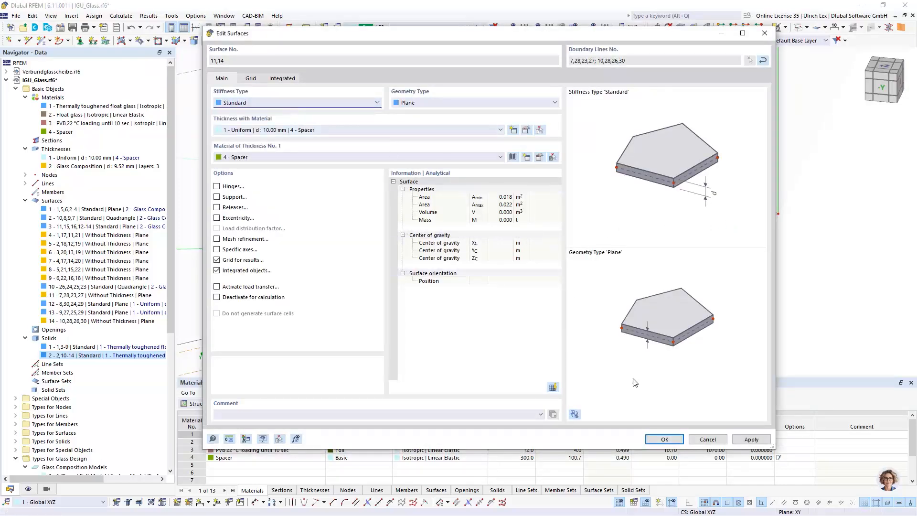
{"action": "left_click", "coordinate": [664, 439]}
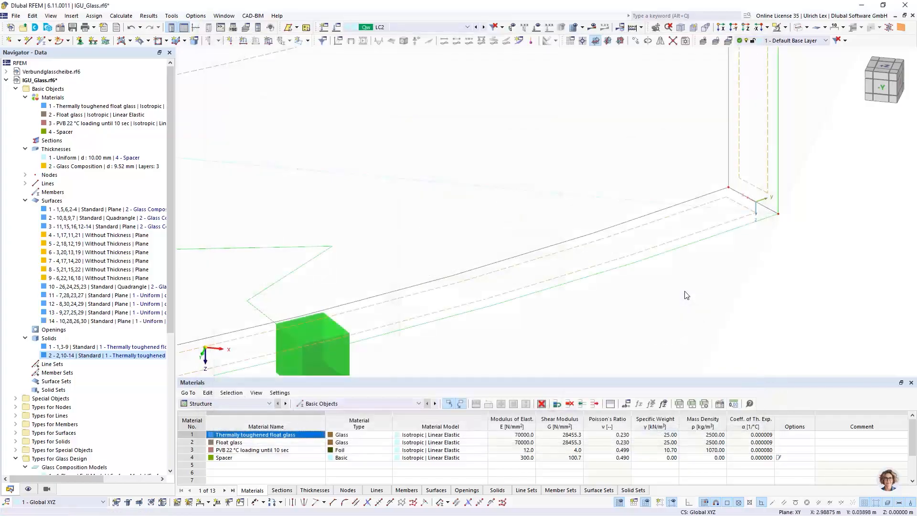
Set the flat unit's edge surfaces 4 to 9 to Standard stiffness with the uniform 10 mm Spacer thickness
{"action": "scroll", "coordinate": [661, 346], "scroll_direction": "down", "scroll_amount": 2}
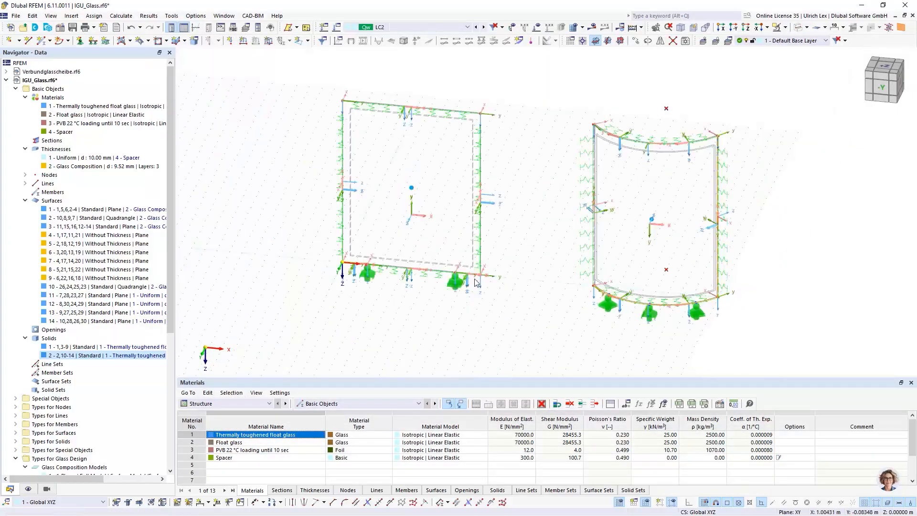
{"action": "scroll", "coordinate": [489, 285], "scroll_direction": "up", "scroll_amount": 8}
{"action": "middle_click_drag", "start_coordinate": [591, 292], "coordinate": [468, 194], "text": "ctrl"}
{"action": "scroll", "coordinate": [467, 193], "scroll_direction": "up", "scroll_amount": 7}
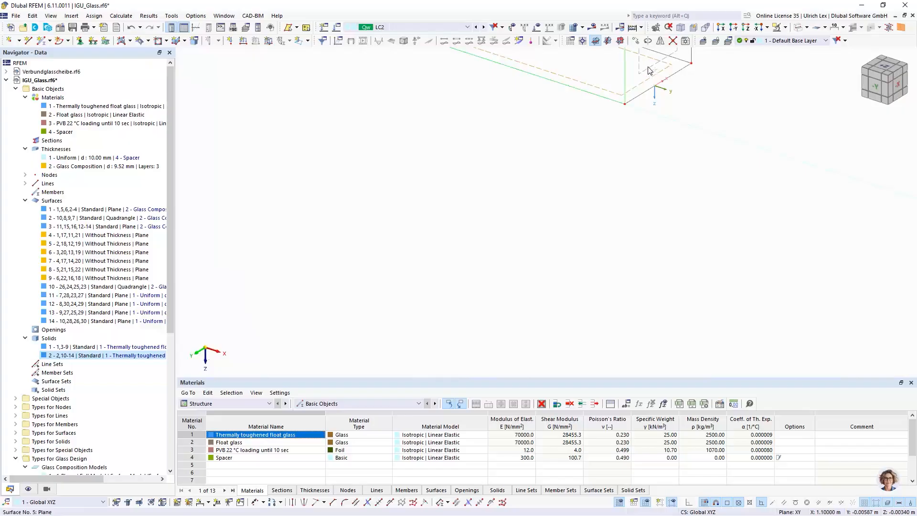
{"action": "scroll", "coordinate": [657, 79], "scroll_direction": "down", "scroll_amount": 4}
{"action": "scroll", "coordinate": [521, 130], "scroll_direction": "up", "scroll_amount": 3}
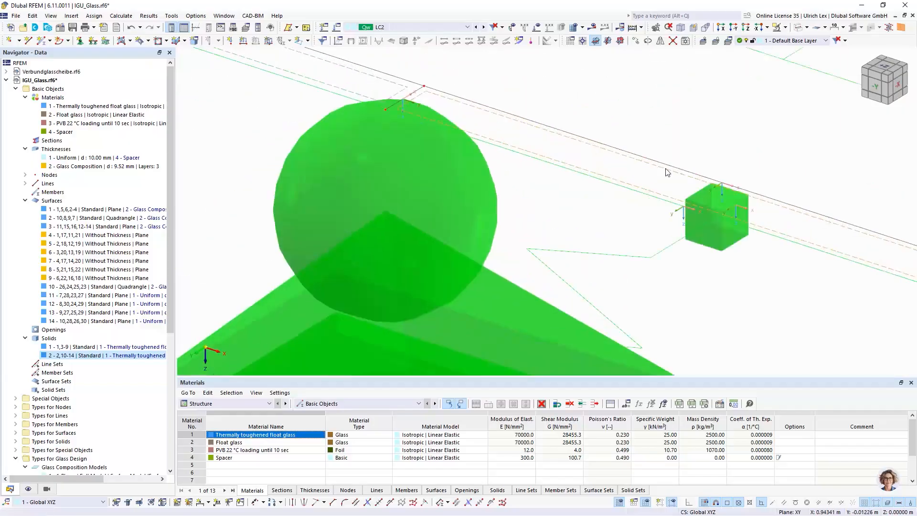
{"action": "scroll", "coordinate": [525, 132], "scroll_direction": "down", "scroll_amount": 3}
{"action": "scroll", "coordinate": [573, 139], "scroll_direction": "up", "scroll_amount": 4}
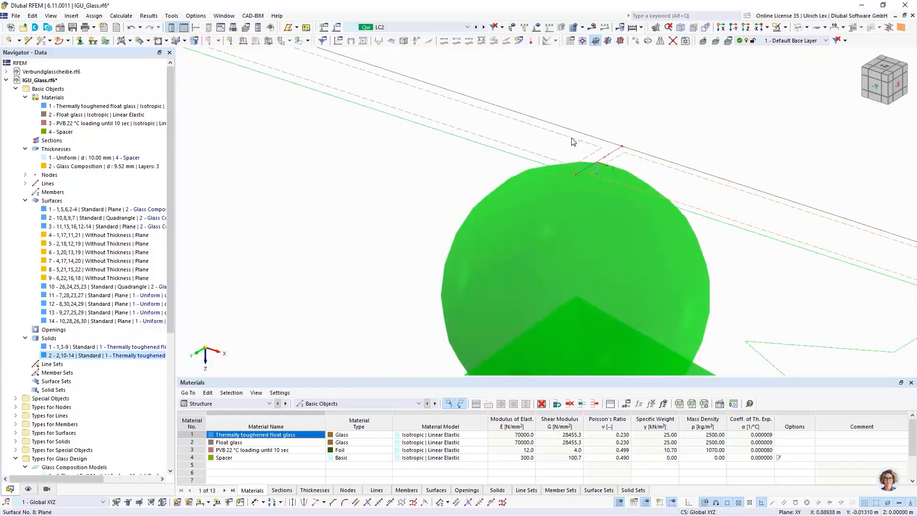
{"action": "scroll", "coordinate": [573, 142], "scroll_direction": "down", "scroll_amount": 6}
{"action": "scroll", "coordinate": [355, 131], "scroll_direction": "up", "scroll_amount": 2}
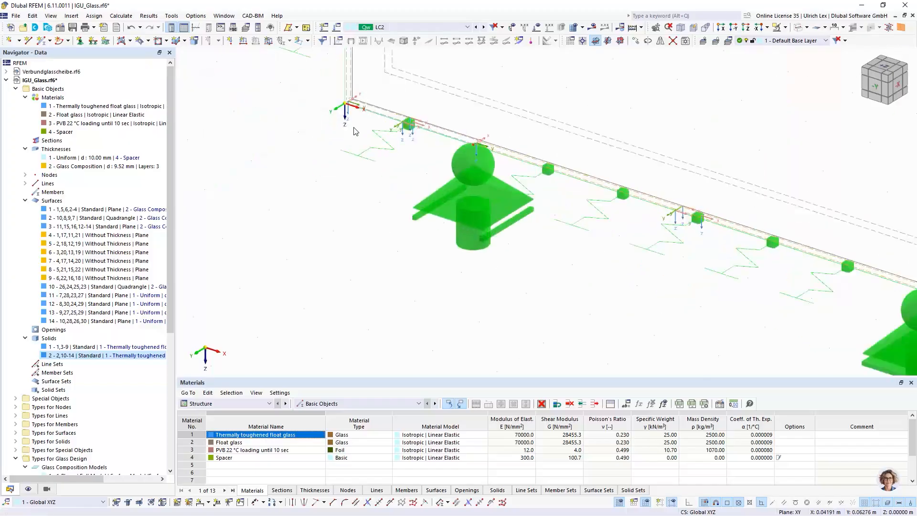
{"action": "scroll", "coordinate": [355, 132], "scroll_direction": "up", "scroll_amount": 5}
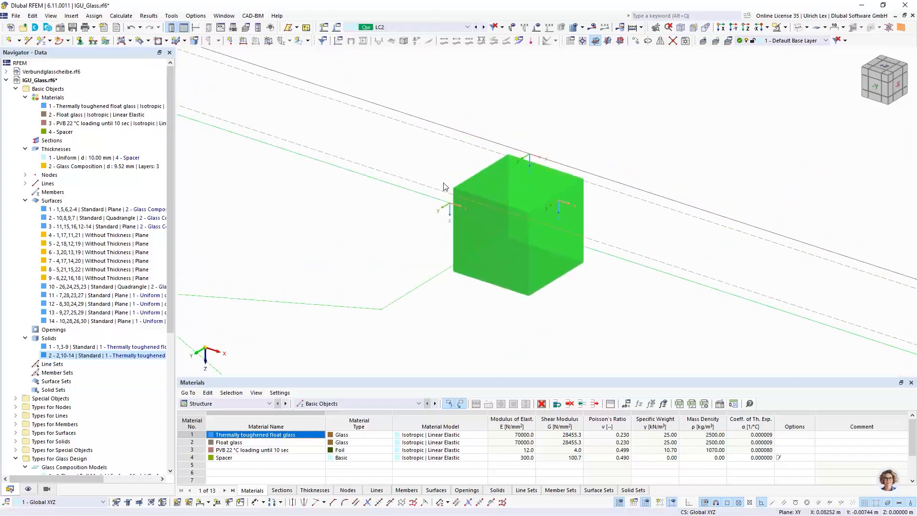
{"action": "scroll", "coordinate": [444, 187], "scroll_direction": "down", "scroll_amount": 4}
{"action": "scroll", "coordinate": [281, 131], "scroll_direction": "up", "scroll_amount": 5}
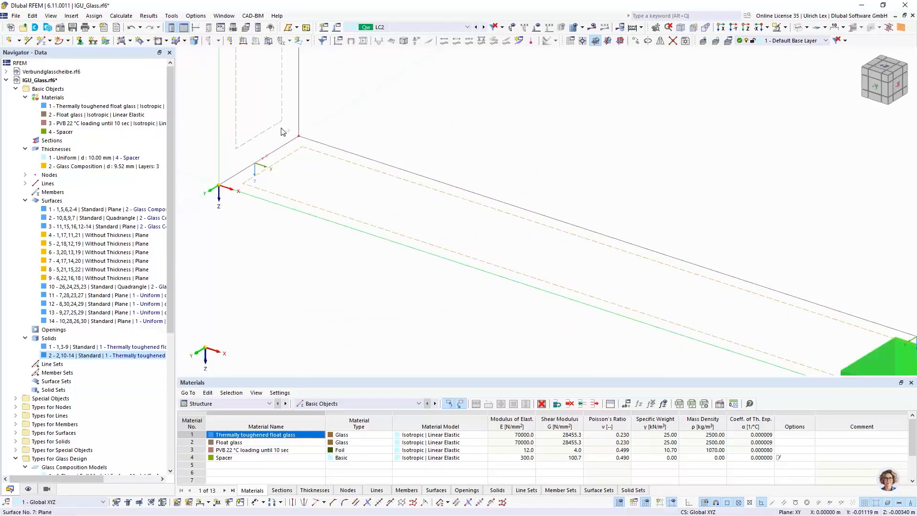
{"action": "scroll", "coordinate": [282, 132], "scroll_direction": "down", "scroll_amount": 6}
{"action": "scroll", "coordinate": [370, 112], "scroll_direction": "up", "scroll_amount": 3}
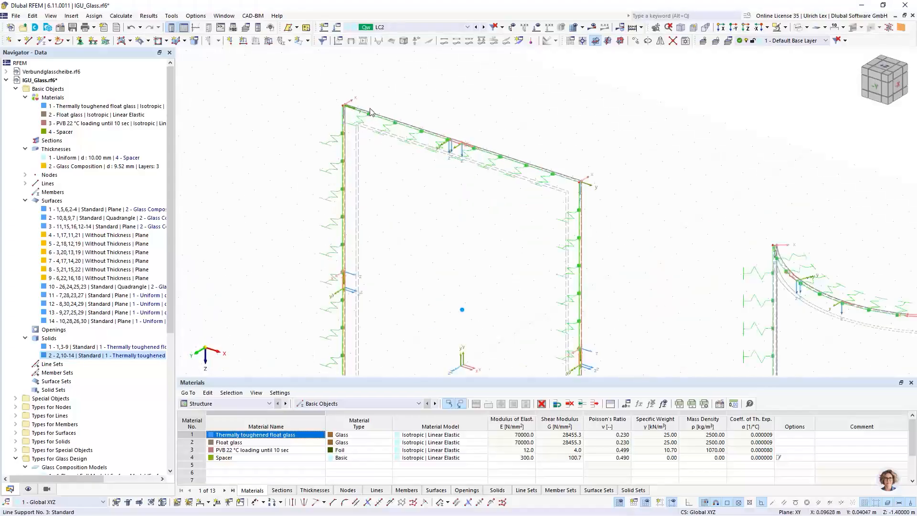
{"action": "scroll", "coordinate": [371, 113], "scroll_direction": "up", "scroll_amount": 5}
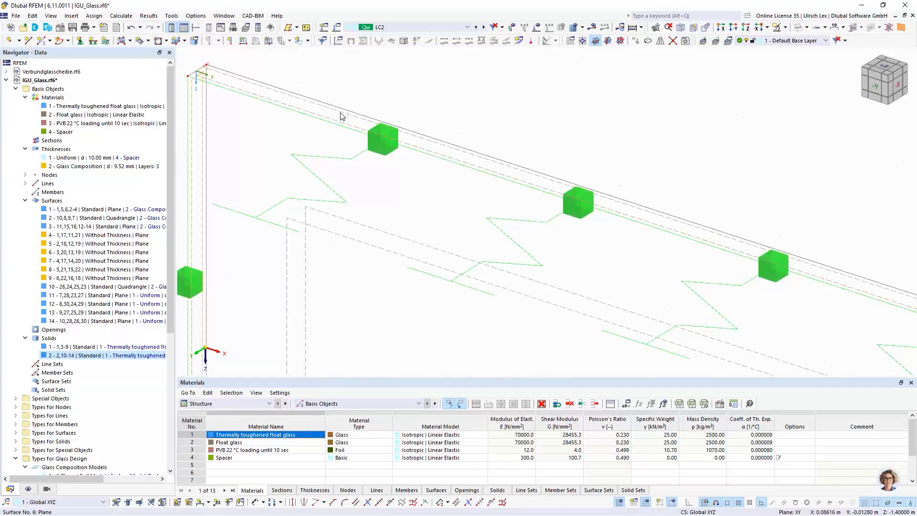
{"action": "double_click", "coordinate": [341, 116]}
{"action": "left_click", "coordinate": [293, 103]}
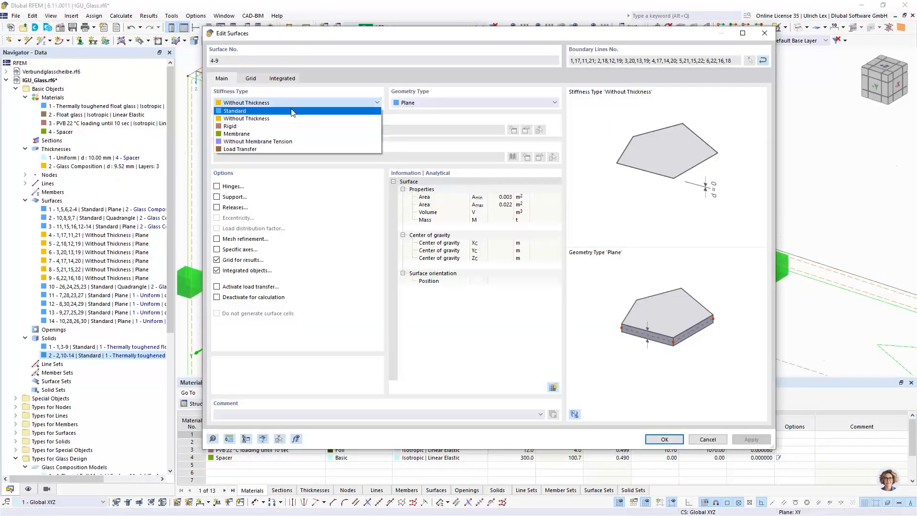
{"action": "left_click", "coordinate": [293, 113]}
{"action": "left_click", "coordinate": [294, 130]}
{"action": "left_click", "coordinate": [317, 138]}
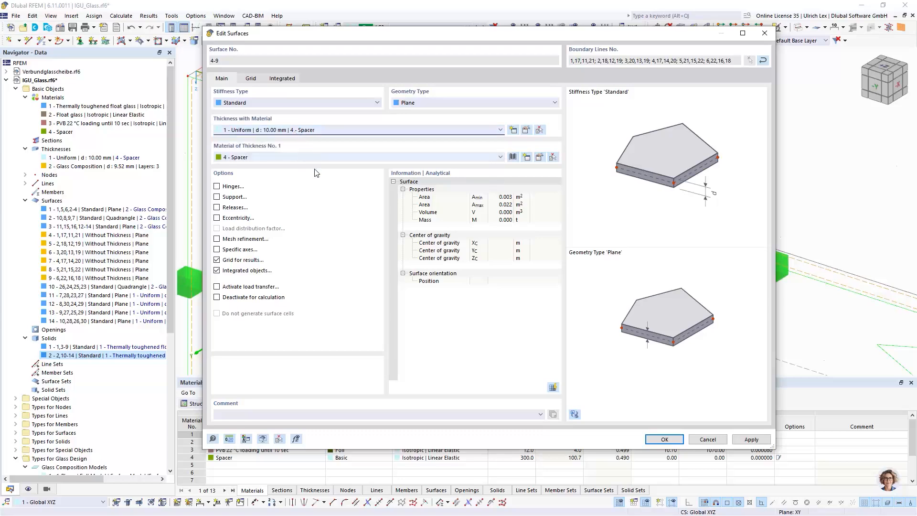
{"action": "left_click", "coordinate": [662, 438]}
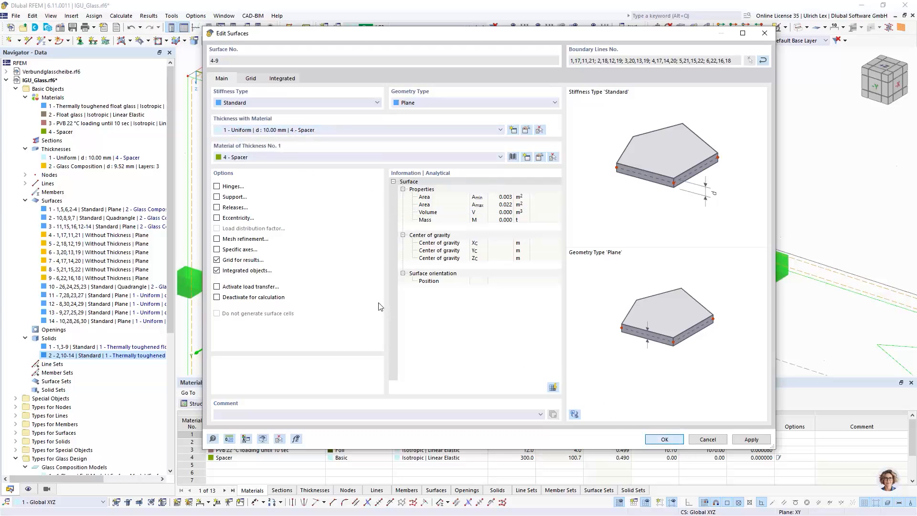
Change the solid type of the curved unit's solid 2 to Gas
{"action": "scroll", "coordinate": [385, 160], "scroll_direction": "down", "scroll_amount": 7}
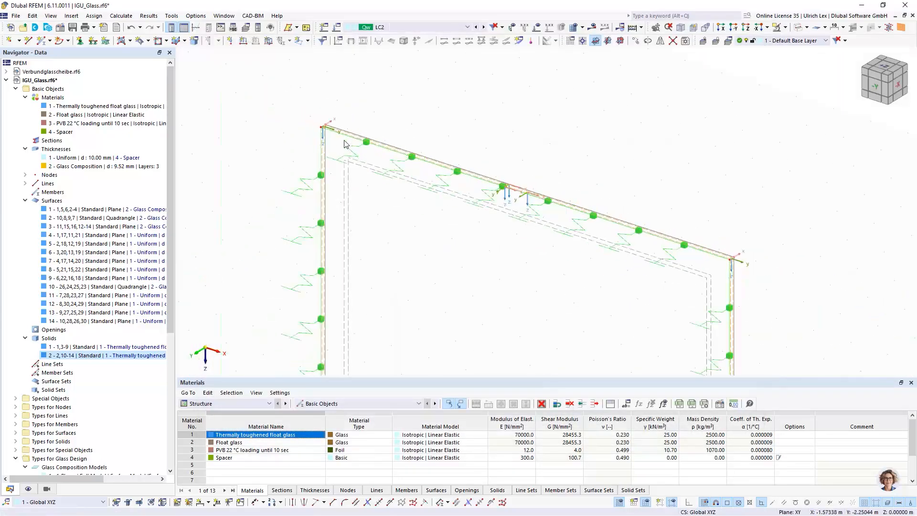
{"action": "scroll", "coordinate": [344, 142], "scroll_direction": "down", "scroll_amount": 3}
{"action": "scroll", "coordinate": [552, 224], "scroll_direction": "up", "scroll_amount": 5}
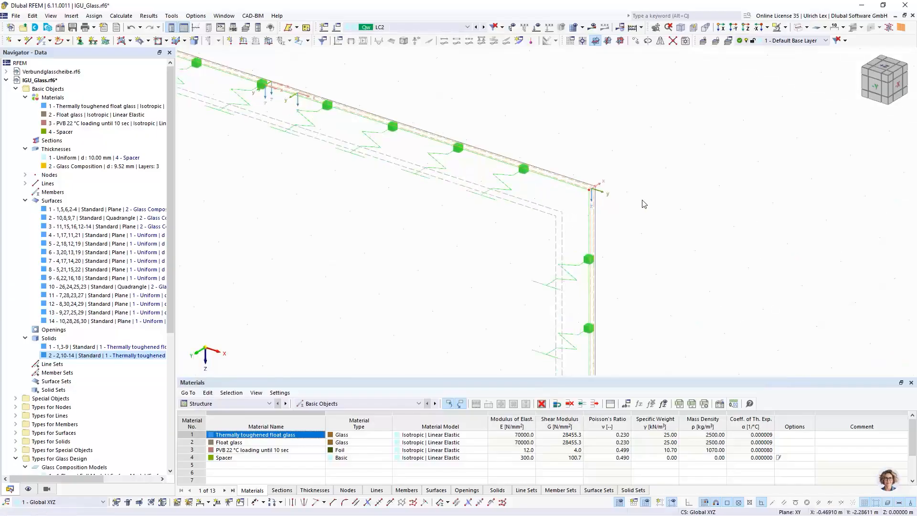
{"action": "scroll", "coordinate": [540, 143], "scroll_direction": "down", "scroll_amount": 4}
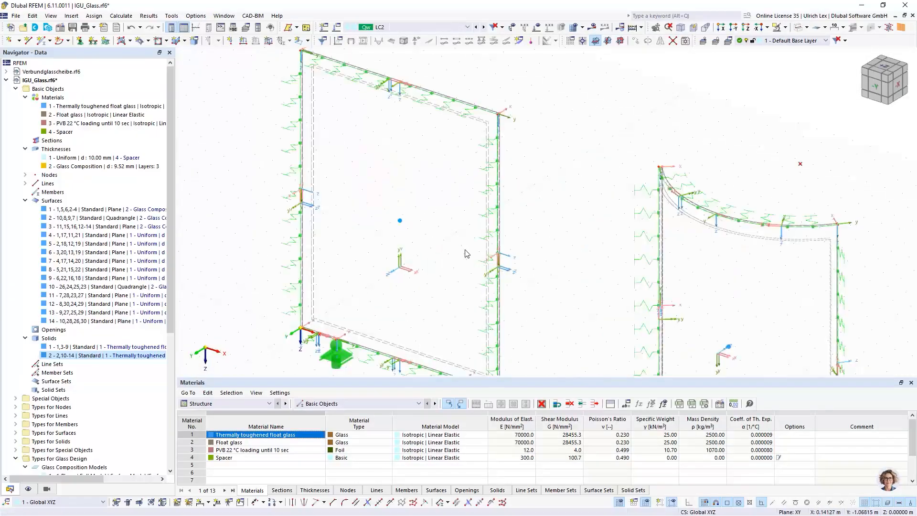
{"action": "scroll", "coordinate": [465, 252], "scroll_direction": "up", "scroll_amount": 3}
{"action": "left_click", "coordinate": [352, 197]}
{"action": "scroll", "coordinate": [303, 207], "scroll_direction": "down", "scroll_amount": 3}
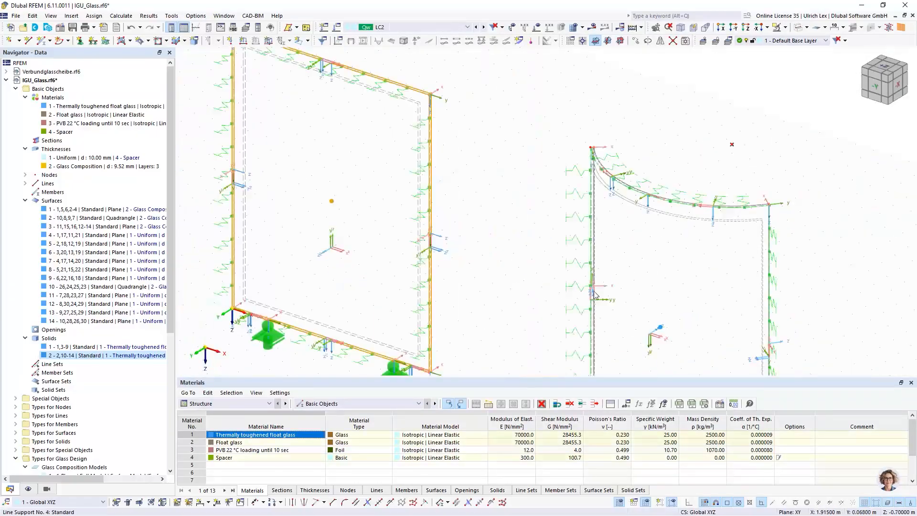
{"action": "scroll", "coordinate": [703, 357], "scroll_direction": "up", "scroll_amount": 5}
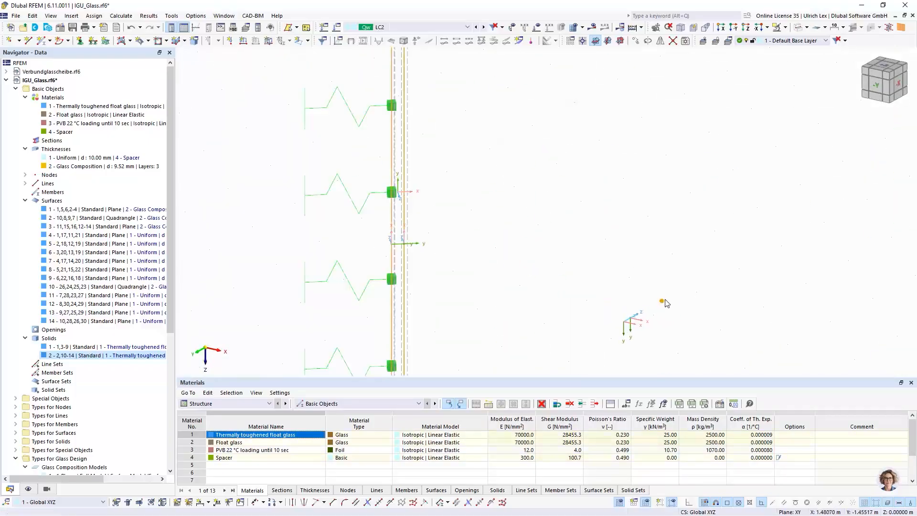
{"action": "double_click", "coordinate": [673, 300]}
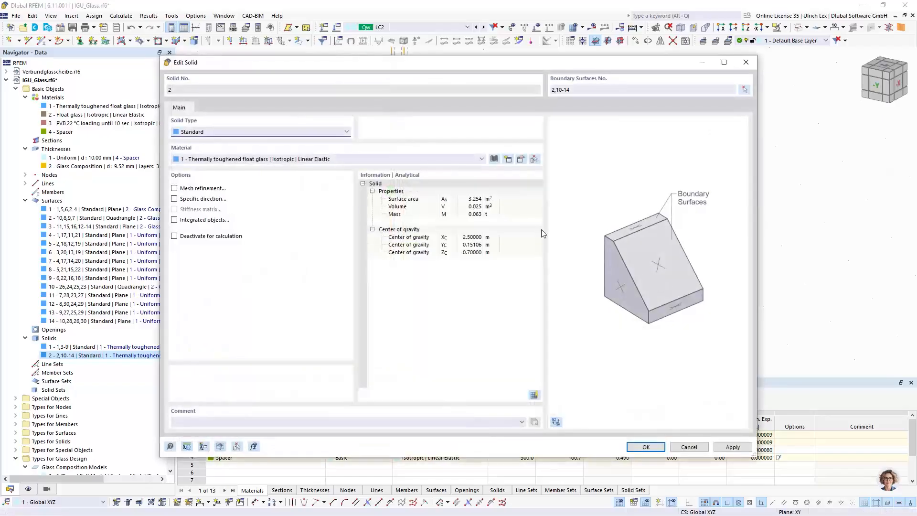
{"action": "left_click", "coordinate": [214, 132]}
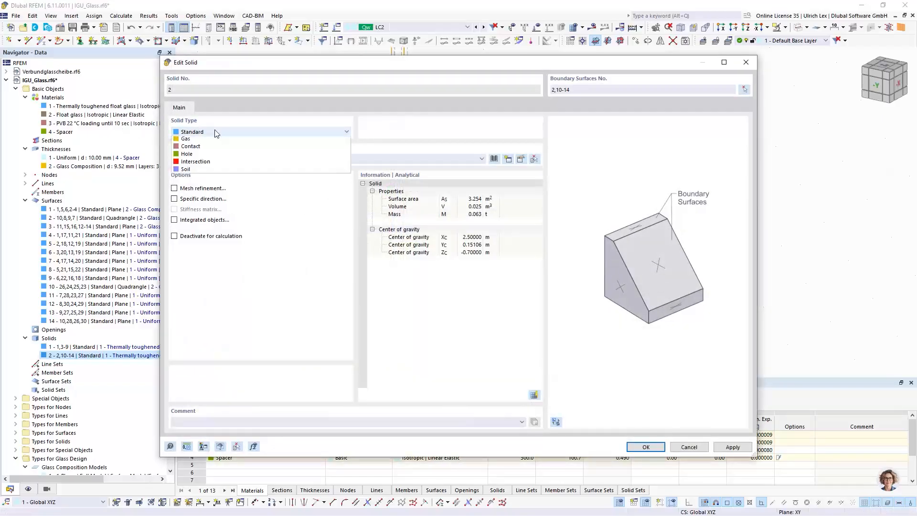
{"action": "left_click", "coordinate": [213, 148]}
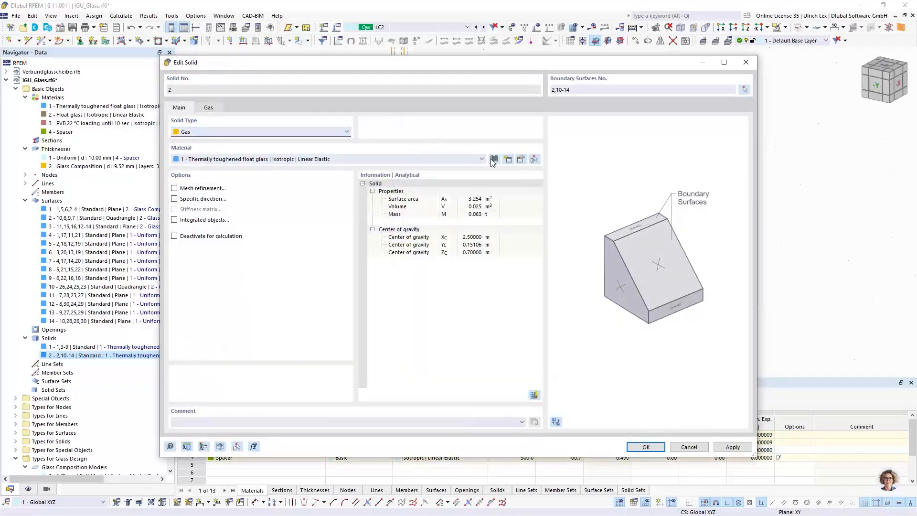
Create a Dry air material from the library's gas materials and assign it to solid 2
{"action": "left_click", "coordinate": [508, 159]}
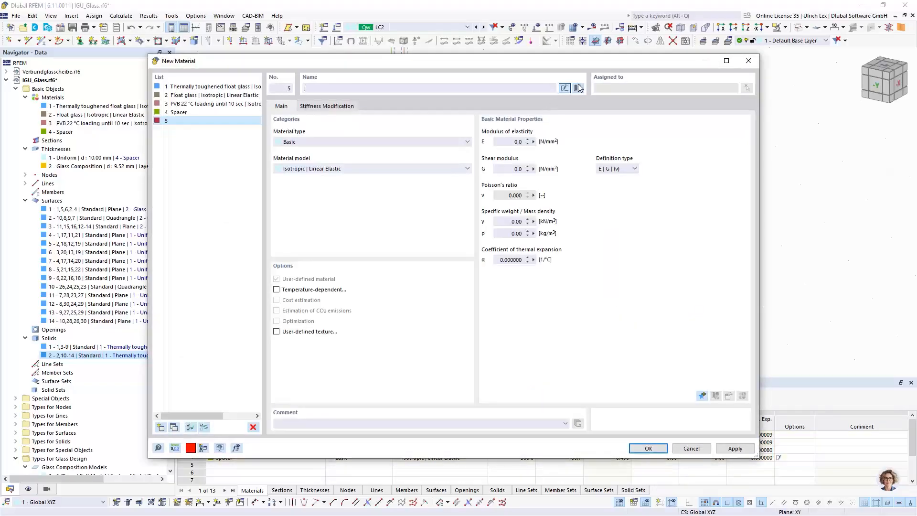
{"action": "left_click", "coordinate": [578, 88]}
{"action": "left_click", "coordinate": [175, 124]}
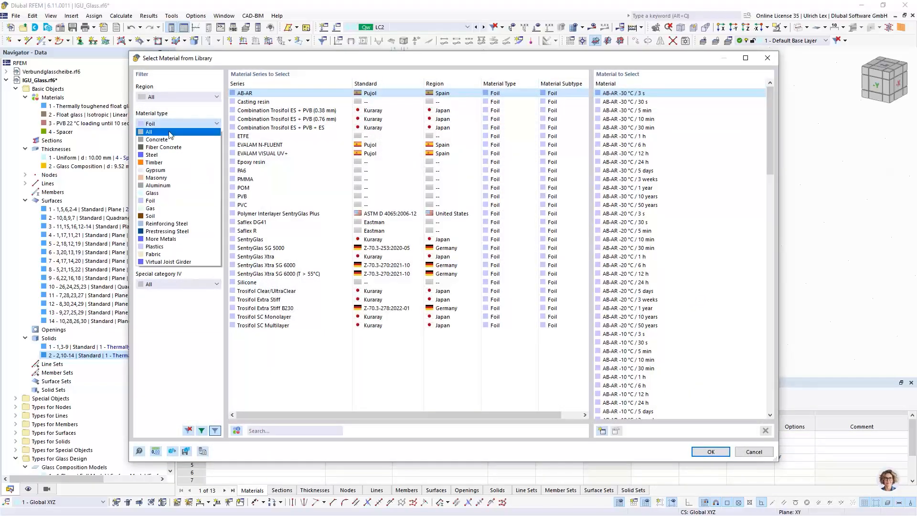
{"action": "left_click", "coordinate": [156, 209]}
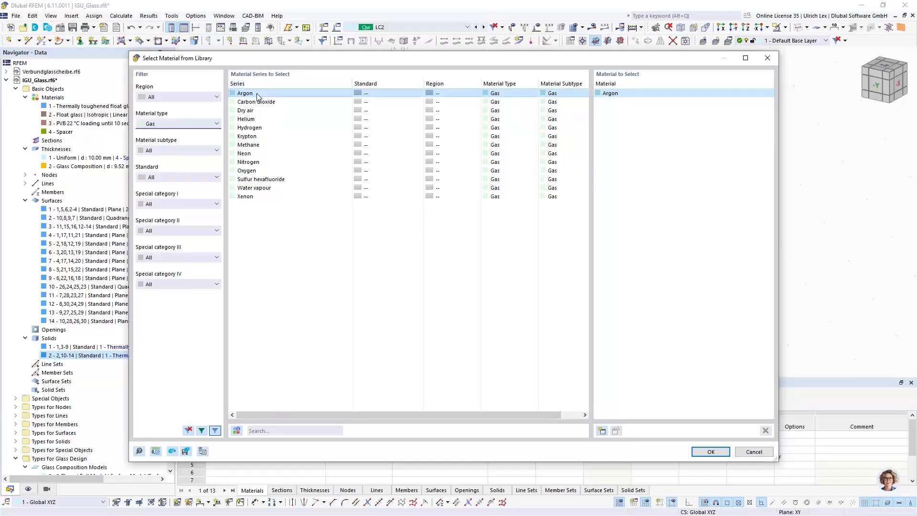
{"action": "left_click", "coordinate": [273, 112]}
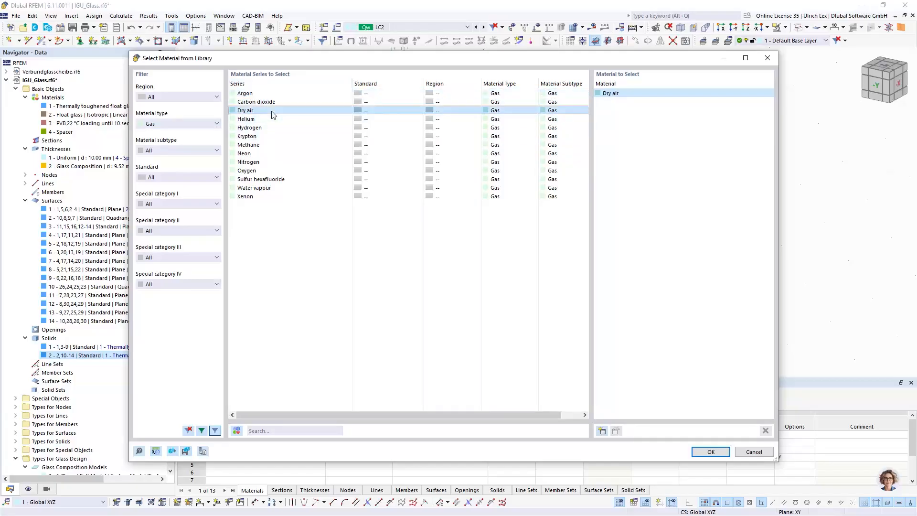
{"action": "left_click", "coordinate": [700, 451]}
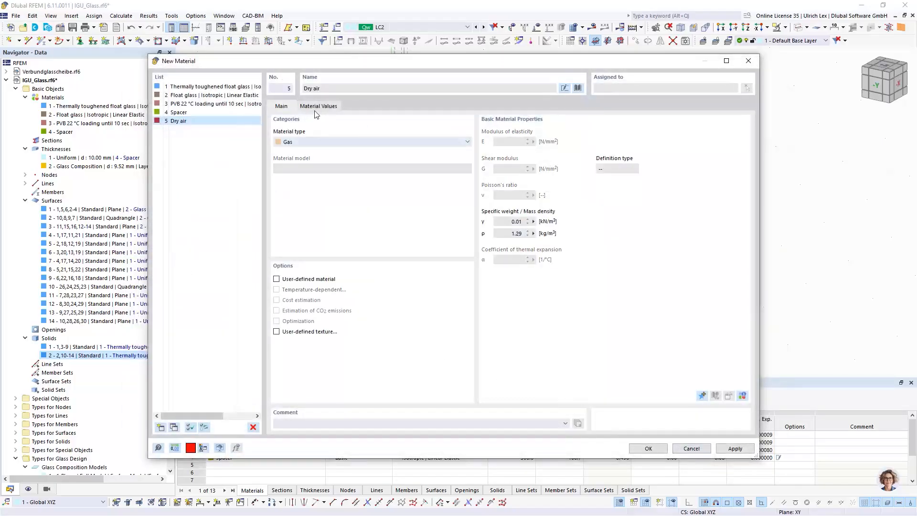
{"action": "left_click", "coordinate": [648, 448]}
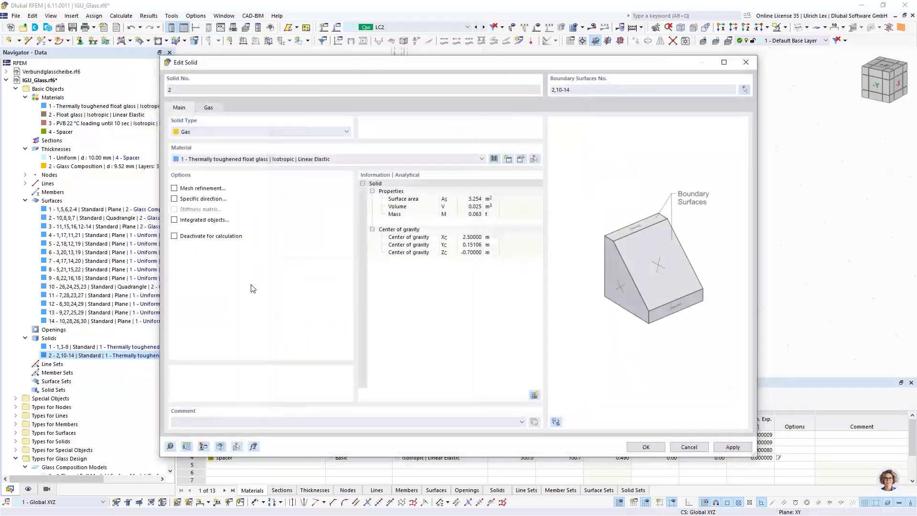
Create a gas solid definition with 1.01 bar pressure and 19 °C temperature and assign it to solid 2
{"action": "left_click", "coordinate": [207, 110]}
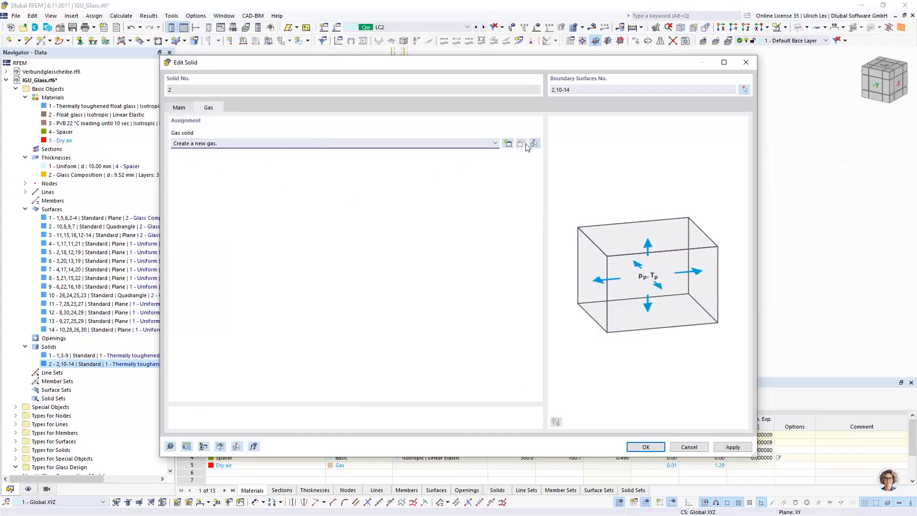
{"action": "left_click", "coordinate": [509, 144]}
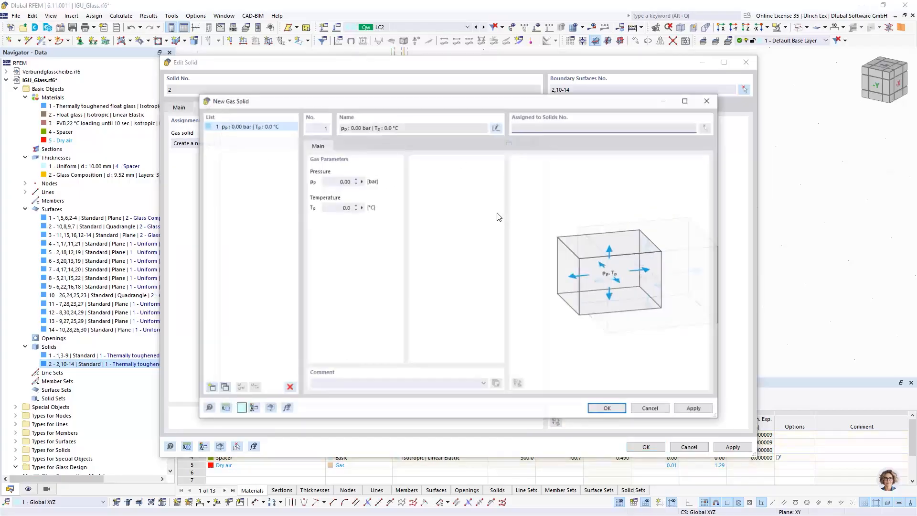
{"action": "left_click", "coordinate": [336, 181]}
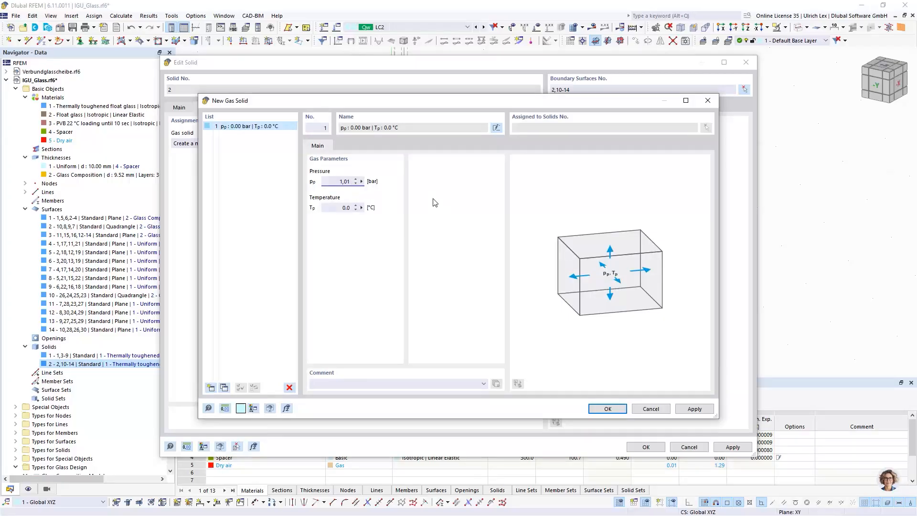
{"action": "type", "text": "1,01"}
{"action": "key", "text": "Tab"}
{"action": "key", "text": "Tab"}
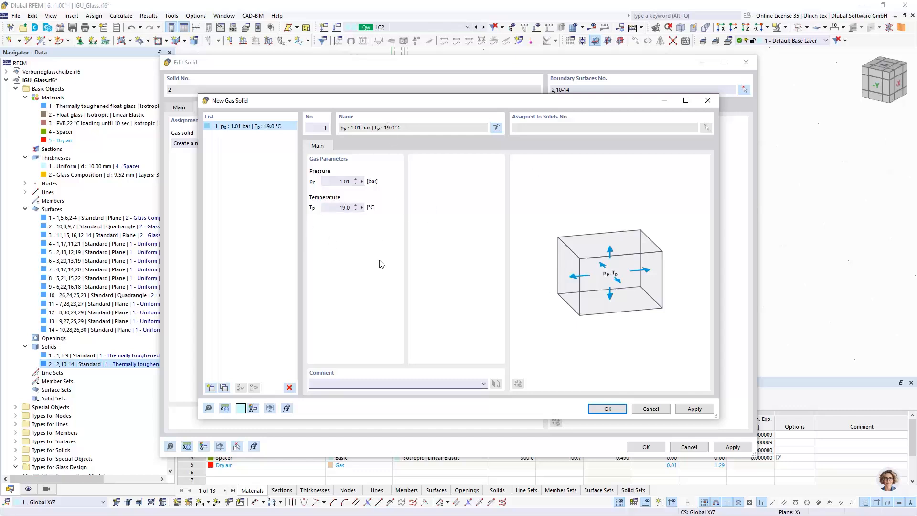
{"action": "left_click", "coordinate": [608, 409]}
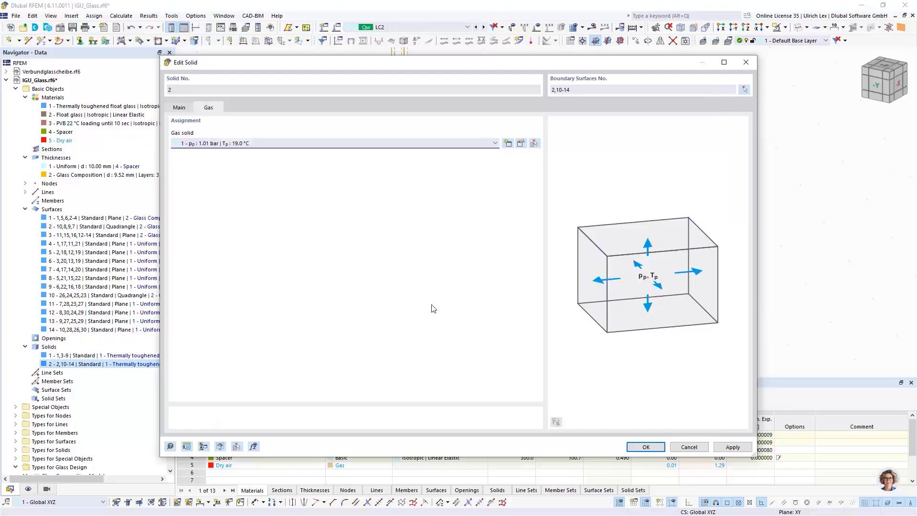
{"action": "left_click", "coordinate": [658, 448]}
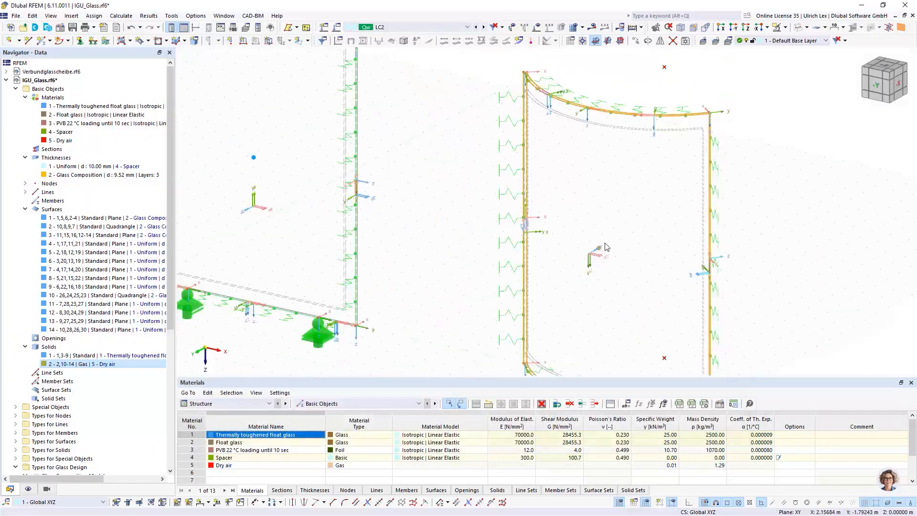
Change the flat unit's solid 1 to the Gas type and assign it the existing Dry air material
{"action": "double_click", "coordinate": [253, 160]}
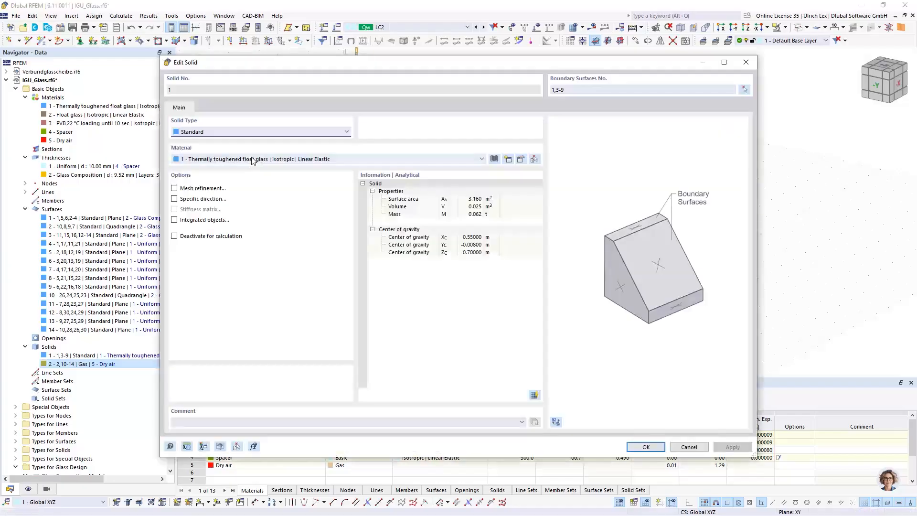
{"action": "left_click", "coordinate": [241, 133]}
{"action": "left_click", "coordinate": [295, 164]}
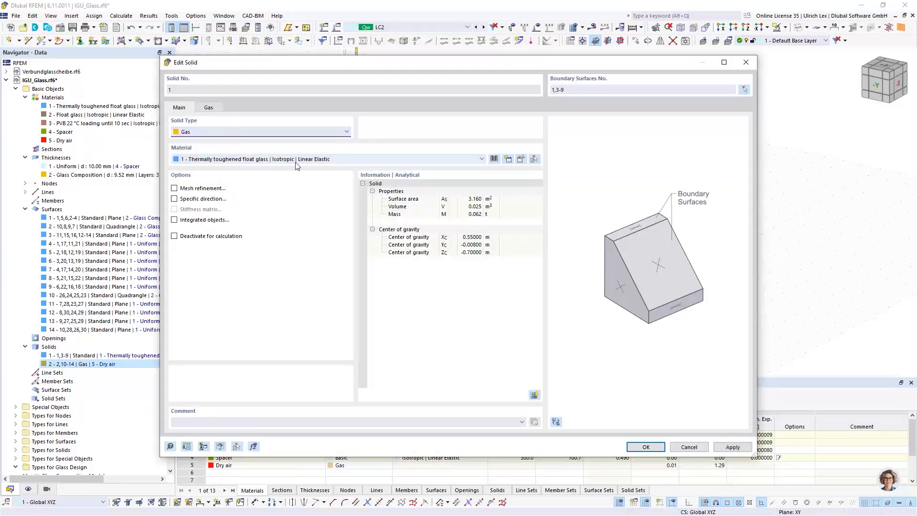
{"action": "left_click", "coordinate": [339, 159]}
{"action": "left_click", "coordinate": [307, 168]}
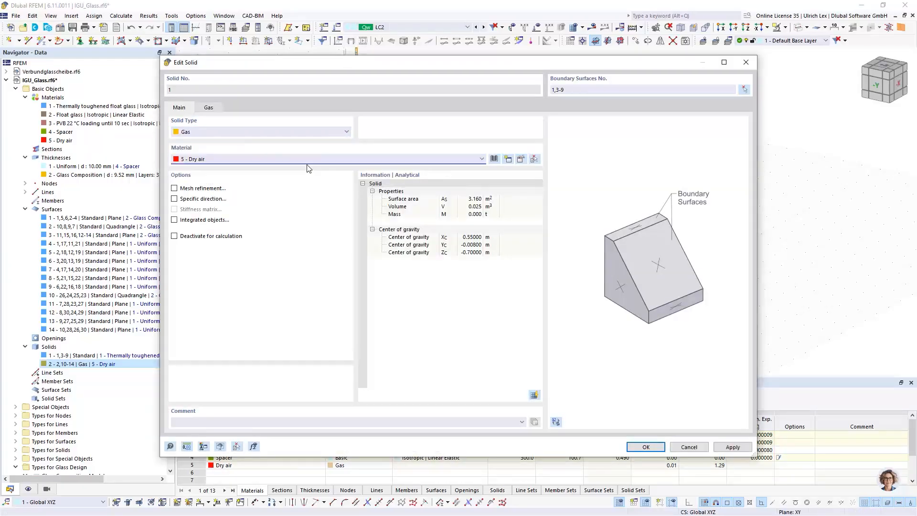
{"action": "left_click", "coordinate": [210, 107]}
{"action": "left_click", "coordinate": [662, 447]}
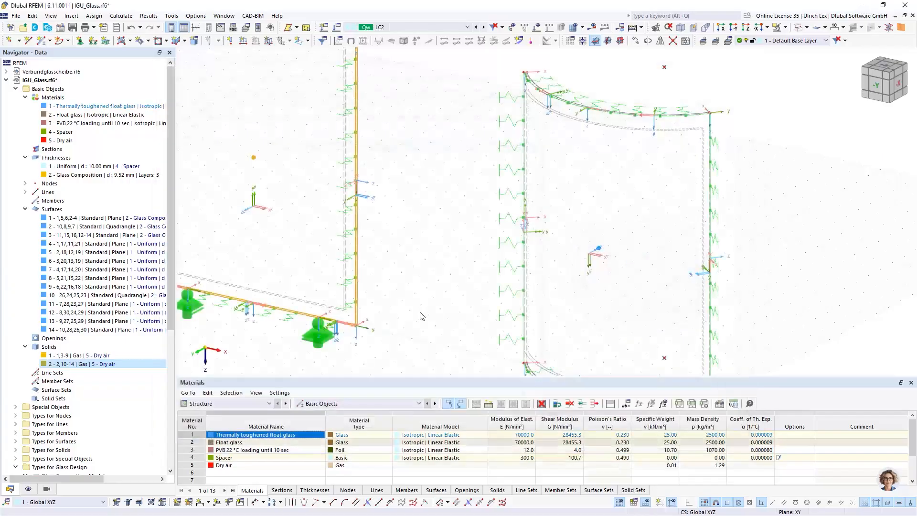
Save the model with both insulating glass units
{"action": "scroll", "coordinate": [599, 302], "scroll_direction": "down", "scroll_amount": 5}
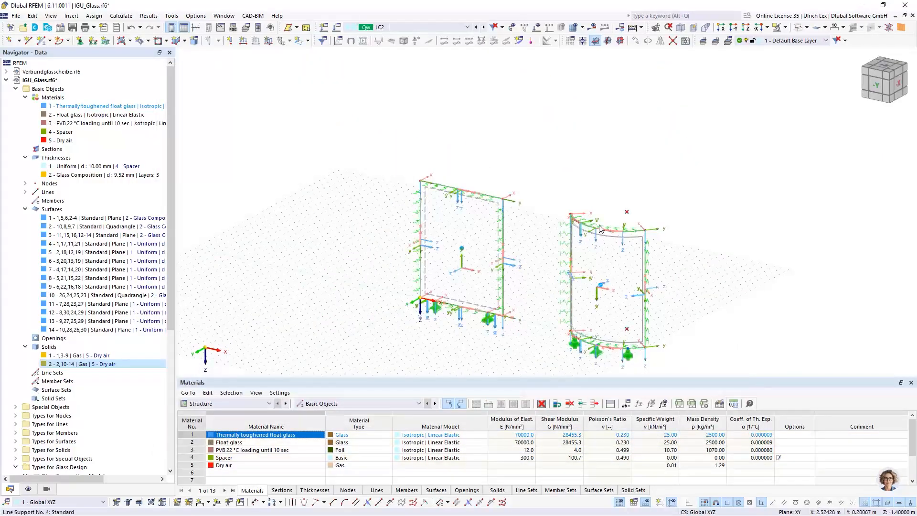
{"action": "scroll", "coordinate": [596, 225], "scroll_direction": "up", "scroll_amount": 3}
{"action": "scroll", "coordinate": [518, 124], "scroll_direction": "down", "scroll_amount": 2}
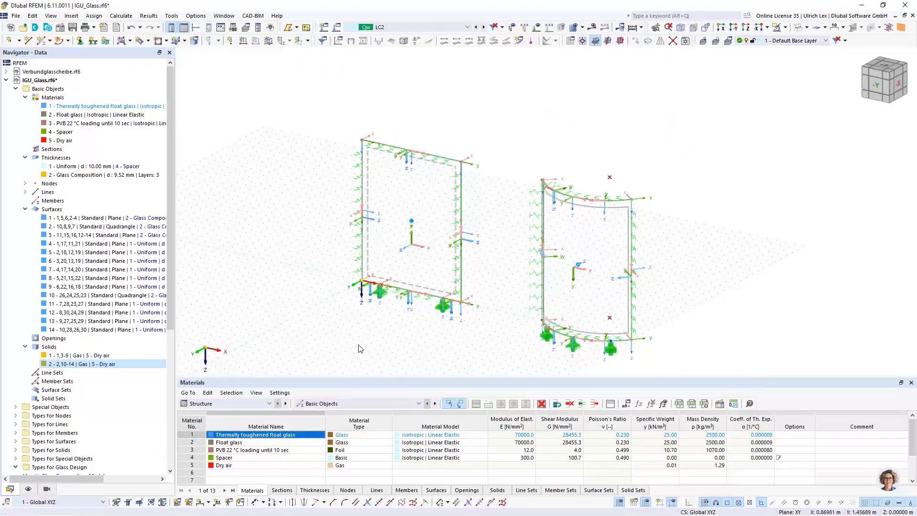
{"action": "scroll", "coordinate": [433, 351], "scroll_direction": "down", "scroll_amount": 1}
{"action": "middle_click_drag", "start_coordinate": [432, 351], "coordinate": [448, 350], "text": "ctrl"}
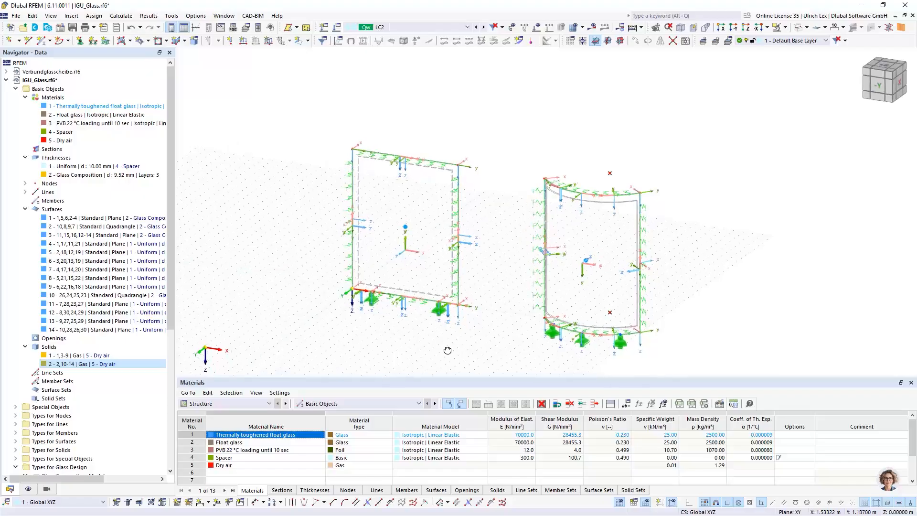
{"action": "left_click", "coordinate": [71, 27]}
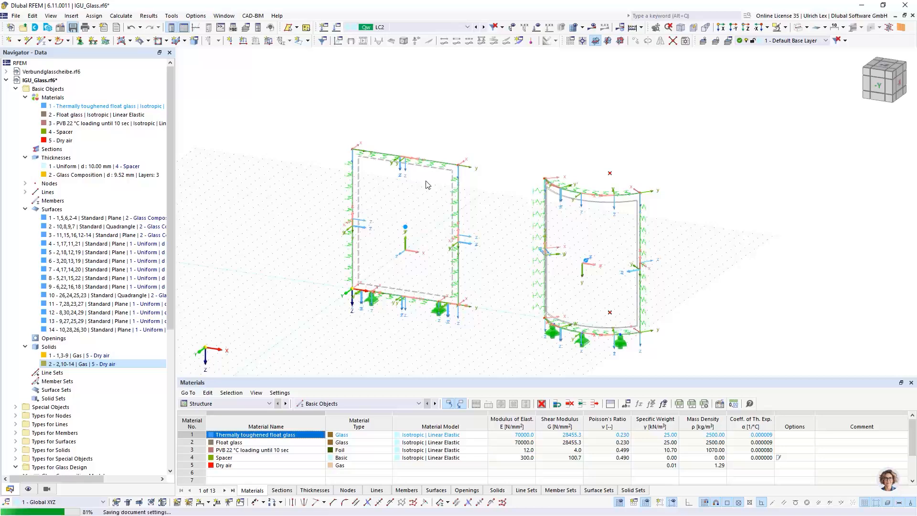
Examine the flat unit's upper corner, comparing the edge lines of both panes and their line supports
{"action": "scroll", "coordinate": [433, 196], "scroll_direction": "up", "scroll_amount": 2}
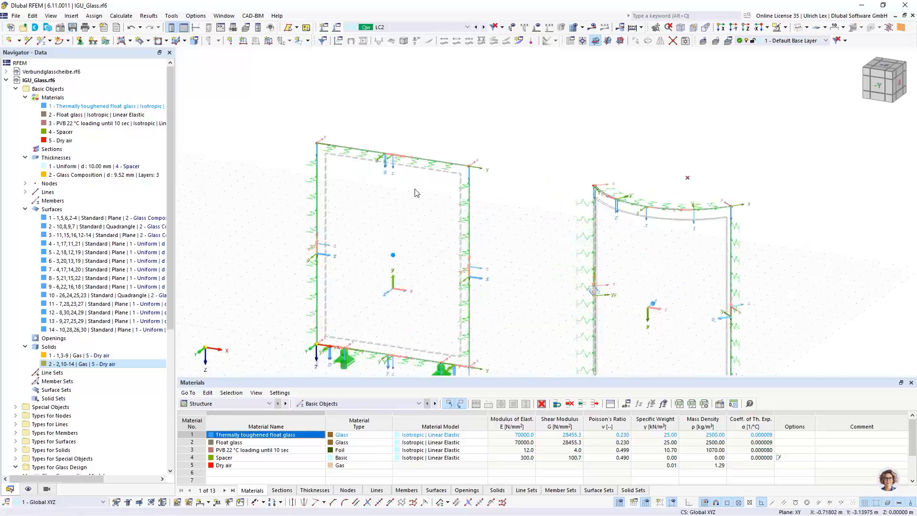
{"action": "scroll", "coordinate": [447, 188], "scroll_direction": "up", "scroll_amount": 4}
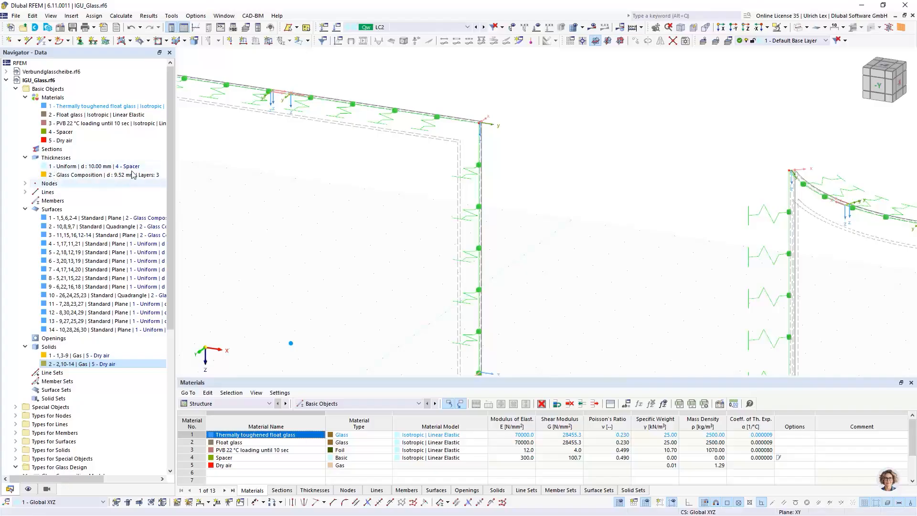
{"action": "scroll", "coordinate": [485, 125], "scroll_direction": "up", "scroll_amount": 3}
{"action": "scroll", "coordinate": [485, 126], "scroll_direction": "up", "scroll_amount": 2}
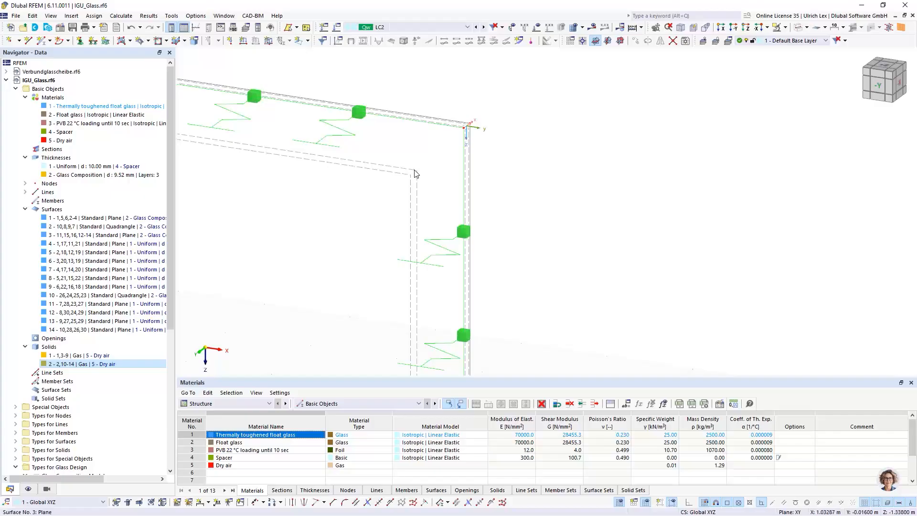
{"action": "scroll", "coordinate": [468, 116], "scroll_direction": "up", "scroll_amount": 8}
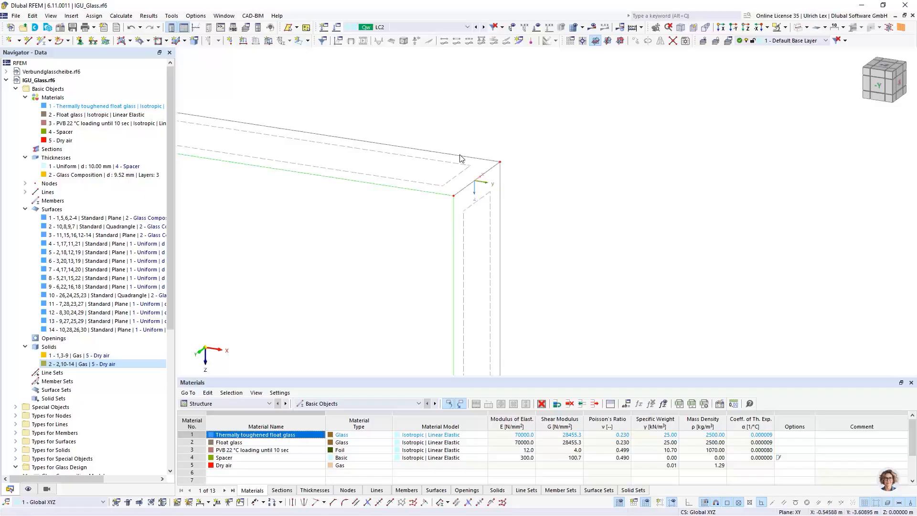
{"action": "scroll", "coordinate": [492, 110], "scroll_direction": "down", "scroll_amount": 4}
{"action": "scroll", "coordinate": [579, 154], "scroll_direction": "down", "scroll_amount": 2}
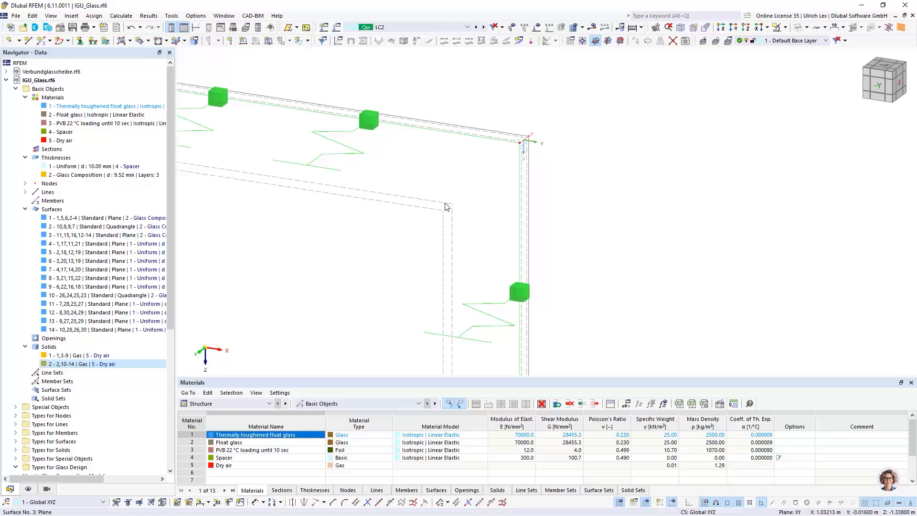
{"action": "scroll", "coordinate": [499, 122], "scroll_direction": "down", "scroll_amount": 6}
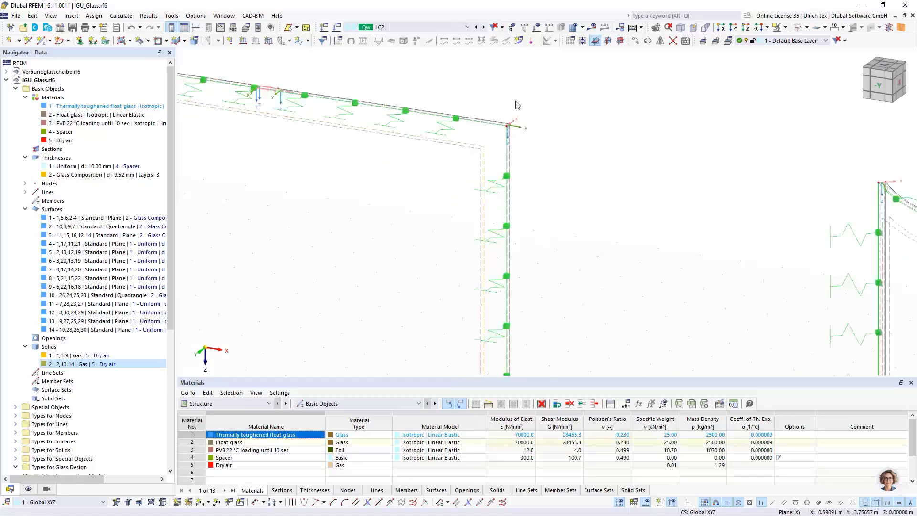
Copy the flat unit's nodal support at X = 0.2 m on the lower edge to the matching node of the second pane at Y = -0.016 m
{"action": "scroll", "coordinate": [495, 270], "scroll_direction": "up", "scroll_amount": 8}
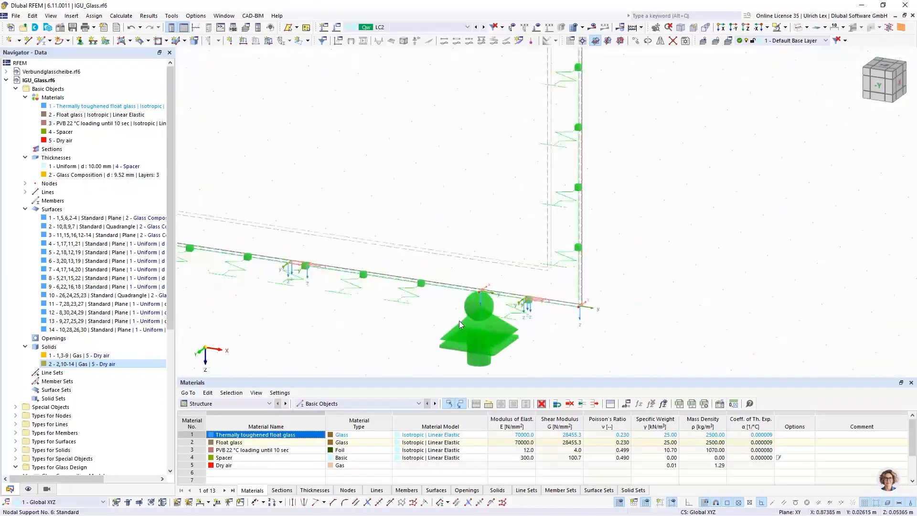
{"action": "scroll", "coordinate": [529, 316], "scroll_direction": "down", "scroll_amount": 3}
{"action": "scroll", "coordinate": [289, 290], "scroll_direction": "up", "scroll_amount": 1}
{"action": "scroll", "coordinate": [289, 292], "scroll_direction": "up", "scroll_amount": 6}
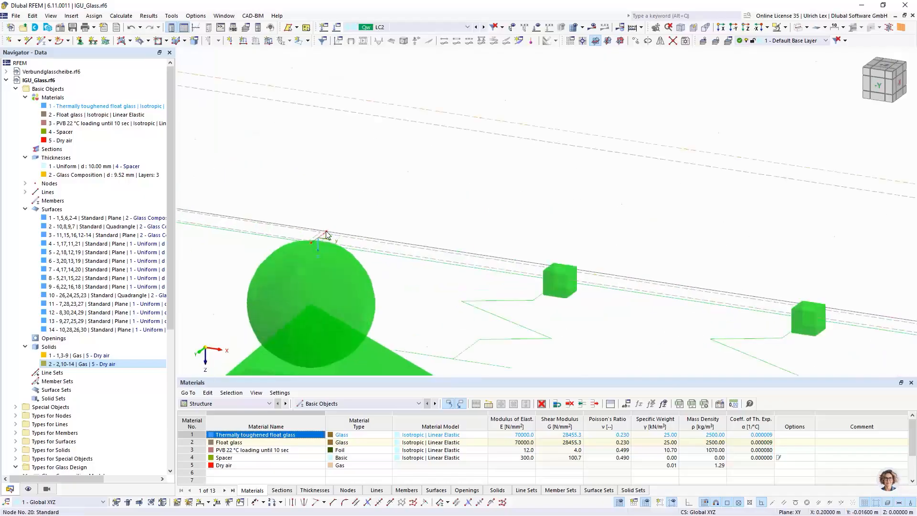
{"action": "scroll", "coordinate": [369, 219], "scroll_direction": "up", "scroll_amount": 2}
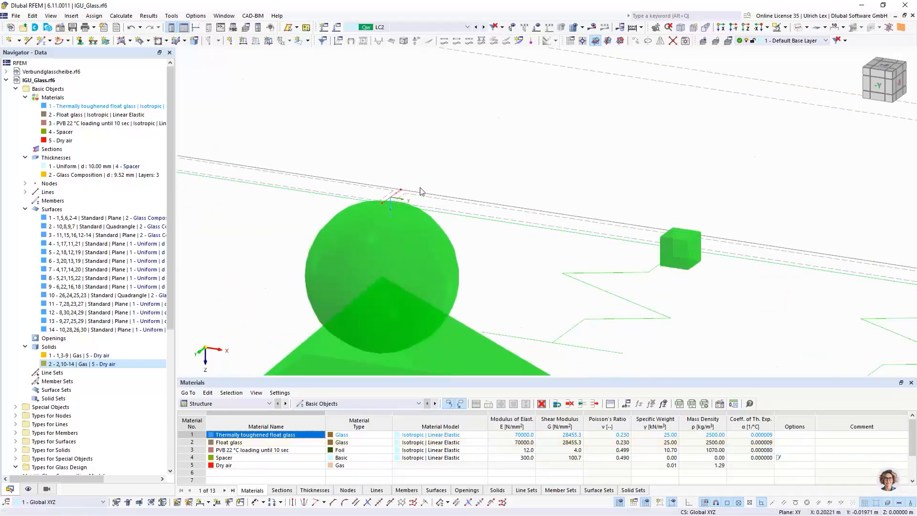
{"action": "scroll", "coordinate": [471, 292], "scroll_direction": "down", "scroll_amount": 3}
{"action": "scroll", "coordinate": [472, 293], "scroll_direction": "down", "scroll_amount": 2}
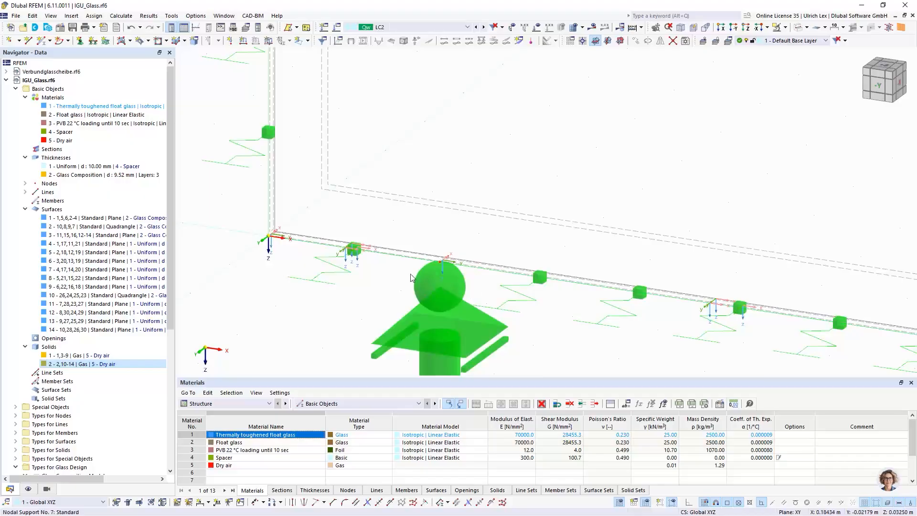
{"action": "scroll", "coordinate": [473, 286], "scroll_direction": "up", "scroll_amount": 3}
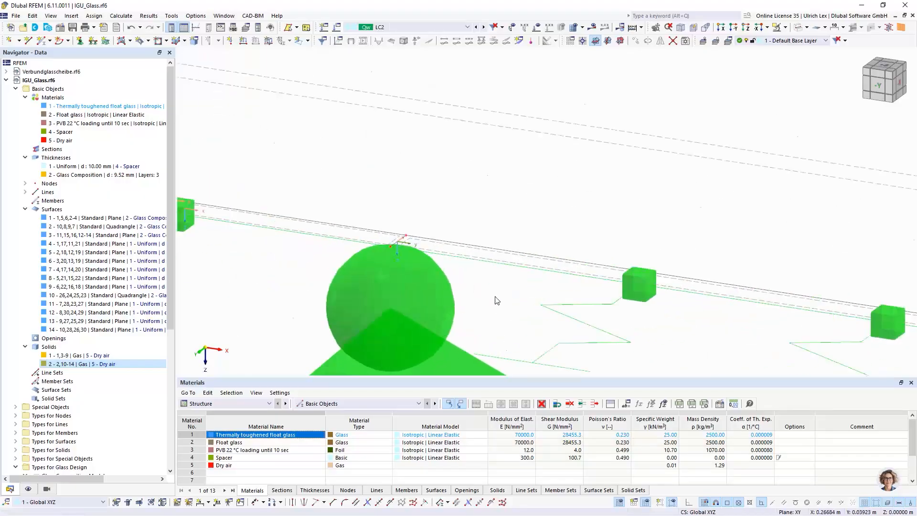
{"action": "left_click_drag", "start_coordinate": [410, 226], "coordinate": [407, 234]}
Copy the flat unit's other lower-edge nodal support to the second pane's node at X = 0.9 m, Y = -0.016 m
{"action": "scroll", "coordinate": [365, 191], "scroll_direction": "down", "scroll_amount": 5}
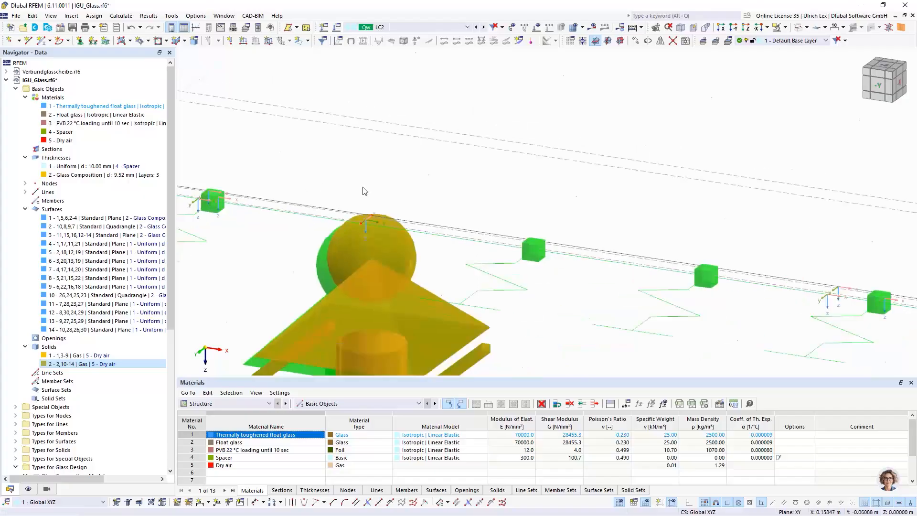
{"action": "scroll", "coordinate": [665, 296], "scroll_direction": "up", "scroll_amount": 4}
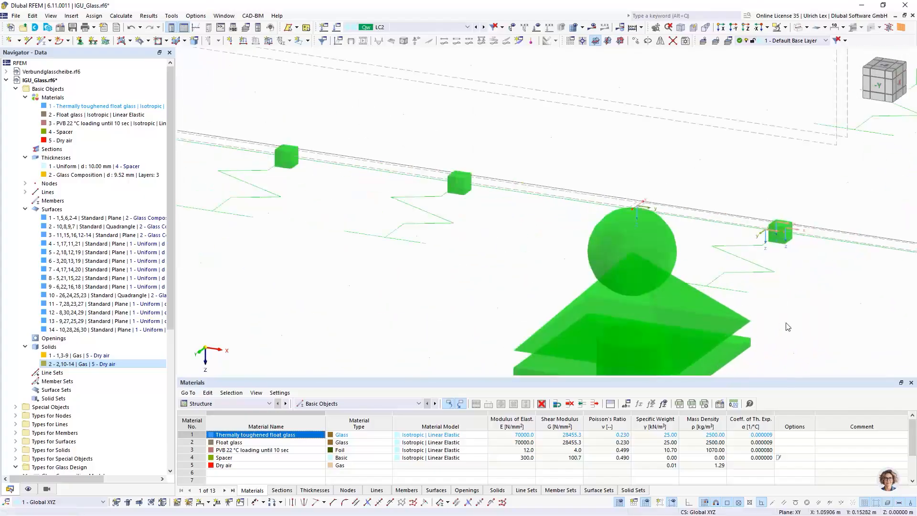
{"action": "left_click", "coordinate": [658, 248]}
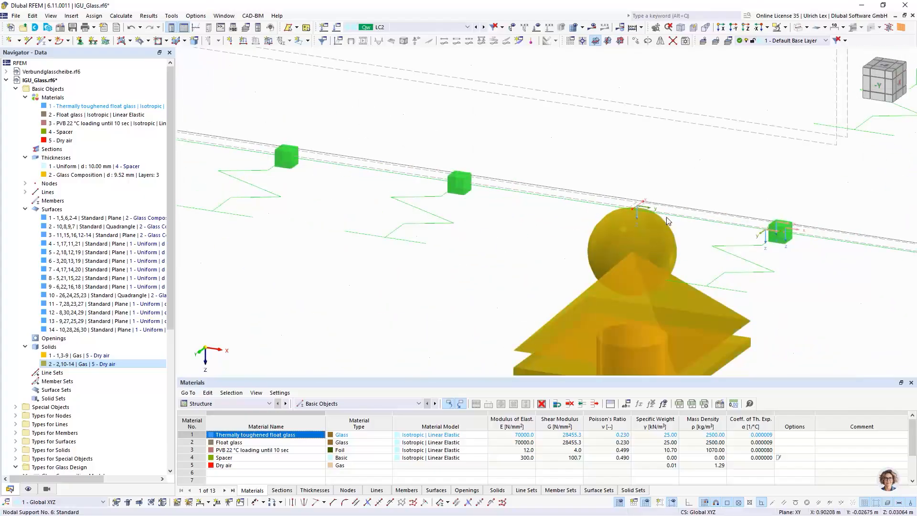
{"action": "left_click_drag", "start_coordinate": [647, 205], "coordinate": [643, 203]}
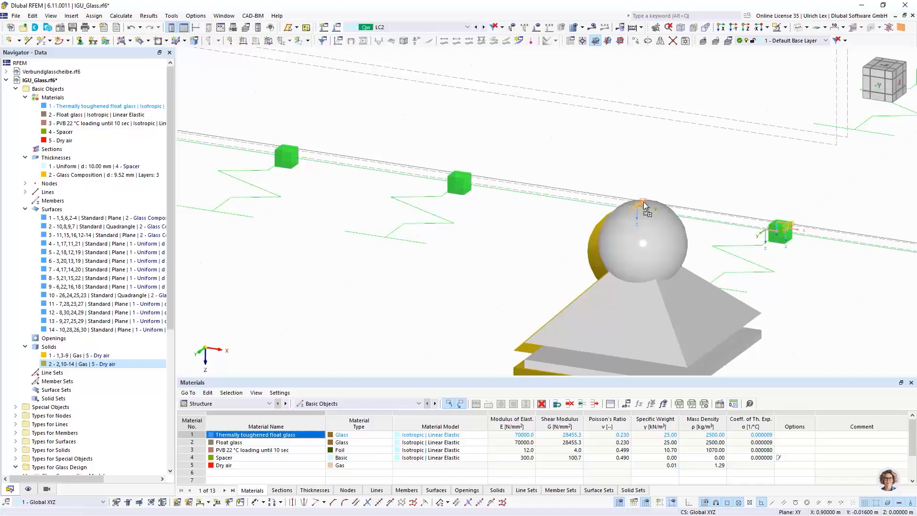
{"action": "scroll", "coordinate": [533, 294], "scroll_direction": "down", "scroll_amount": 1}
{"action": "scroll", "coordinate": [714, 235], "scroll_direction": "up", "scroll_amount": 5}
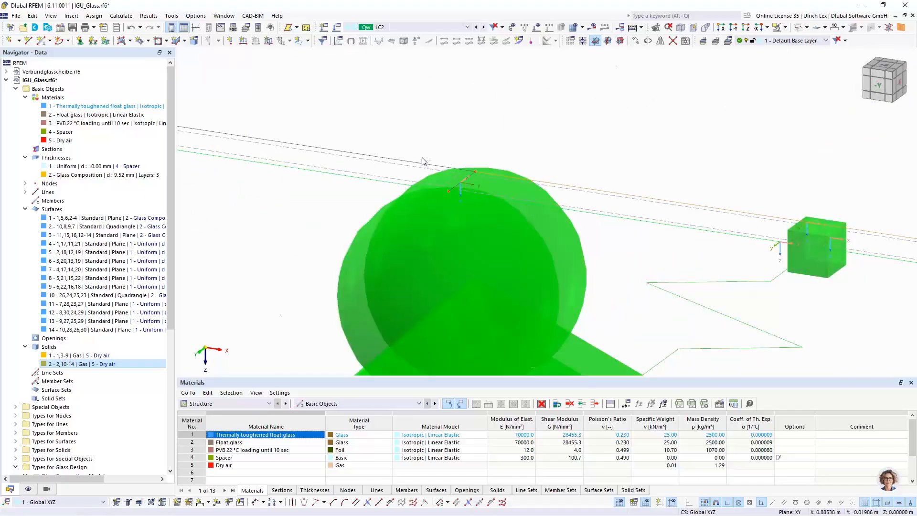
Assign the existing line support type 3 to boundary lines 11–16 of the flat unit's second pane
{"action": "scroll", "coordinate": [769, 319], "scroll_direction": "down", "scroll_amount": 4}
{"action": "scroll", "coordinate": [772, 321], "scroll_direction": "down", "scroll_amount": 3}
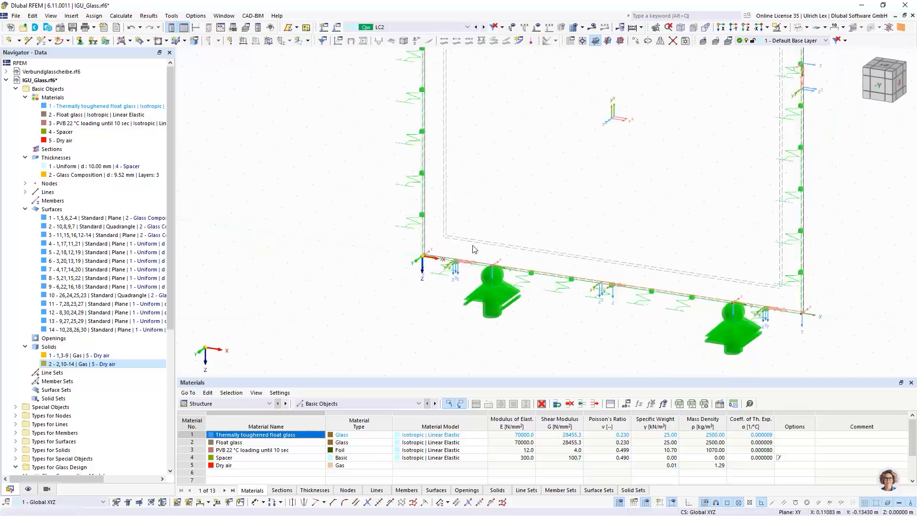
{"action": "scroll", "coordinate": [328, 264], "scroll_direction": "up", "scroll_amount": 4}
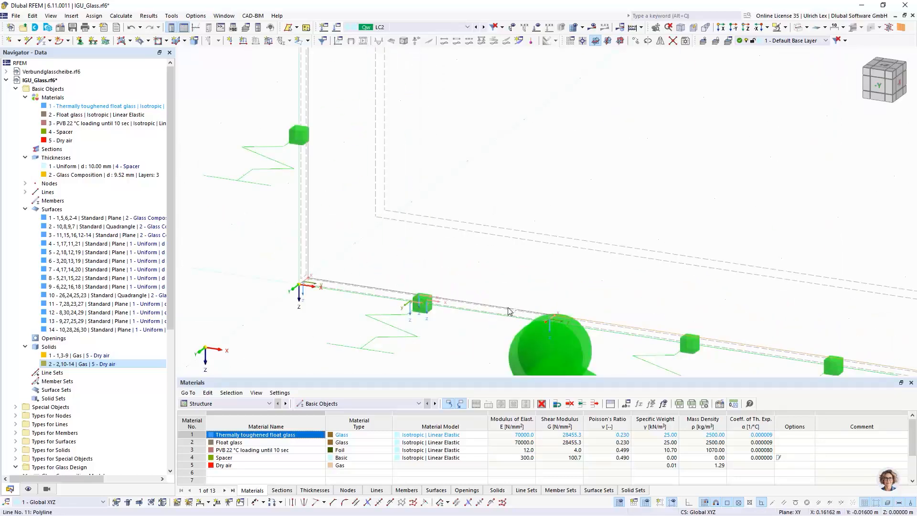
{"action": "scroll", "coordinate": [309, 233], "scroll_direction": "down", "scroll_amount": 5}
{"action": "scroll", "coordinate": [405, 144], "scroll_direction": "up", "scroll_amount": 5}
{"action": "scroll", "coordinate": [406, 144], "scroll_direction": "up", "scroll_amount": 5}
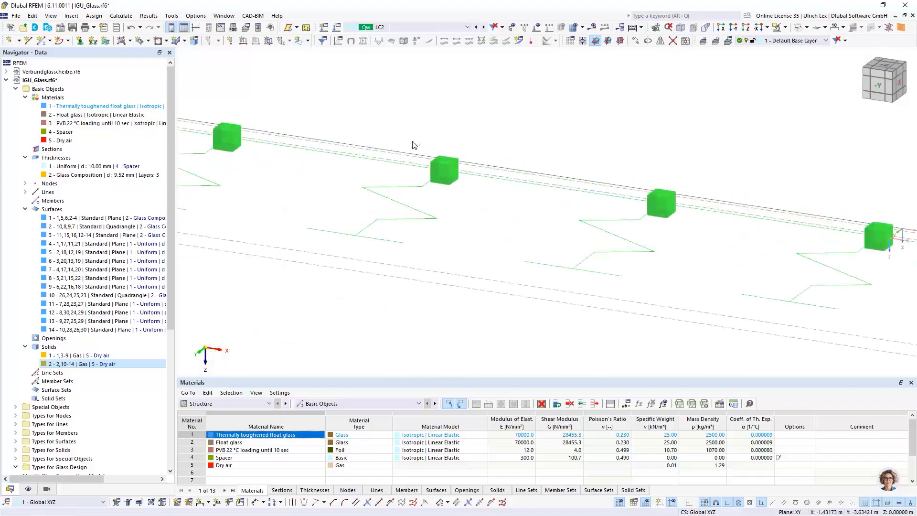
{"action": "scroll", "coordinate": [598, 161], "scroll_direction": "down", "scroll_amount": 5}
{"action": "scroll", "coordinate": [598, 162], "scroll_direction": "down", "scroll_amount": 5}
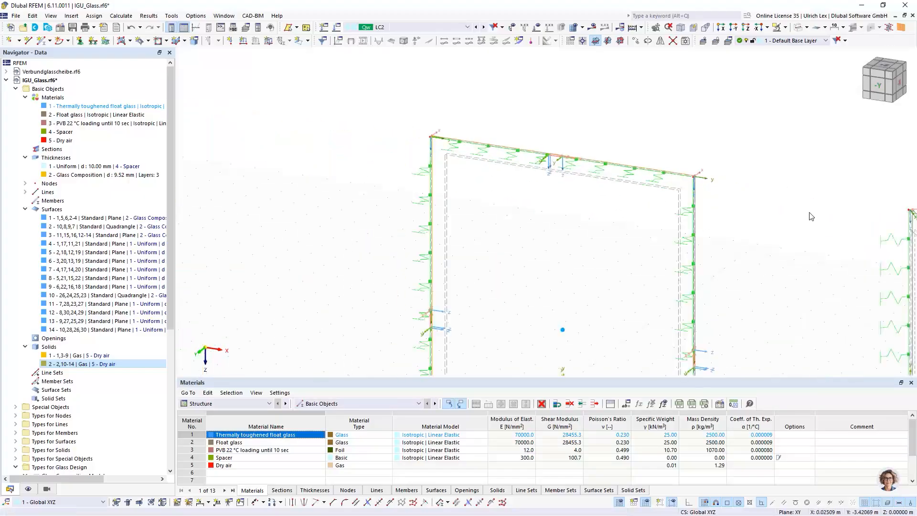
{"action": "scroll", "coordinate": [808, 215], "scroll_direction": "up", "scroll_amount": 5}
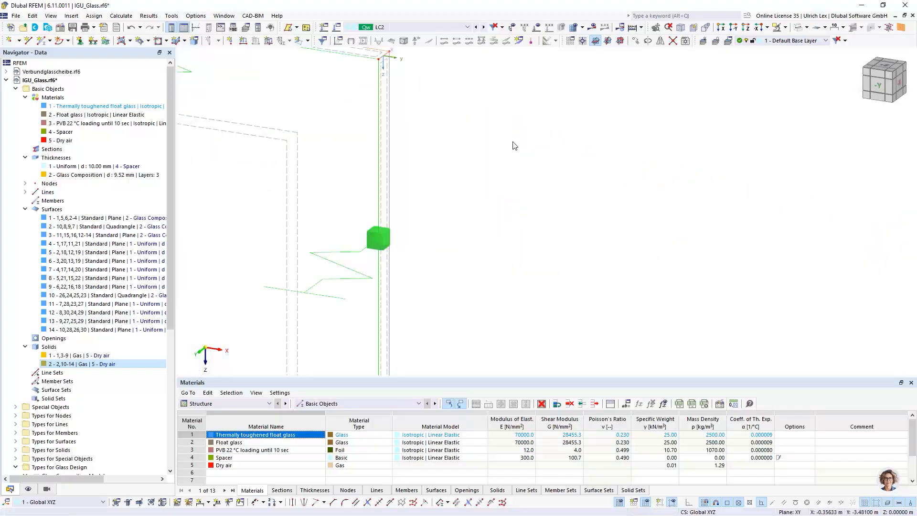
{"action": "double_click", "coordinate": [389, 146]}
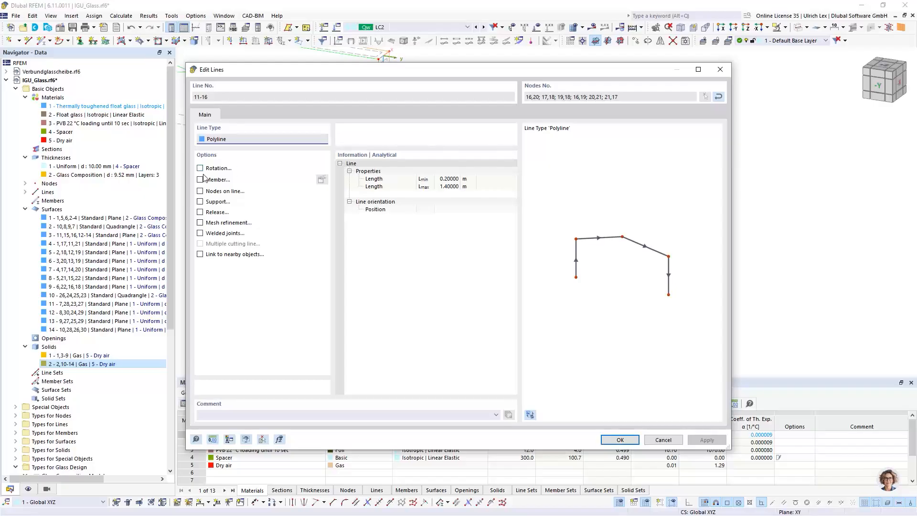
{"action": "left_click", "coordinate": [199, 202]}
{"action": "left_click", "coordinate": [234, 114]}
{"action": "left_click", "coordinate": [262, 151]}
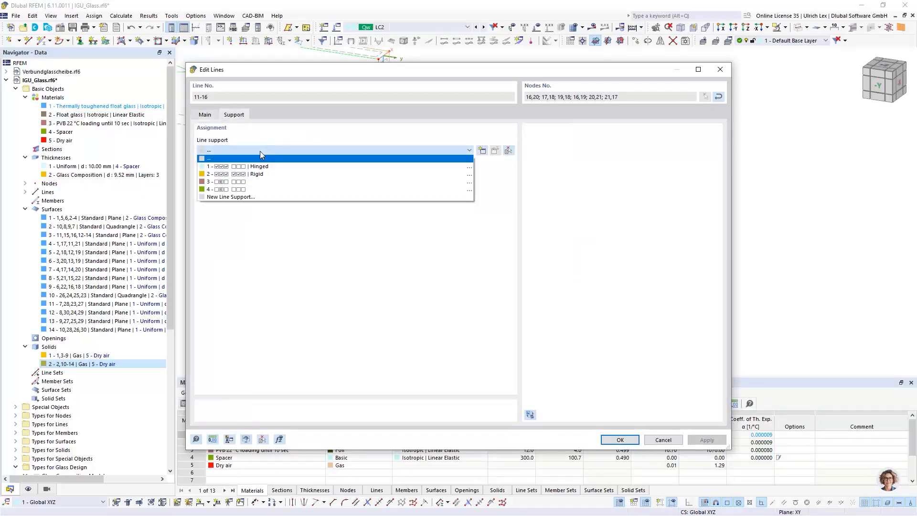
{"action": "left_click", "coordinate": [224, 181]}
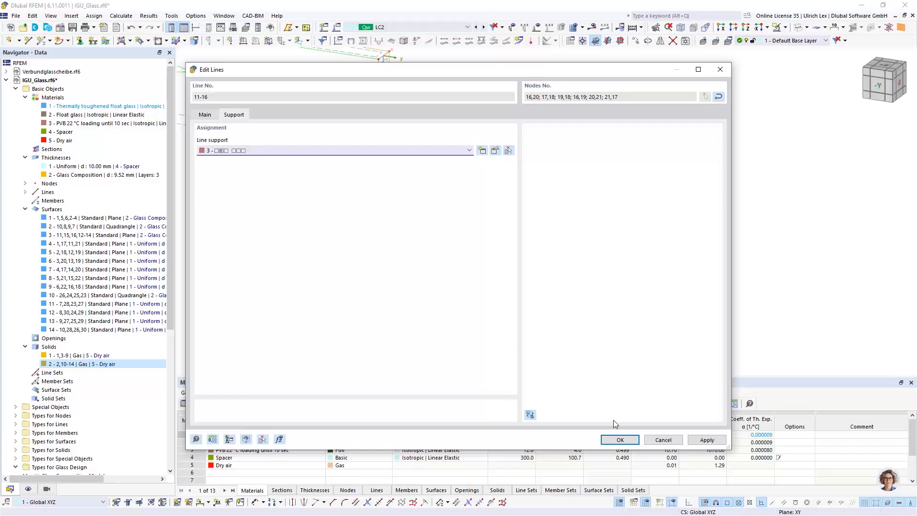
{"action": "left_click", "coordinate": [618, 438]}
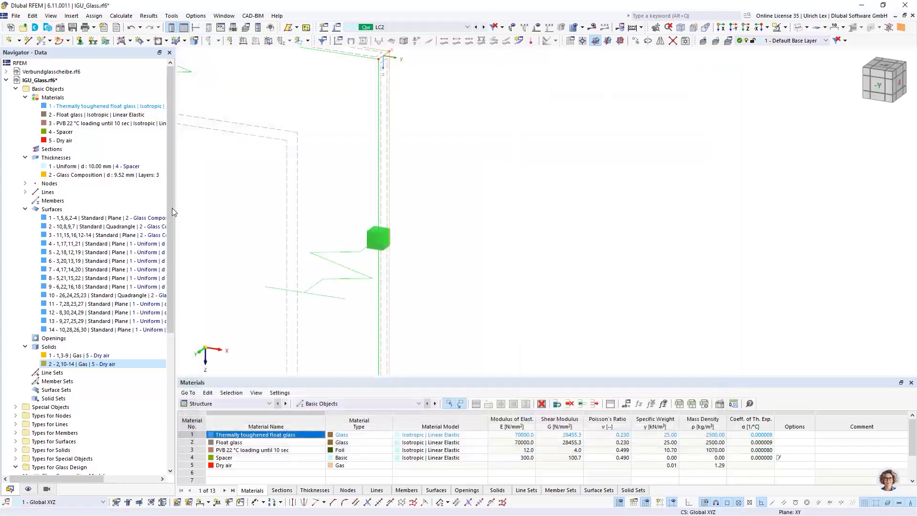
Assign an existing line support to boundary lines 23–26 of the curved unit's second pane
{"action": "scroll", "coordinate": [495, 202], "scroll_direction": "down", "scroll_amount": 5}
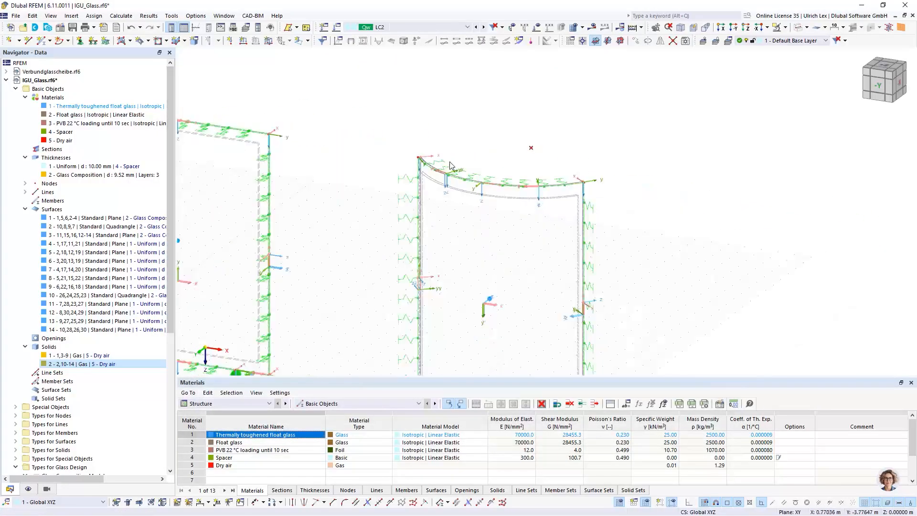
{"action": "scroll", "coordinate": [450, 165], "scroll_direction": "up", "scroll_amount": 5}
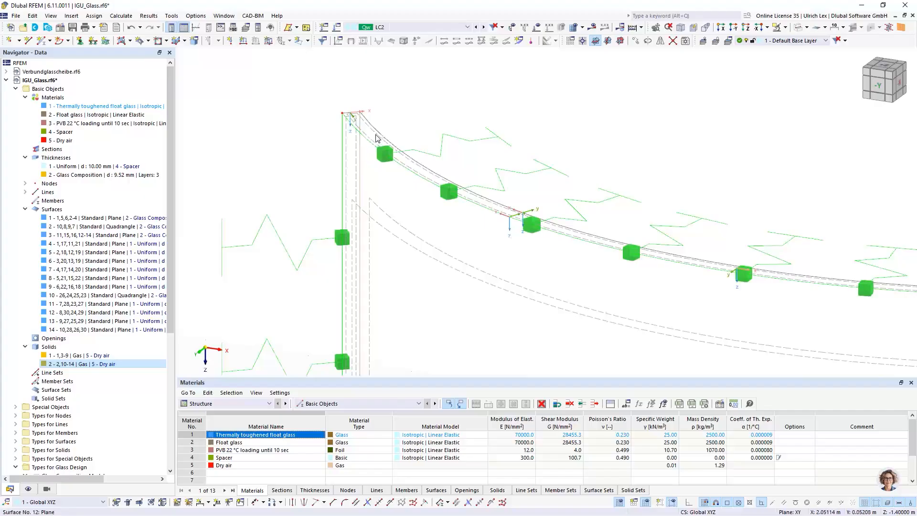
{"action": "scroll", "coordinate": [376, 138], "scroll_direction": "down", "scroll_amount": 6}
{"action": "scroll", "coordinate": [526, 139], "scroll_direction": "up", "scroll_amount": 5}
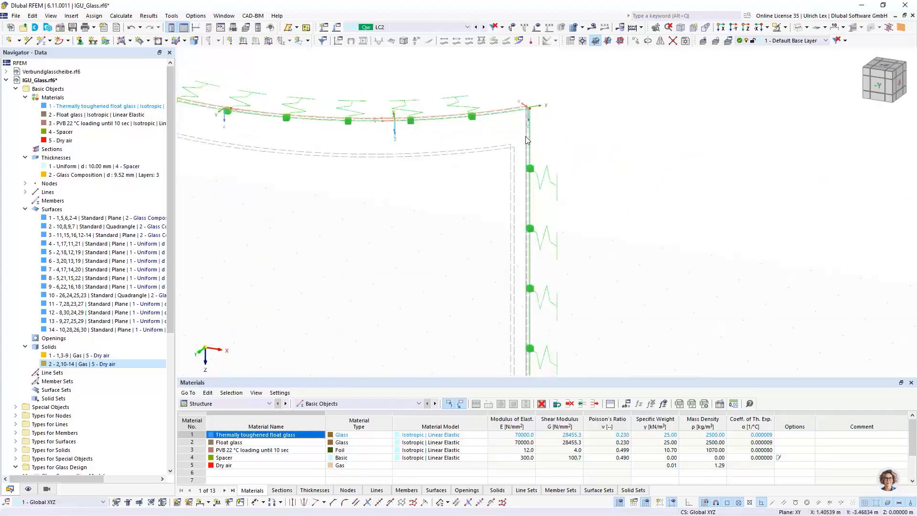
{"action": "scroll", "coordinate": [525, 136], "scroll_direction": "up", "scroll_amount": 3}
{"action": "scroll", "coordinate": [559, 128], "scroll_direction": "down", "scroll_amount": 6}
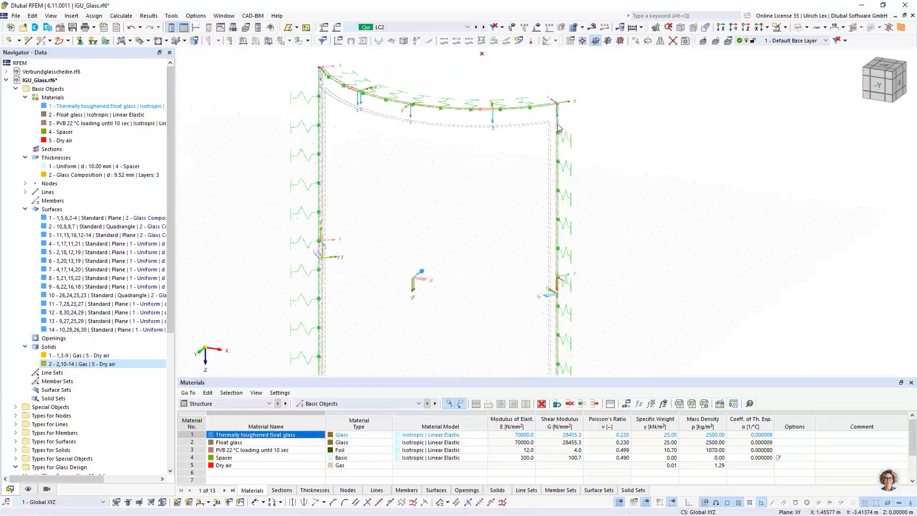
{"action": "scroll", "coordinate": [559, 128], "scroll_direction": "down", "scroll_amount": 3}
{"action": "scroll", "coordinate": [607, 316], "scroll_direction": "up", "scroll_amount": 8}
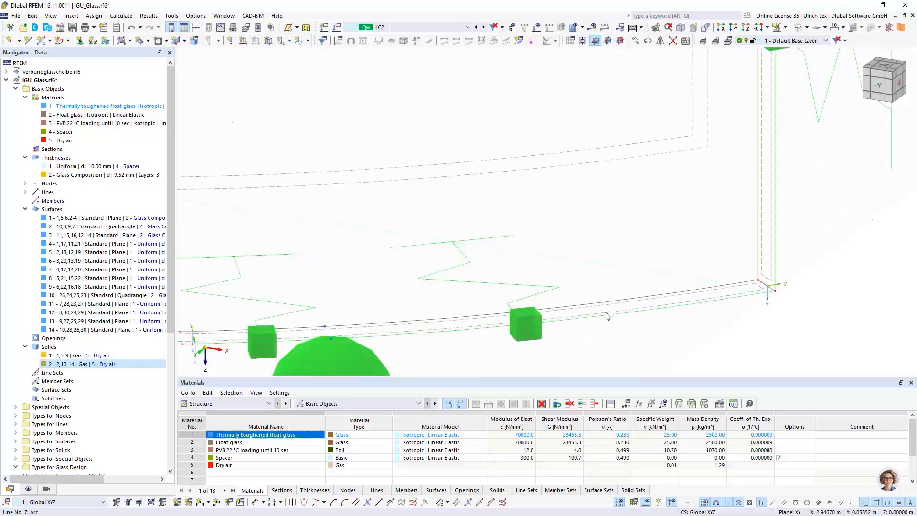
{"action": "double_click", "coordinate": [612, 305]}
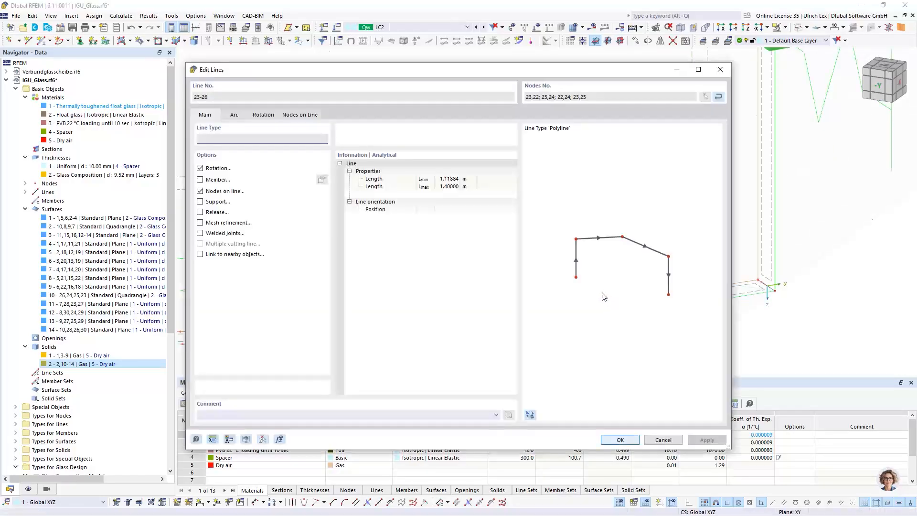
{"action": "left_click", "coordinate": [200, 201]}
{"action": "left_click", "coordinate": [290, 114]}
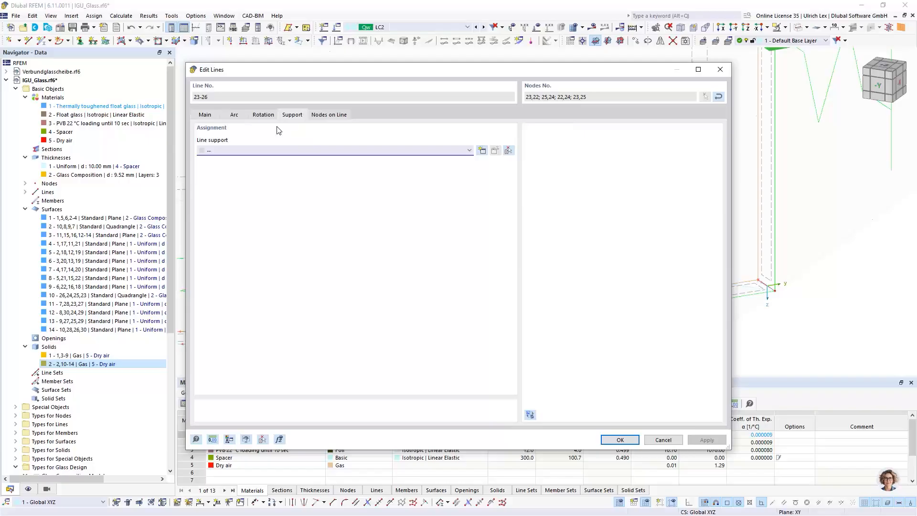
{"action": "left_click", "coordinate": [247, 151]}
{"action": "left_click", "coordinate": [266, 190]}
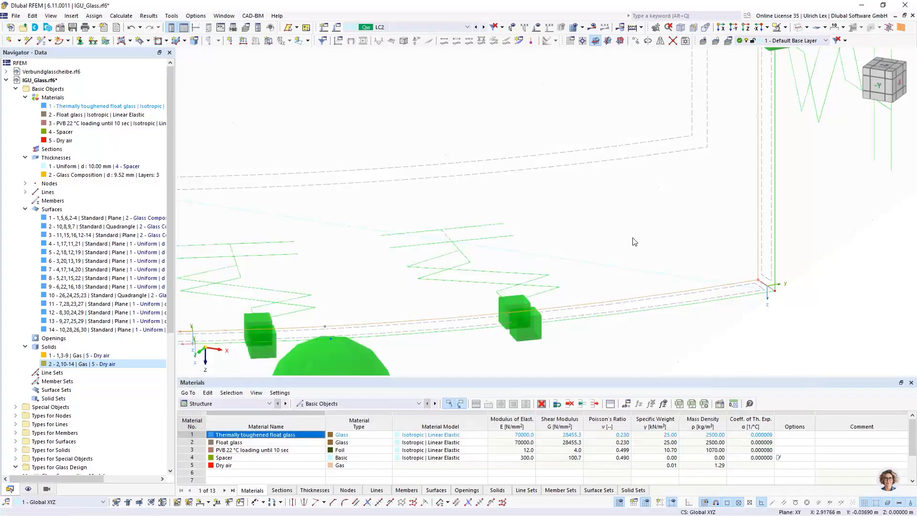
Copy the curved unit's three lower-edge nodal supports to the matching nodes of its second pane
{"action": "scroll", "coordinate": [601, 235], "scroll_direction": "down", "scroll_amount": 8}
{"action": "scroll", "coordinate": [396, 263], "scroll_direction": "up", "scroll_amount": 8}
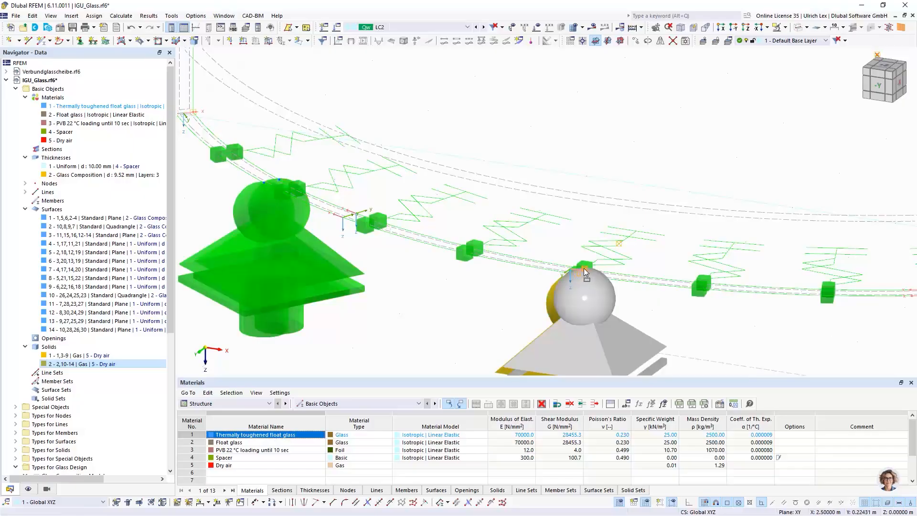
{"action": "scroll", "coordinate": [380, 277], "scroll_direction": "down", "scroll_amount": 5}
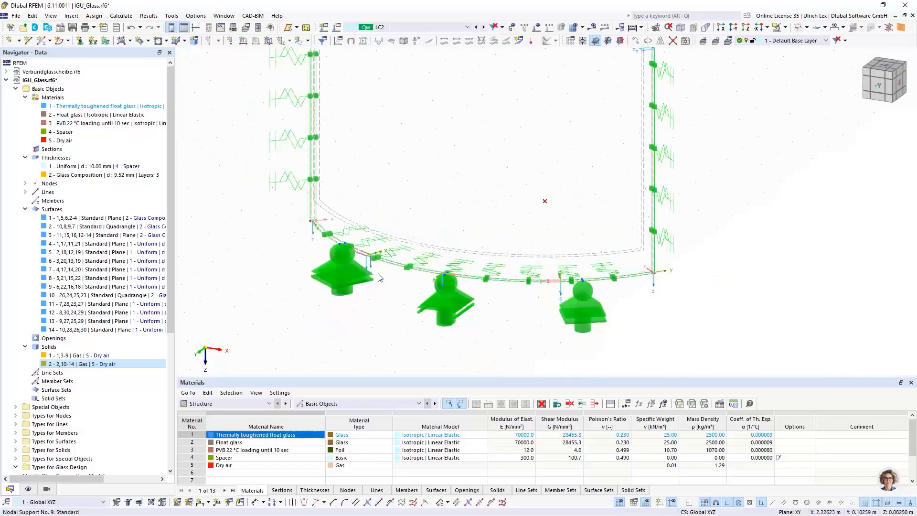
{"action": "scroll", "coordinate": [449, 291], "scroll_direction": "up", "scroll_amount": 5}
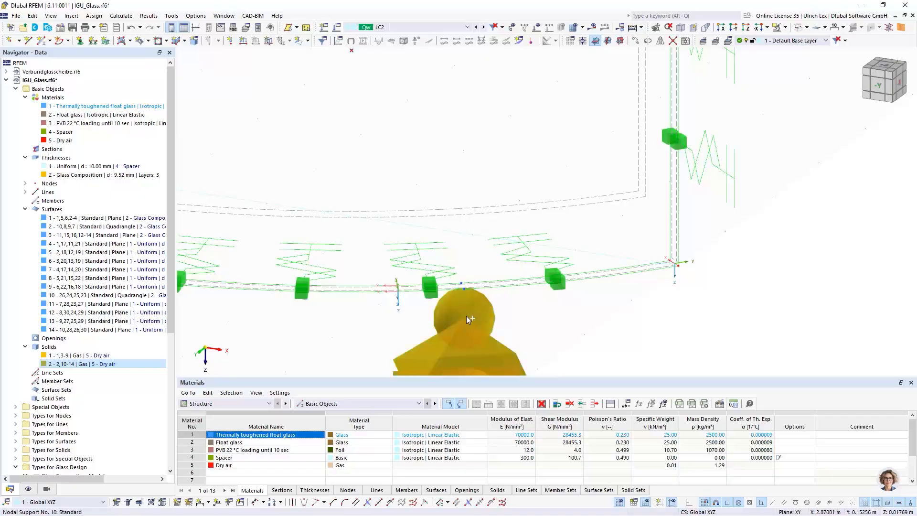
{"action": "left_click_drag", "start_coordinate": [466, 316], "coordinate": [462, 283], "text": "ctrl"}
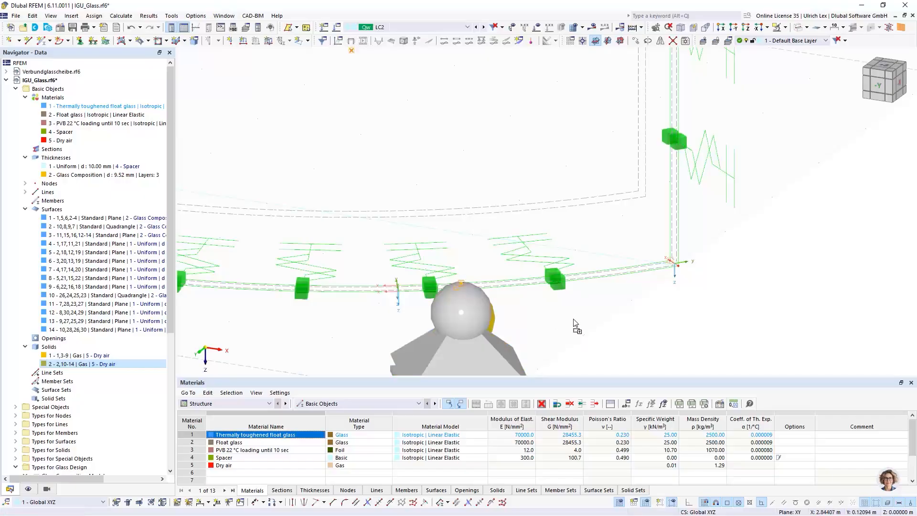
{"action": "scroll", "coordinate": [615, 317], "scroll_direction": "down", "scroll_amount": 4}
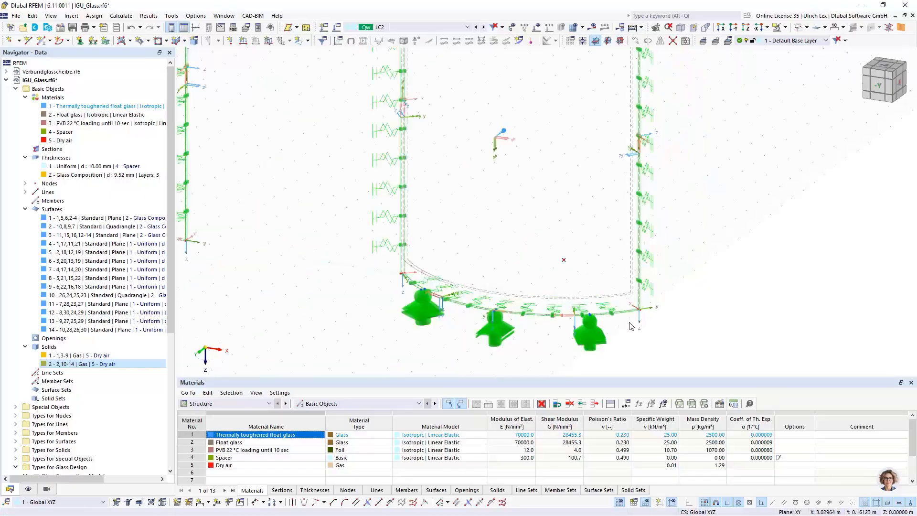
{"action": "scroll", "coordinate": [630, 345], "scroll_direction": "down", "scroll_amount": 4}
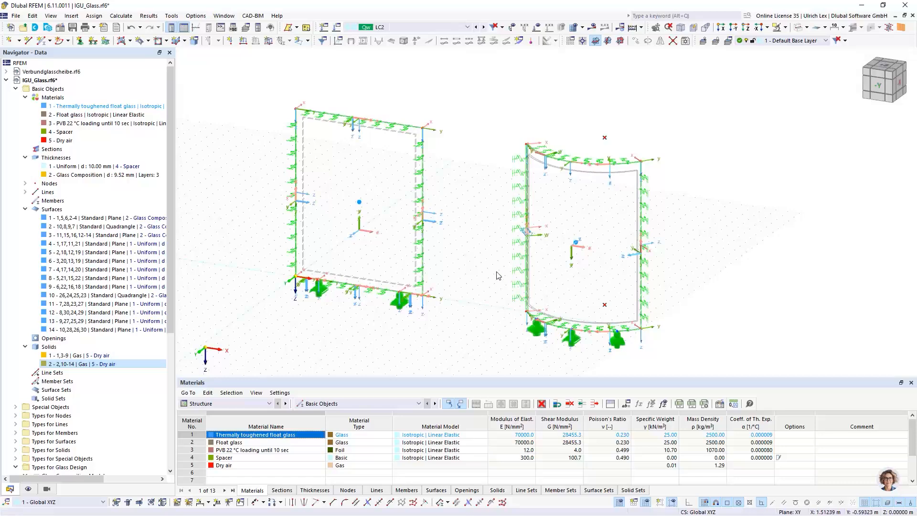
{"action": "scroll", "coordinate": [621, 372], "scroll_direction": "up", "scroll_amount": 3}
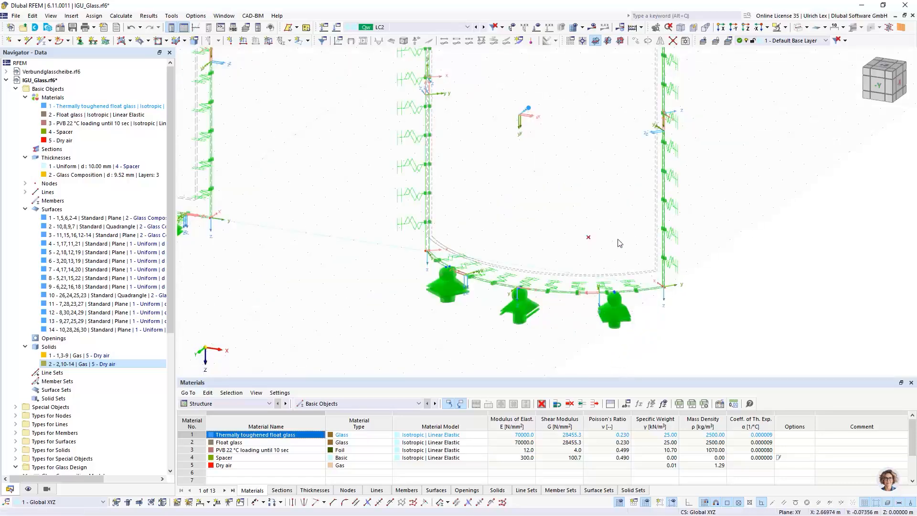
{"action": "scroll", "coordinate": [659, 278], "scroll_direction": "down", "scroll_amount": 2}
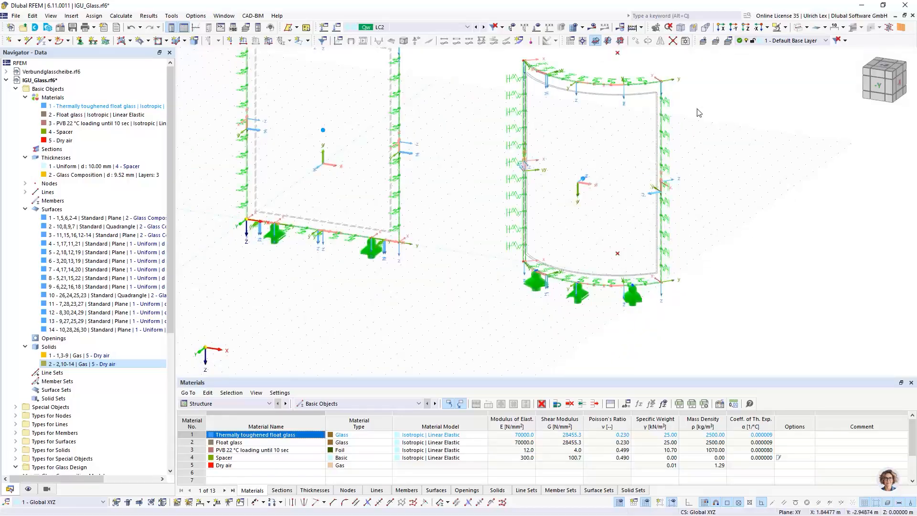
Display the panes as shaded surfaces and examine the nodal and line supports of both units from above and in oblique views
{"action": "left_click", "coordinate": [798, 27]}
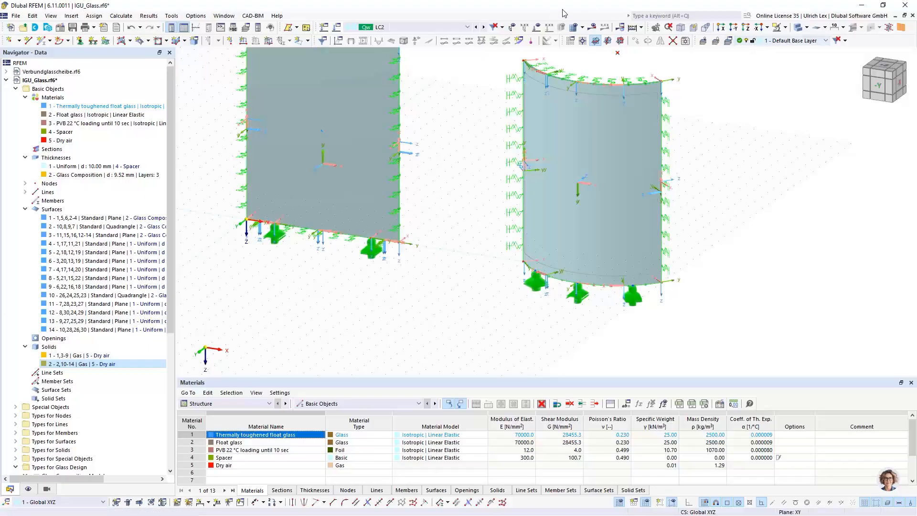
{"action": "left_click", "coordinate": [745, 27]}
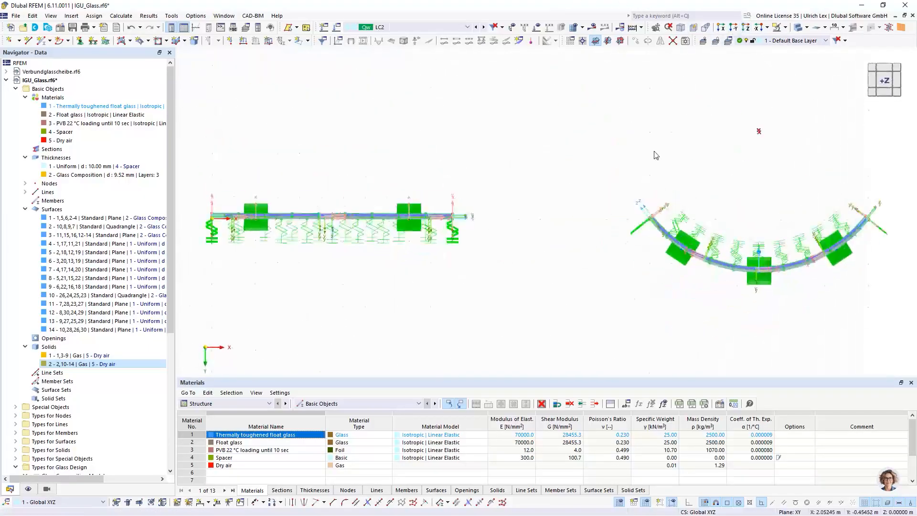
{"action": "scroll", "coordinate": [466, 236], "scroll_direction": "up", "scroll_amount": 3}
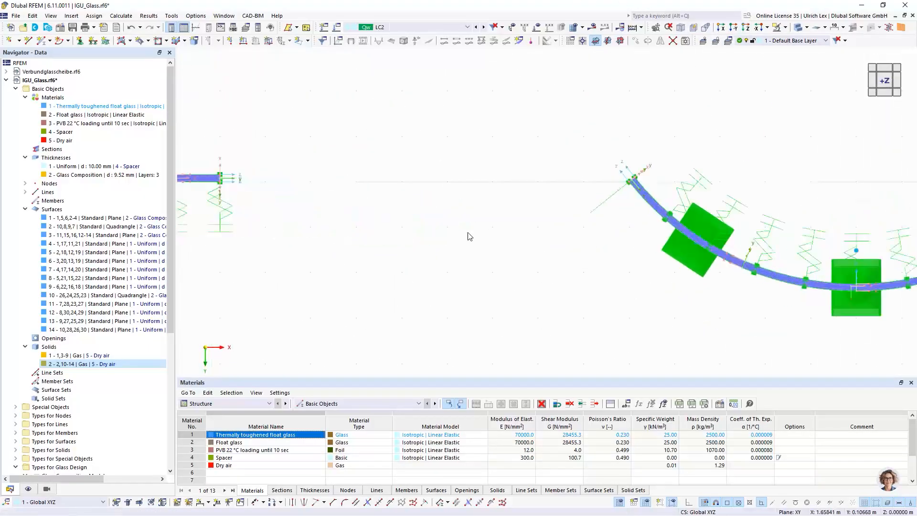
{"action": "scroll", "coordinate": [395, 231], "scroll_direction": "down", "scroll_amount": 1}
{"action": "scroll", "coordinate": [517, 223], "scroll_direction": "down", "scroll_amount": 1}
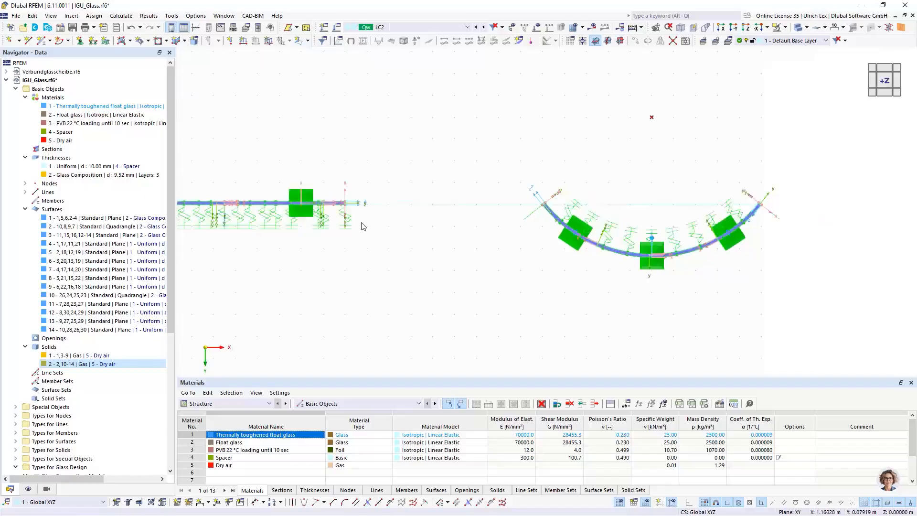
{"action": "scroll", "coordinate": [783, 247], "scroll_direction": "up", "scroll_amount": 4}
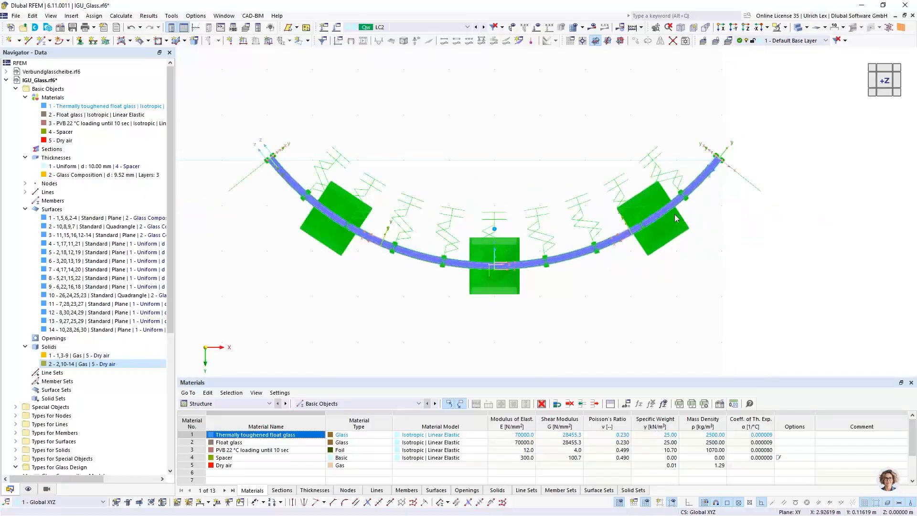
{"action": "scroll", "coordinate": [664, 279], "scroll_direction": "down", "scroll_amount": 1}
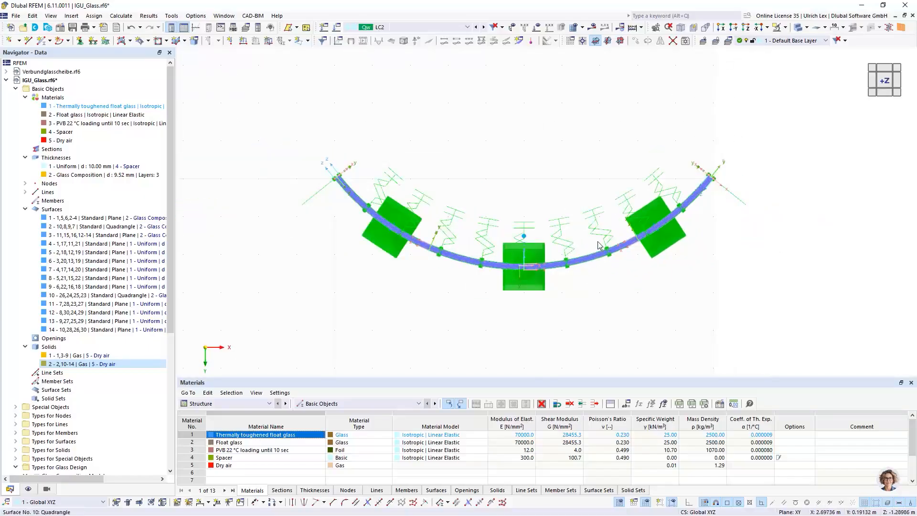
{"action": "scroll", "coordinate": [610, 272], "scroll_direction": "down", "scroll_amount": 1}
{"action": "middle_click_drag", "start_coordinate": [627, 337], "coordinate": [620, 205], "text": "ctrl"}
{"action": "scroll", "coordinate": [620, 204], "scroll_direction": "down", "scroll_amount": 4}
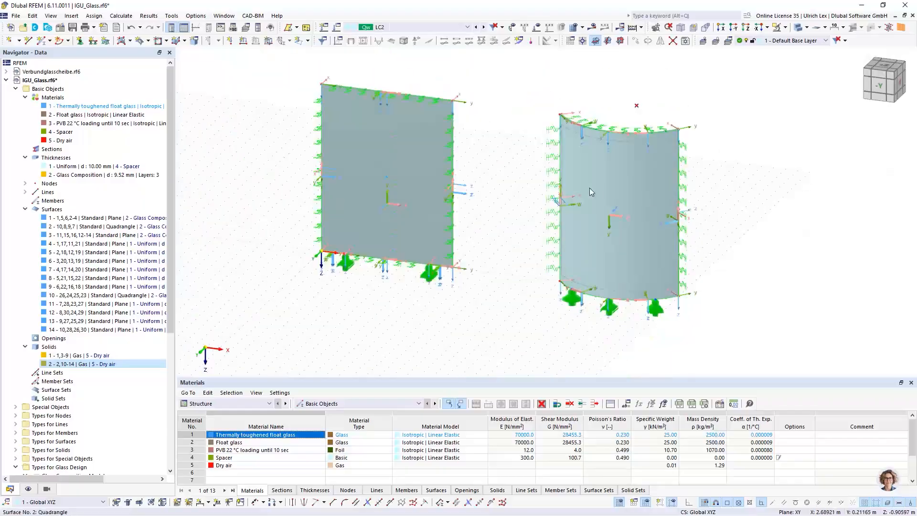
{"action": "scroll", "coordinate": [460, 80], "scroll_direction": "up", "scroll_amount": 2}
{"action": "scroll", "coordinate": [543, 175], "scroll_direction": "down", "scroll_amount": 2}
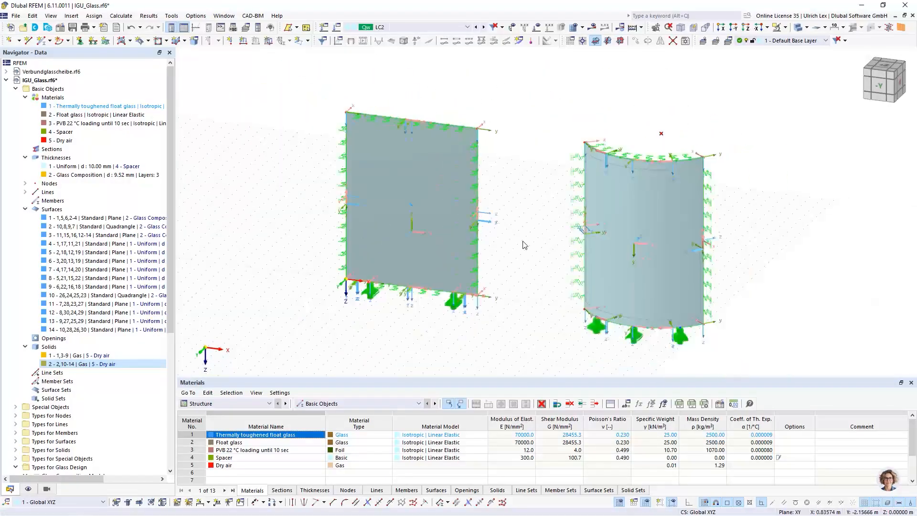
{"action": "middle_click_drag", "start_coordinate": [511, 309], "coordinate": [538, 293], "text": "ctrl"}
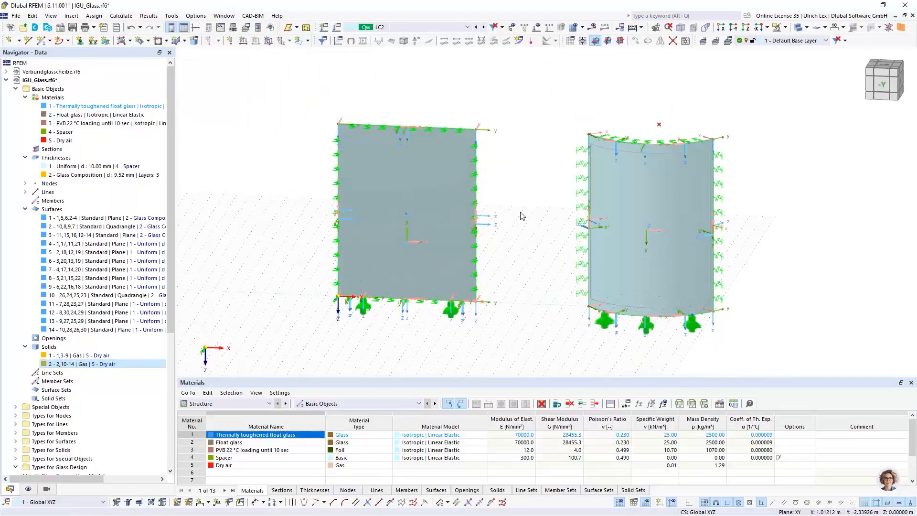
{"action": "middle_click_drag", "start_coordinate": [777, 267], "coordinate": [726, 282], "text": "ctrl"}
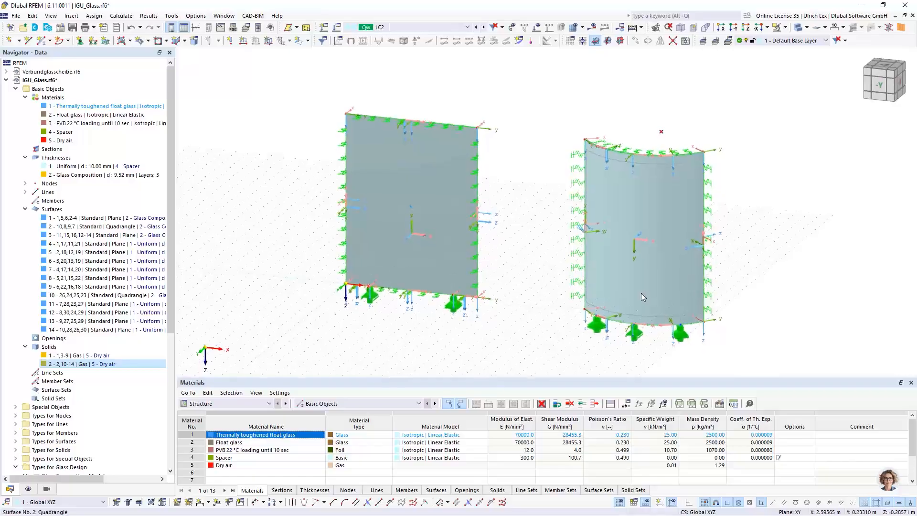
Add load case LC3 with the action category Permanent/Imposed and keep it selected in the load case list
{"action": "left_click", "coordinate": [337, 28]}
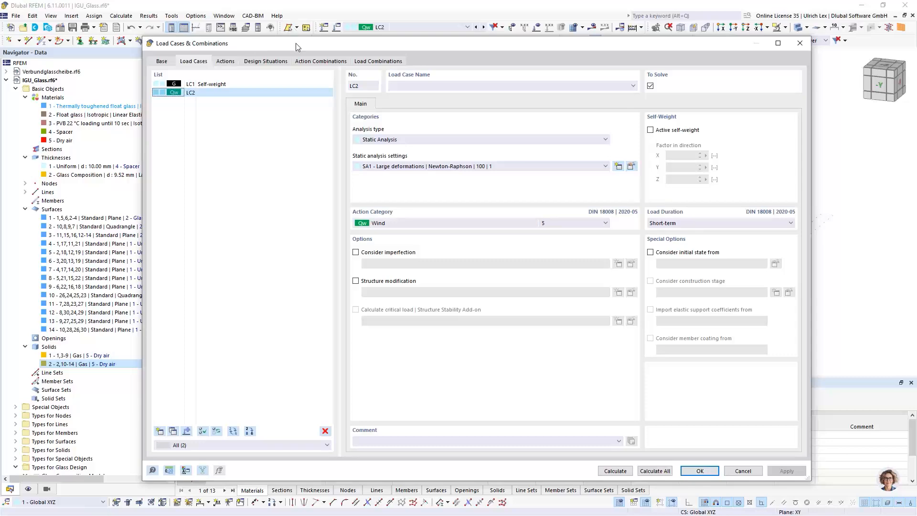
{"action": "left_click_drag", "start_coordinate": [296, 43], "coordinate": [301, 40]}
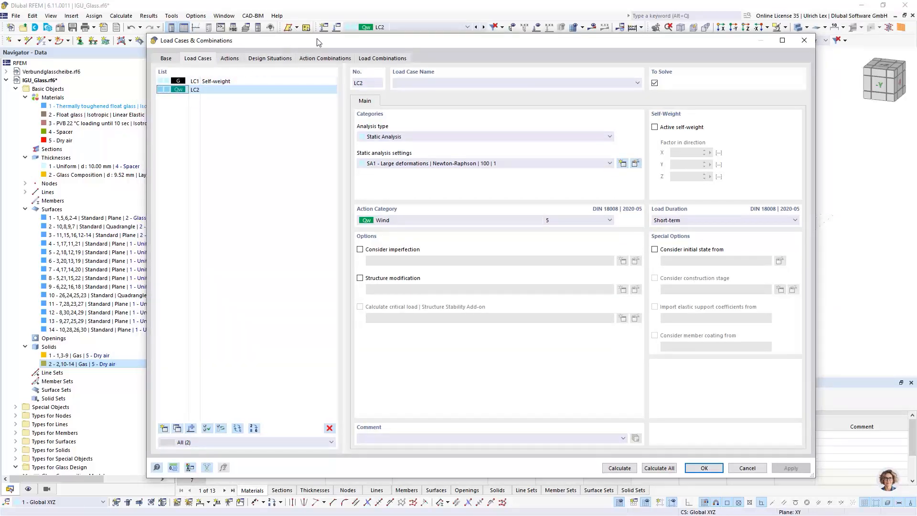
{"action": "left_click_drag", "start_coordinate": [319, 43], "coordinate": [263, 269]}
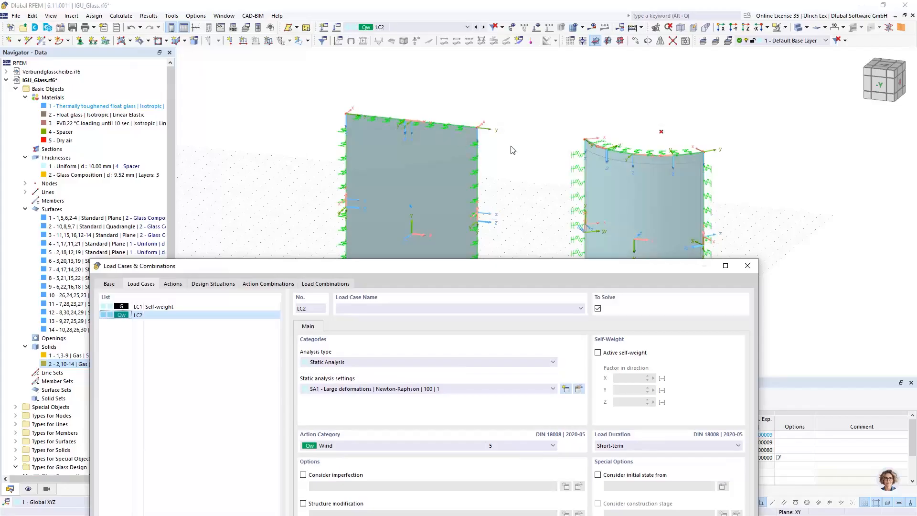
{"action": "left_click_drag", "start_coordinate": [555, 268], "coordinate": [602, 51]}
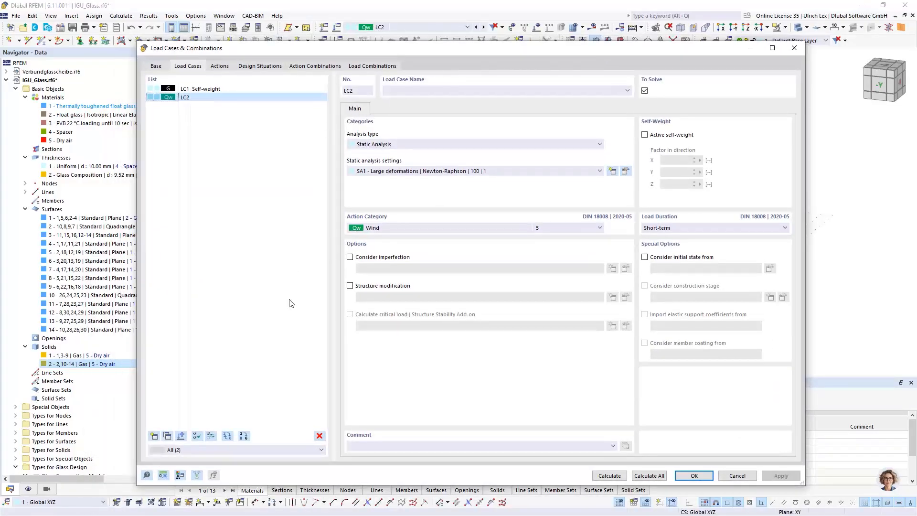
{"action": "left_click", "coordinate": [154, 436]}
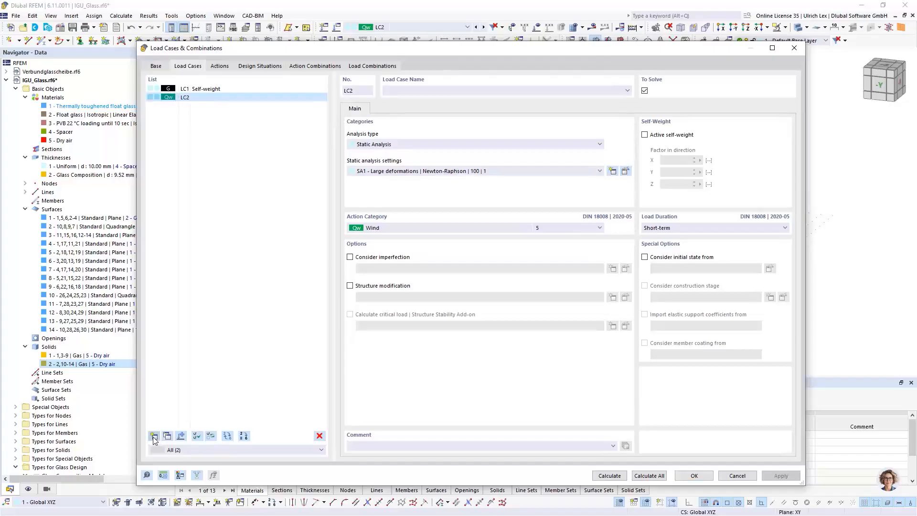
{"action": "left_click", "coordinate": [431, 228]}
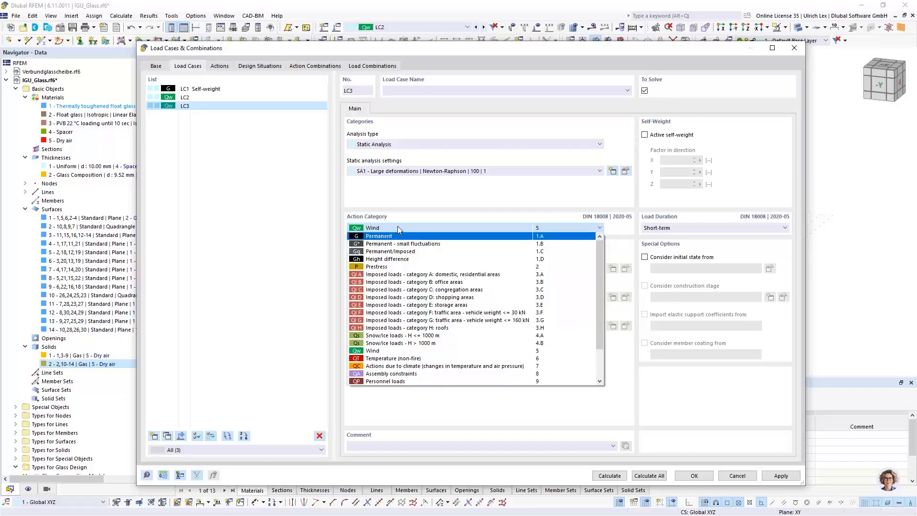
{"action": "left_click", "coordinate": [447, 254]}
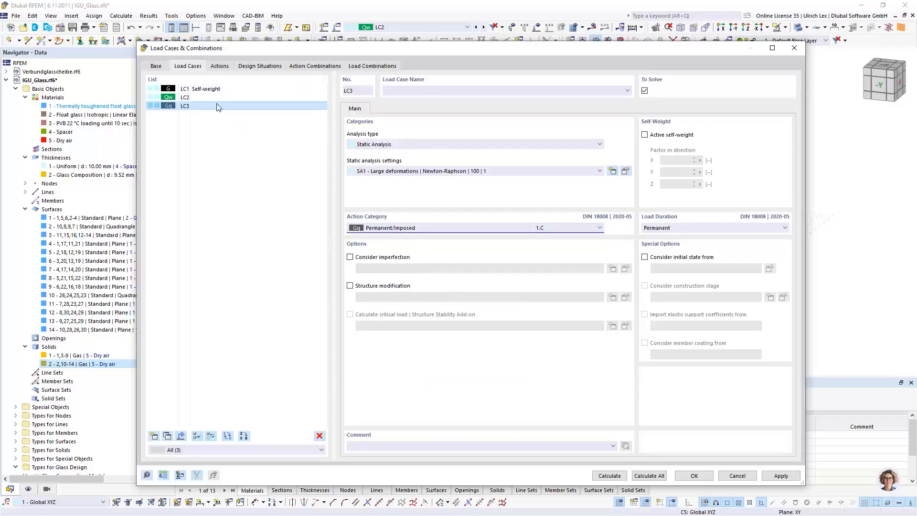
{"action": "left_click", "coordinate": [236, 91]}
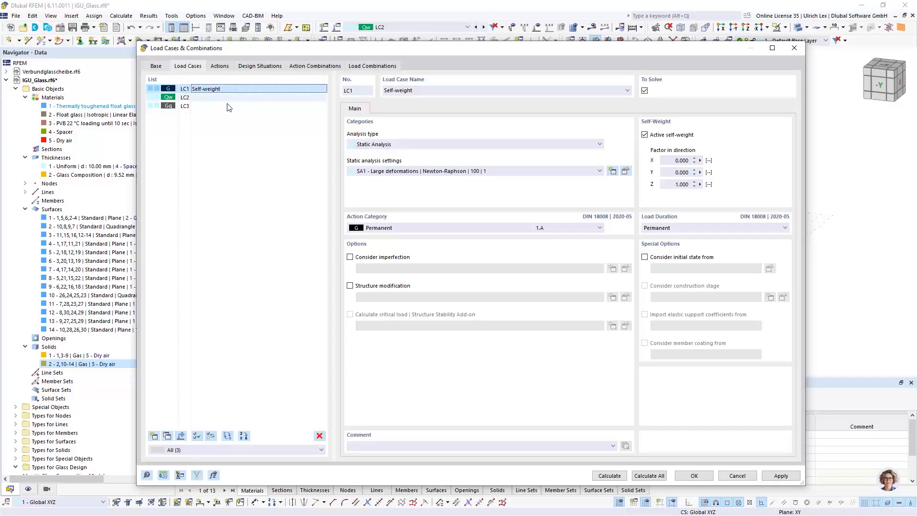
{"action": "left_click", "coordinate": [226, 106]}
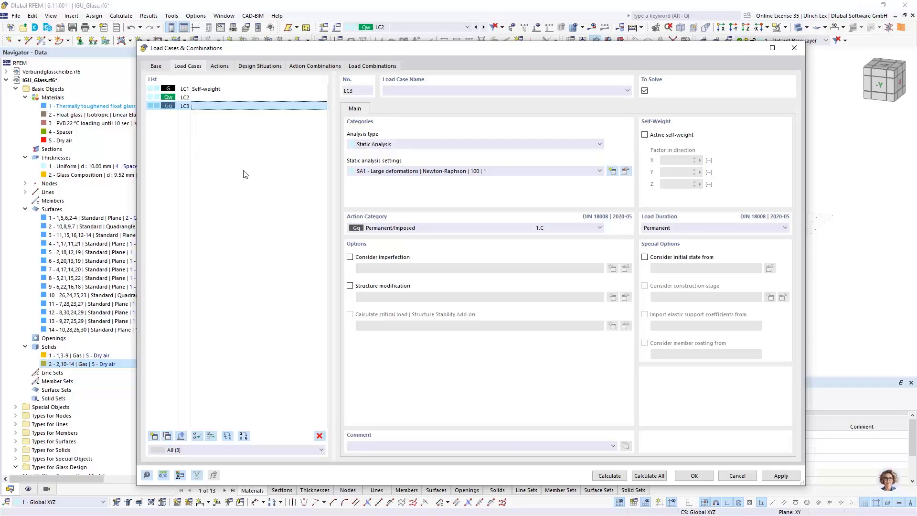
Add load cases LC4 and LC5, both with the action category Actions due to climate (changes in temperature and air pressure)
{"action": "left_click", "coordinate": [153, 436]}
{"action": "left_click", "coordinate": [421, 227]}
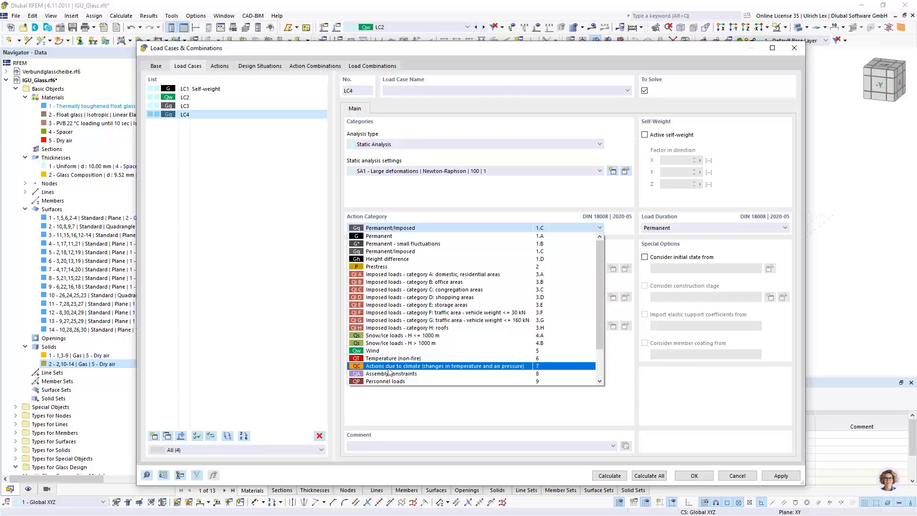
{"action": "left_click", "coordinate": [447, 365]}
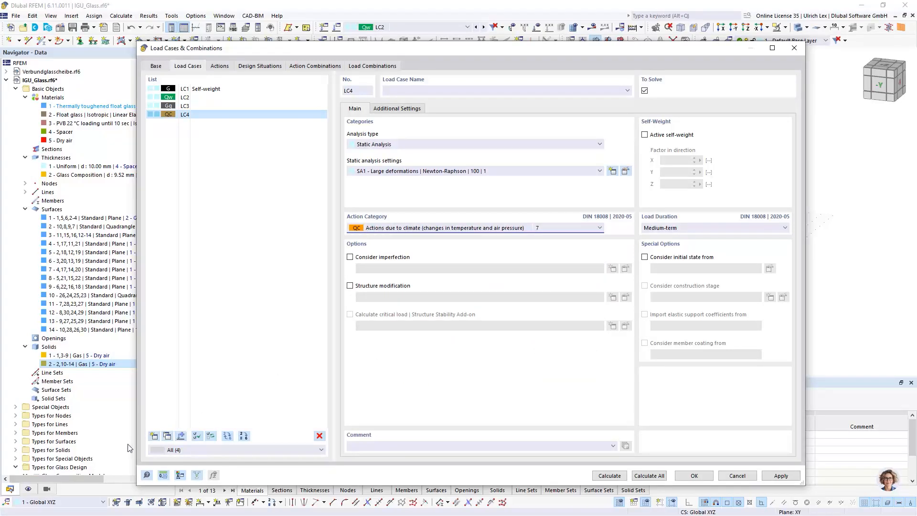
{"action": "left_click", "coordinate": [154, 436]}
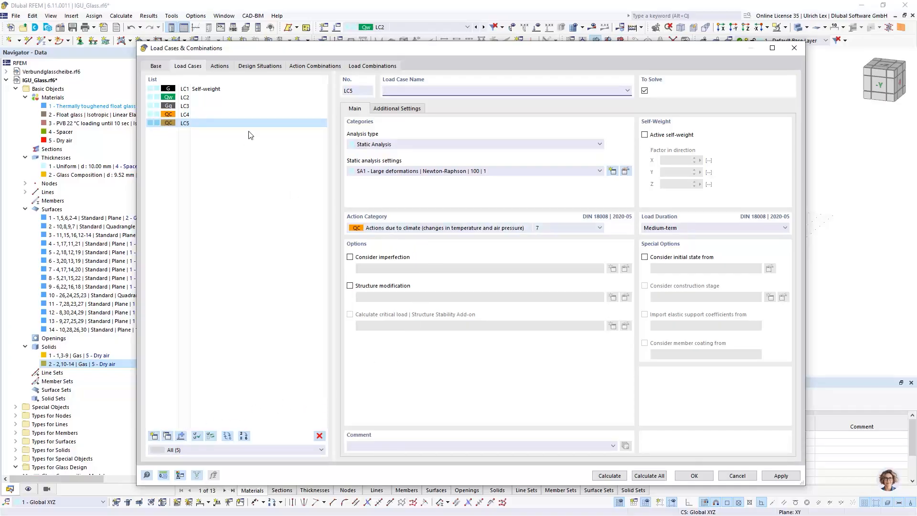
{"action": "left_click", "coordinate": [269, 162]}
{"action": "left_click", "coordinate": [694, 474]}
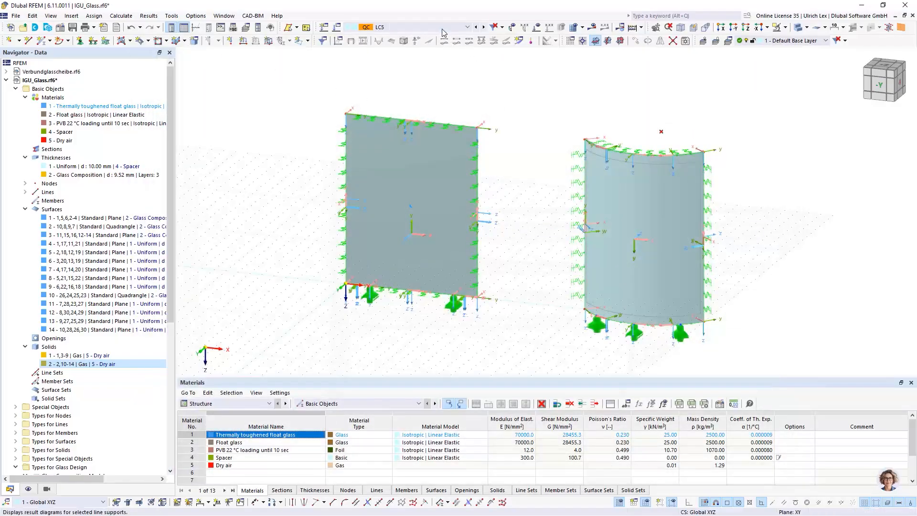
Make LC3 the current load case for the model view
{"action": "left_click", "coordinate": [410, 28]}
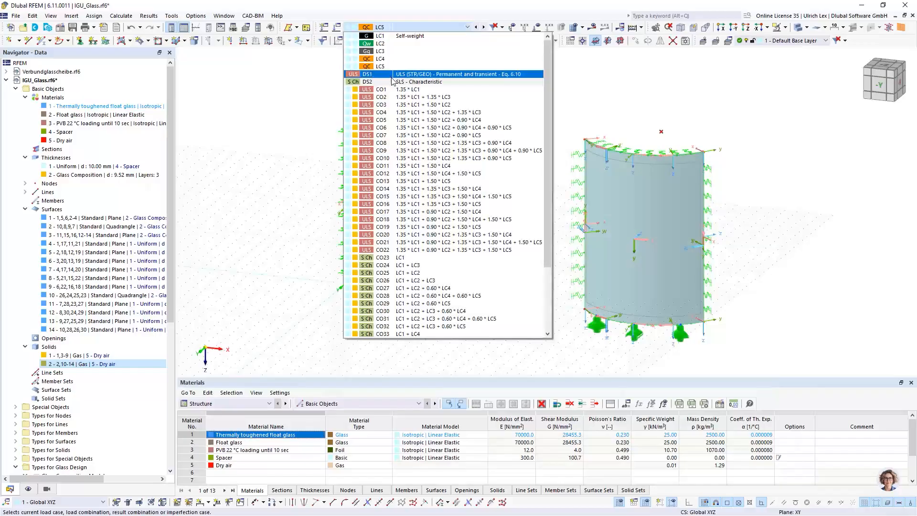
{"action": "left_click", "coordinate": [402, 51]}
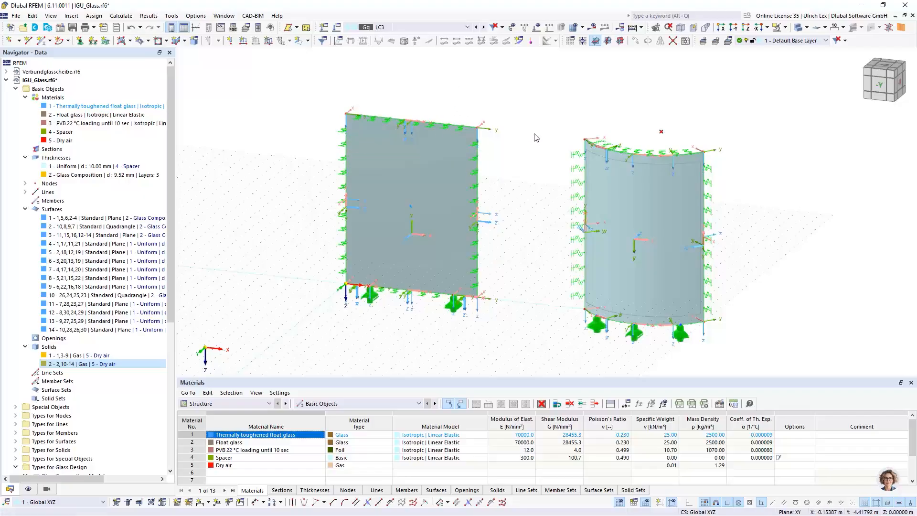
{"action": "scroll", "coordinate": [535, 143], "scroll_direction": "up", "scroll_amount": 1}
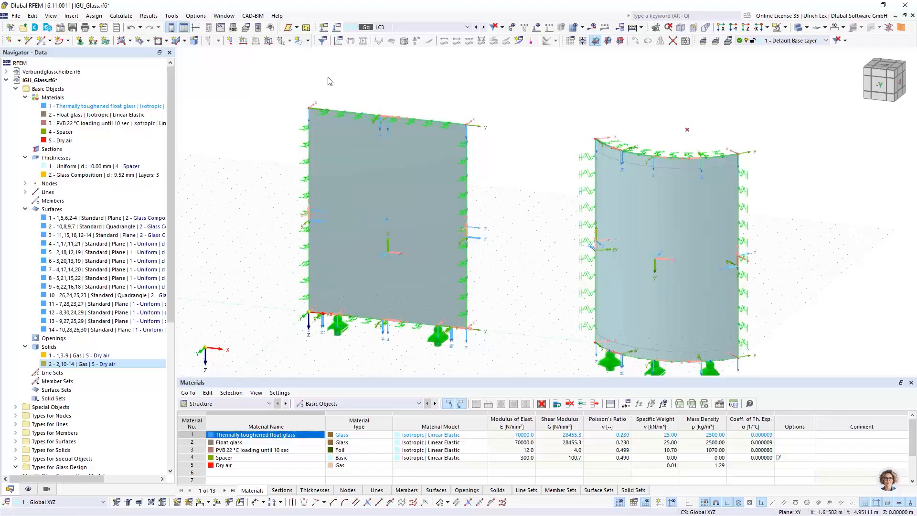
{"action": "left_click", "coordinate": [269, 42]}
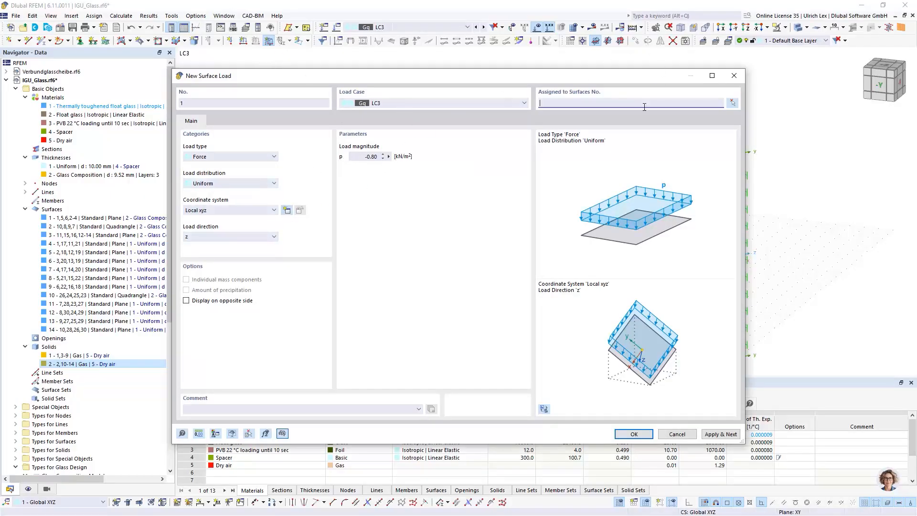
{"action": "left_click", "coordinate": [676, 434]}
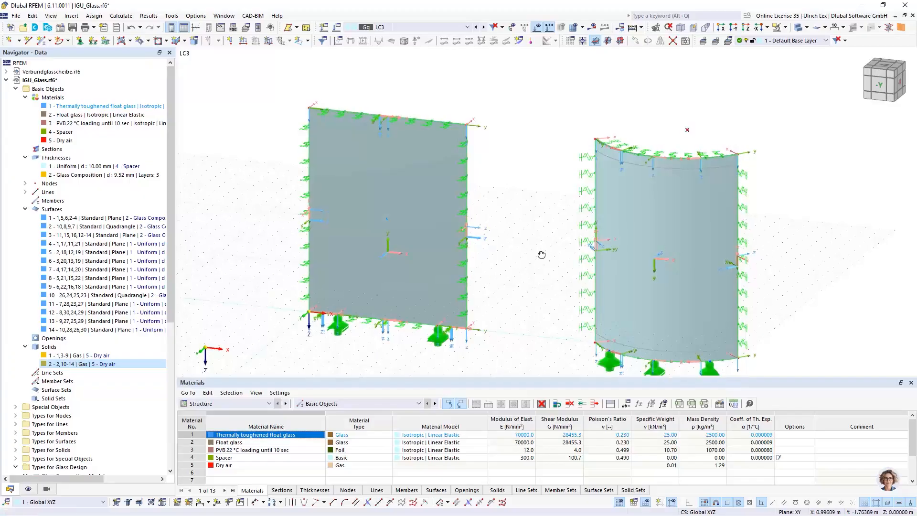
{"action": "scroll", "coordinate": [399, 222], "scroll_direction": "up", "scroll_amount": 4}
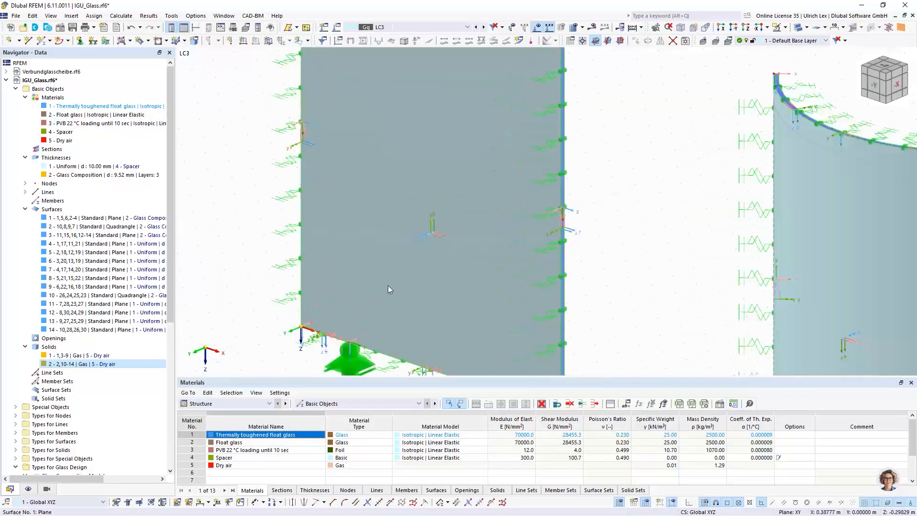
{"action": "scroll", "coordinate": [389, 307], "scroll_direction": "down", "scroll_amount": 3}
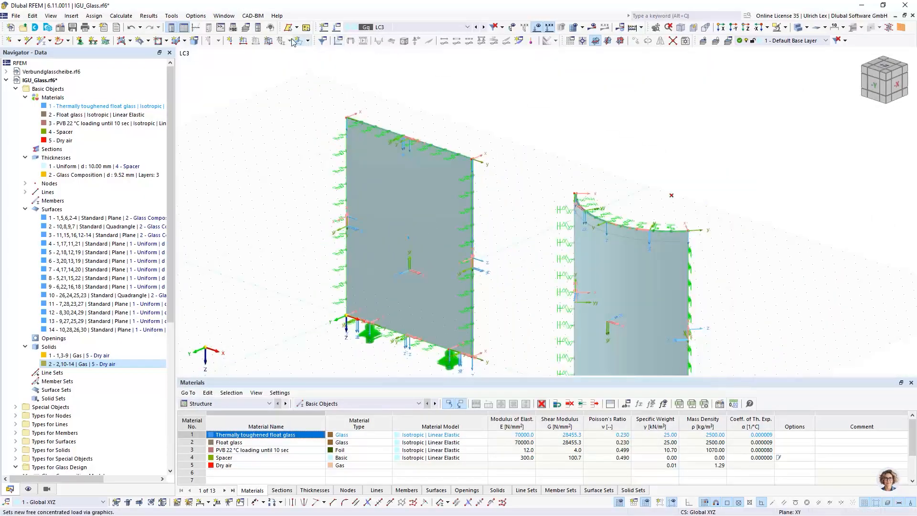
Start a new uniform surface load in LC3 acting in local z, with a magnitude of -7.20 kN/m²
{"action": "left_click", "coordinate": [268, 41]}
{"action": "double_click", "coordinate": [371, 156]}
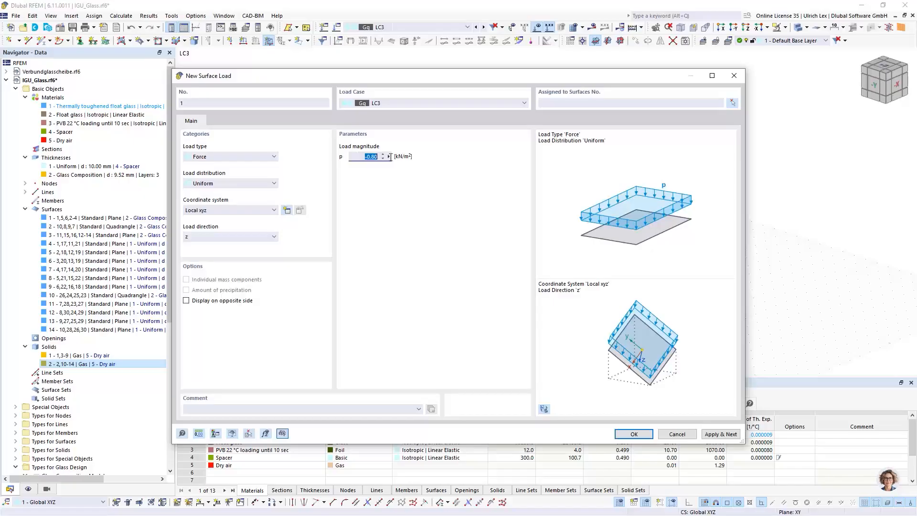
{"action": "key", "text": "BackSpace"}
Show the model as wireframe and assign the -7.20 kN/m² load to flat surface 3 and curved surface 2
{"action": "left_click", "coordinate": [732, 103]}
{"action": "scroll", "coordinate": [431, 265], "scroll_direction": "up", "scroll_amount": 5}
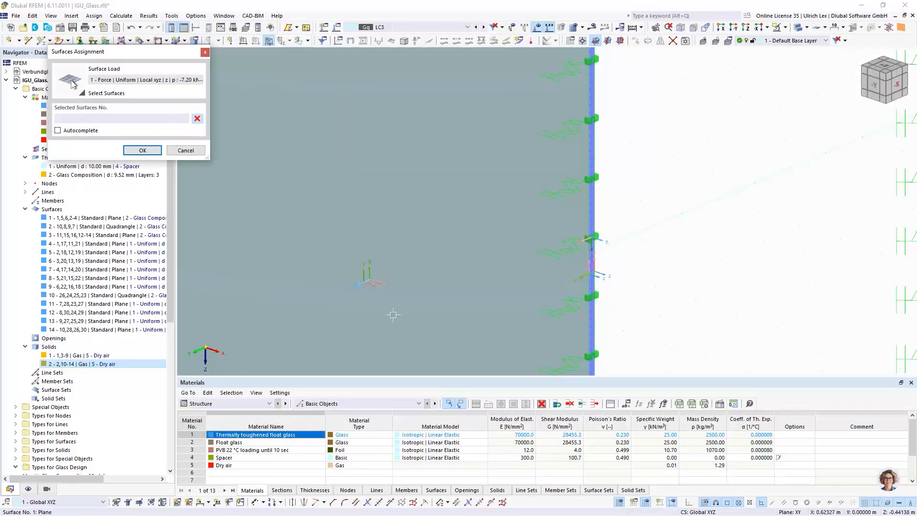
{"action": "scroll", "coordinate": [392, 315], "scroll_direction": "down", "scroll_amount": 5}
{"action": "left_click", "coordinate": [798, 29]}
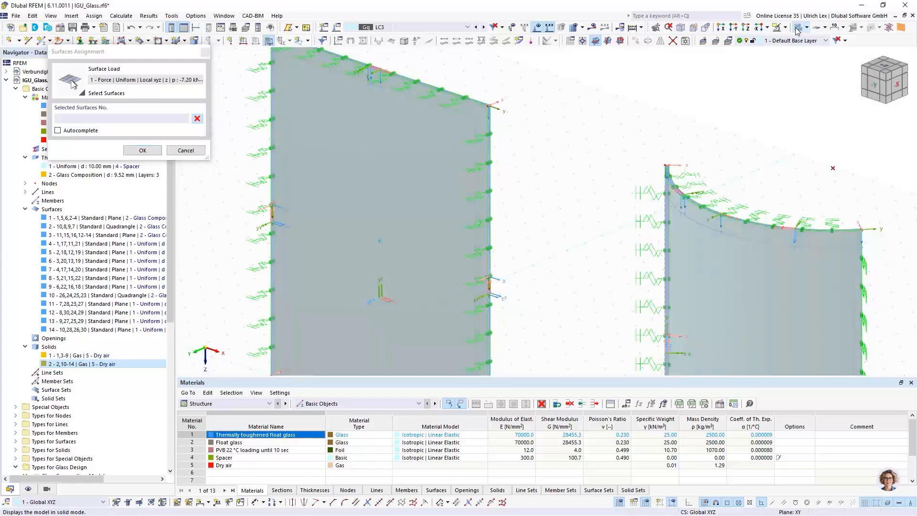
{"action": "scroll", "coordinate": [430, 93], "scroll_direction": "up", "scroll_amount": 10}
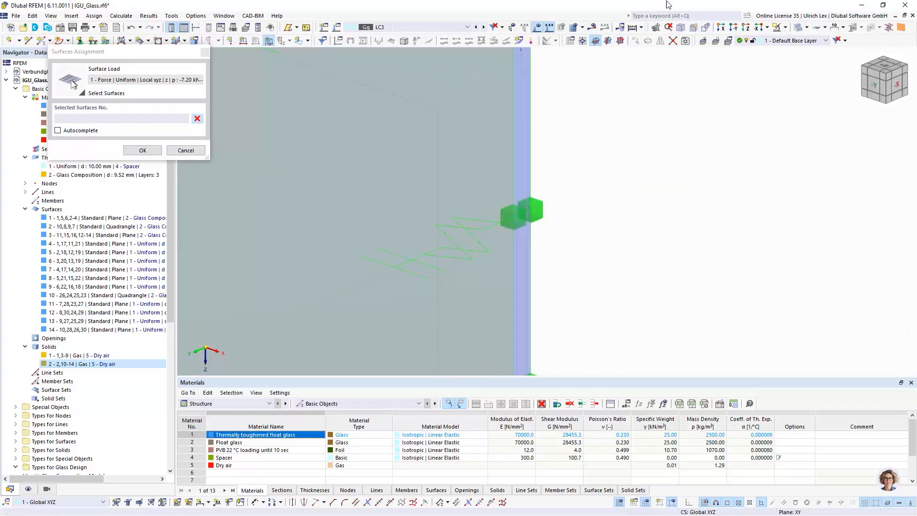
{"action": "left_click", "coordinate": [440, 97]}
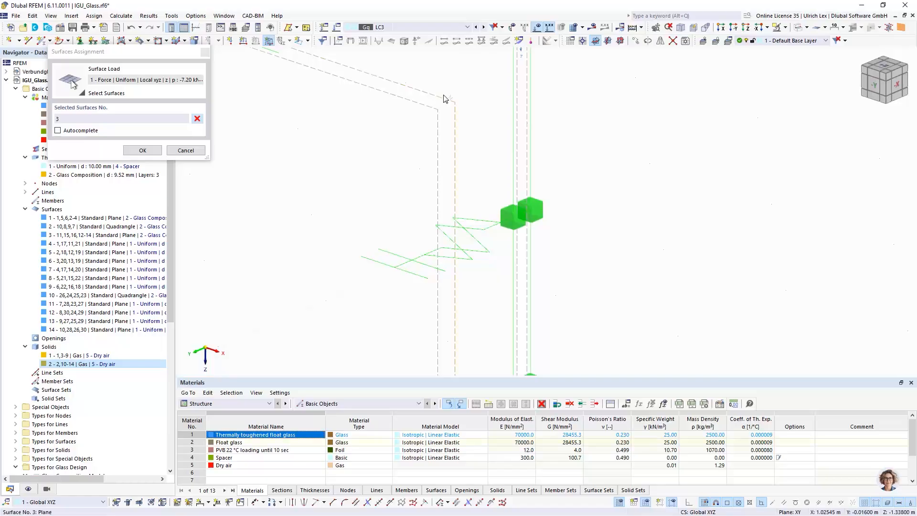
{"action": "scroll", "coordinate": [510, 177], "scroll_direction": "down", "scroll_amount": 8}
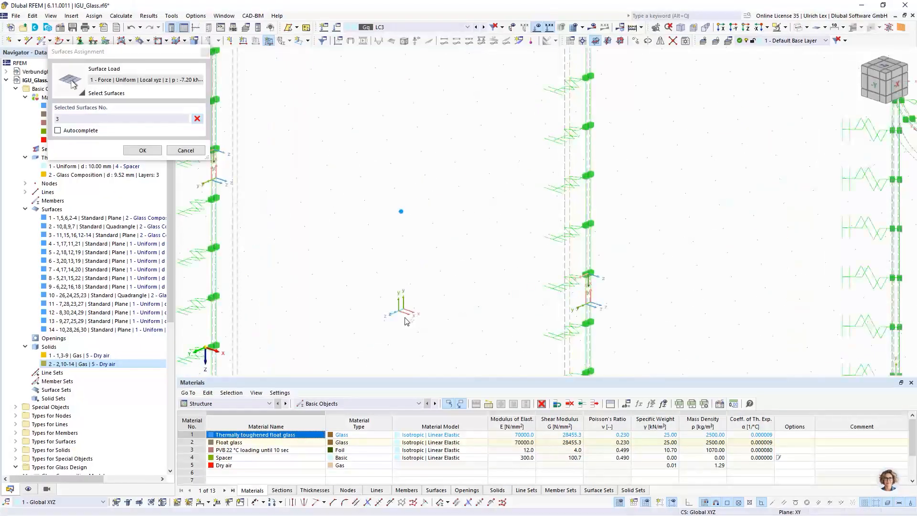
{"action": "scroll", "coordinate": [589, 321], "scroll_direction": "down", "scroll_amount": 4}
{"action": "scroll", "coordinate": [590, 321], "scroll_direction": "up", "scroll_amount": 5}
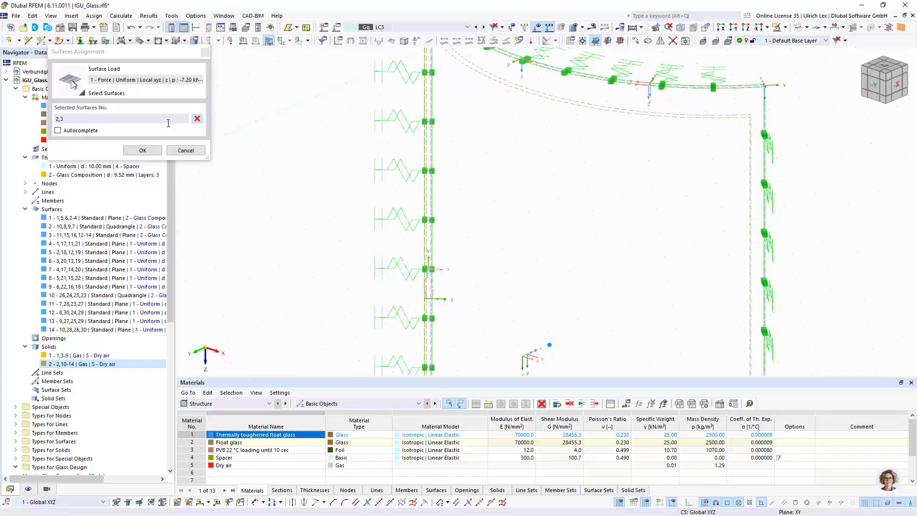
{"action": "left_click", "coordinate": [143, 150]}
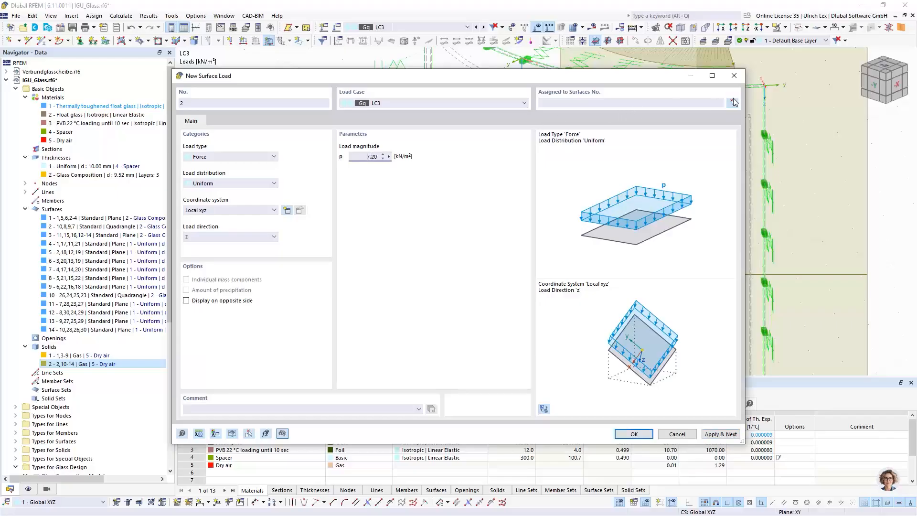
Select the flat unit's laminated pane, surface 1, for a second uniform LC3 surface load of 7.20 kN/m² in local z
{"action": "left_click", "coordinate": [733, 102]}
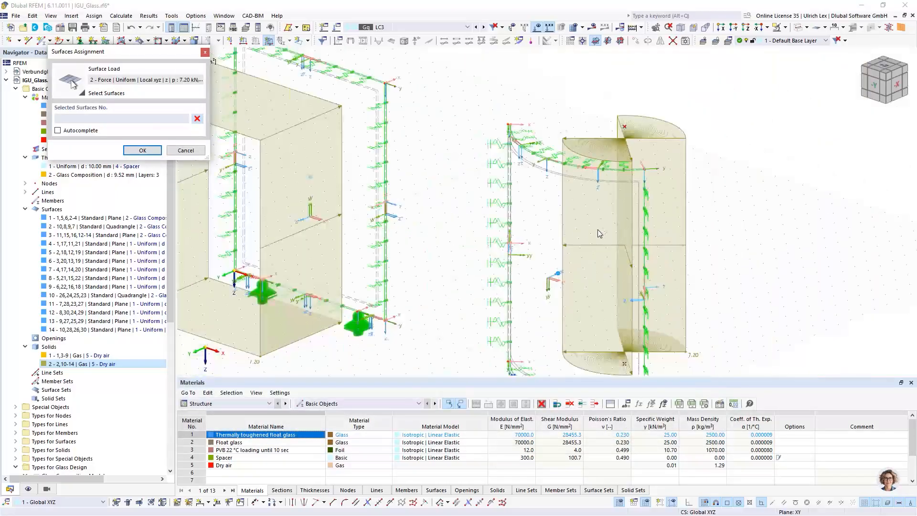
{"action": "scroll", "coordinate": [463, 179], "scroll_direction": "up", "scroll_amount": 5}
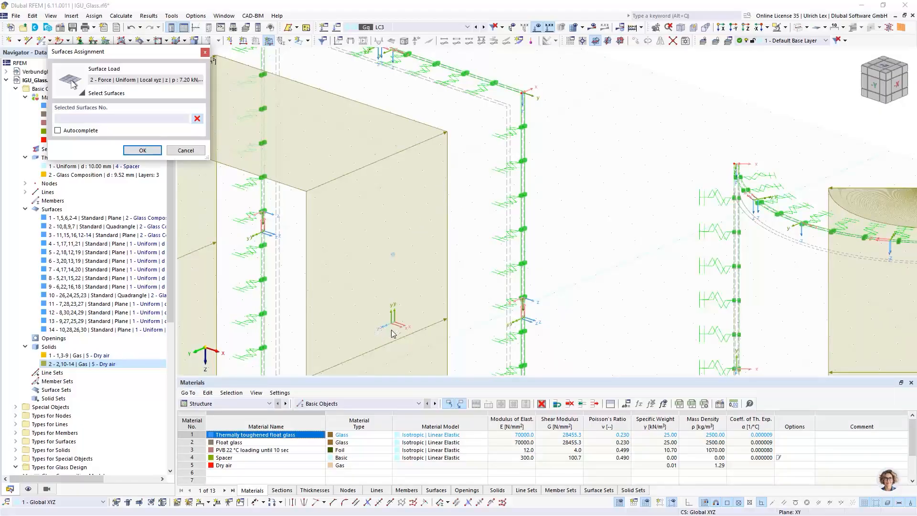
{"action": "scroll", "coordinate": [392, 333], "scroll_direction": "up", "scroll_amount": 3}
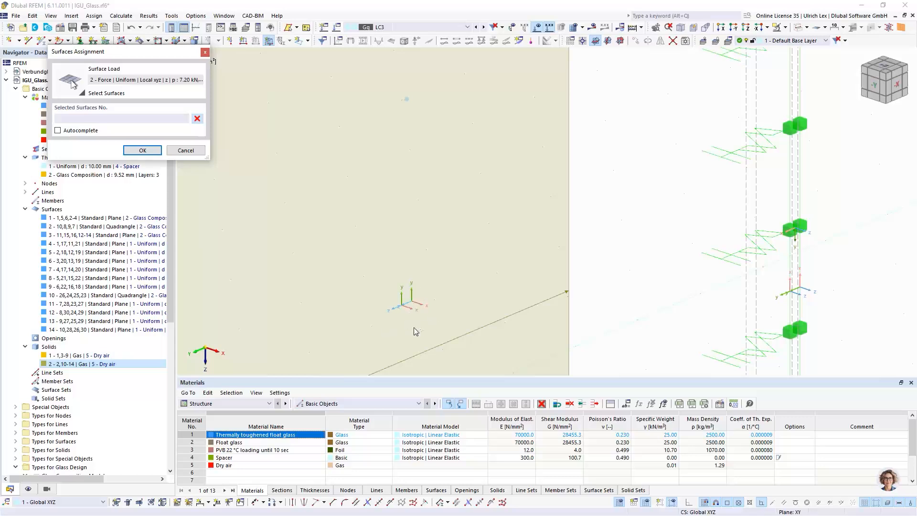
{"action": "scroll", "coordinate": [427, 331], "scroll_direction": "down", "scroll_amount": 3}
{"action": "scroll", "coordinate": [460, 216], "scroll_direction": "up", "scroll_amount": 5}
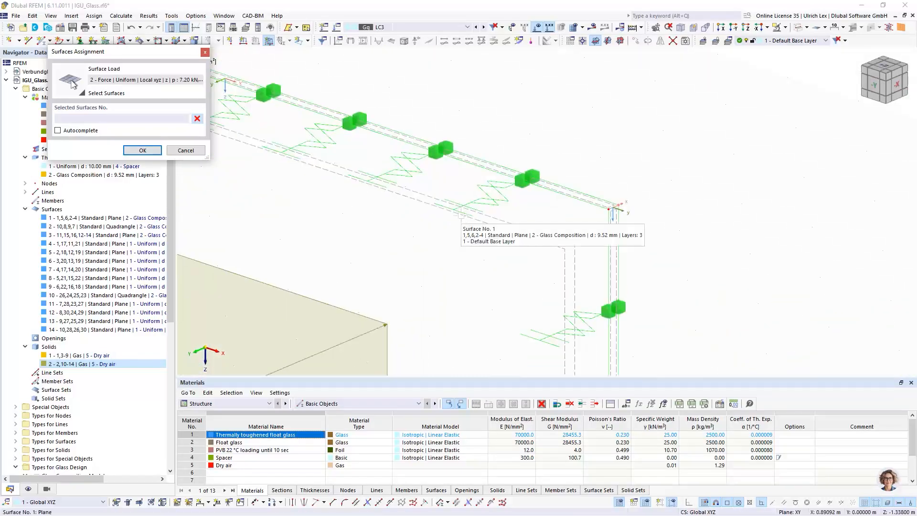
{"action": "scroll", "coordinate": [470, 218], "scroll_direction": "down", "scroll_amount": 3}
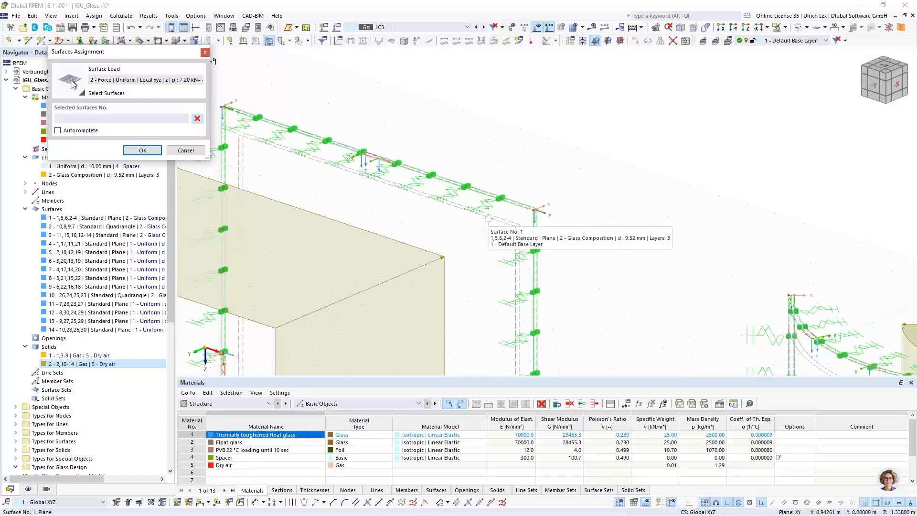
{"action": "left_click", "coordinate": [491, 219]}
Add the curved unit's surface 10 to the 7.20 kN/m² surface load and accept the load
{"action": "scroll", "coordinate": [365, 211], "scroll_direction": "down", "scroll_amount": 3}
{"action": "scroll", "coordinate": [599, 142], "scroll_direction": "up", "scroll_amount": 6}
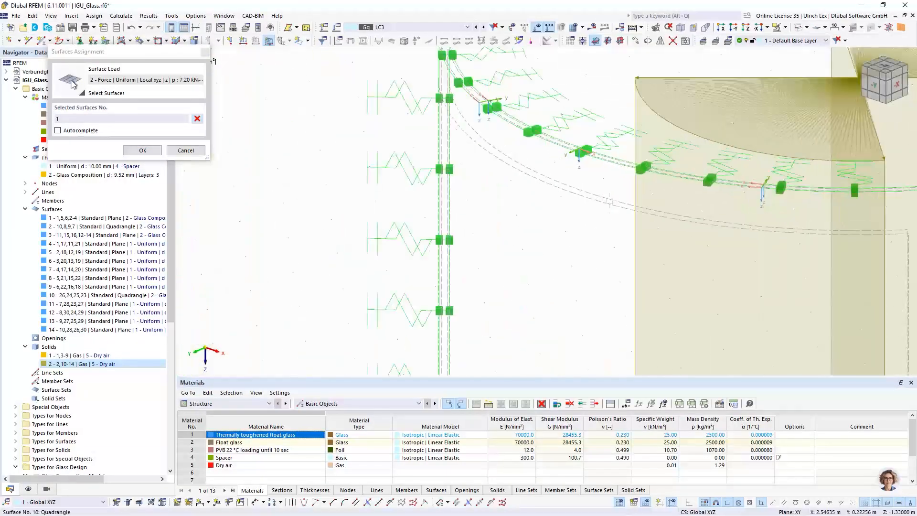
{"action": "scroll", "coordinate": [598, 144], "scroll_direction": "up", "scroll_amount": 4}
{"action": "scroll", "coordinate": [599, 146], "scroll_direction": "down", "scroll_amount": 4}
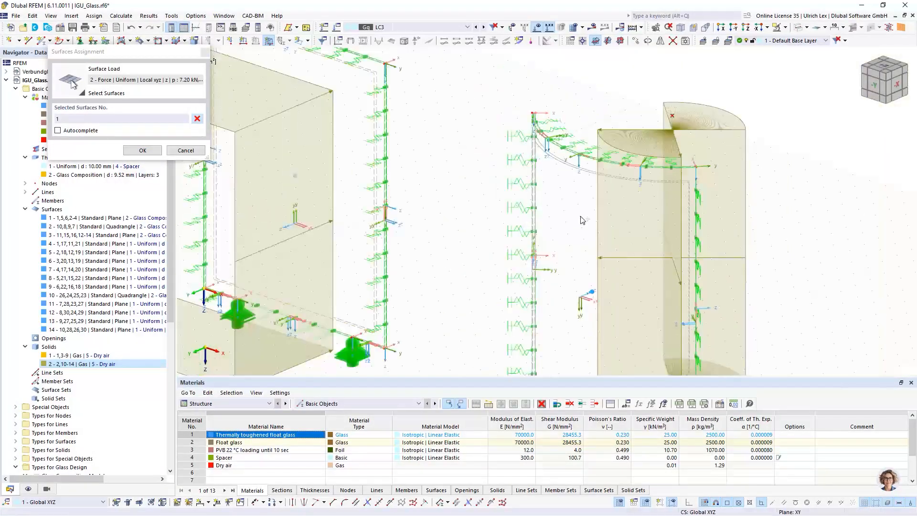
{"action": "scroll", "coordinate": [598, 152], "scroll_direction": "up", "scroll_amount": 4}
{"action": "scroll", "coordinate": [599, 153], "scroll_direction": "up", "scroll_amount": 3}
{"action": "left_click", "coordinate": [645, 155]}
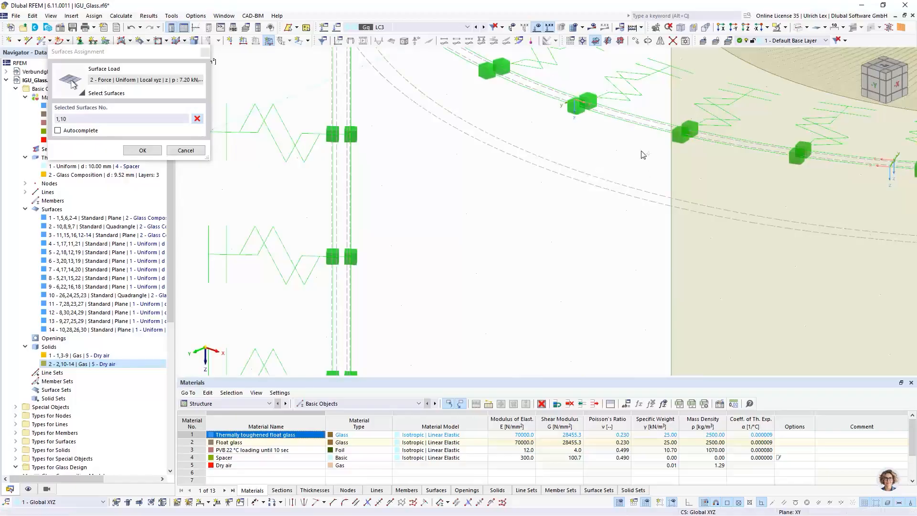
{"action": "left_click", "coordinate": [142, 150]}
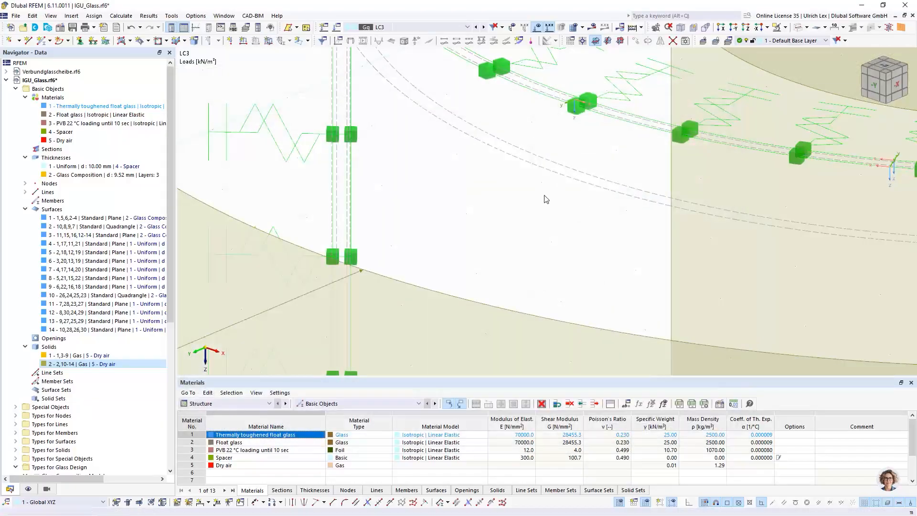
Start a new uniform surface load in load case LC4, acting in local z with a magnitude of 2.00 kN/m²
{"action": "scroll", "coordinate": [540, 201], "scroll_direction": "down", "scroll_amount": 10}
{"action": "scroll", "coordinate": [407, 137], "scroll_direction": "up", "scroll_amount": 4}
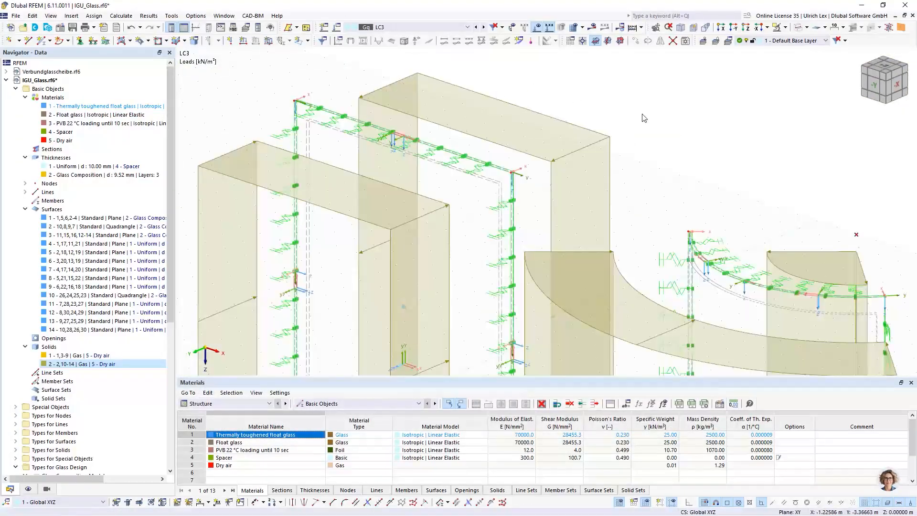
{"action": "scroll", "coordinate": [643, 128], "scroll_direction": "up", "scroll_amount": 2}
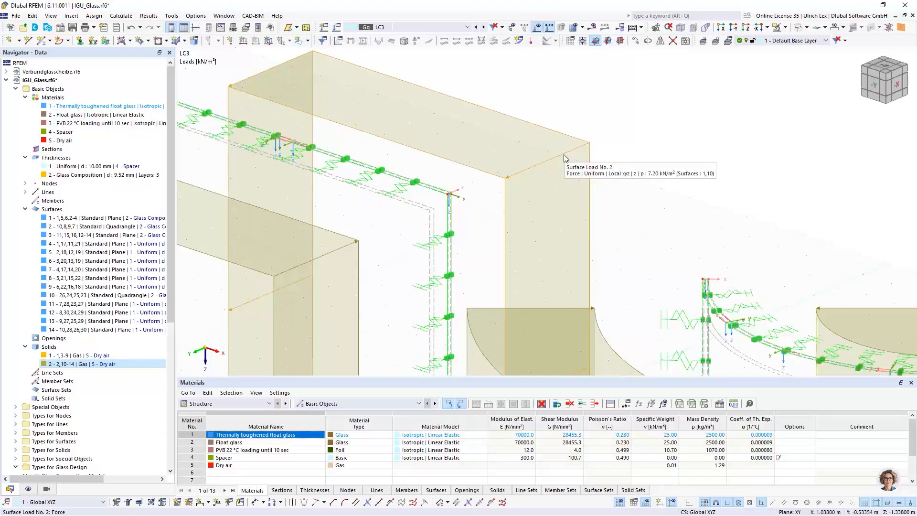
{"action": "scroll", "coordinate": [509, 144], "scroll_direction": "down", "scroll_amount": 3}
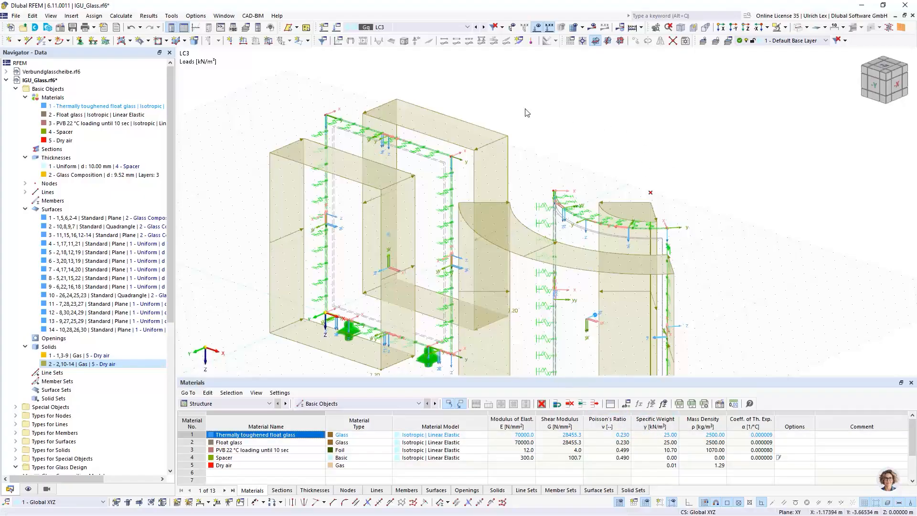
{"action": "left_click", "coordinate": [268, 40]}
{"action": "left_click", "coordinate": [392, 105]}
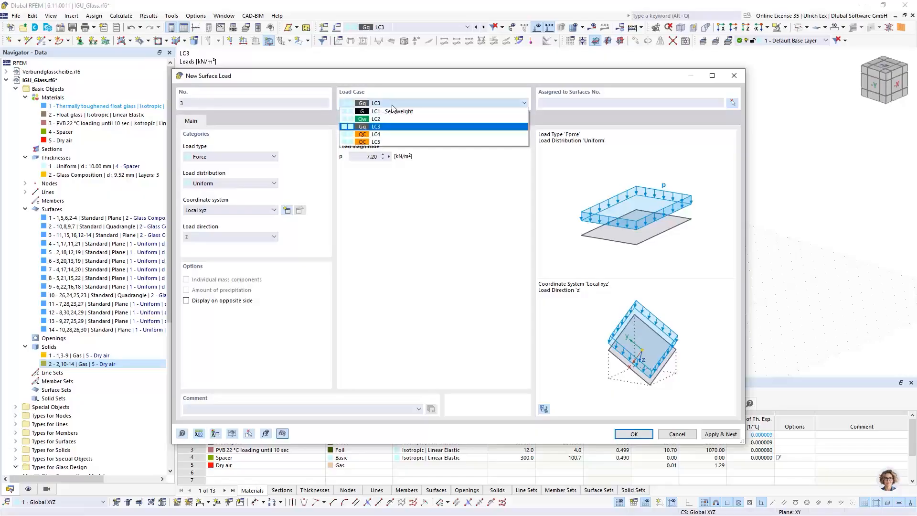
{"action": "left_click", "coordinate": [396, 134]}
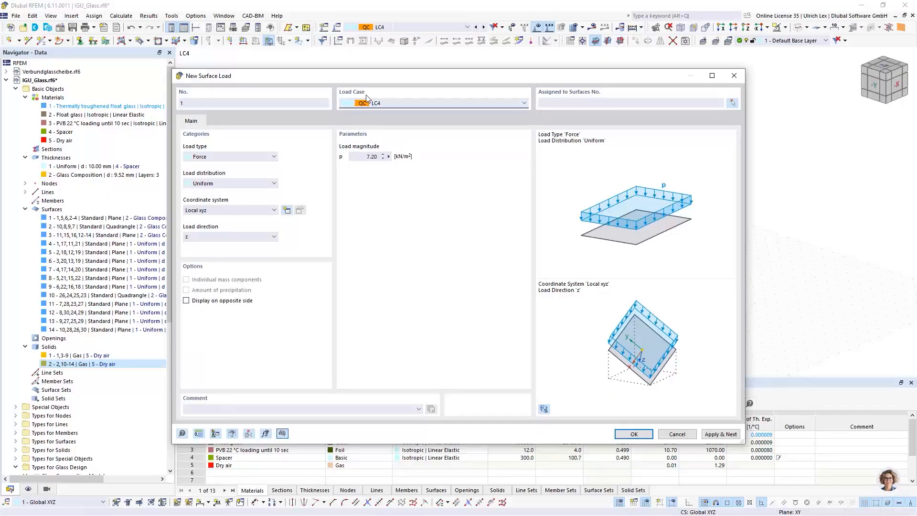
{"action": "left_click", "coordinate": [366, 156]}
Assign the 2.00 kN/m² load to the flat unit's surface 1 and the curved unit's surface 10
{"action": "left_click", "coordinate": [732, 103]}
{"action": "scroll", "coordinate": [415, 156], "scroll_direction": "up", "scroll_amount": 5}
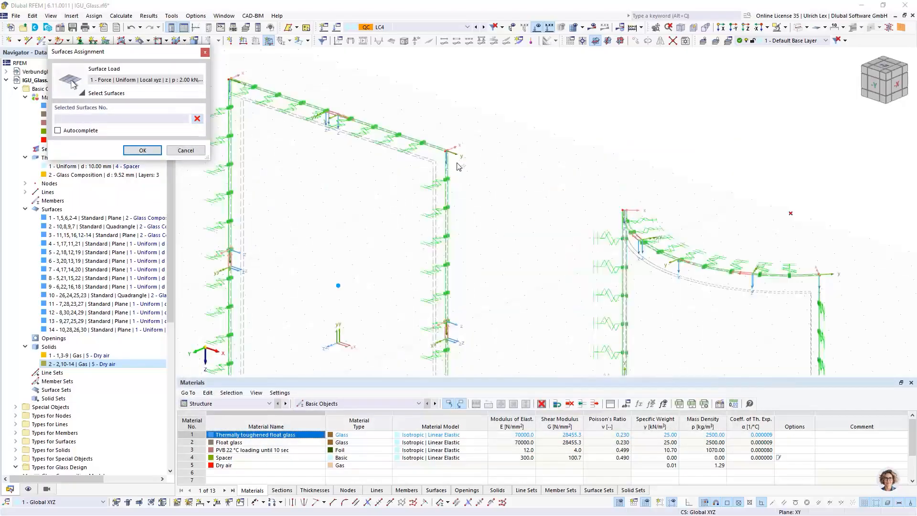
{"action": "scroll", "coordinate": [414, 160], "scroll_direction": "up", "scroll_amount": 2}
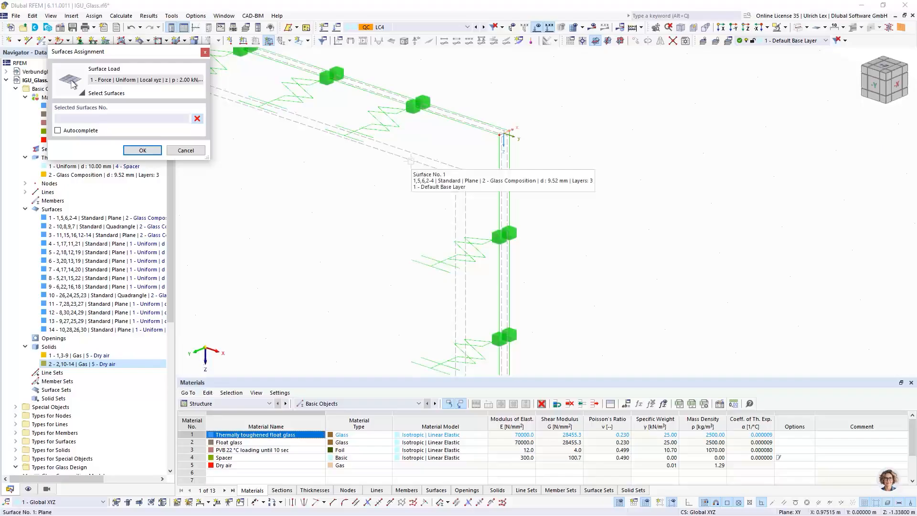
{"action": "left_click", "coordinate": [412, 164]}
{"action": "scroll", "coordinate": [348, 164], "scroll_direction": "down", "scroll_amount": 3}
{"action": "scroll", "coordinate": [606, 258], "scroll_direction": "up", "scroll_amount": 4}
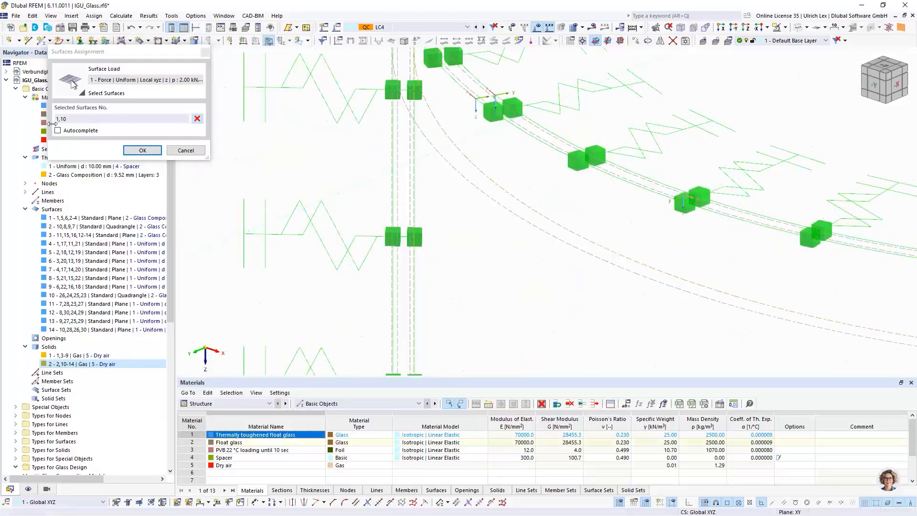
{"action": "left_click", "coordinate": [127, 150]}
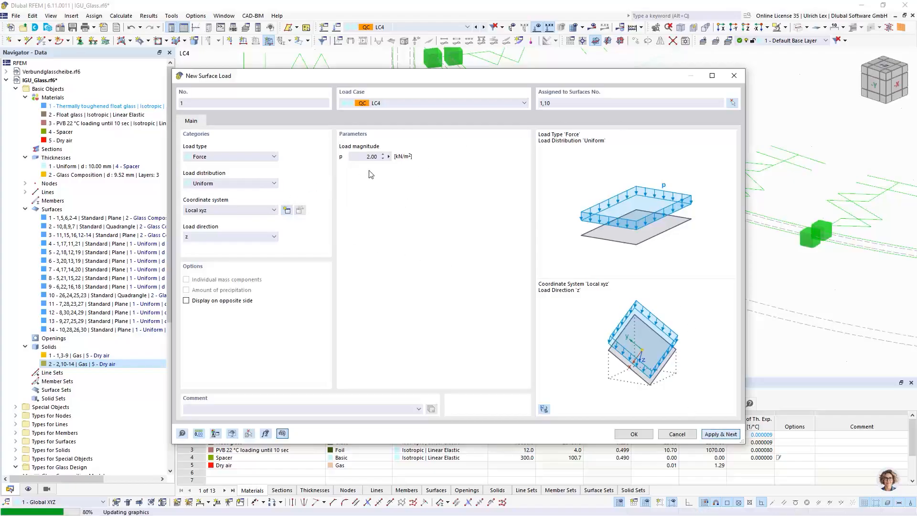
Create a second LC4 surface load of -2.00 kN/m² in local z on curved surface 2 and flat surface 3
{"action": "left_click", "coordinate": [364, 156]}
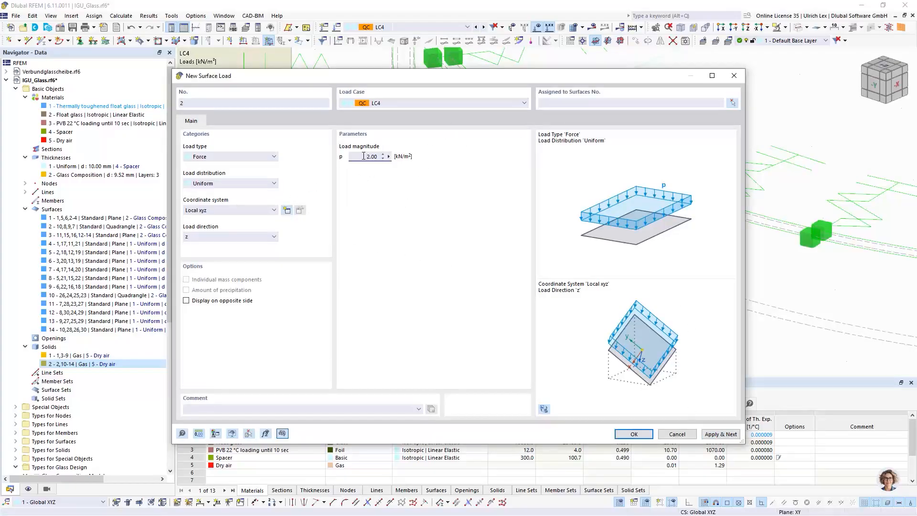
{"action": "left_click", "coordinate": [732, 103]}
{"action": "scroll", "coordinate": [564, 258], "scroll_direction": "up", "scroll_amount": 5}
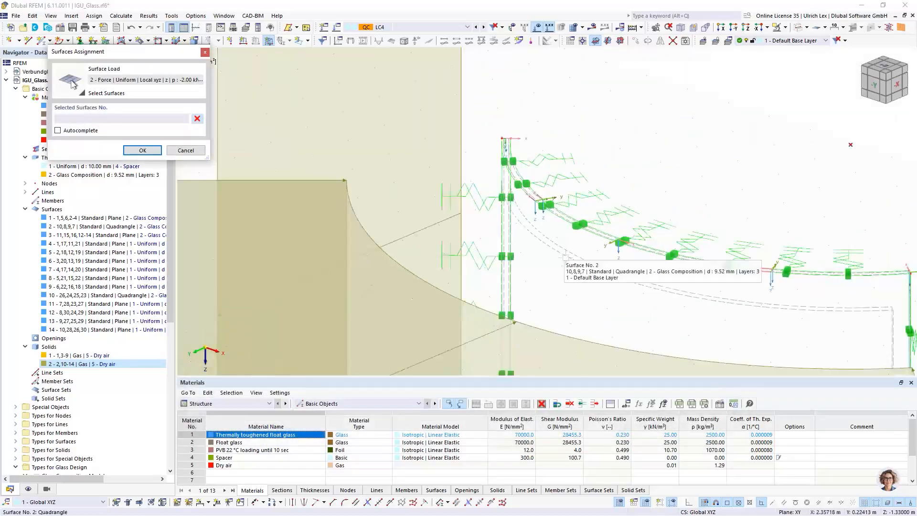
{"action": "scroll", "coordinate": [566, 256], "scroll_direction": "up", "scroll_amount": 3}
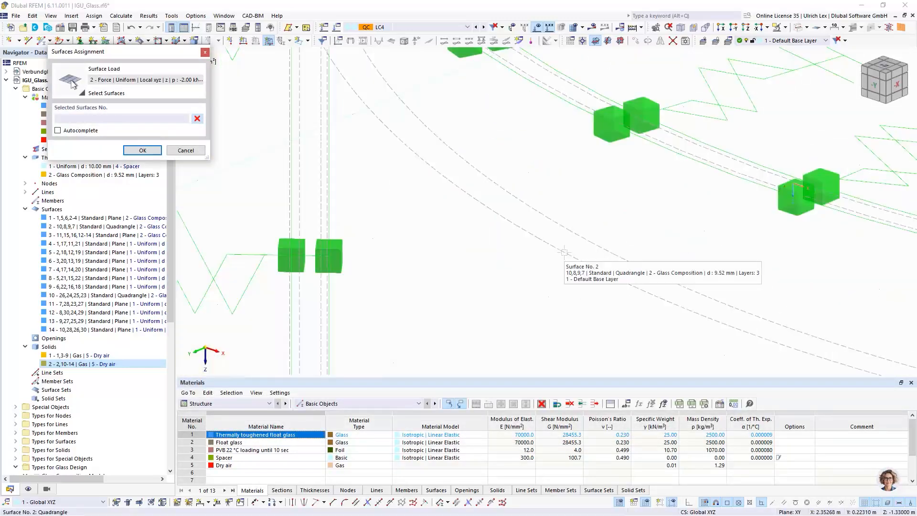
{"action": "left_click", "coordinate": [562, 252]}
{"action": "scroll", "coordinate": [614, 287], "scroll_direction": "down", "scroll_amount": 8}
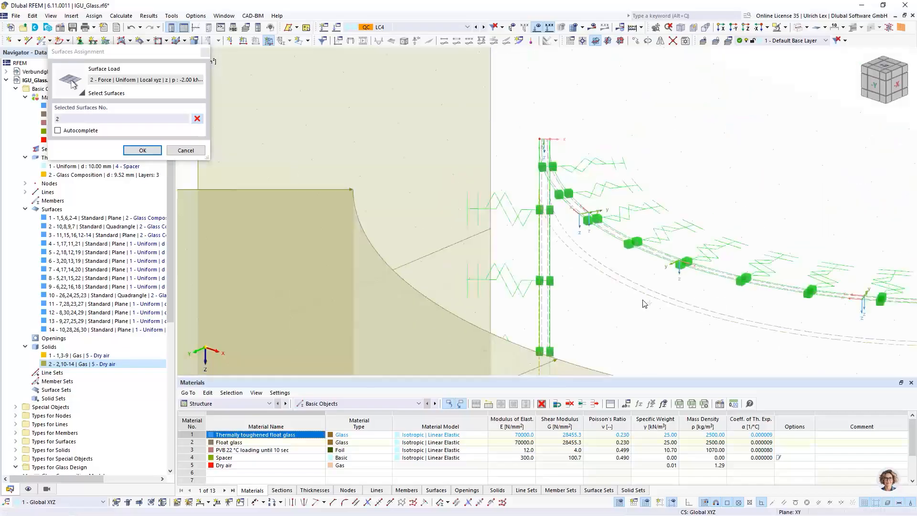
{"action": "scroll", "coordinate": [614, 287], "scroll_direction": "up", "scroll_amount": 8}
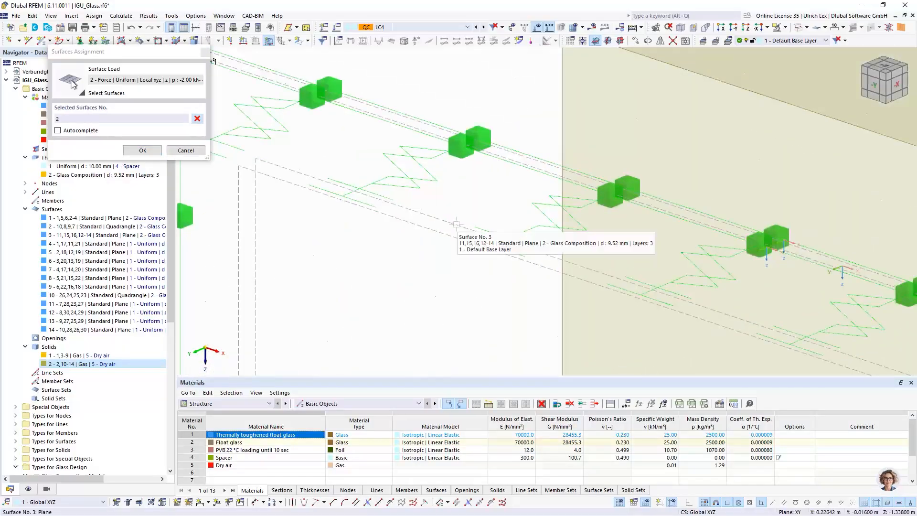
{"action": "left_click", "coordinate": [456, 223]}
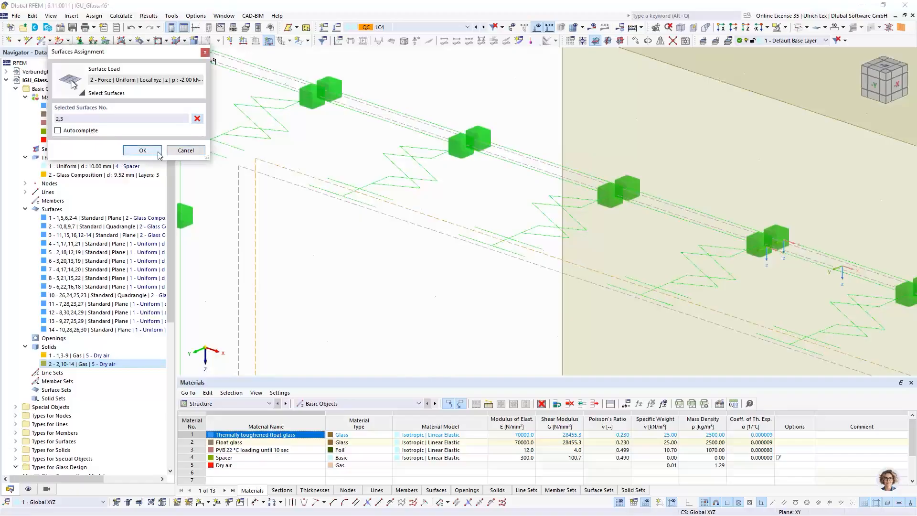
{"action": "left_click", "coordinate": [143, 150]}
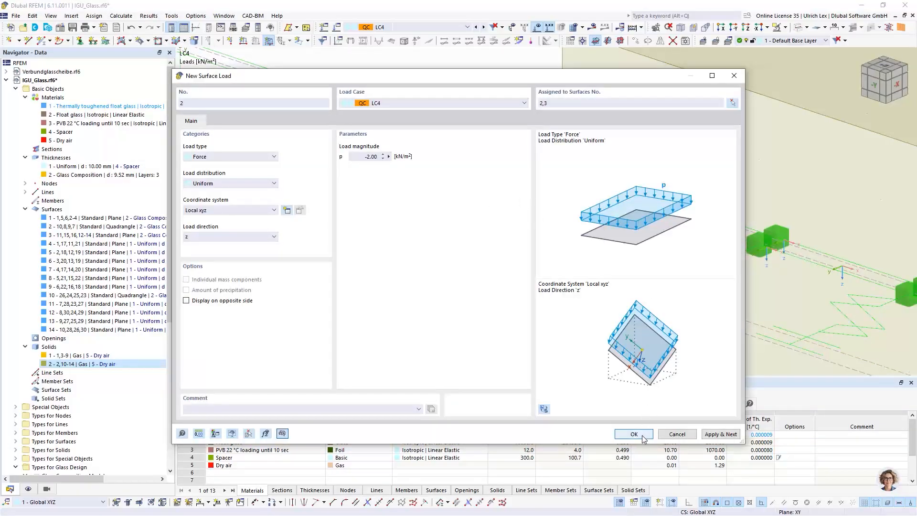
{"action": "key", "text": "Return"}
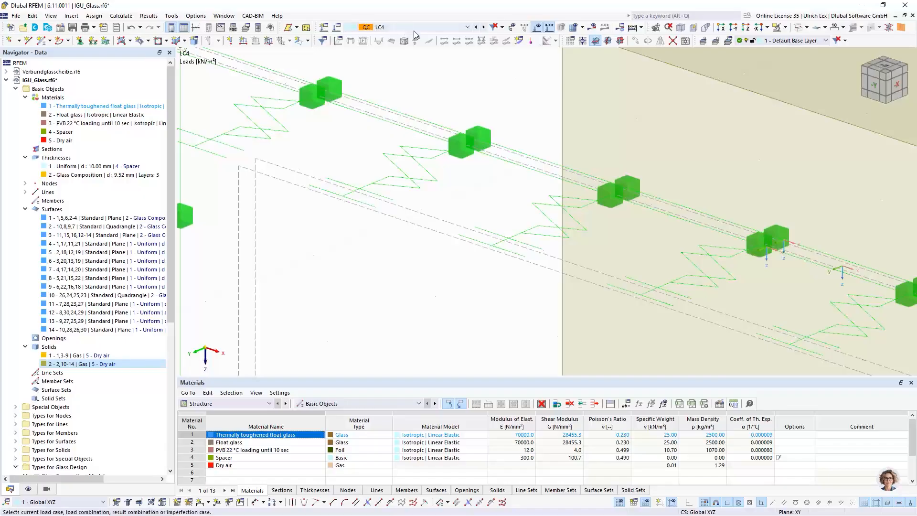
Switch the active load case to LC5
{"action": "left_click", "coordinate": [458, 27]}
{"action": "left_click", "coordinate": [433, 66]}
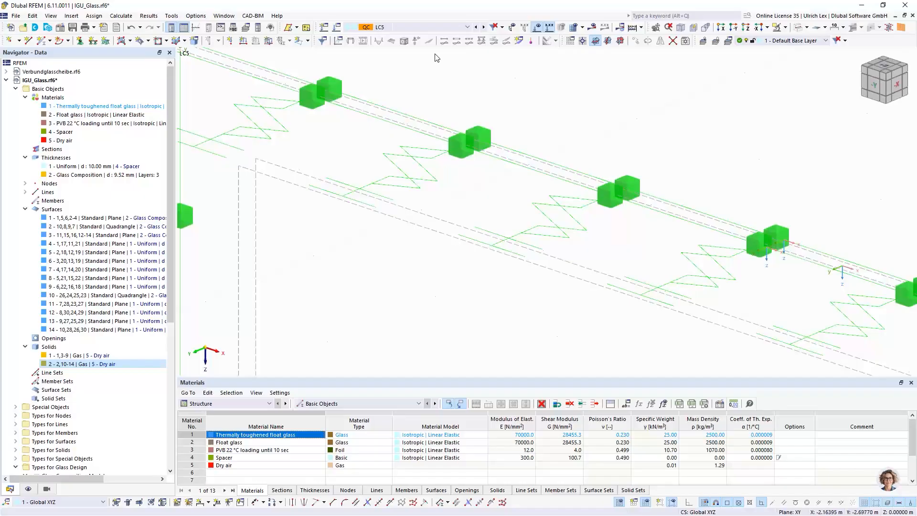
{"action": "left_click", "coordinate": [364, 42]}
Start a new solid load in LC5 of type Temperature, uniformly distributed, with a magnitude of 20 °C
{"action": "scroll", "coordinate": [422, 62], "scroll_direction": "down", "scroll_amount": 2}
{"action": "scroll", "coordinate": [320, 96], "scroll_direction": "down", "scroll_amount": 2}
{"action": "scroll", "coordinate": [272, 79], "scroll_direction": "down", "scroll_amount": 1}
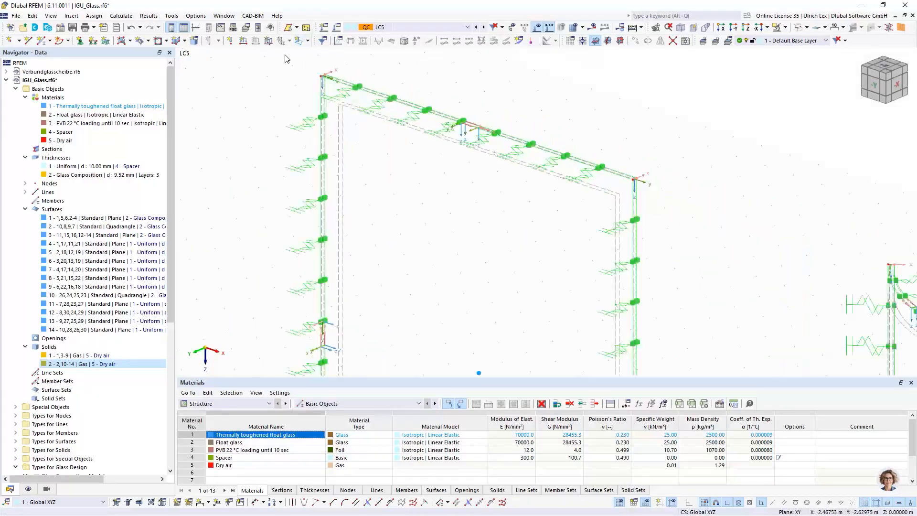
{"action": "left_click", "coordinate": [308, 42]}
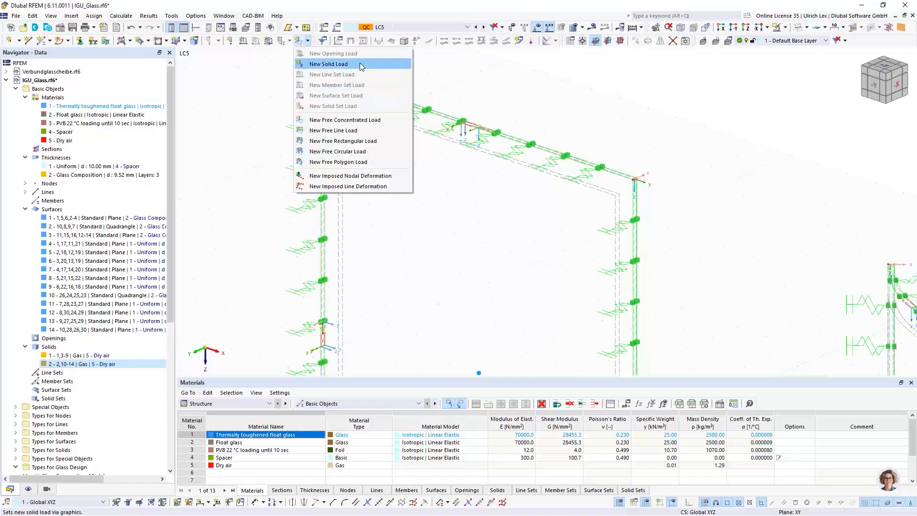
{"action": "left_click", "coordinate": [342, 67]}
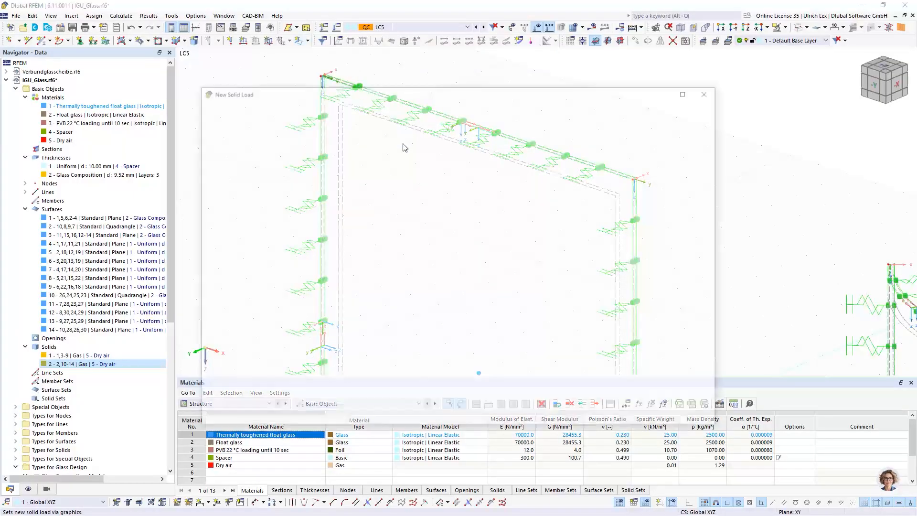
{"action": "left_click", "coordinate": [268, 173]}
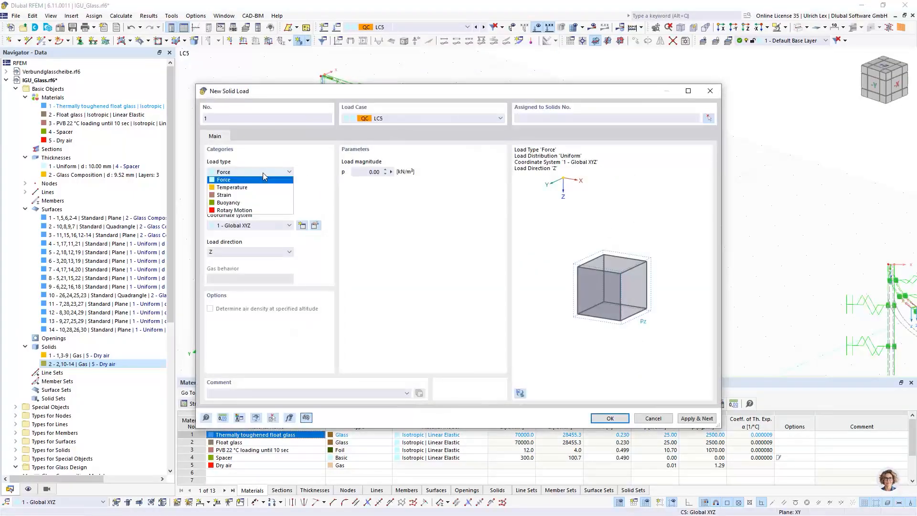
{"action": "left_click", "coordinate": [256, 184]}
{"action": "left_click", "coordinate": [389, 173]}
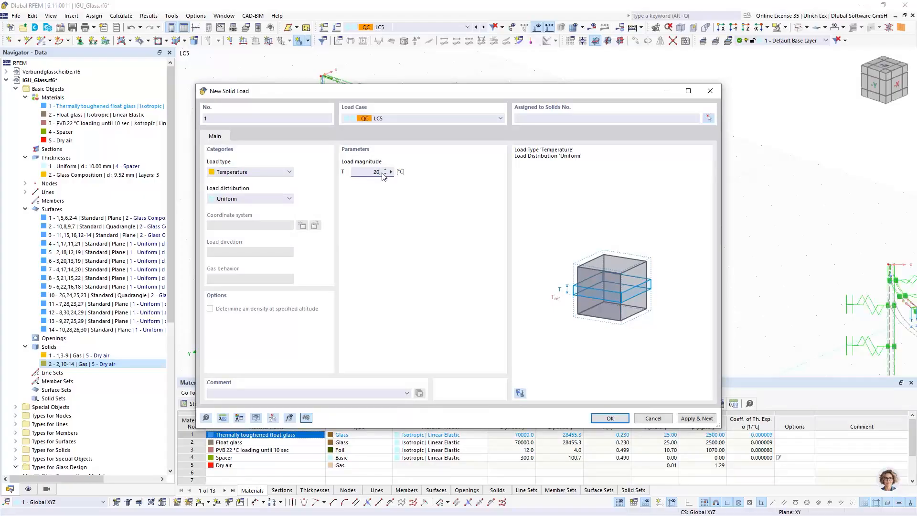
Assign the 20 °C temperature load to gas solids 1 and 2 of the flat and curved units and accept it
{"action": "left_click", "coordinate": [707, 118]}
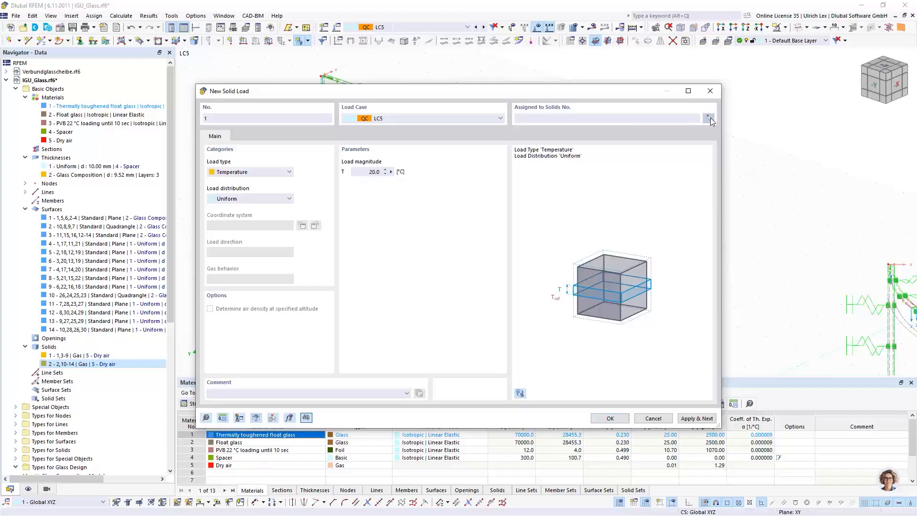
{"action": "scroll", "coordinate": [477, 246], "scroll_direction": "down", "scroll_amount": 2}
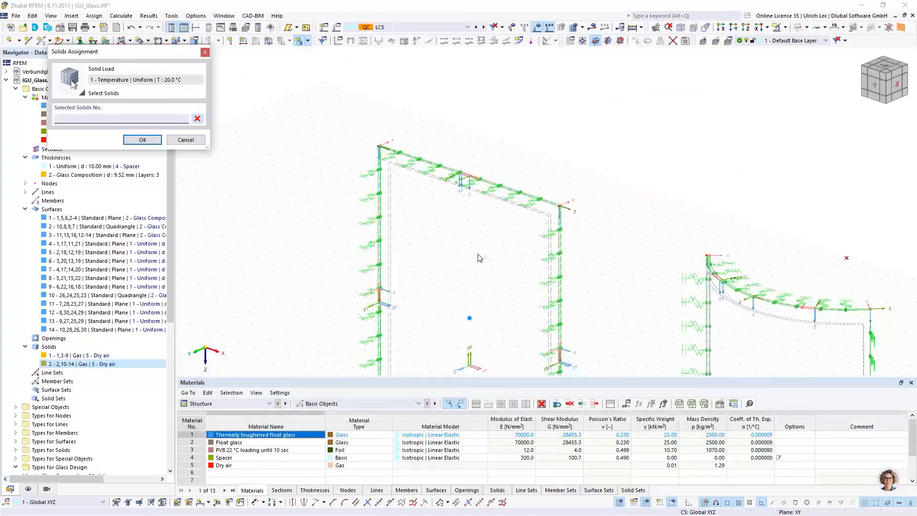
{"action": "left_click", "coordinate": [475, 322]}
{"action": "scroll", "coordinate": [497, 329], "scroll_direction": "down", "scroll_amount": 2}
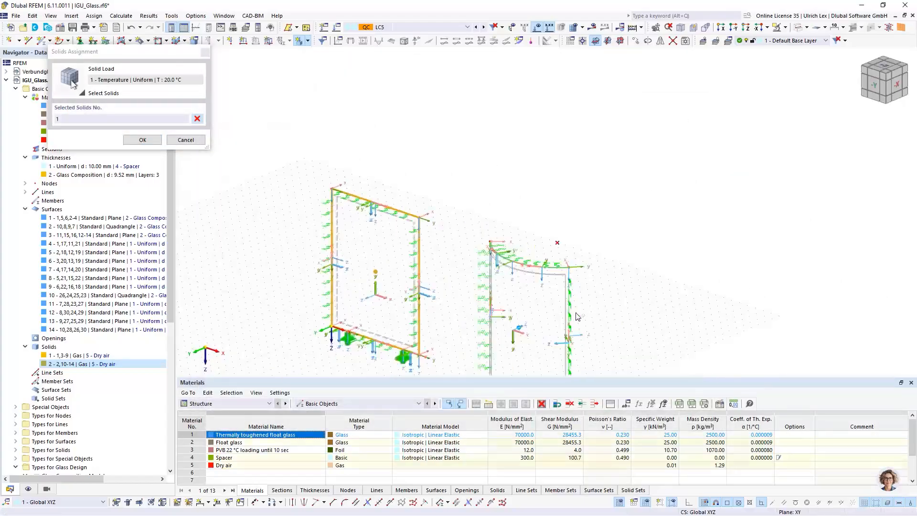
{"action": "left_click", "coordinate": [528, 337]}
{"action": "scroll", "coordinate": [496, 335], "scroll_direction": "up", "scroll_amount": 2}
{"action": "left_click", "coordinate": [139, 141]}
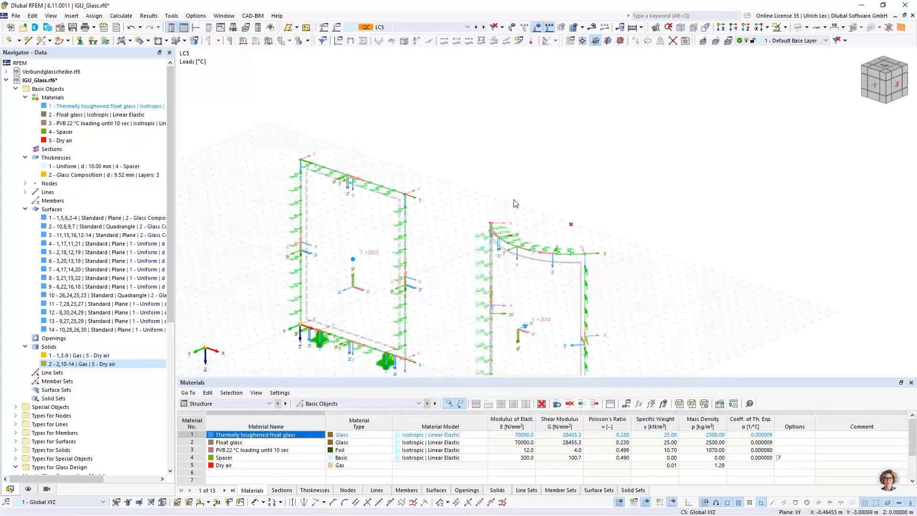
Examine the LC5 temperature loads on both gas solids and the pane edges of the flat unit
{"action": "scroll", "coordinate": [390, 219], "scroll_direction": "up", "scroll_amount": 5}
{"action": "scroll", "coordinate": [418, 223], "scroll_direction": "down", "scroll_amount": 3}
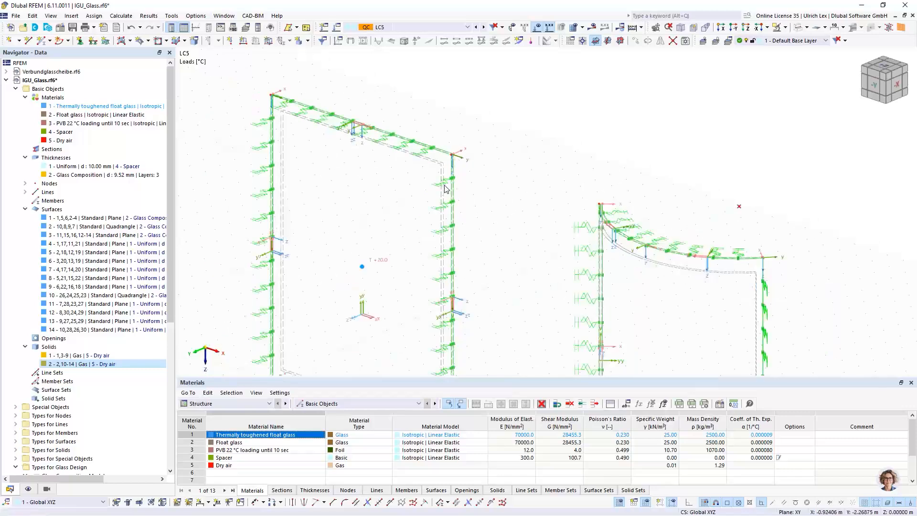
{"action": "scroll", "coordinate": [442, 160], "scroll_direction": "up", "scroll_amount": 4}
{"action": "scroll", "coordinate": [442, 158], "scroll_direction": "down", "scroll_amount": 1}
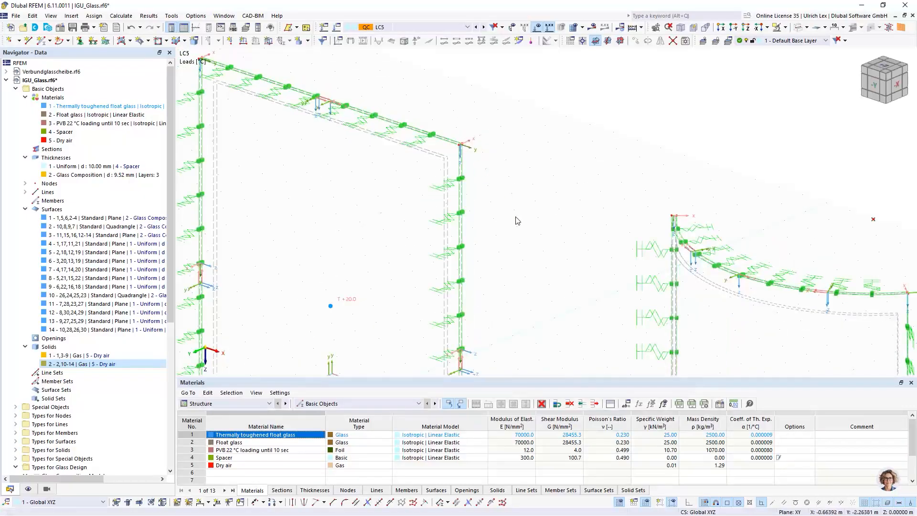
{"action": "middle_click_drag", "start_coordinate": [517, 221], "coordinate": [522, 224], "text": "ctrl"}
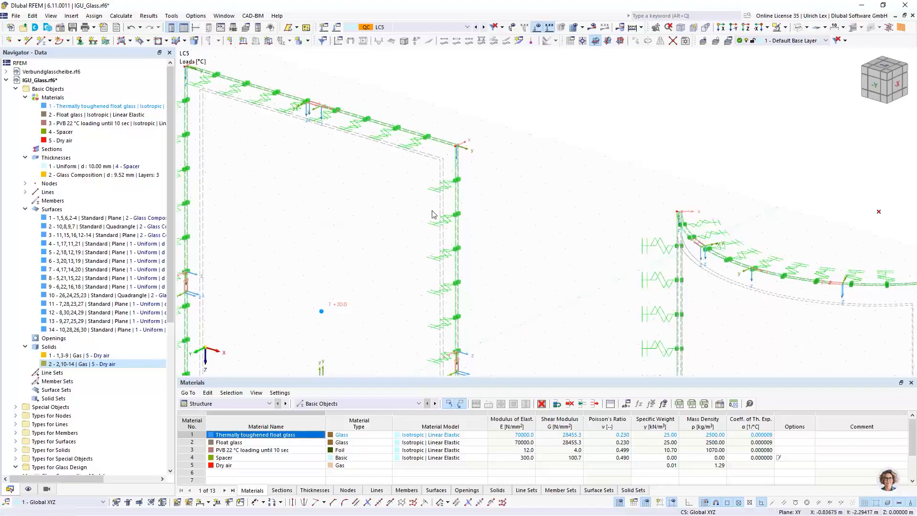
{"action": "scroll", "coordinate": [439, 162], "scroll_direction": "up", "scroll_amount": 5}
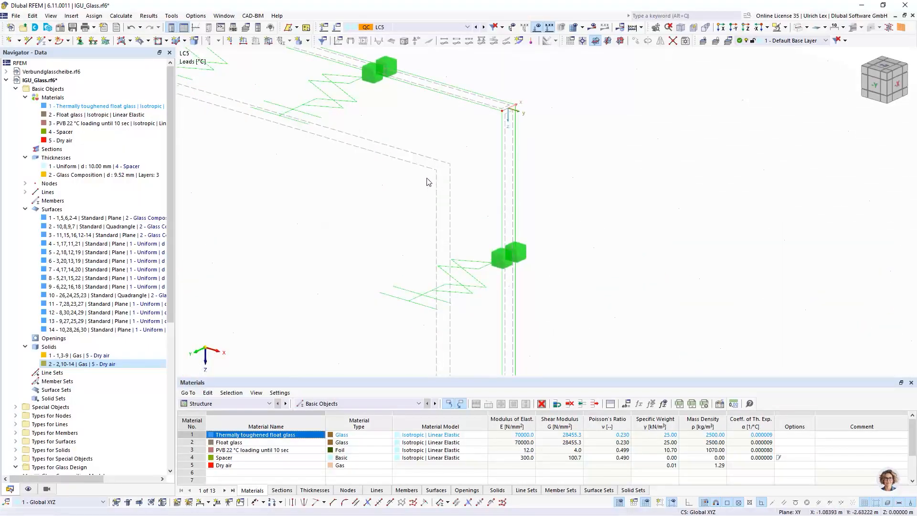
{"action": "scroll", "coordinate": [479, 151], "scroll_direction": "down", "scroll_amount": 3}
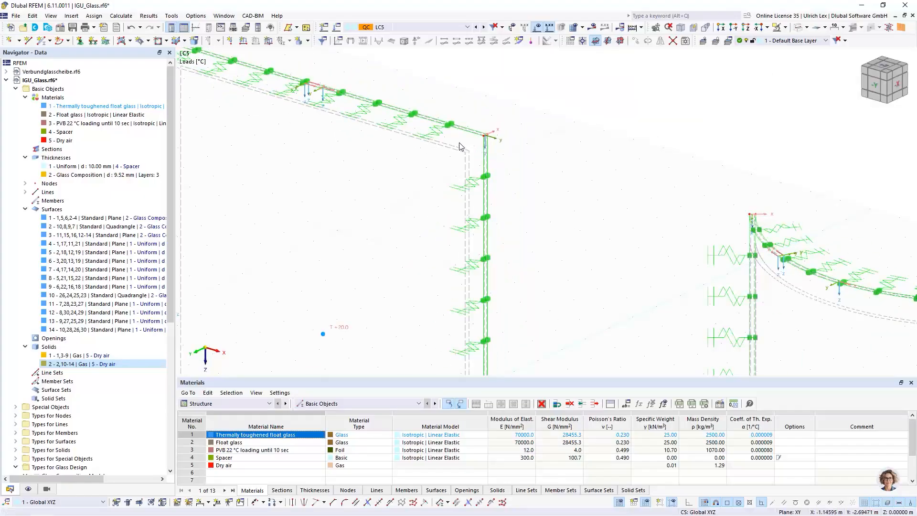
{"action": "scroll", "coordinate": [481, 149], "scroll_direction": "down", "scroll_amount": 1}
{"action": "scroll", "coordinate": [462, 147], "scroll_direction": "up", "scroll_amount": 3}
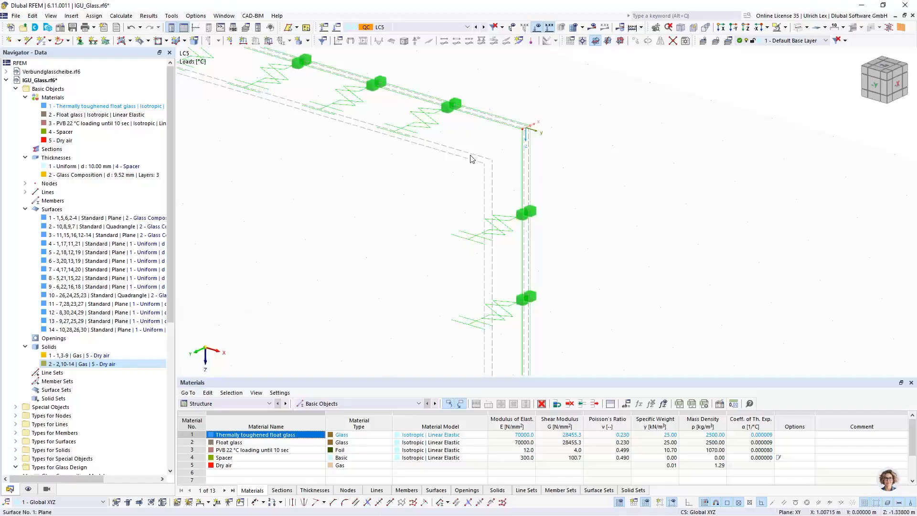
{"action": "mouse_move", "coordinate": [476, 157]}
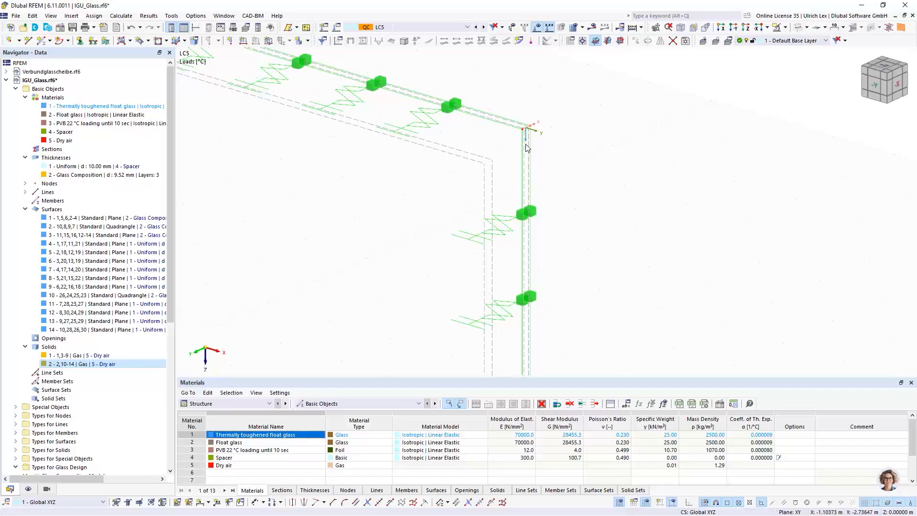
{"action": "scroll", "coordinate": [527, 148], "scroll_direction": "down", "scroll_amount": 3}
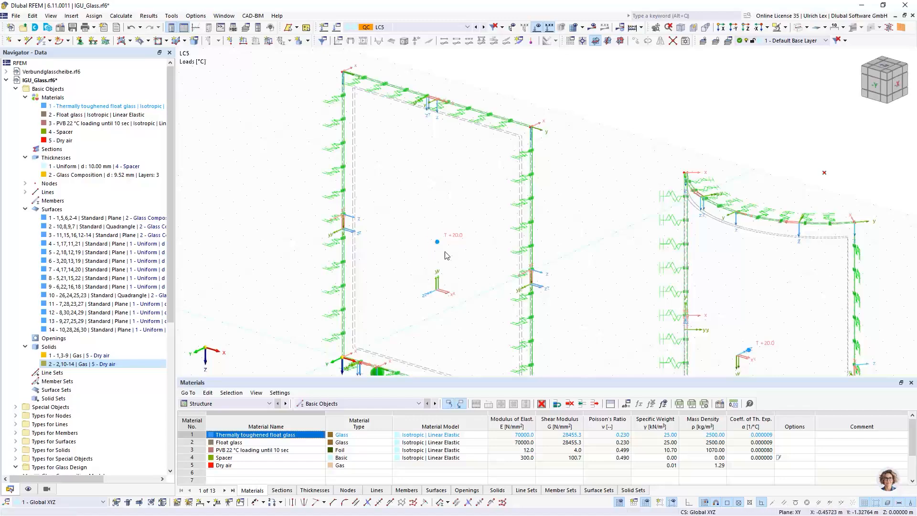
Show the model in solid display mode and view the flat and curved glass units from several angles
{"action": "scroll", "coordinate": [467, 257], "scroll_direction": "up", "scroll_amount": 3}
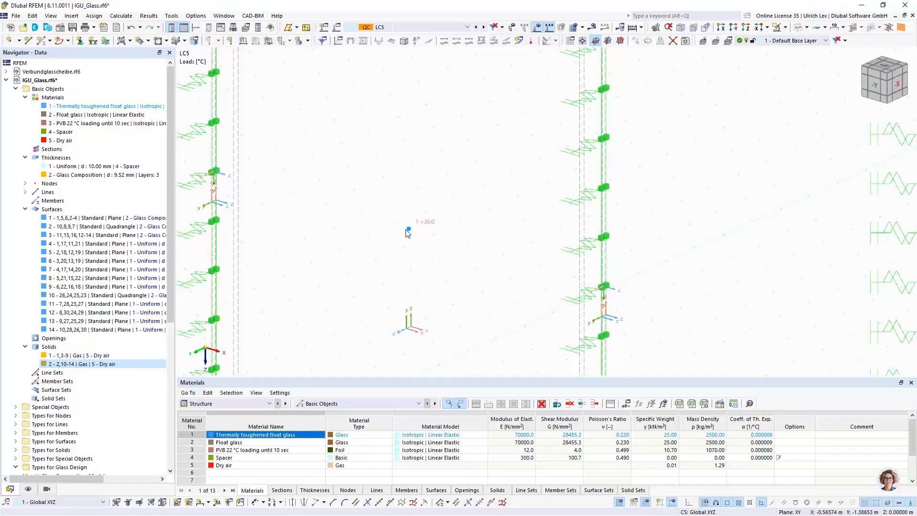
{"action": "scroll", "coordinate": [400, 231], "scroll_direction": "down", "scroll_amount": 3}
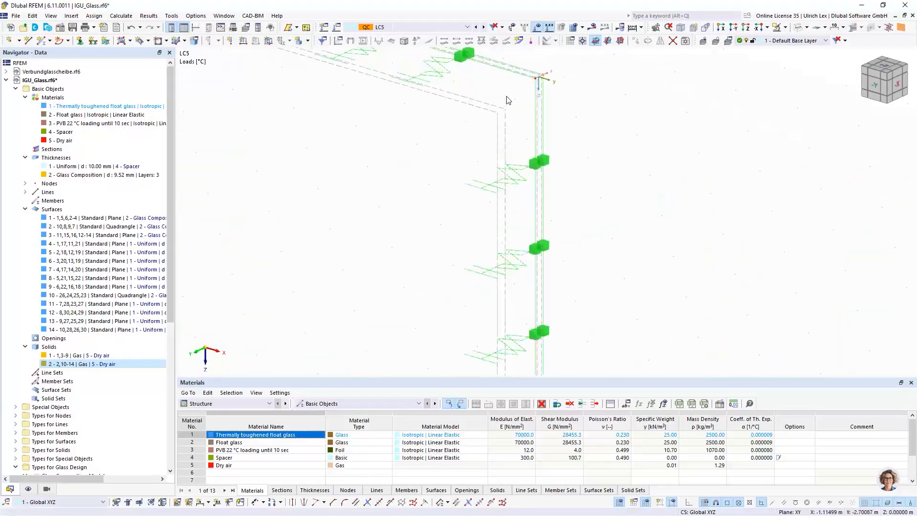
{"action": "scroll", "coordinate": [501, 108], "scroll_direction": "up", "scroll_amount": 3}
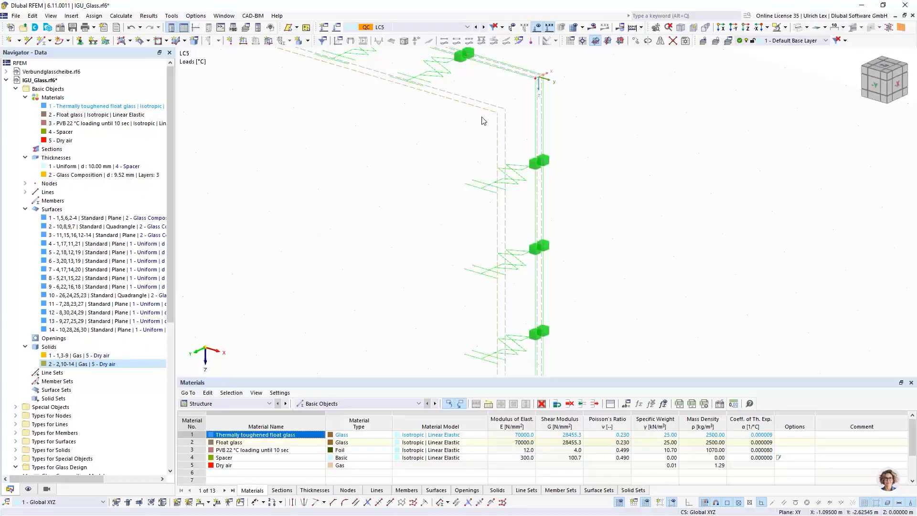
{"action": "scroll", "coordinate": [420, 225], "scroll_direction": "down", "scroll_amount": 3}
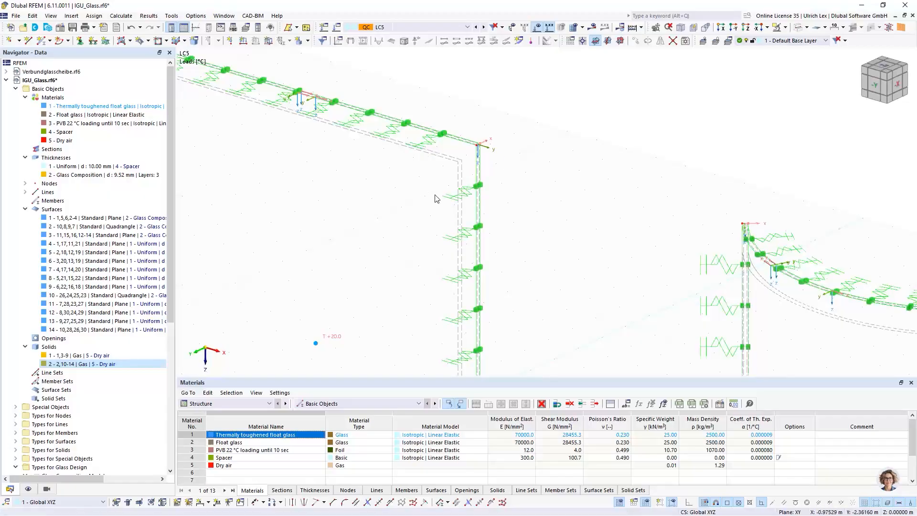
{"action": "scroll", "coordinate": [479, 133], "scroll_direction": "down", "scroll_amount": 3}
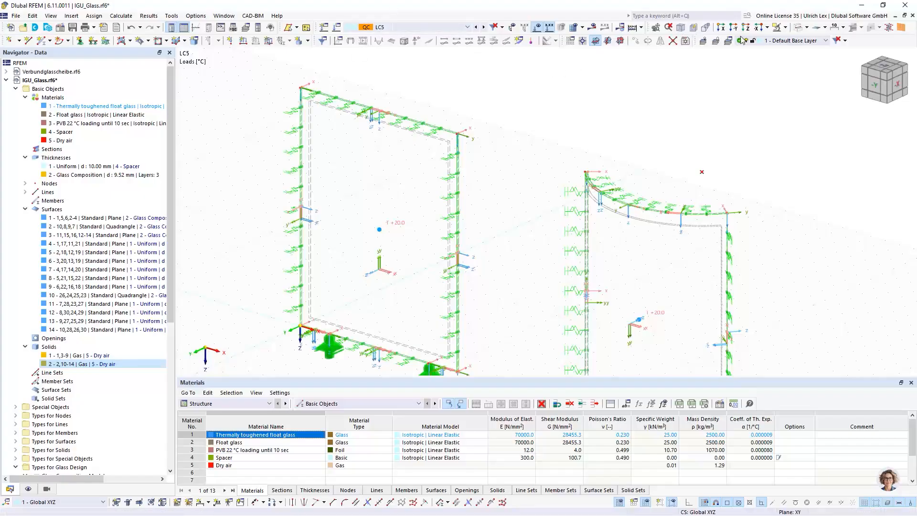
{"action": "left_click", "coordinate": [798, 28]}
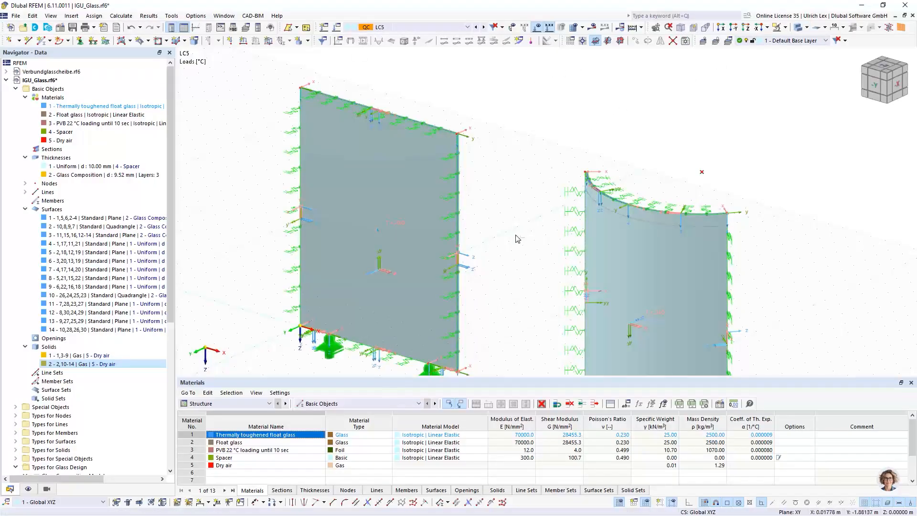
{"action": "middle_click_drag", "start_coordinate": [518, 238], "coordinate": [604, 193], "text": "ctrl"}
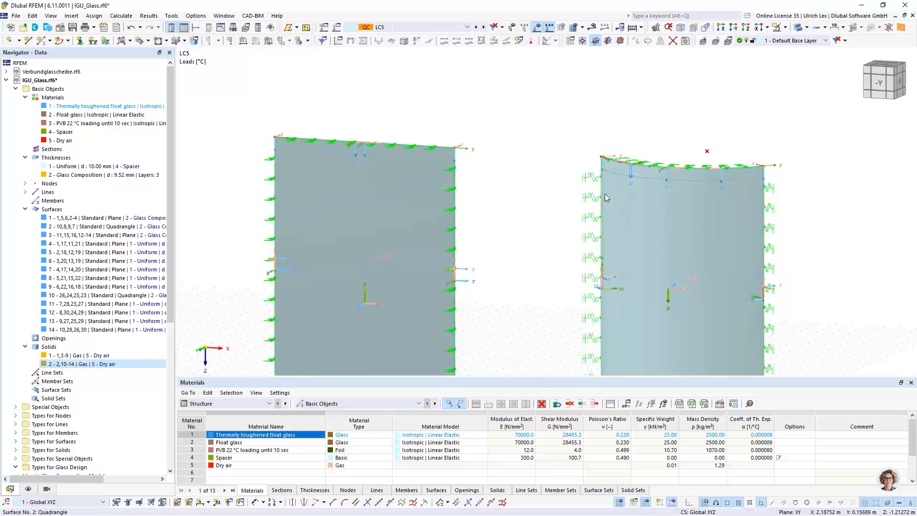
{"action": "middle_click_drag", "start_coordinate": [545, 197], "coordinate": [521, 219], "text": "ctrl"}
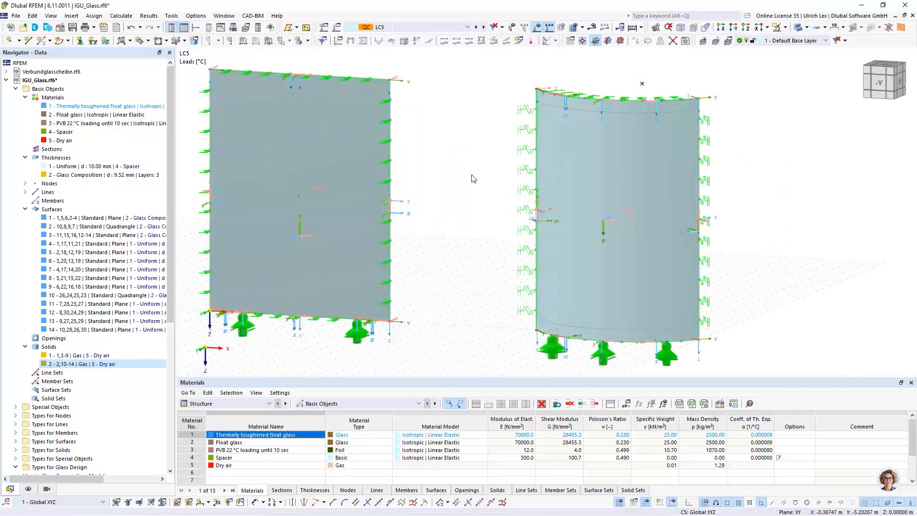
{"action": "middle_click_drag", "start_coordinate": [758, 143], "coordinate": [739, 198], "text": "ctrl"}
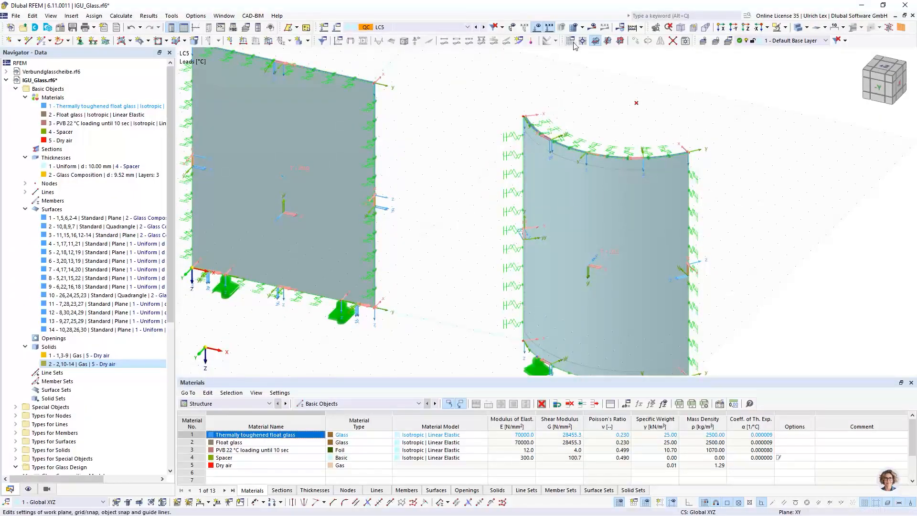
Generate the FE mesh for both glass units and turn on the mesh display in solids
{"action": "left_click", "coordinate": [582, 28]}
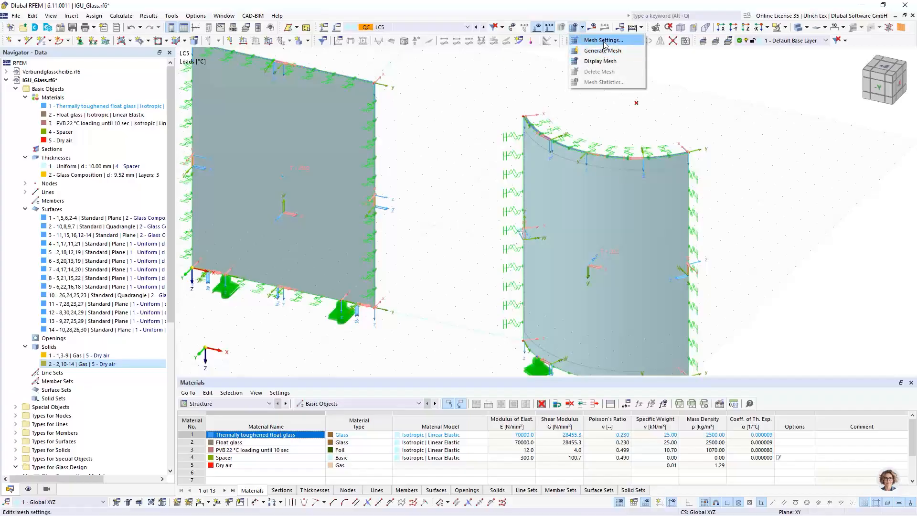
{"action": "left_click", "coordinate": [626, 51]}
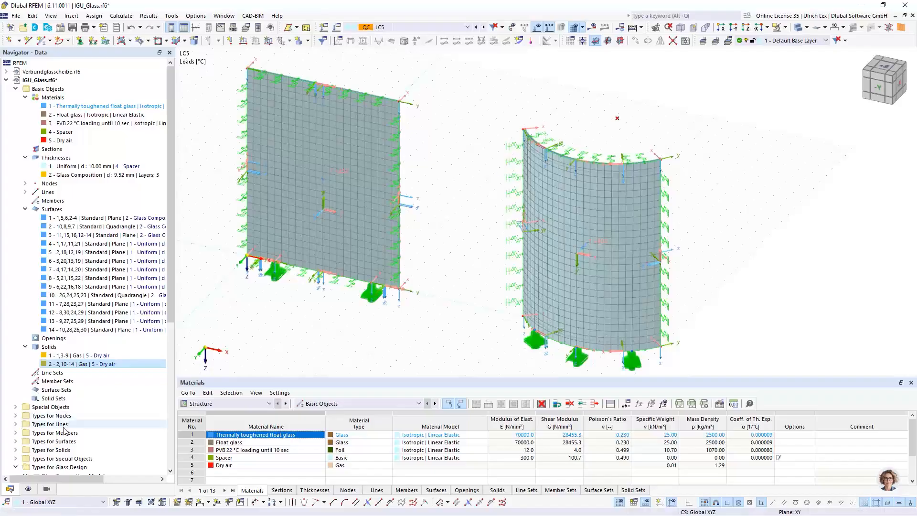
{"action": "scroll", "coordinate": [56, 399], "scroll_direction": "down", "scroll_amount": 6}
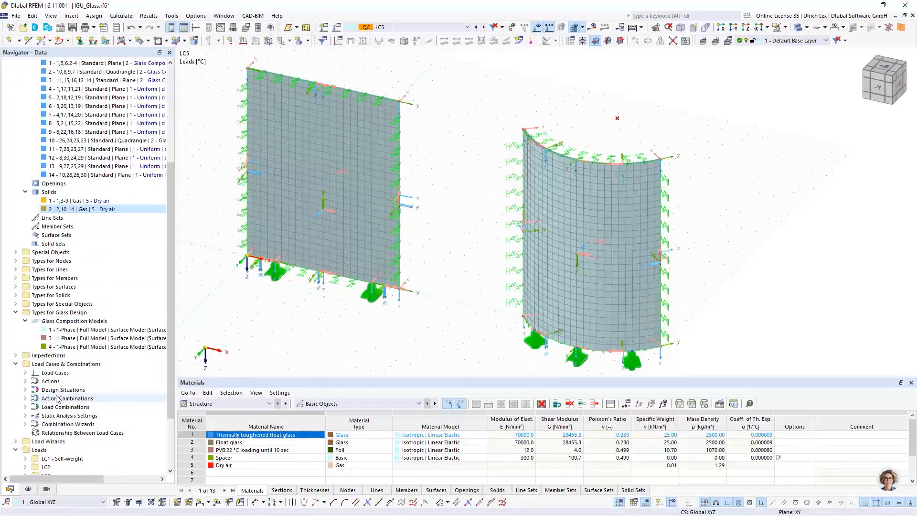
{"action": "left_click", "coordinate": [28, 488]}
{"action": "scroll", "coordinate": [59, 393], "scroll_direction": "down", "scroll_amount": 4}
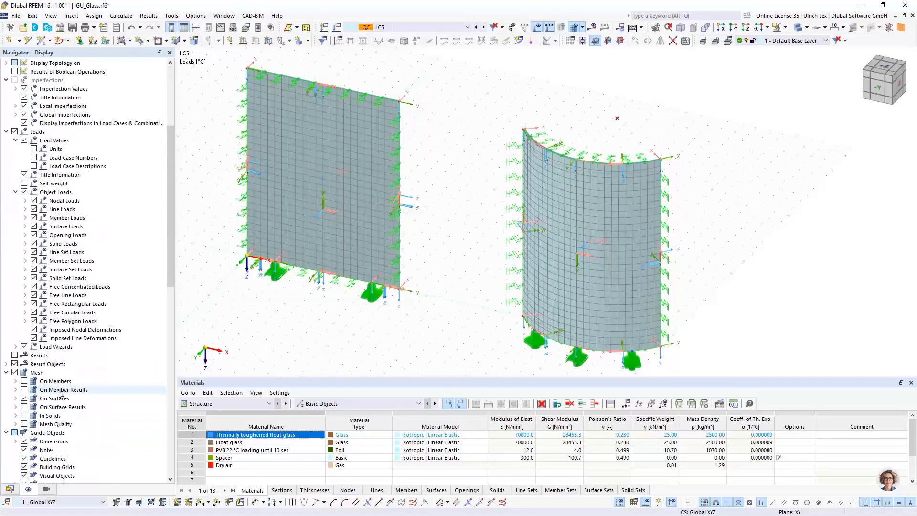
{"action": "scroll", "coordinate": [59, 393], "scroll_direction": "down", "scroll_amount": 5}
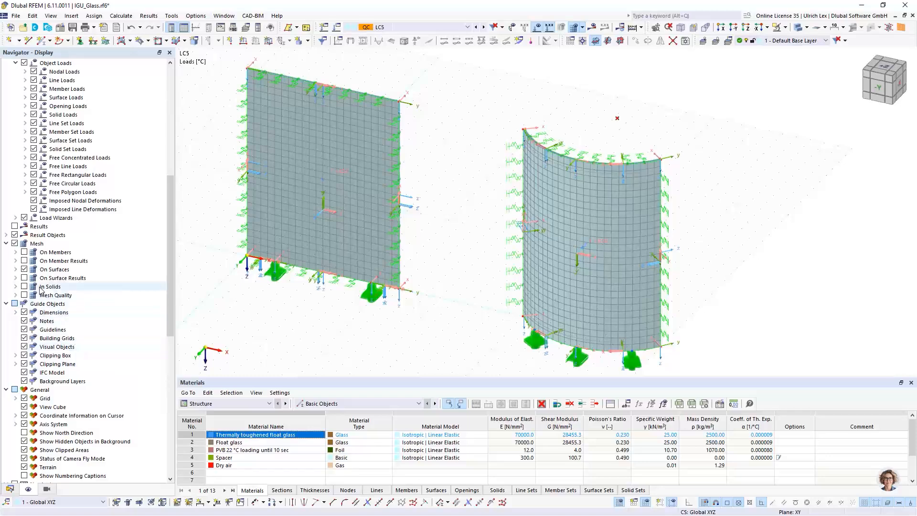
{"action": "left_click", "coordinate": [24, 287]}
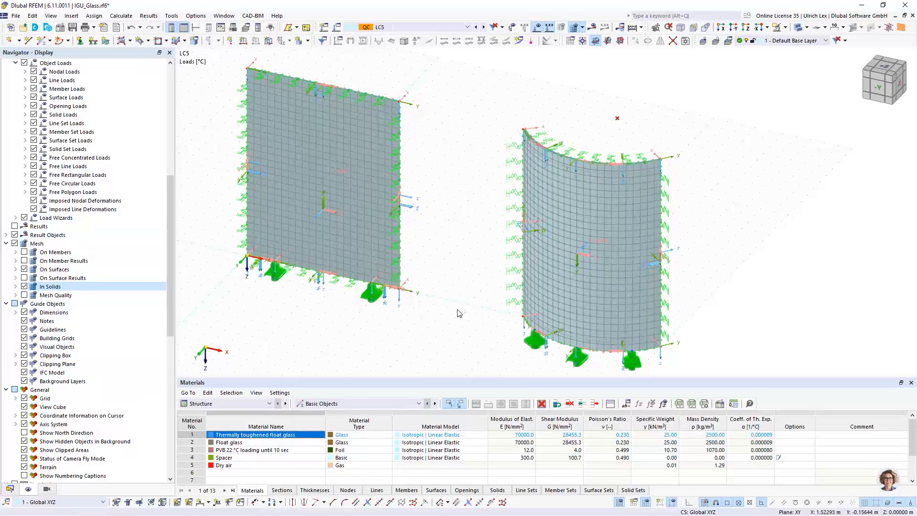
{"action": "middle_click_drag", "start_coordinate": [457, 313], "coordinate": [511, 266], "text": "ctrl"}
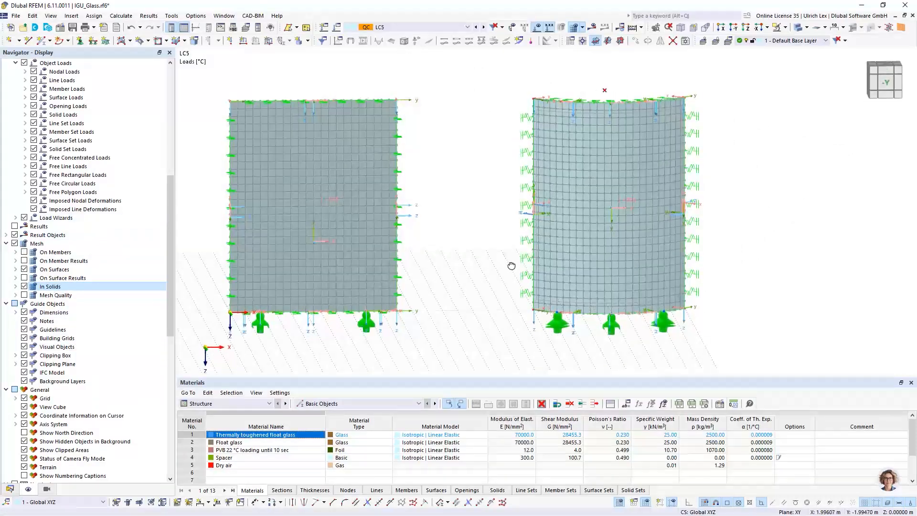
Switch the model to wireframe display and examine the solid mesh of the curved unit's gas layer
{"action": "left_click", "coordinate": [799, 30]}
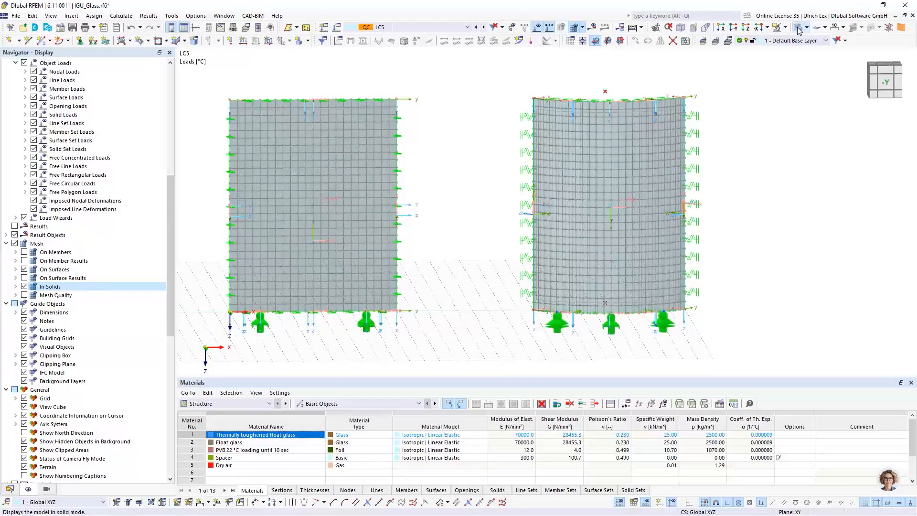
{"action": "left_click", "coordinate": [797, 29]}
{"action": "middle_click_drag", "start_coordinate": [769, 190], "coordinate": [726, 213], "text": "ctrl"}
{"action": "scroll", "coordinate": [597, 327], "scroll_direction": "up", "scroll_amount": 5}
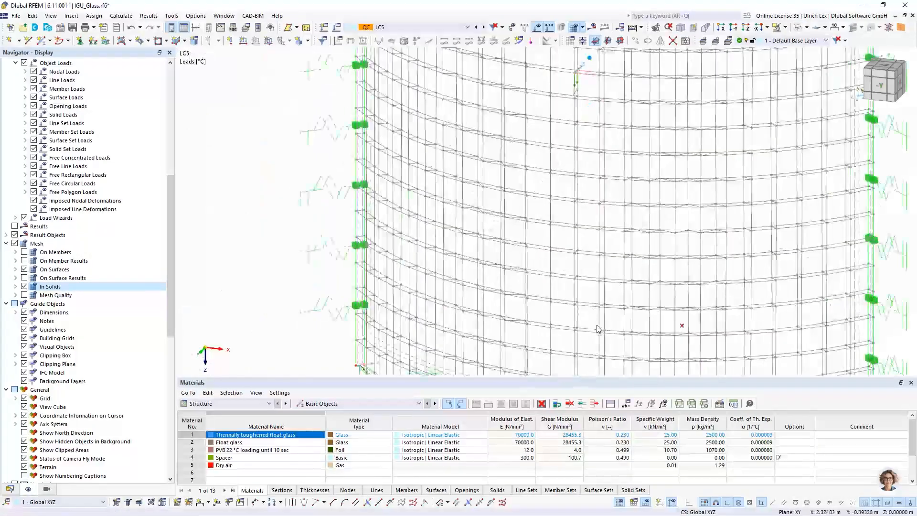
{"action": "scroll", "coordinate": [597, 328], "scroll_direction": "up", "scroll_amount": 5}
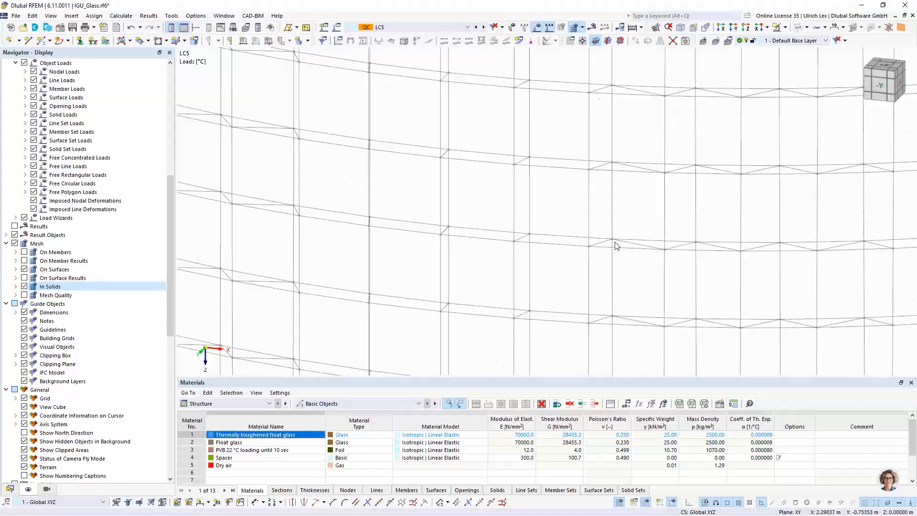
{"action": "scroll", "coordinate": [593, 220], "scroll_direction": "down", "scroll_amount": 3}
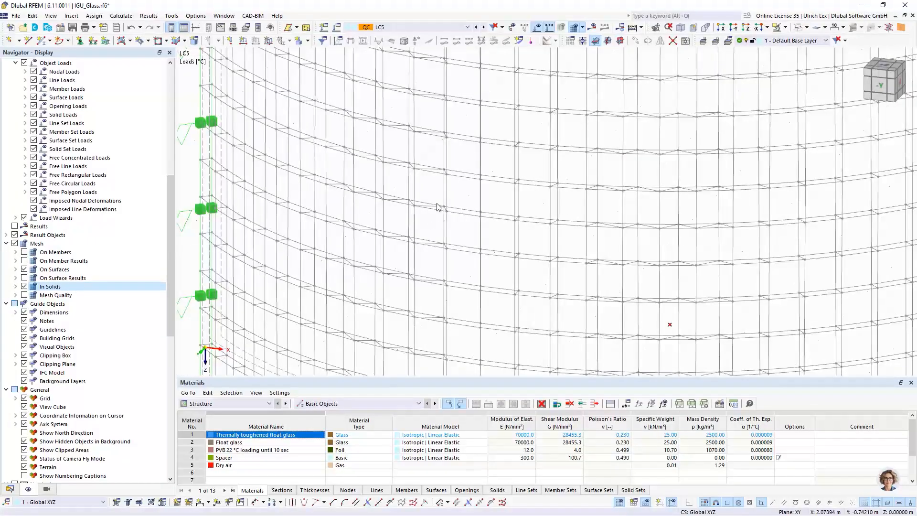
{"action": "scroll", "coordinate": [373, 190], "scroll_direction": "down", "scroll_amount": 2}
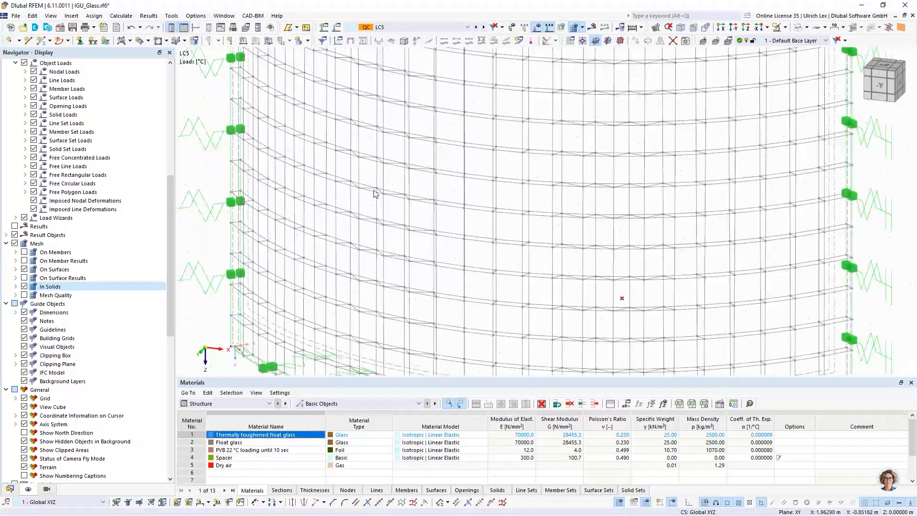
{"action": "scroll", "coordinate": [358, 222], "scroll_direction": "up", "scroll_amount": 2}
{"action": "scroll", "coordinate": [356, 218], "scroll_direction": "up", "scroll_amount": 6}
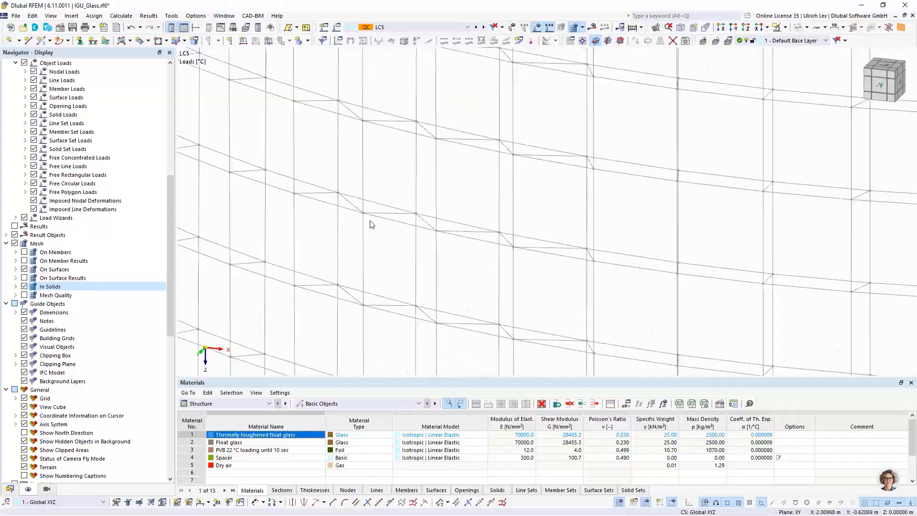
{"action": "scroll", "coordinate": [327, 159], "scroll_direction": "down", "scroll_amount": 6}
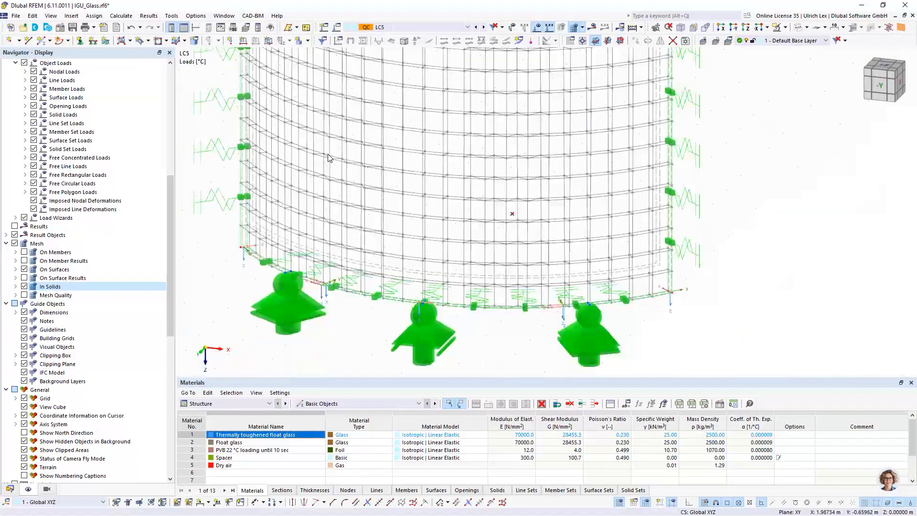
{"action": "middle_click_drag", "start_coordinate": [439, 249], "coordinate": [466, 311], "text": "ctrl"}
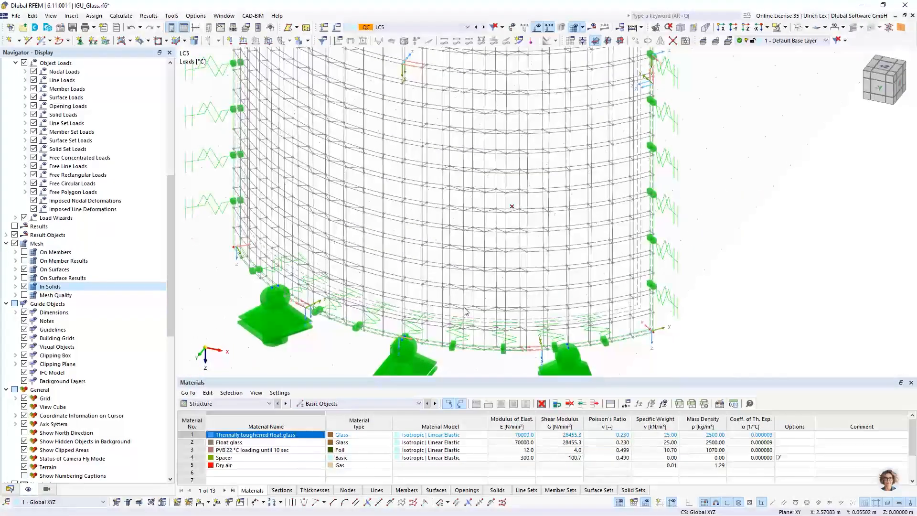
{"action": "scroll", "coordinate": [467, 312], "scroll_direction": "down", "scroll_amount": 4}
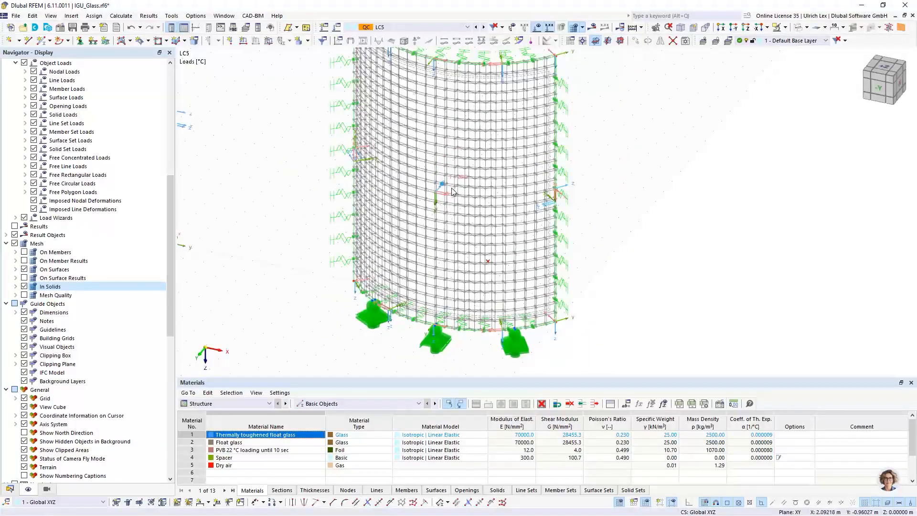
For the curved unit's lower spacer, surface 11, disable automatic object detection, clear the integrated nodes, and accept the change
{"action": "mouse_move", "coordinate": [442, 188]}
{"action": "scroll", "coordinate": [461, 348], "scroll_direction": "up", "scroll_amount": 5}
{"action": "scroll", "coordinate": [454, 331], "scroll_direction": "up", "scroll_amount": 3}
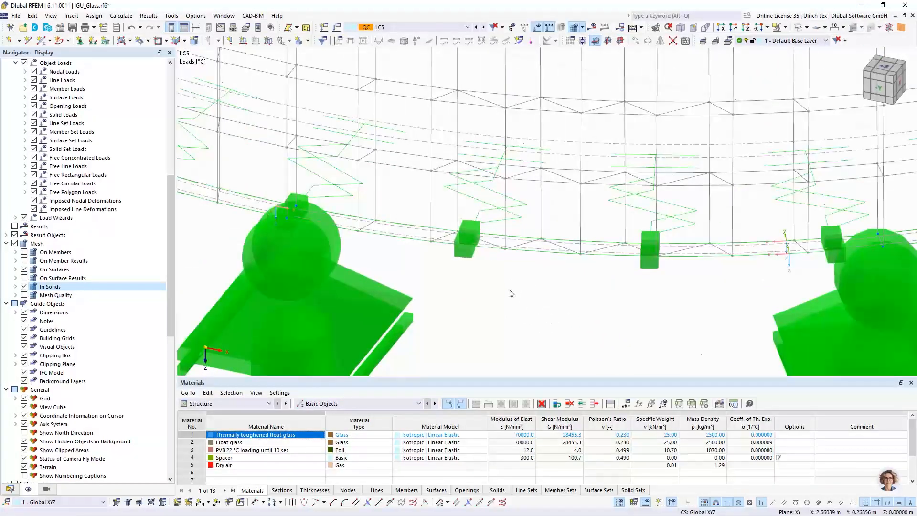
{"action": "scroll", "coordinate": [509, 290], "scroll_direction": "up", "scroll_amount": 2}
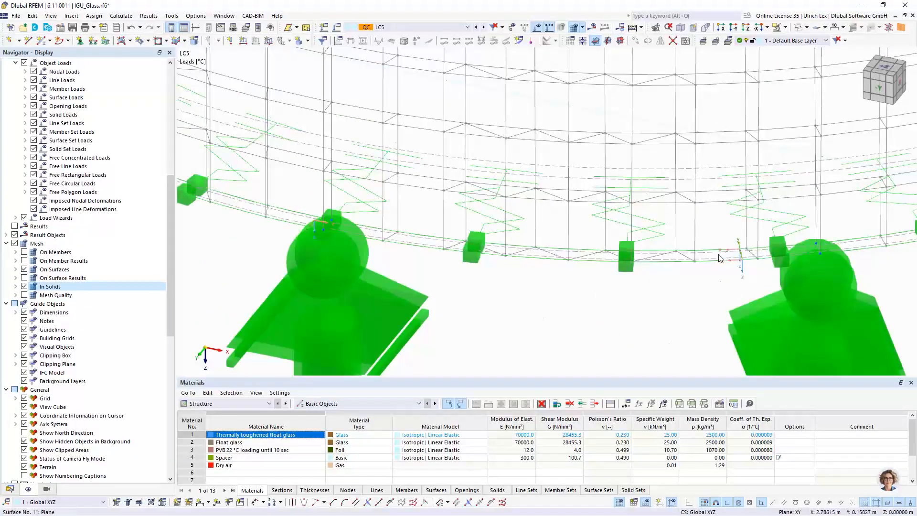
{"action": "scroll", "coordinate": [711, 257], "scroll_direction": "up", "scroll_amount": 3}
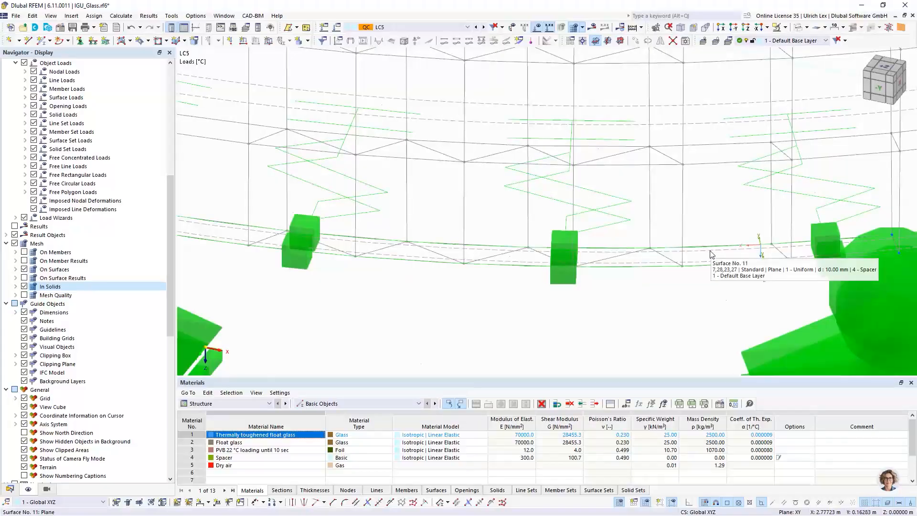
{"action": "double_click", "coordinate": [712, 255]}
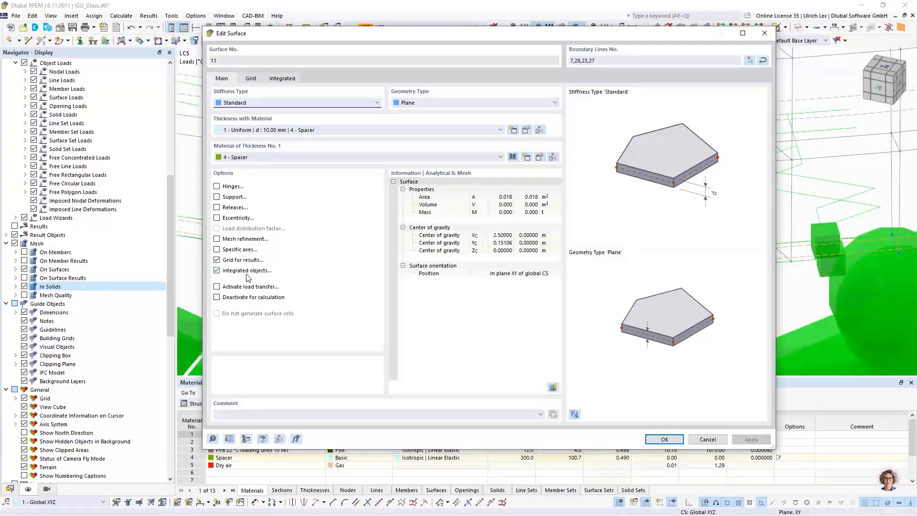
{"action": "left_click", "coordinate": [282, 79]}
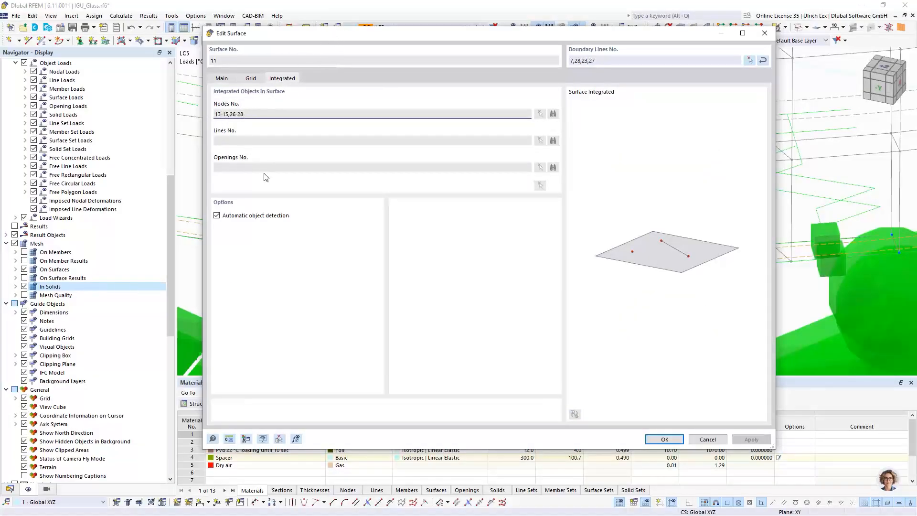
{"action": "left_click", "coordinate": [217, 216]}
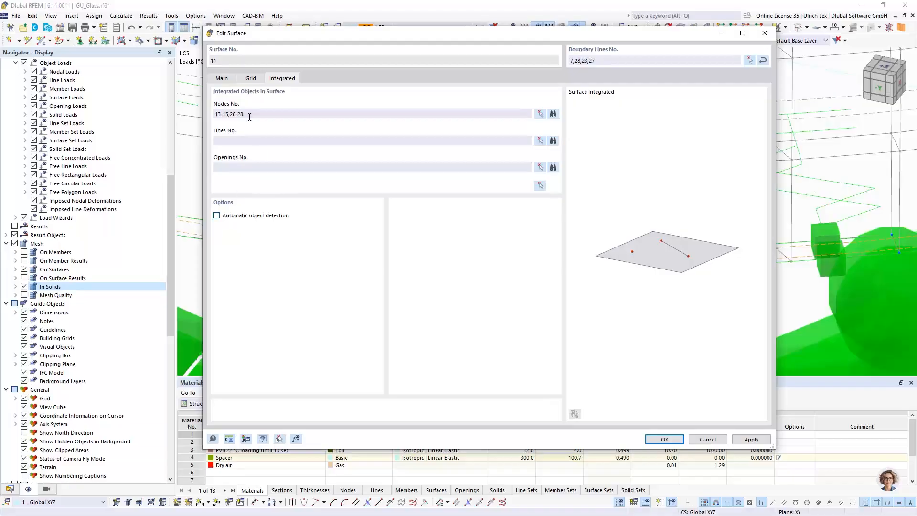
{"action": "left_click_drag", "start_coordinate": [248, 114], "coordinate": [199, 113]}
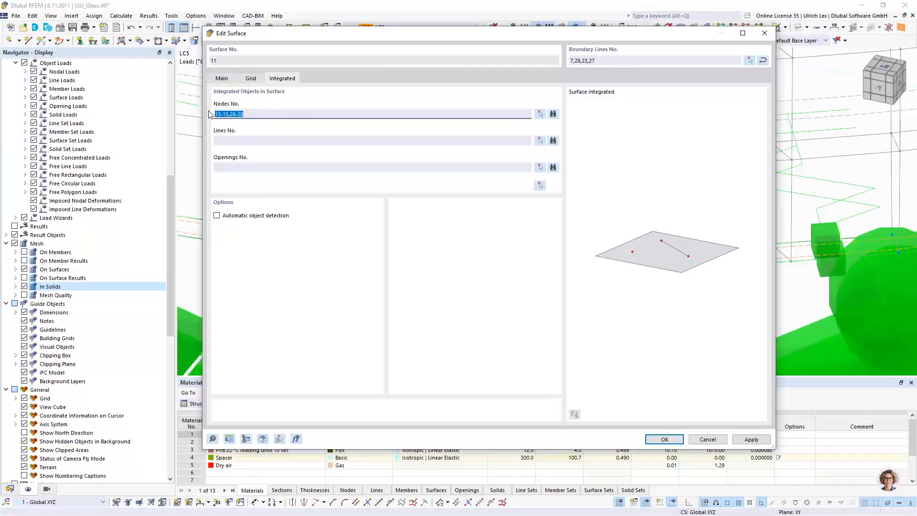
{"action": "key", "text": "BackSpace"}
{"action": "left_click", "coordinate": [674, 439]}
{"action": "left_click", "coordinate": [487, 305]}
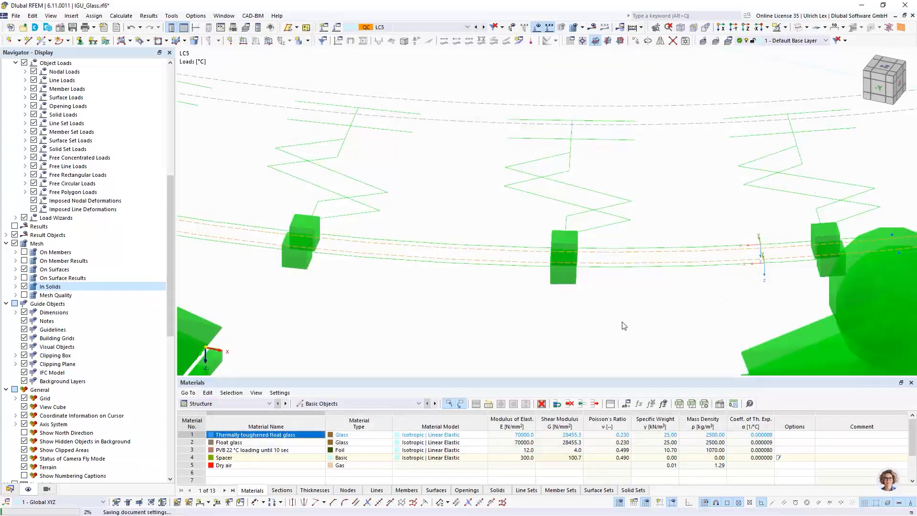
Activate a layered mesh for the curved unit's gas solid between glass surfaces 2 and 10, with 2 user-defined finite element layers
{"action": "scroll", "coordinate": [618, 302], "scroll_direction": "down", "scroll_amount": 12}
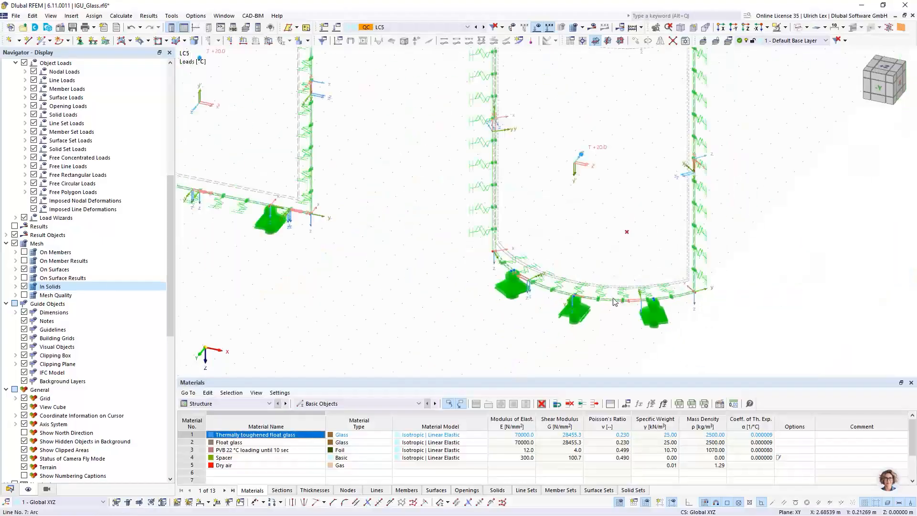
{"action": "double_click", "coordinate": [587, 181]}
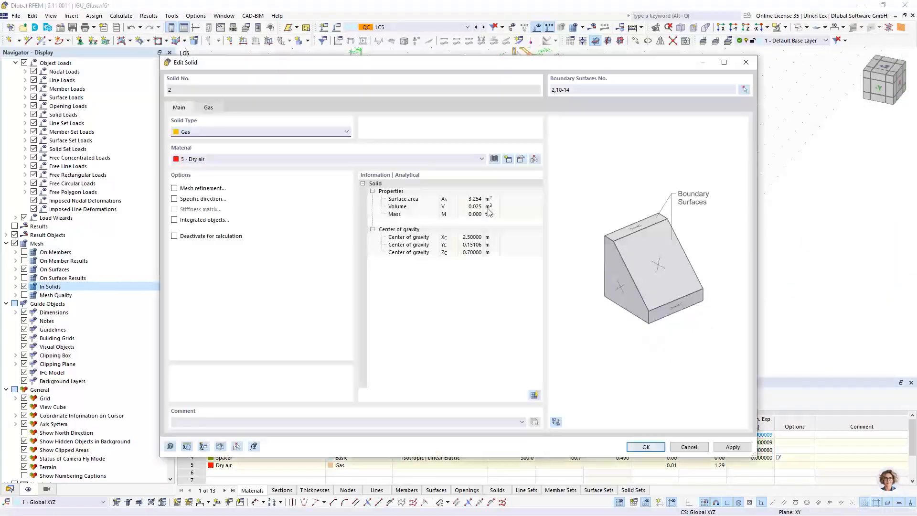
{"action": "left_click", "coordinate": [175, 188]}
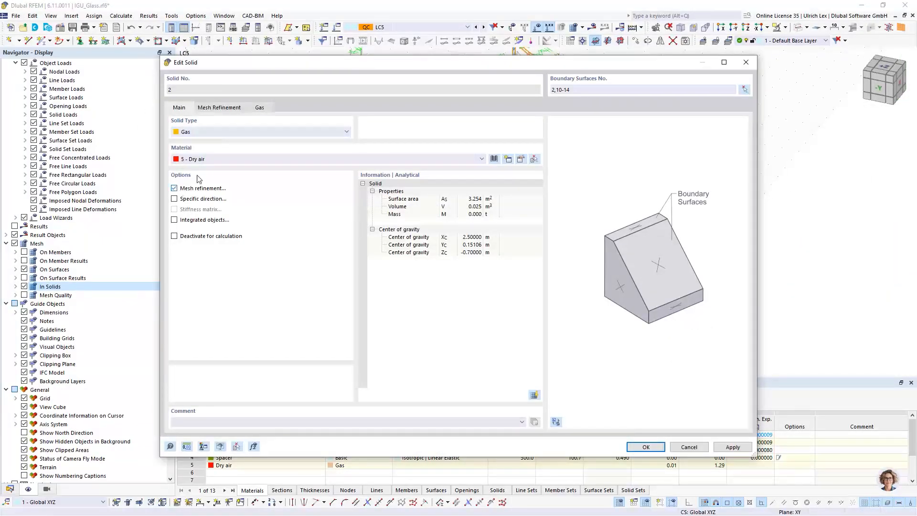
{"action": "left_click", "coordinate": [218, 109]}
{"action": "left_click", "coordinate": [174, 293]}
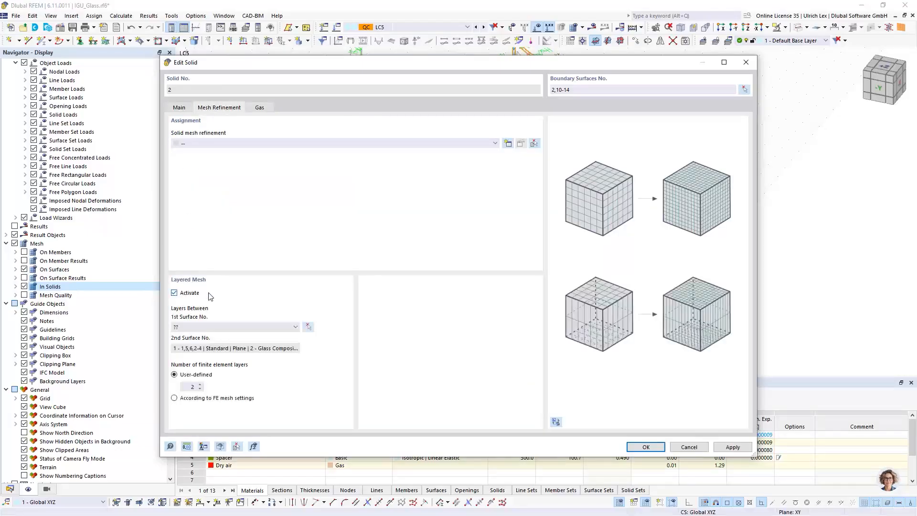
{"action": "left_click", "coordinate": [309, 326]}
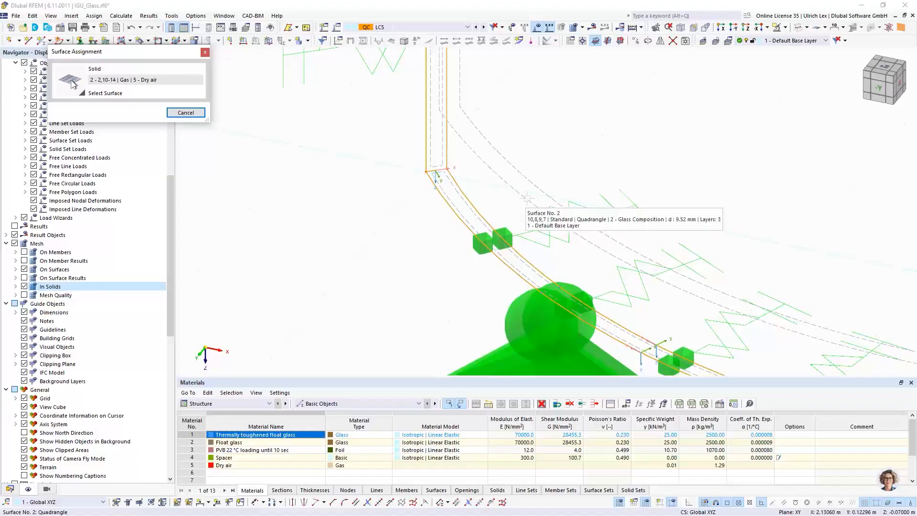
{"action": "left_click", "coordinate": [523, 204]}
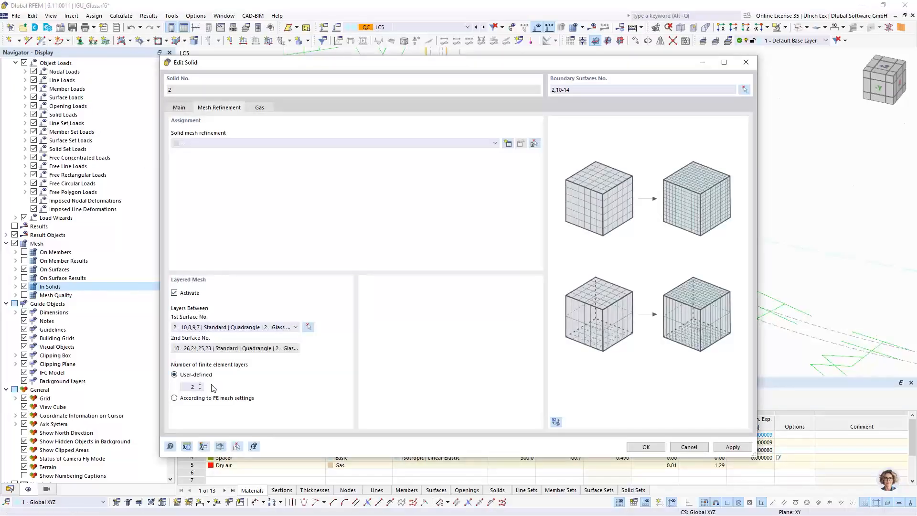
{"action": "left_click", "coordinate": [646, 447]}
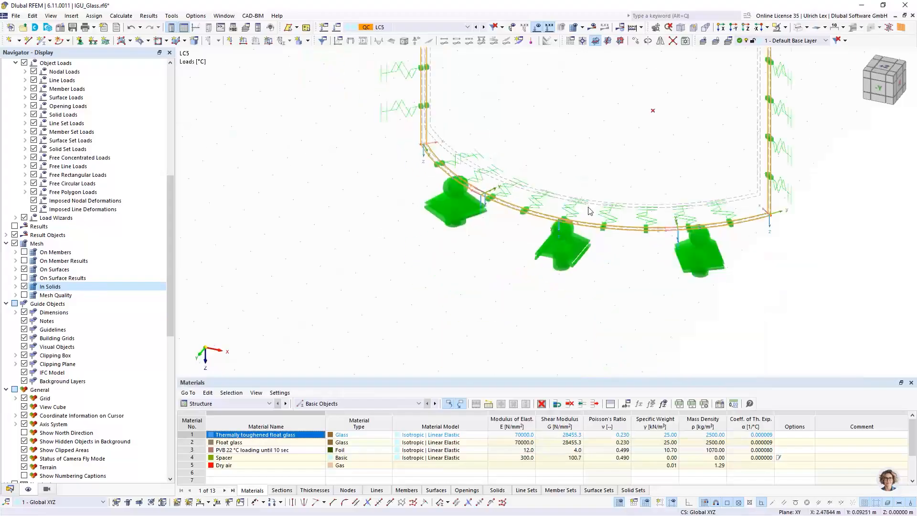
Activate a layered mesh for the flat unit's gas solid between glass surfaces 1 and 3, with 2 user-defined finite element layers
{"action": "scroll", "coordinate": [593, 223], "scroll_direction": "down", "scroll_amount": 6}
{"action": "scroll", "coordinate": [447, 134], "scroll_direction": "up", "scroll_amount": 7}
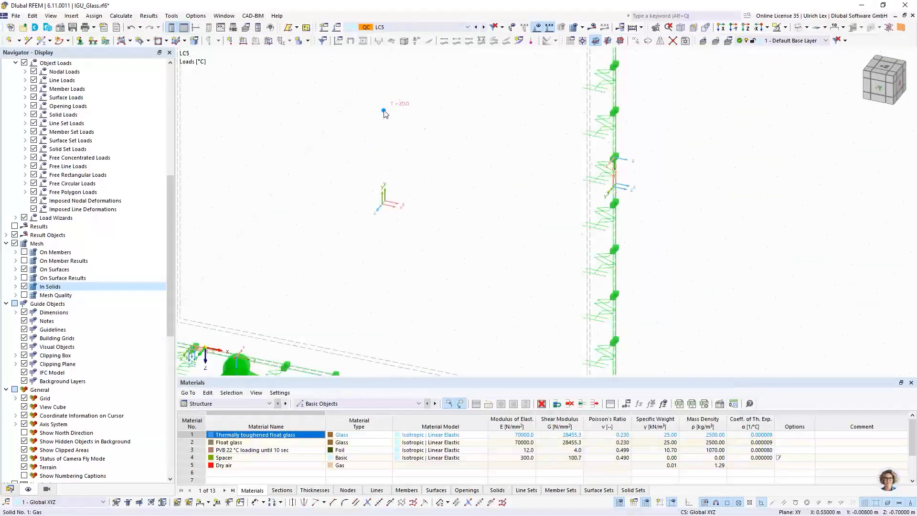
{"action": "double_click", "coordinate": [384, 113]}
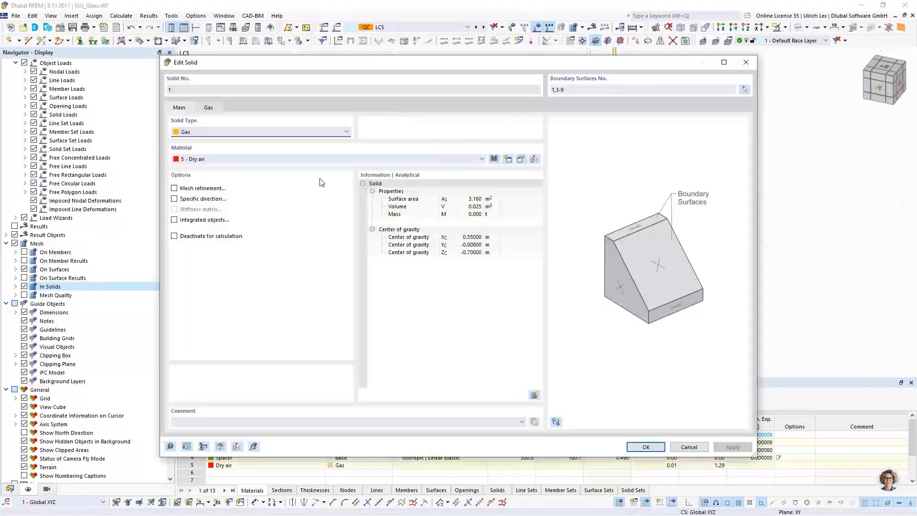
{"action": "left_click", "coordinate": [185, 190]}
{"action": "left_click", "coordinate": [214, 110]}
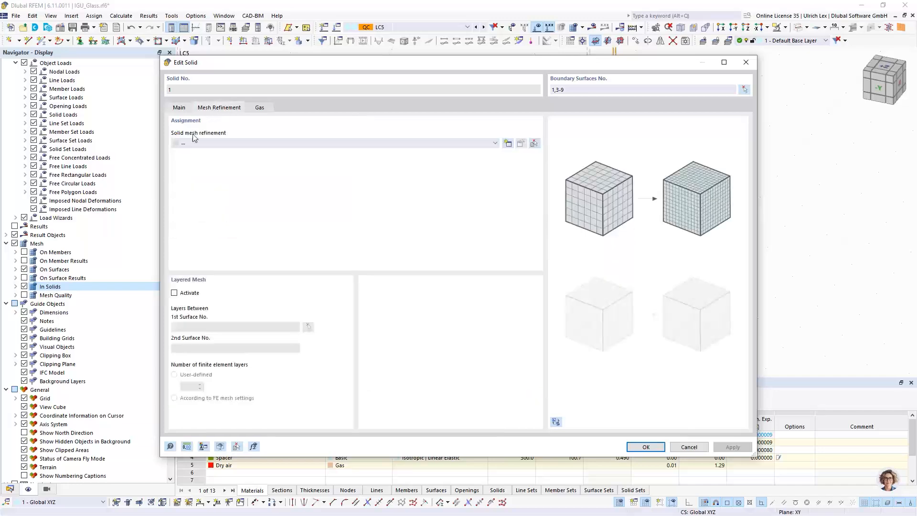
{"action": "left_click", "coordinate": [175, 293]}
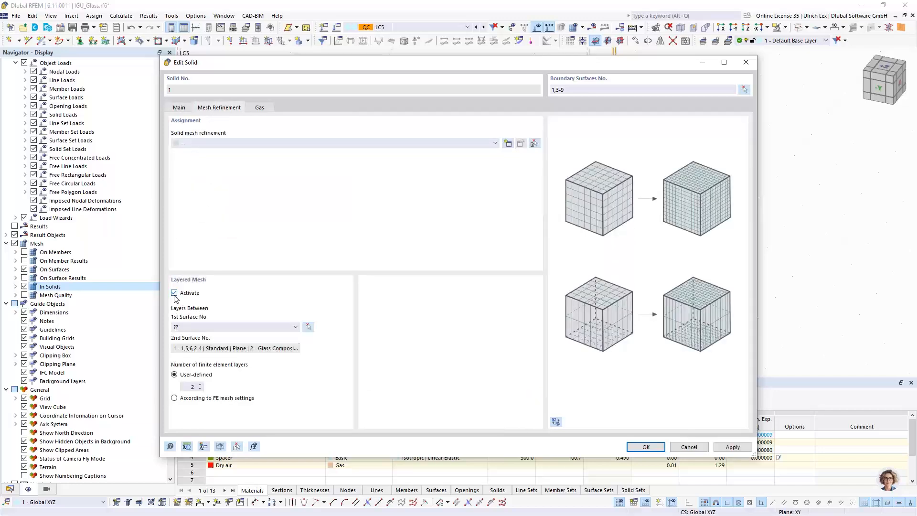
{"action": "left_click", "coordinate": [309, 327]}
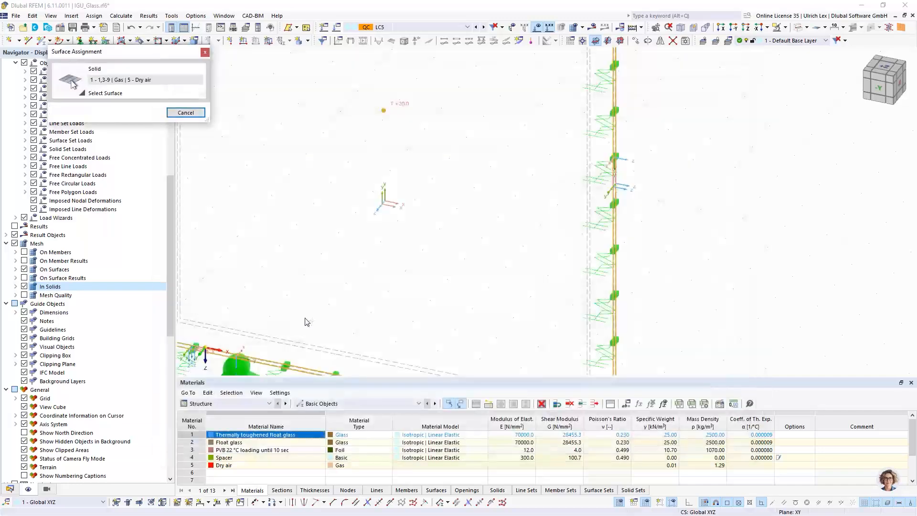
{"action": "left_click", "coordinate": [309, 347]}
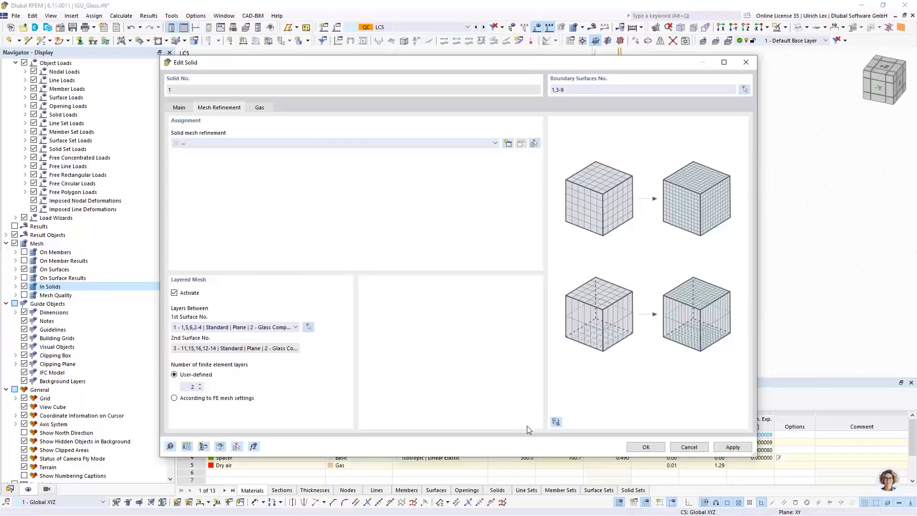
{"action": "left_click", "coordinate": [646, 447]}
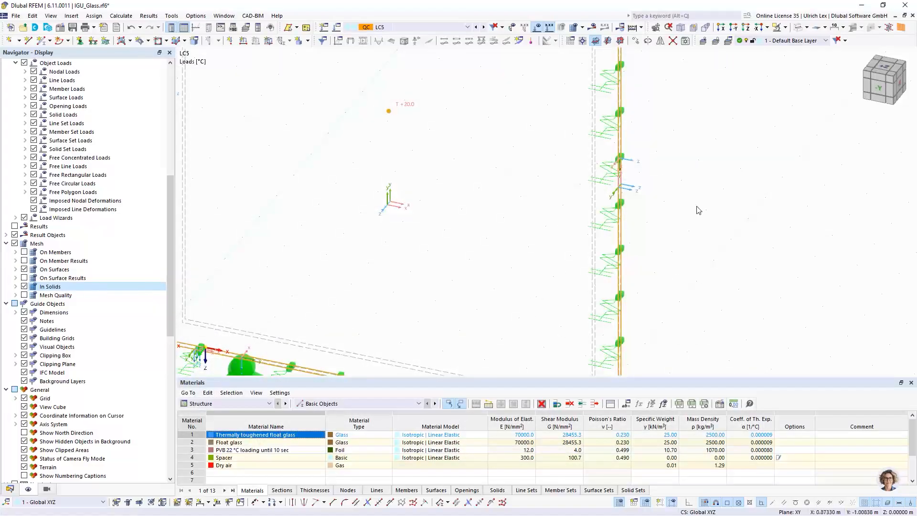
Regenerate the FE mesh for both glass units and bring both into view
{"action": "left_click", "coordinate": [574, 28]}
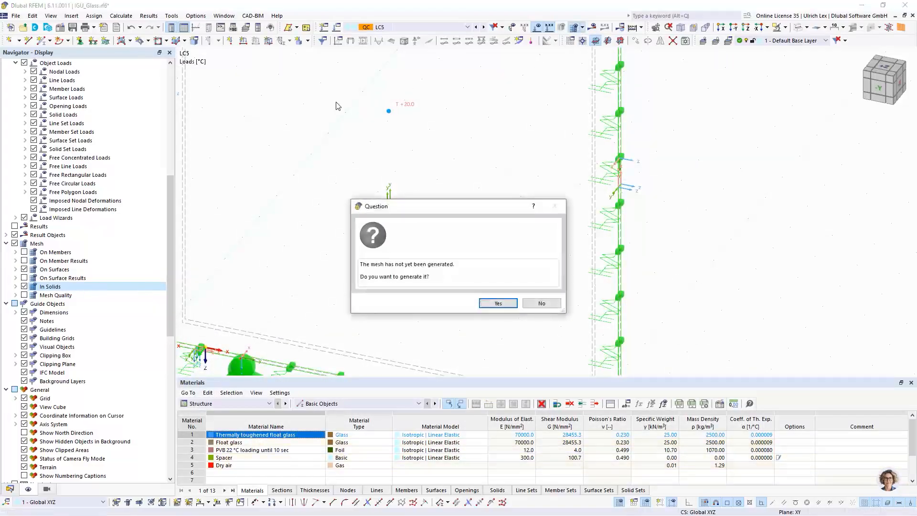
{"action": "left_click", "coordinate": [498, 306]}
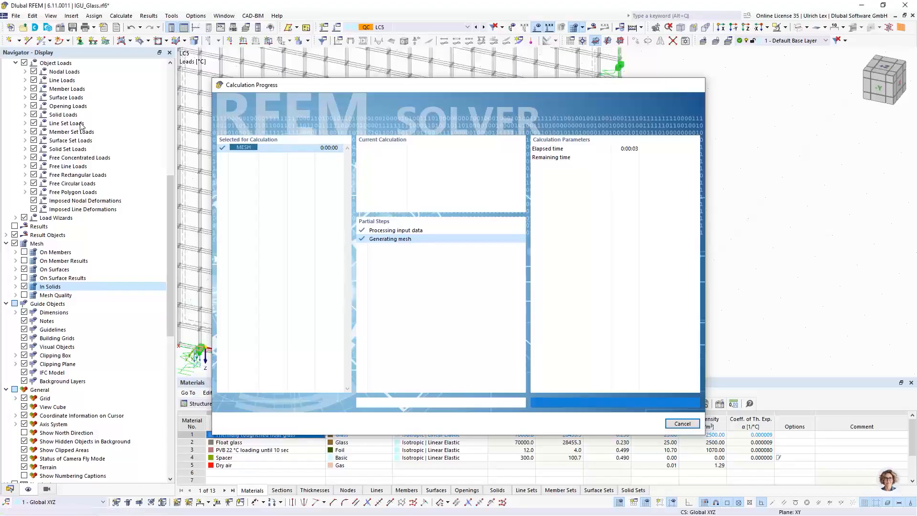
{"action": "scroll", "coordinate": [81, 127], "scroll_direction": "down", "scroll_amount": 5}
{"action": "scroll", "coordinate": [228, 124], "scroll_direction": "down", "scroll_amount": 5}
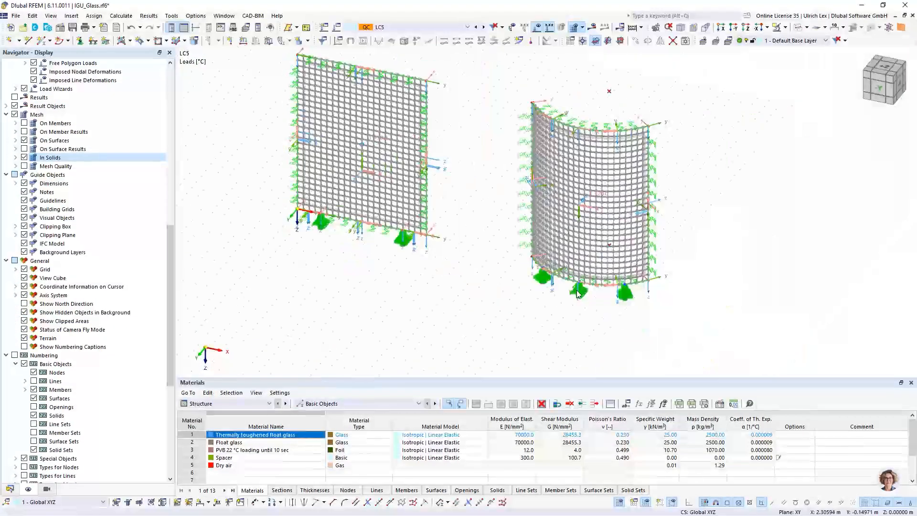
Examine the layered solid mesh of the curved unit up close and from several angles, including around its lower supports
{"action": "scroll", "coordinate": [563, 232], "scroll_direction": "up", "scroll_amount": 5}
{"action": "scroll", "coordinate": [564, 232], "scroll_direction": "up", "scroll_amount": 3}
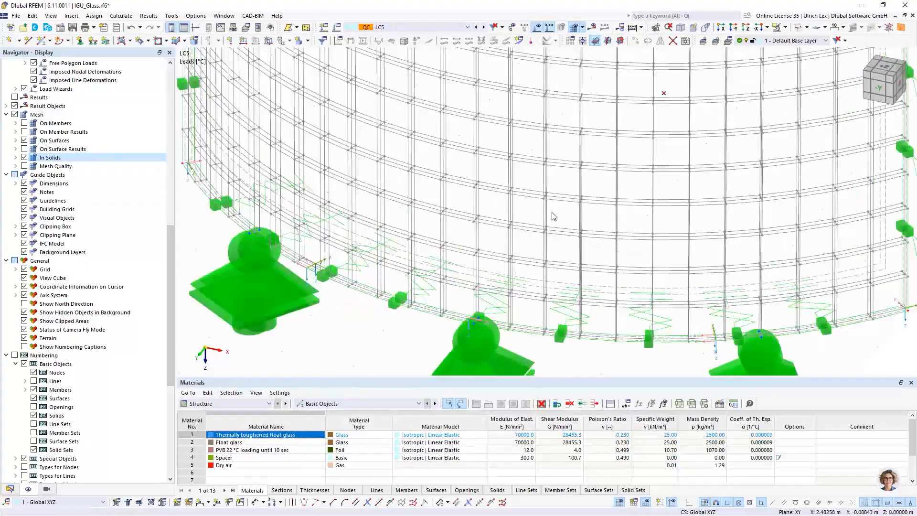
{"action": "scroll", "coordinate": [531, 272], "scroll_direction": "down", "scroll_amount": 3}
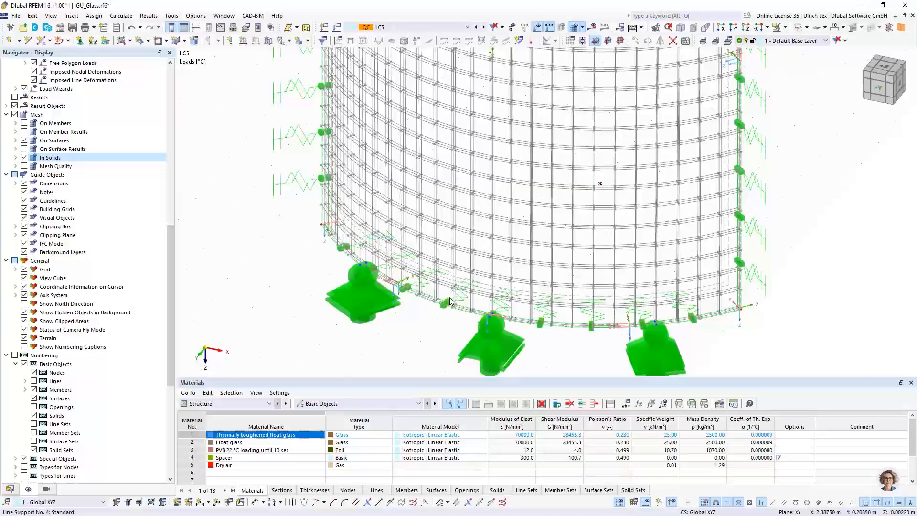
{"action": "scroll", "coordinate": [457, 305], "scroll_direction": "down", "scroll_amount": 3}
{"action": "middle_click_drag", "start_coordinate": [410, 312], "coordinate": [506, 344], "text": "ctrl"}
{"action": "scroll", "coordinate": [503, 350], "scroll_direction": "down", "scroll_amount": 3}
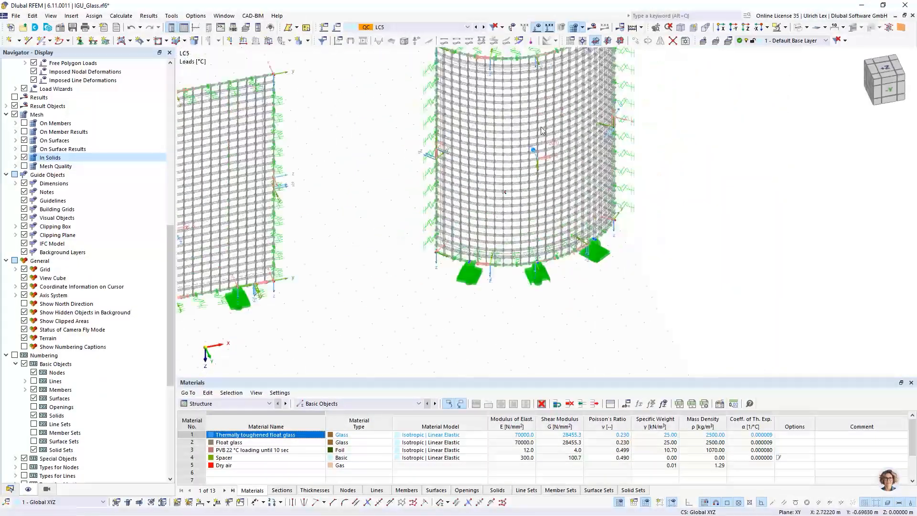
{"action": "scroll", "coordinate": [541, 134], "scroll_direction": "up", "scroll_amount": 5}
{"action": "scroll", "coordinate": [537, 147], "scroll_direction": "down", "scroll_amount": 7}
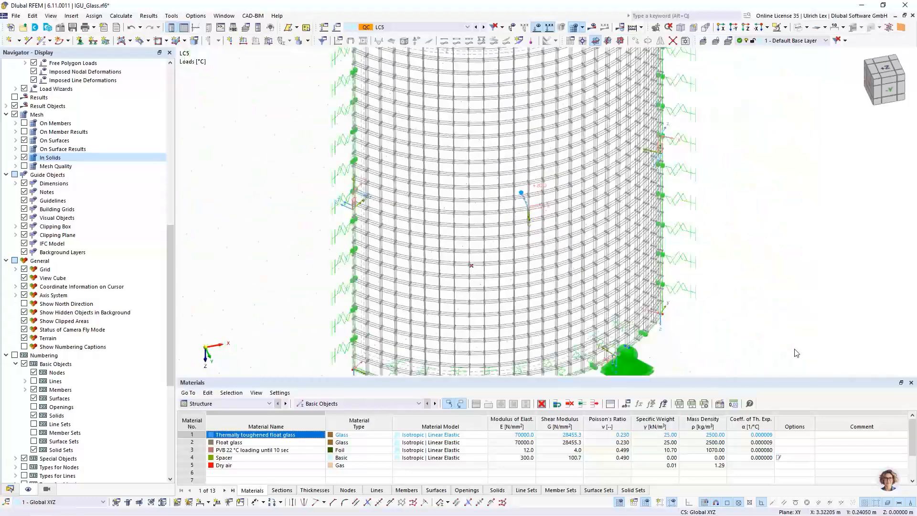
{"action": "middle_click_drag", "start_coordinate": [644, 299], "coordinate": [653, 271], "text": "ctrl"}
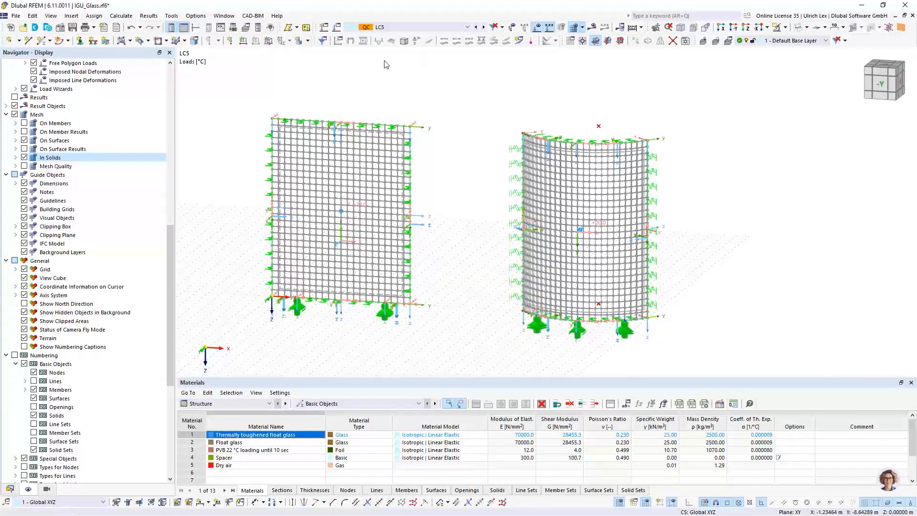
Make load case LC1 Self-weight current and switch the model from wireframe to shaded display
{"action": "left_click", "coordinate": [466, 29]}
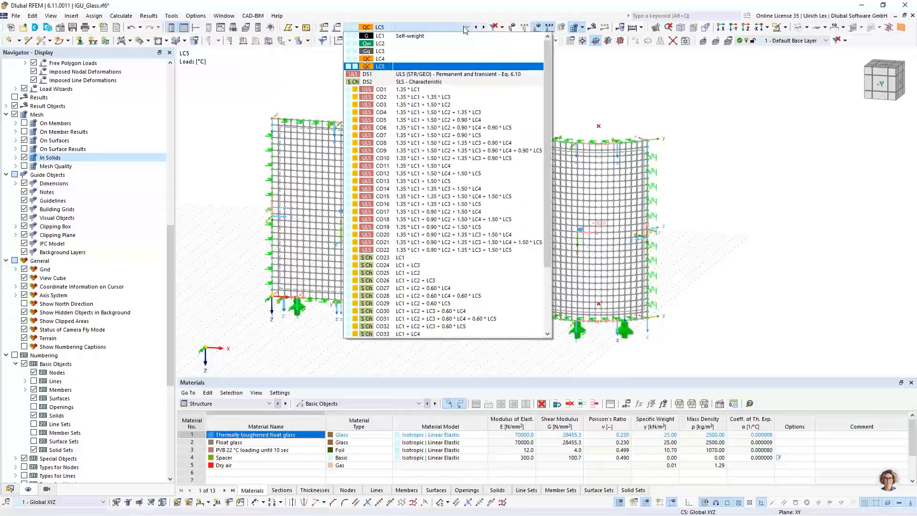
{"action": "left_click", "coordinate": [449, 36]}
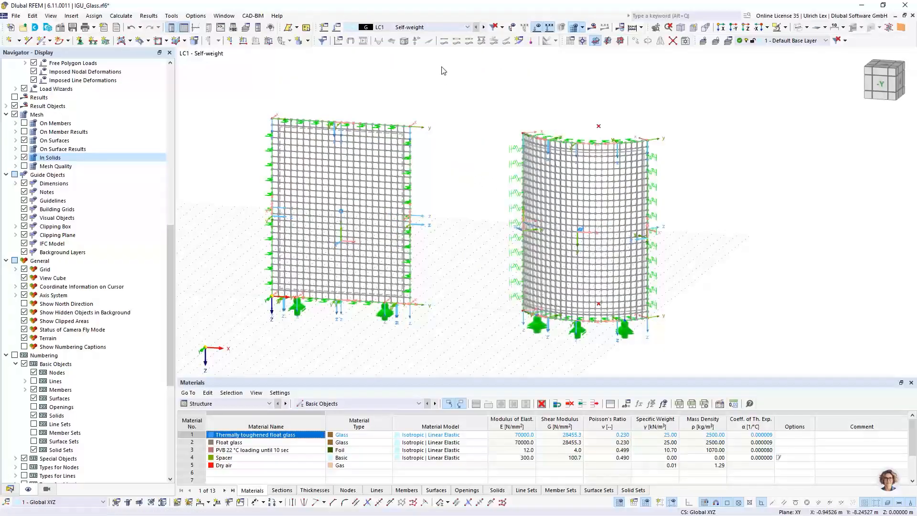
{"action": "left_click", "coordinate": [799, 27]}
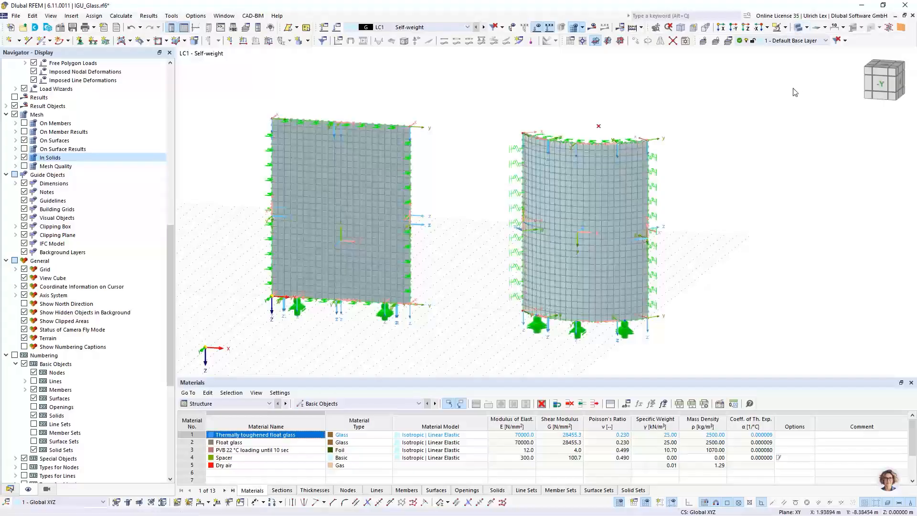
{"action": "middle_click_drag", "start_coordinate": [740, 242], "coordinate": [719, 251], "text": "ctrl"}
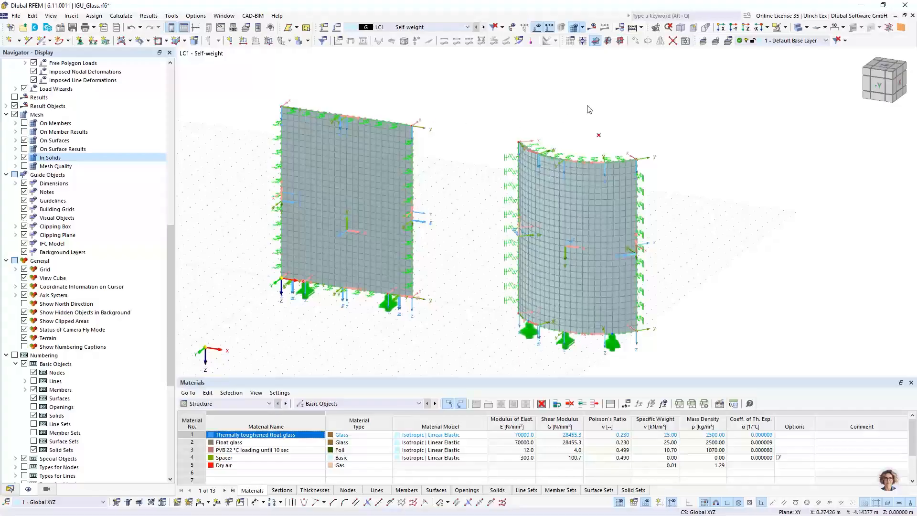
Review the Glass Design input data, checking the design situations and the surfaces set as objects to design
{"action": "left_click", "coordinate": [642, 27]}
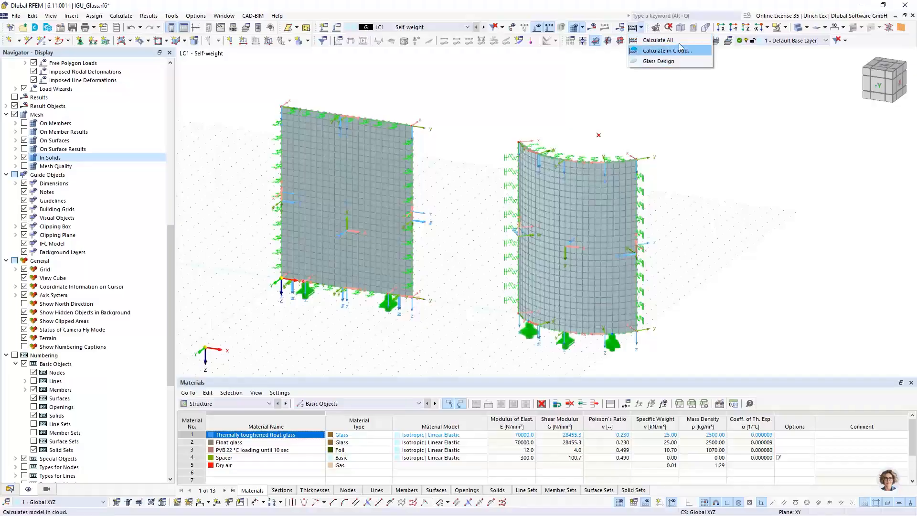
{"action": "left_click", "coordinate": [685, 117]}
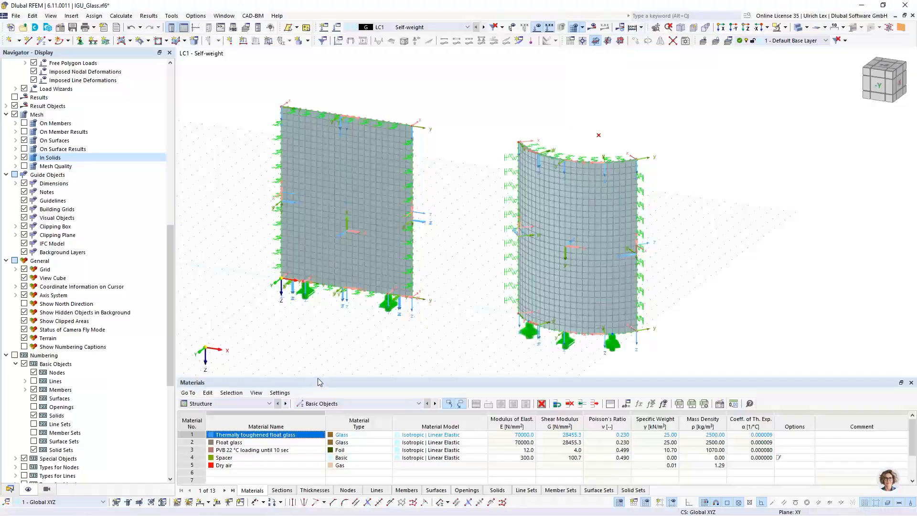
{"action": "left_click_drag", "start_coordinate": [318, 377], "coordinate": [306, 295]}
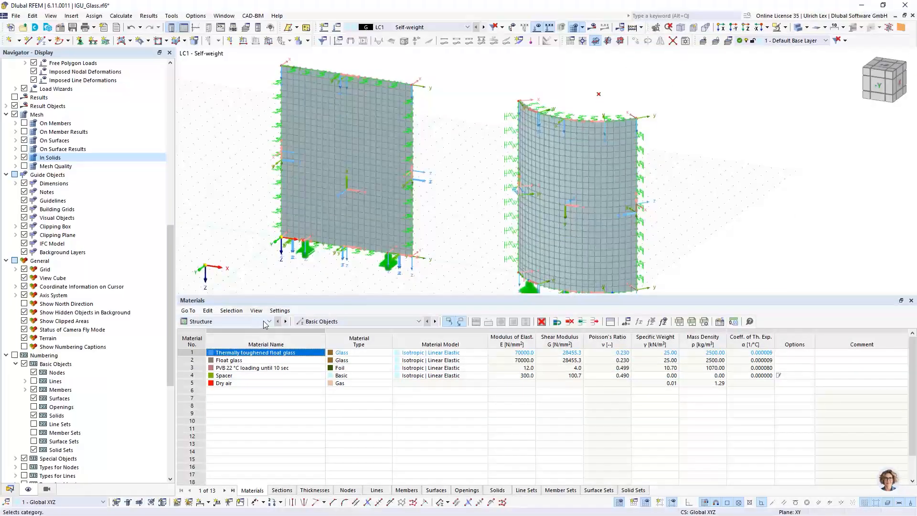
{"action": "left_click", "coordinate": [264, 321]}
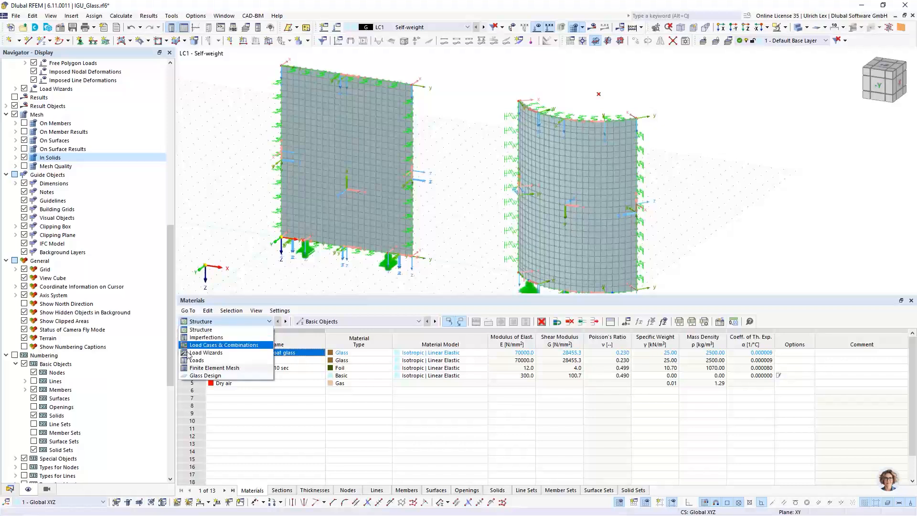
{"action": "left_click", "coordinate": [203, 375]}
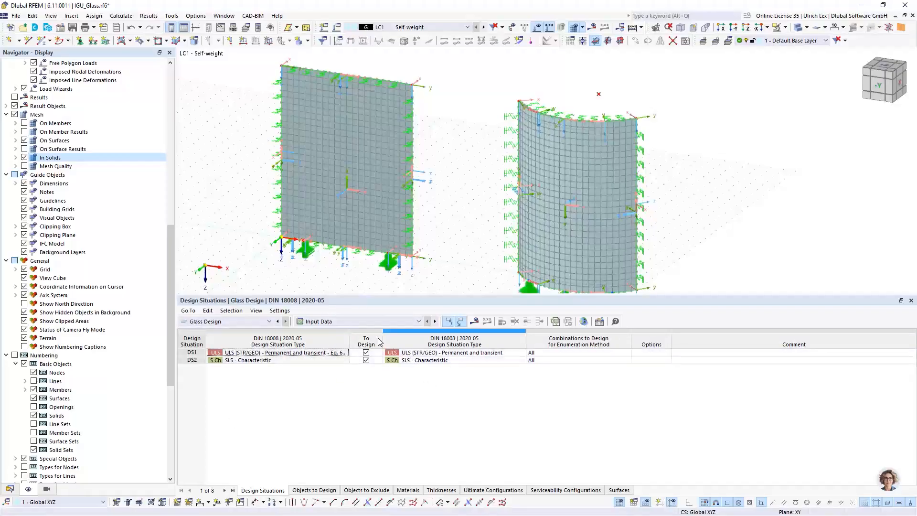
{"action": "left_click", "coordinate": [315, 490]}
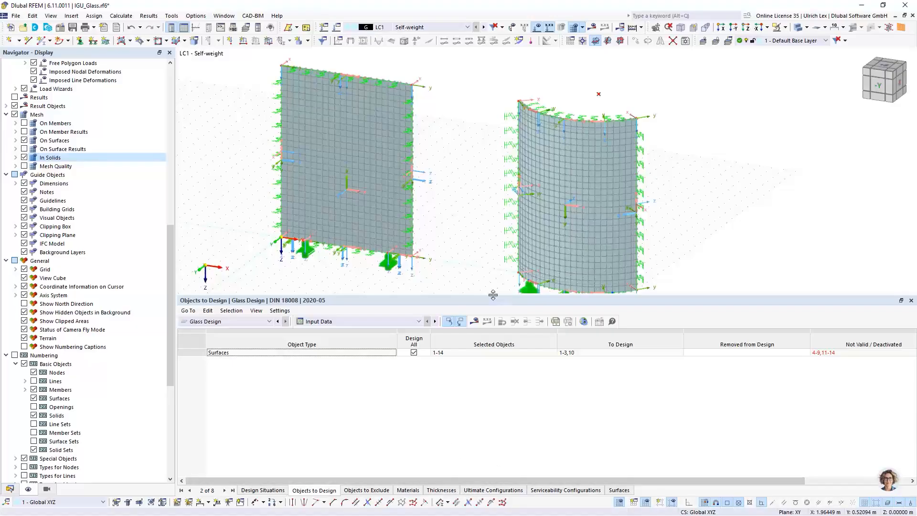
{"action": "left_click_drag", "start_coordinate": [495, 295], "coordinate": [495, 348]}
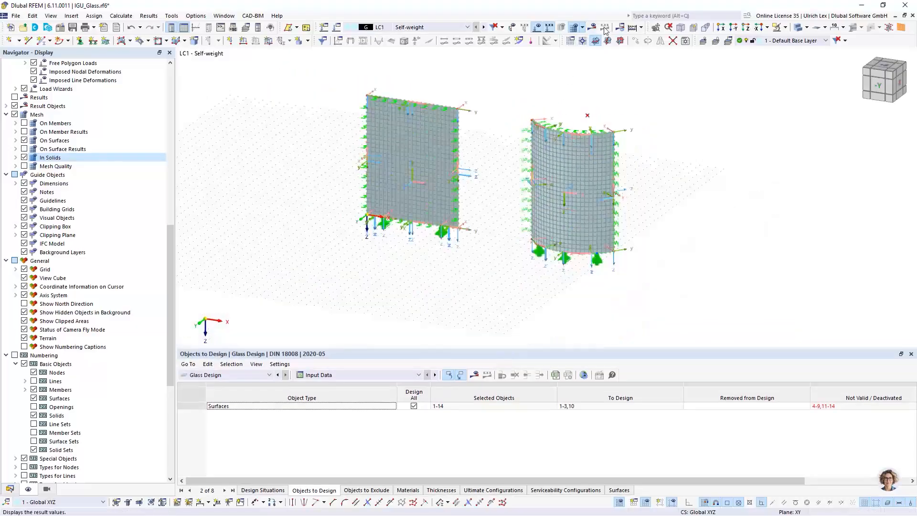
Calculate all load cases and load combinations and follow the solver progress
{"action": "left_click", "coordinate": [641, 27]}
{"action": "left_click", "coordinate": [646, 42]}
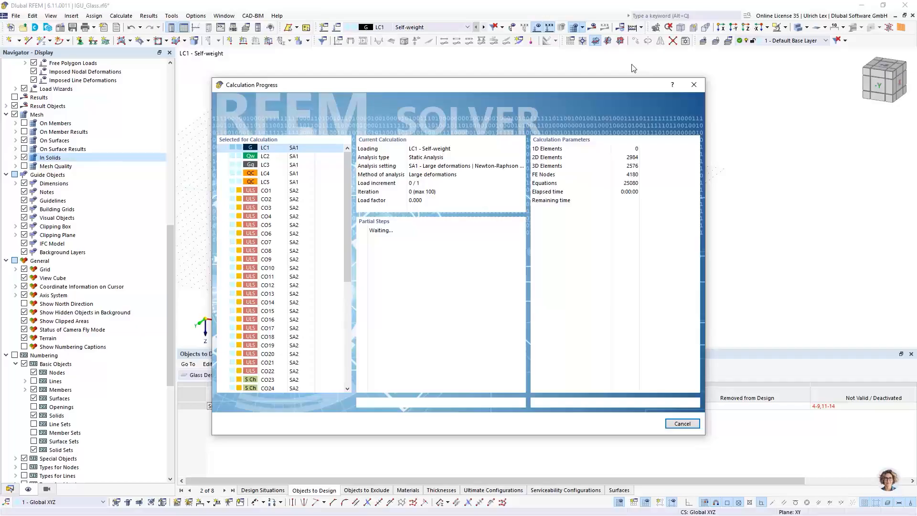
{"action": "left_click_drag", "start_coordinate": [592, 86], "coordinate": [577, 60]}
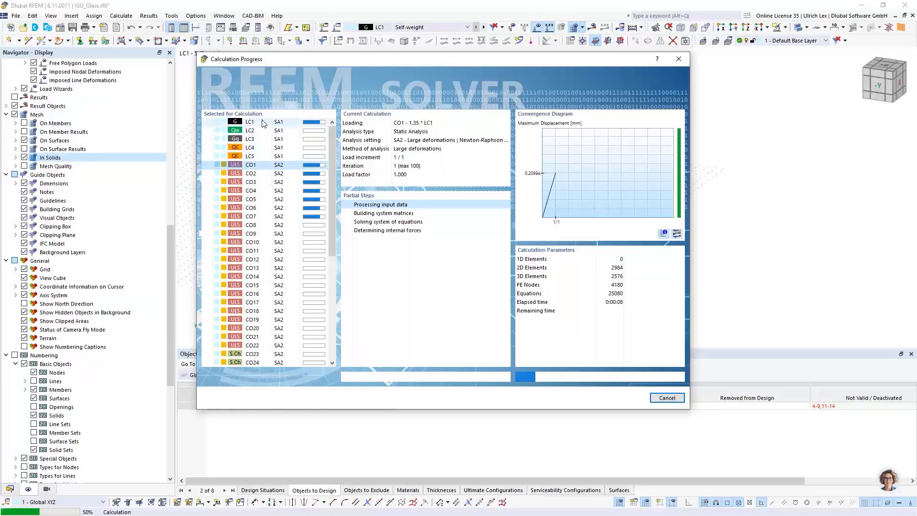
Monitor the running calculation through the list of load combinations down to the glass design entry
{"action": "left_click_drag", "start_coordinate": [328, 150], "coordinate": [335, 255]}
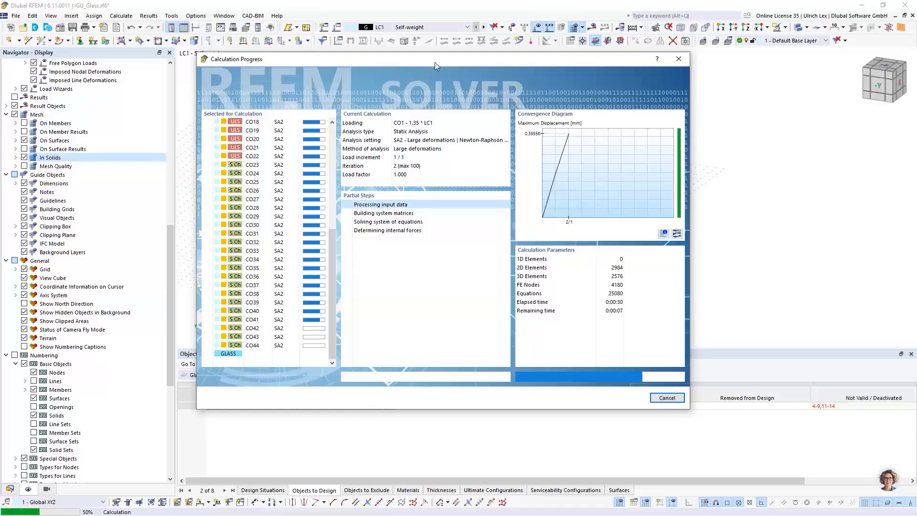
{"action": "left_click_drag", "start_coordinate": [436, 62], "coordinate": [452, 59]}
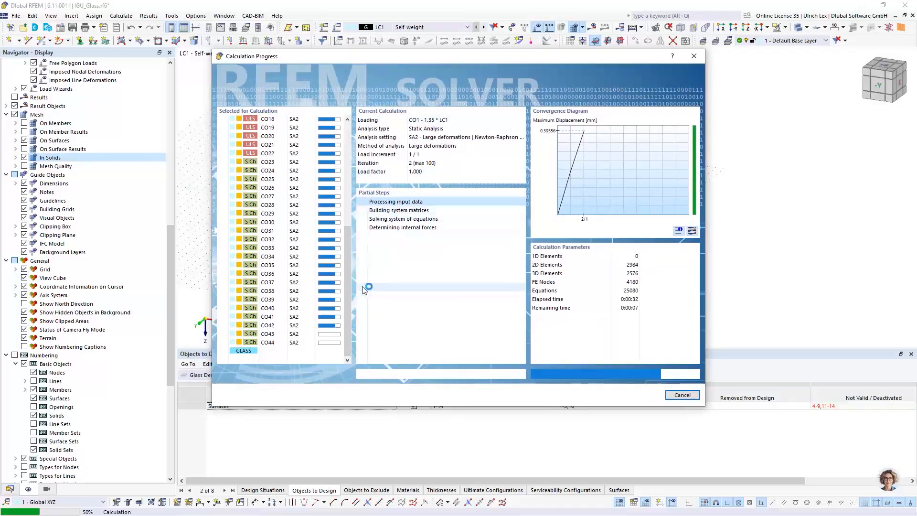
{"action": "scroll", "coordinate": [351, 305], "scroll_direction": "up", "scroll_amount": 1}
{"action": "scroll", "coordinate": [352, 304], "scroll_direction": "down", "scroll_amount": 1}
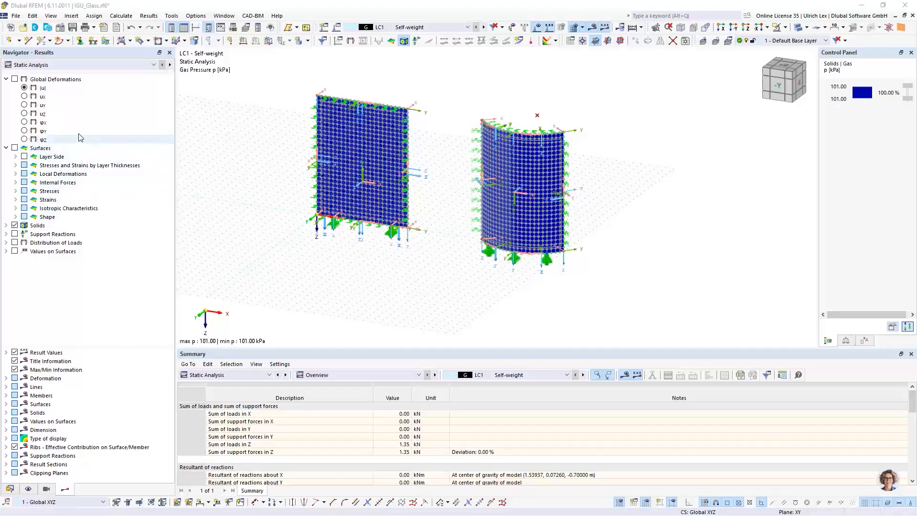
Review the available static analysis results, including the surface stress types, and display the Glass Design check ratios
{"action": "left_click", "coordinate": [96, 67]}
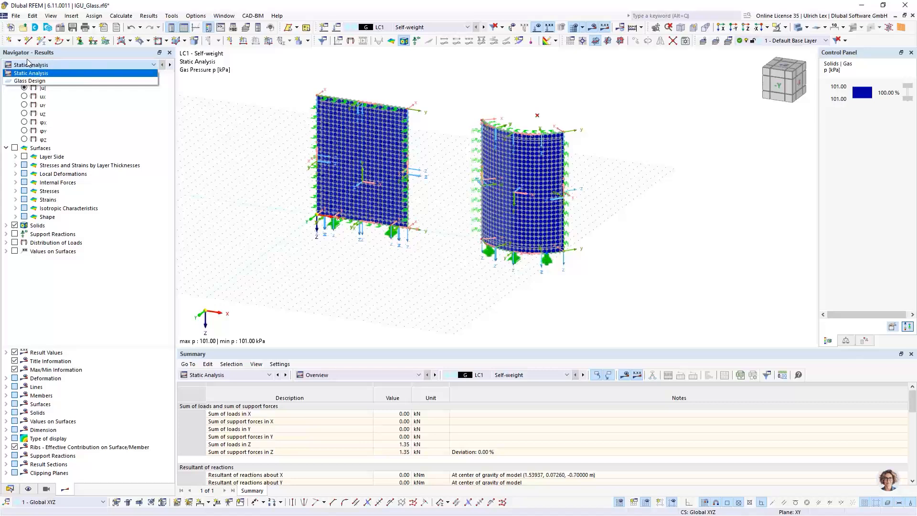
{"action": "left_click", "coordinate": [54, 74]}
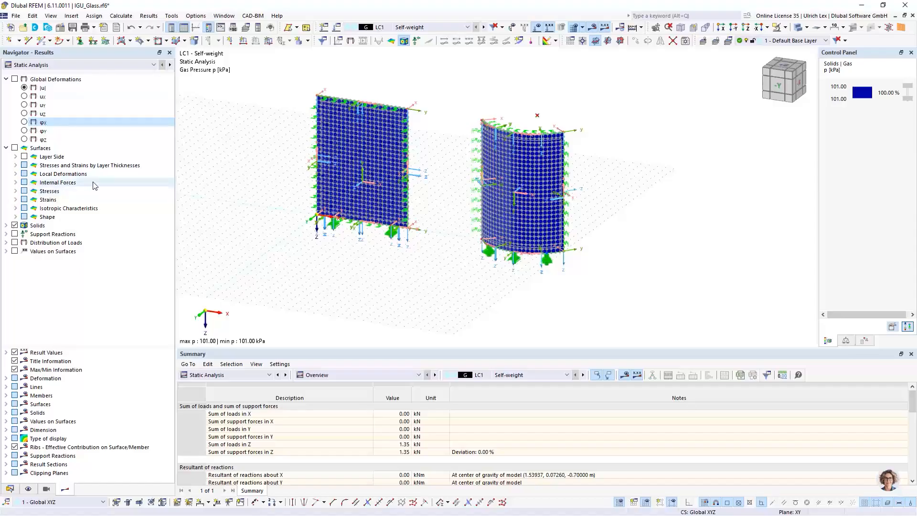
{"action": "left_click", "coordinate": [16, 191]}
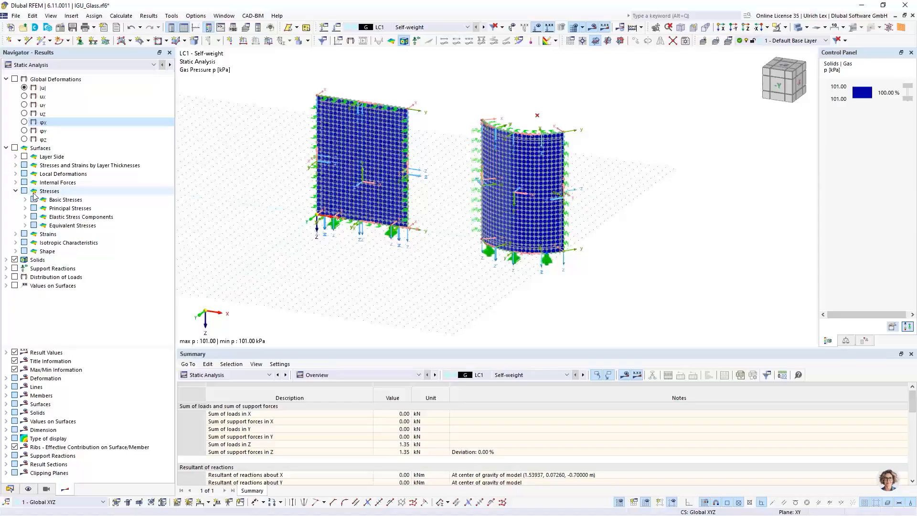
{"action": "left_click", "coordinate": [68, 66]}
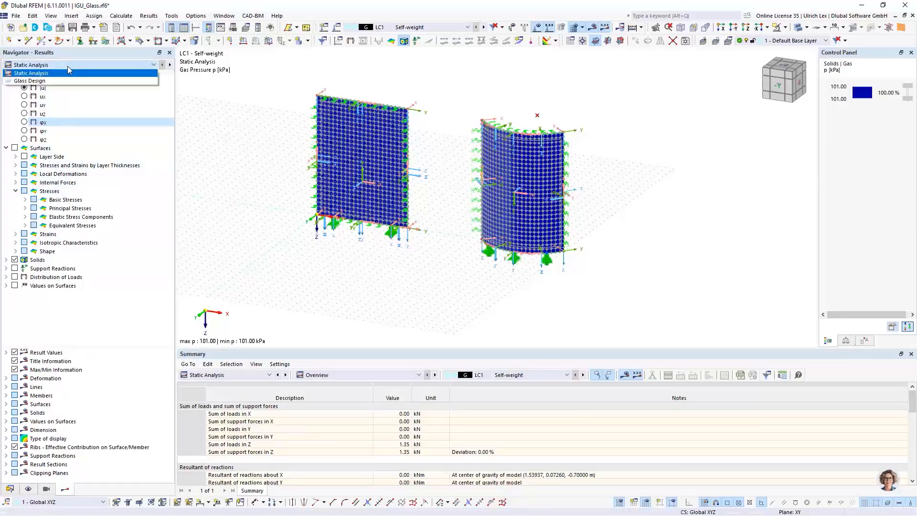
{"action": "left_click", "coordinate": [50, 81]}
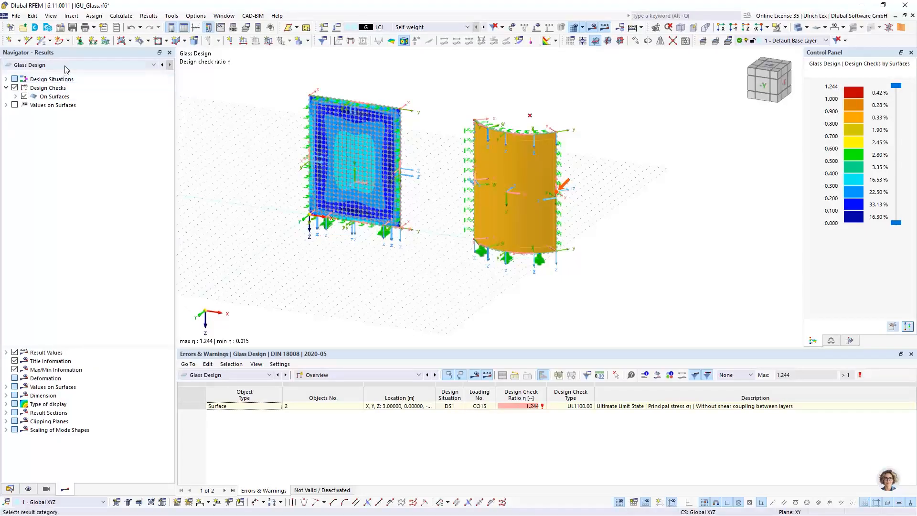
Return to the Static Analysis results and display the global deformations |u| on both glazing units
{"action": "left_click", "coordinate": [55, 73]}
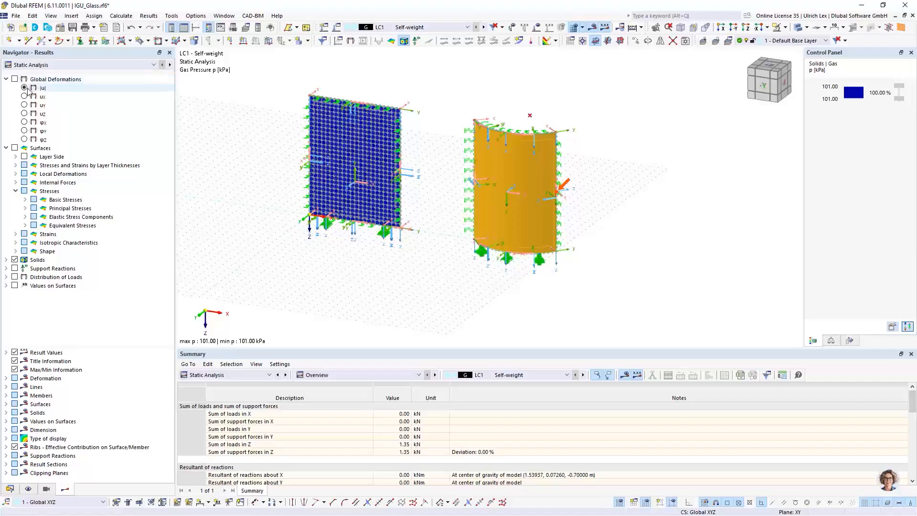
{"action": "left_click", "coordinate": [15, 79]}
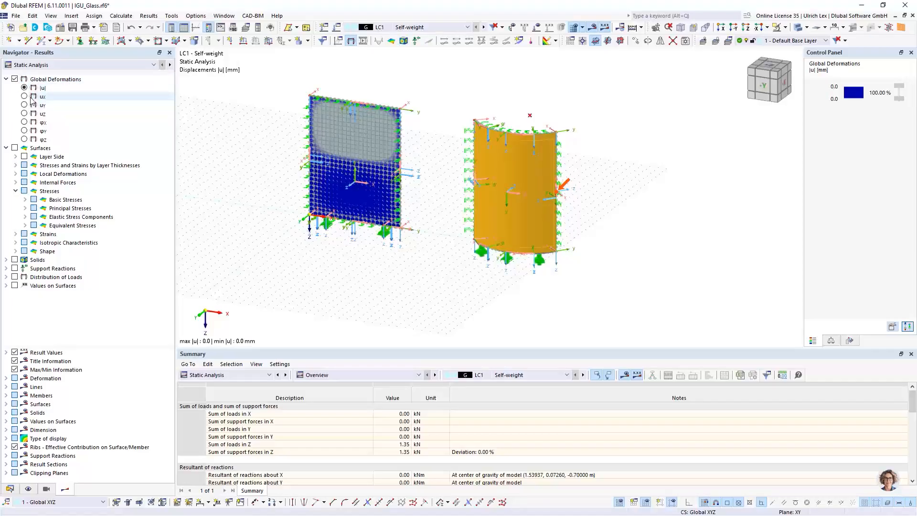
{"action": "left_click", "coordinate": [798, 29]}
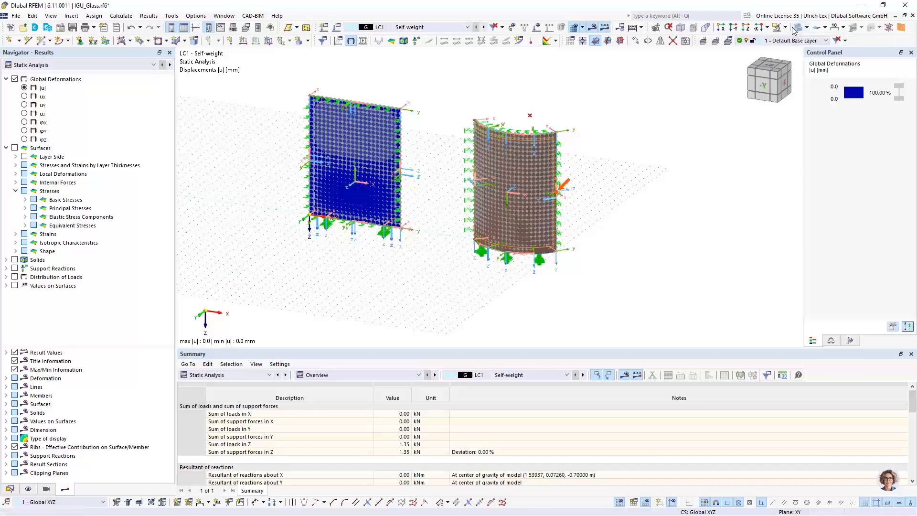
Hide the FE mesh on the surfaces and in the solids so the deformation colours are unobstructed
{"action": "left_click", "coordinate": [28, 488]}
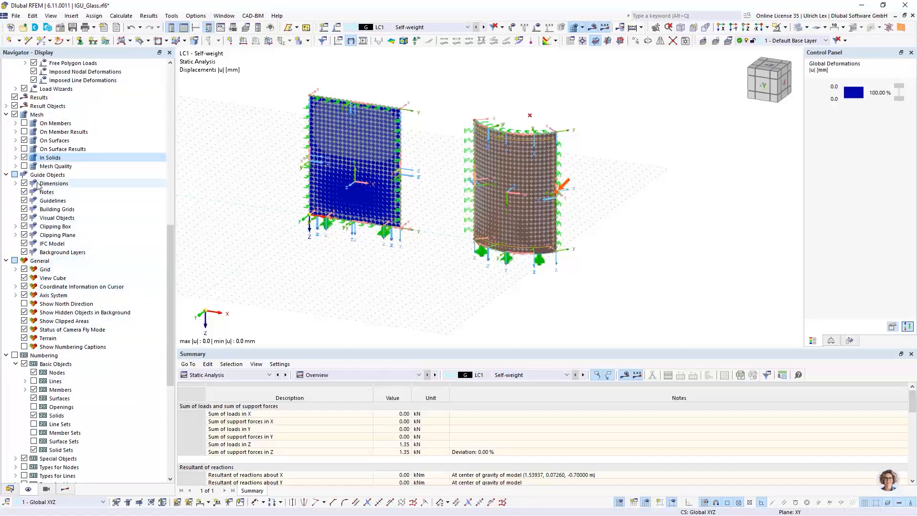
{"action": "left_click", "coordinate": [25, 141]}
{"action": "left_click", "coordinate": [26, 141]}
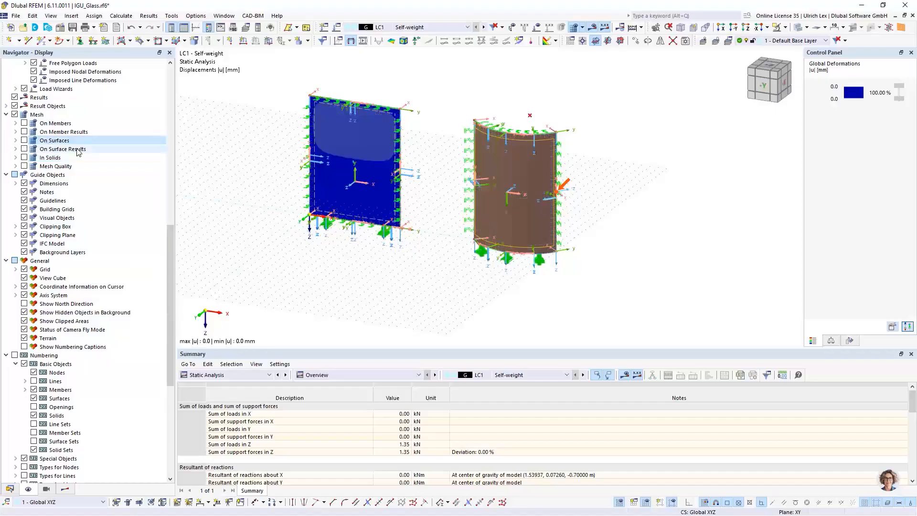
{"action": "left_click", "coordinate": [26, 140]}
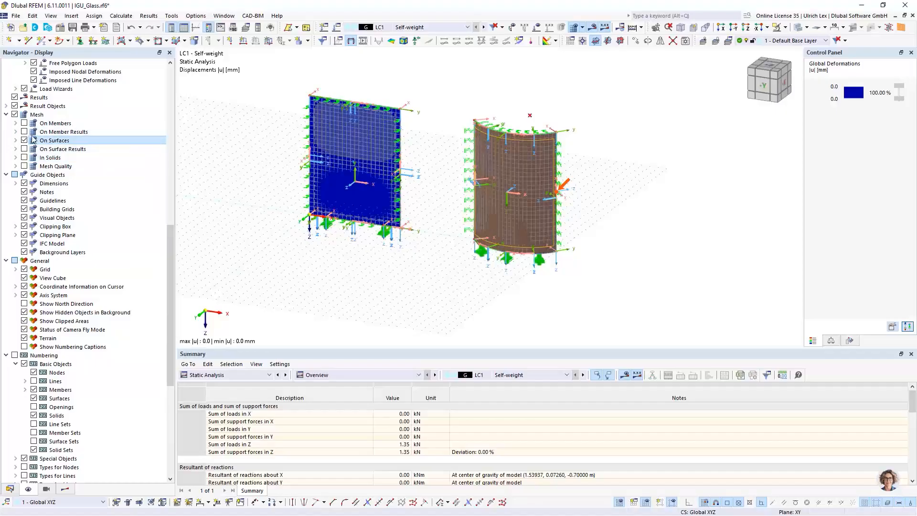
{"action": "left_click", "coordinate": [574, 27]}
{"action": "left_click", "coordinate": [658, 224]}
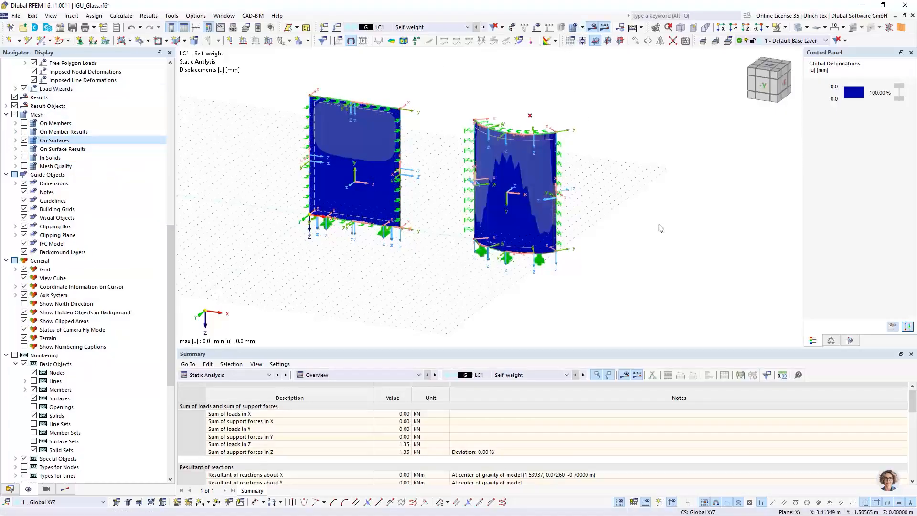
Select the whole curved glass unit and isolate it in visibility mode
{"action": "mouse_move", "coordinate": [672, 235]}
{"action": "middle_mouse_down", "text": "ctrl"}
{"action": "mouse_move", "coordinate": [653, 225]}
{"action": "mouse_move", "coordinate": [655, 232]}
{"action": "middle_mouse_up", "text": "ctrl"}
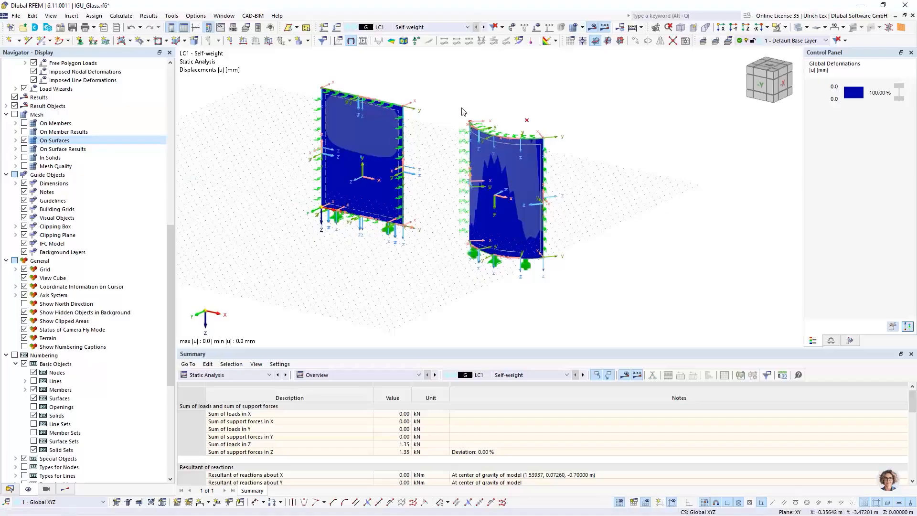
{"action": "left_click_drag", "start_coordinate": [448, 93], "coordinate": [584, 289]}
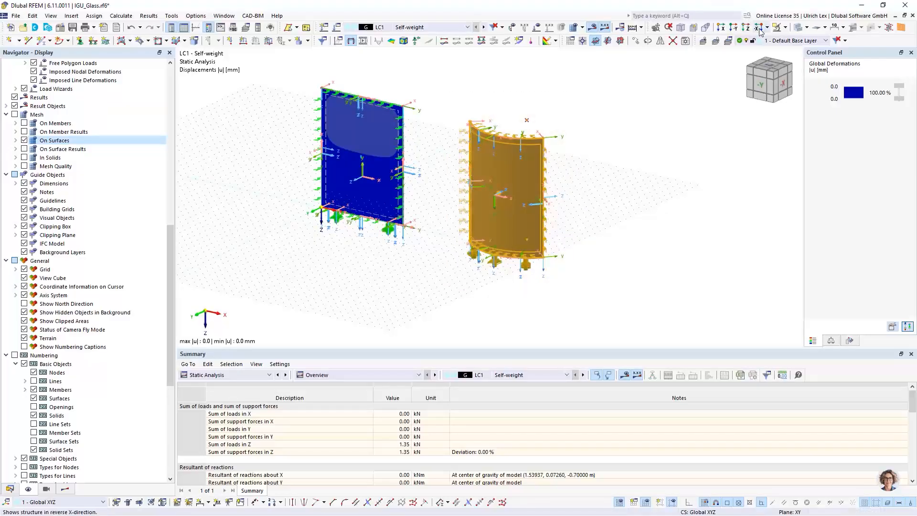
{"action": "left_click", "coordinate": [785, 27]}
{"action": "left_click", "coordinate": [783, 40]}
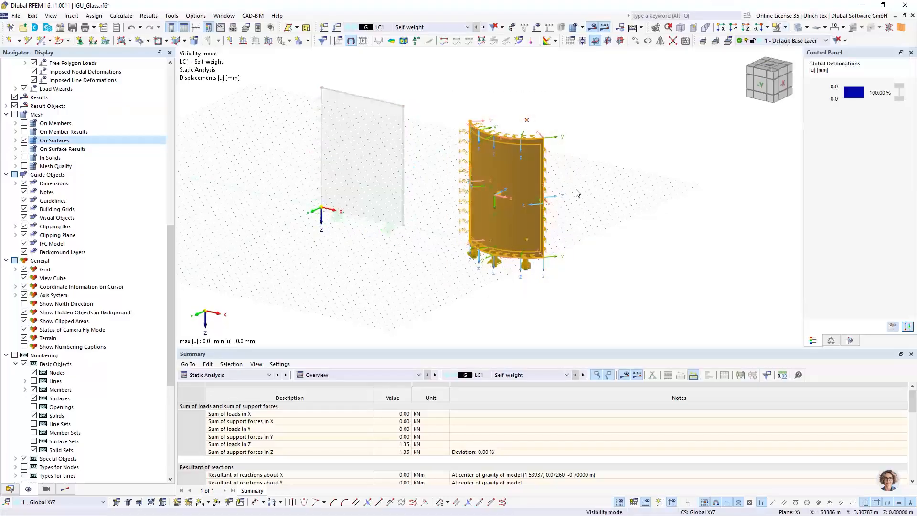
Display the displacements |u| of load case LC2 on the curved unit with opaque surface colours
{"action": "scroll", "coordinate": [99, 166], "scroll_direction": "up", "scroll_amount": 15}
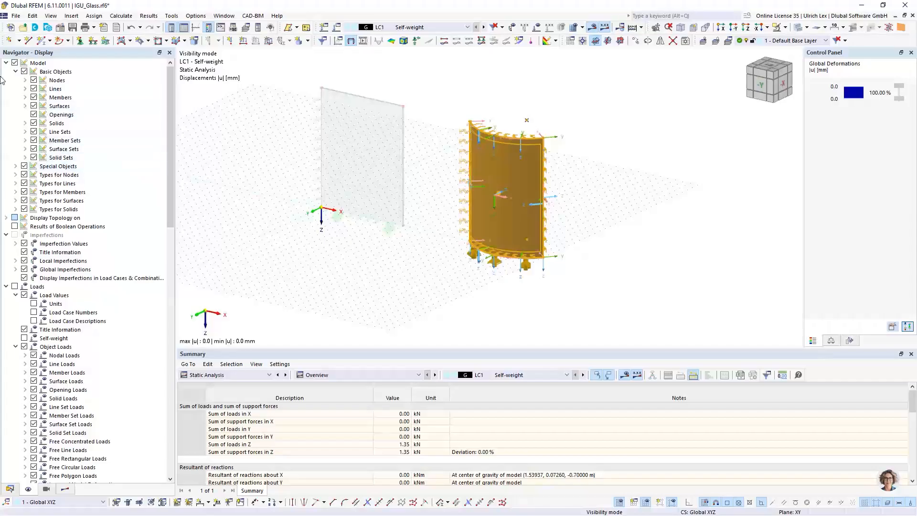
{"action": "left_click", "coordinate": [65, 488]}
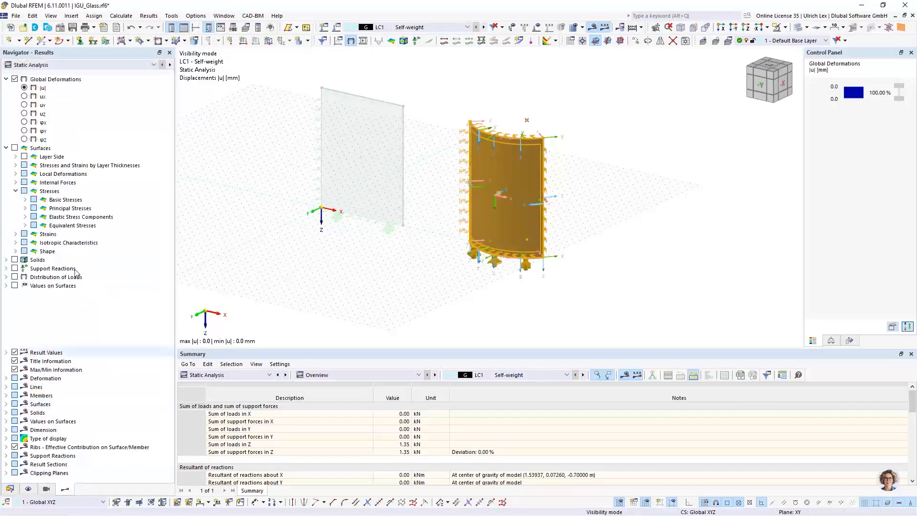
{"action": "middle_click_drag", "start_coordinate": [433, 284], "coordinate": [456, 297], "text": "ctrl"}
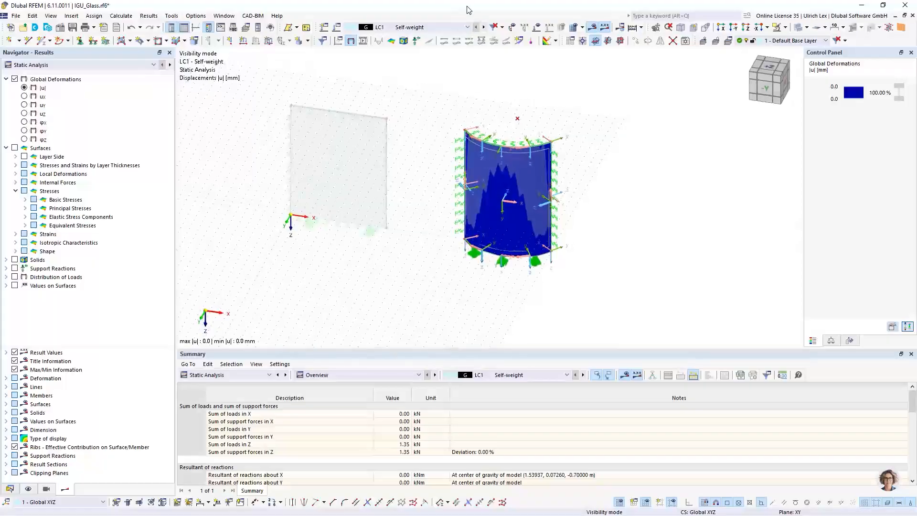
{"action": "left_click", "coordinate": [484, 27]}
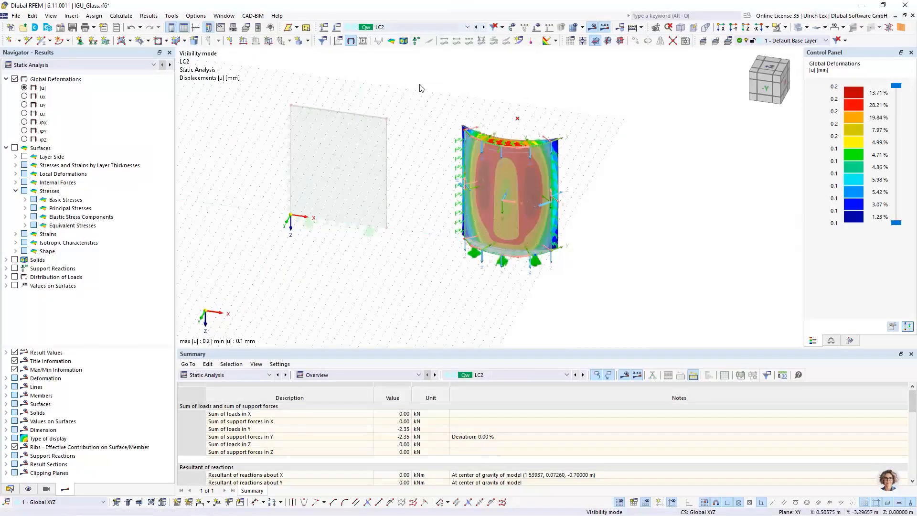
{"action": "left_click", "coordinate": [797, 27]}
Examine the deformed shape of the curved unit under LC2 from above and in perspective
{"action": "middle_click_drag", "start_coordinate": [634, 254], "coordinate": [647, 310], "text": "ctrl"}
{"action": "middle_click_drag", "start_coordinate": [608, 142], "coordinate": [623, 200], "text": "ctrl"}
{"action": "scroll", "coordinate": [529, 193], "scroll_direction": "up", "scroll_amount": 1}
{"action": "scroll", "coordinate": [528, 194], "scroll_direction": "up", "scroll_amount": 3}
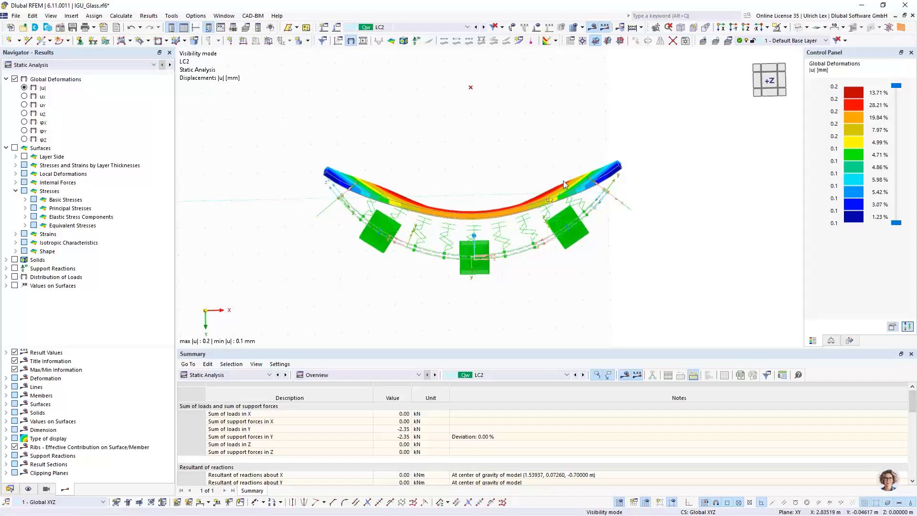
{"action": "scroll", "coordinate": [631, 205], "scroll_direction": "down", "scroll_amount": 4}
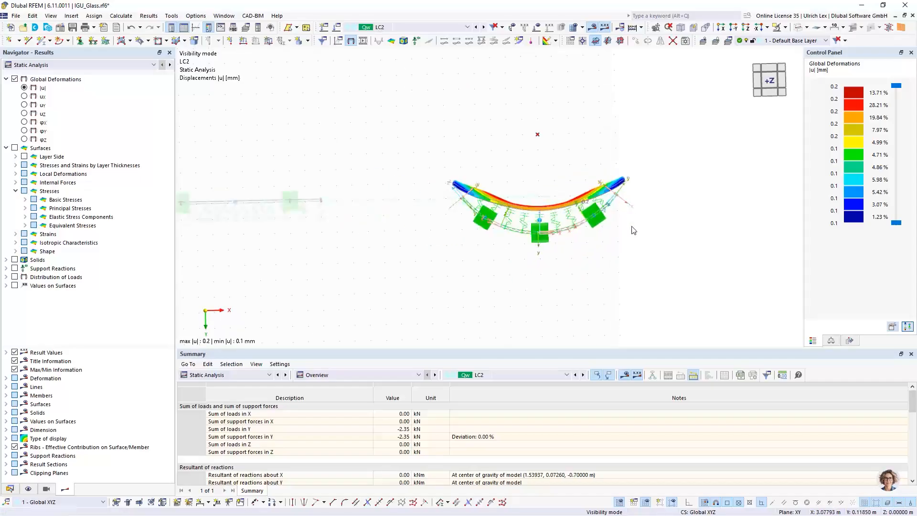
{"action": "middle_click_drag", "start_coordinate": [637, 312], "coordinate": [585, 164], "text": "ctrl"}
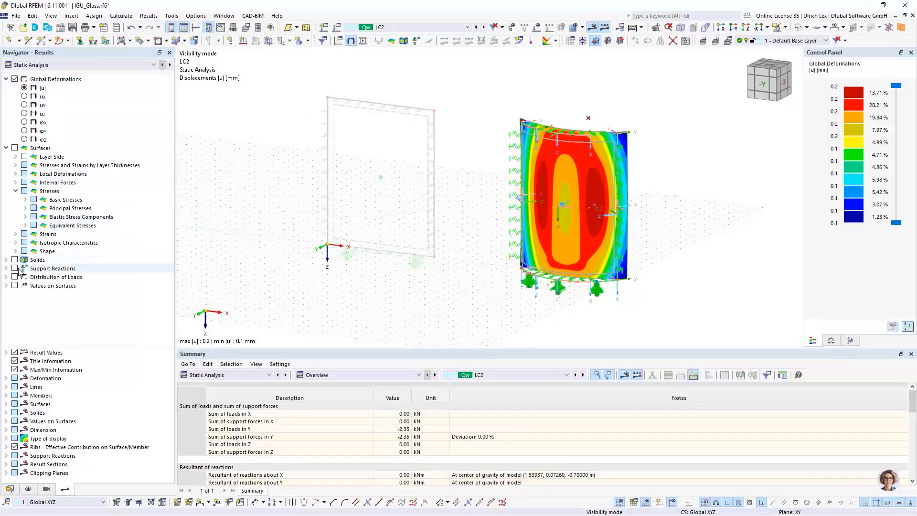
Display the gas results of the curved unit for LC2: gas pressure p, overpressure, and temperature T
{"action": "left_click", "coordinate": [6, 259]}
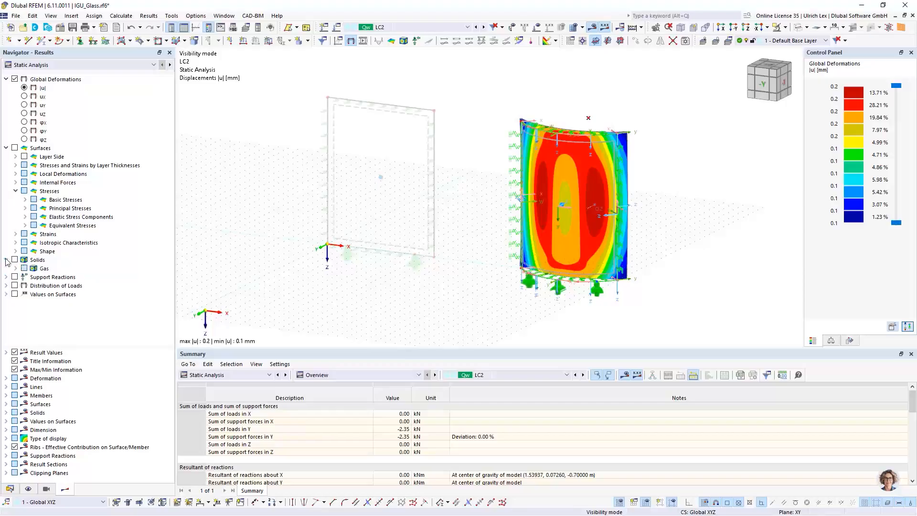
{"action": "left_click", "coordinate": [16, 268]}
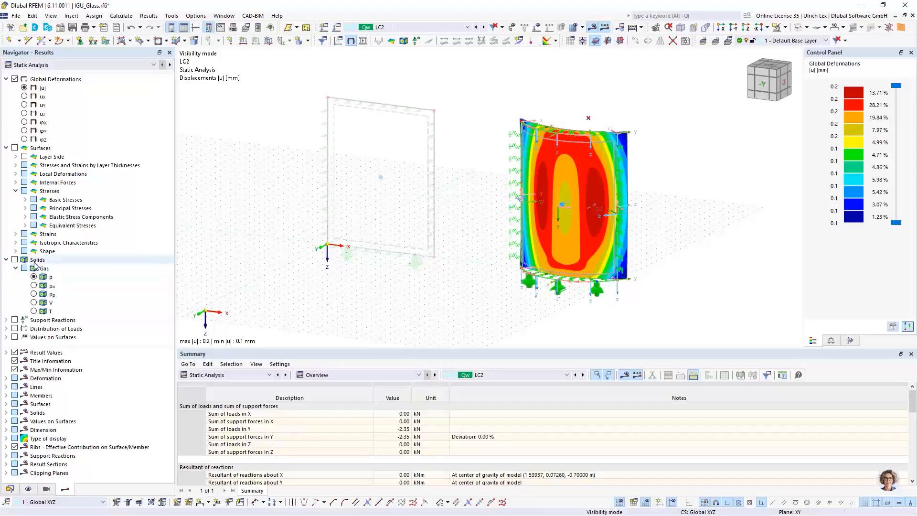
{"action": "left_click", "coordinate": [33, 277]}
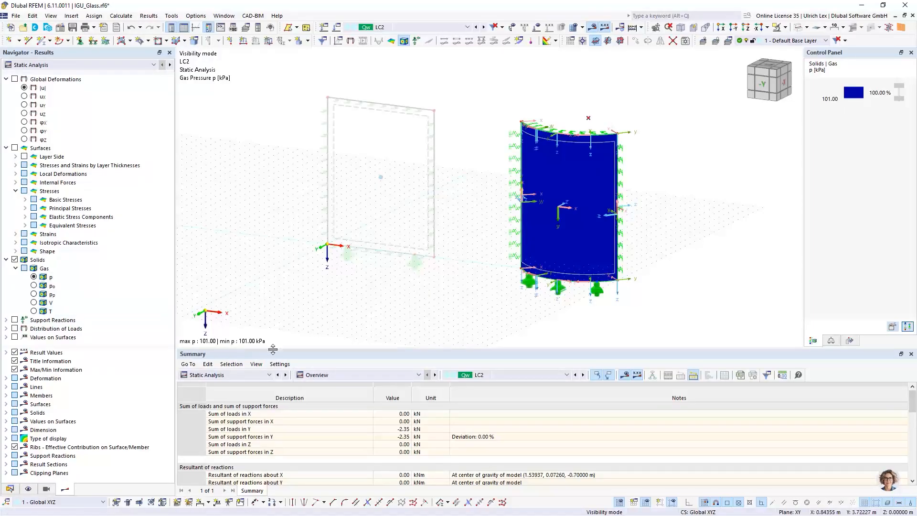
{"action": "left_click", "coordinate": [33, 286]}
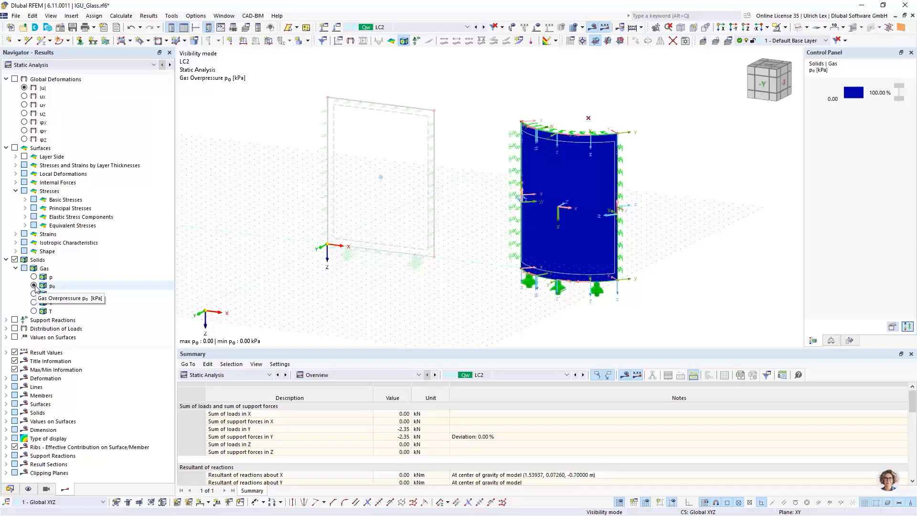
{"action": "left_click", "coordinate": [34, 312]}
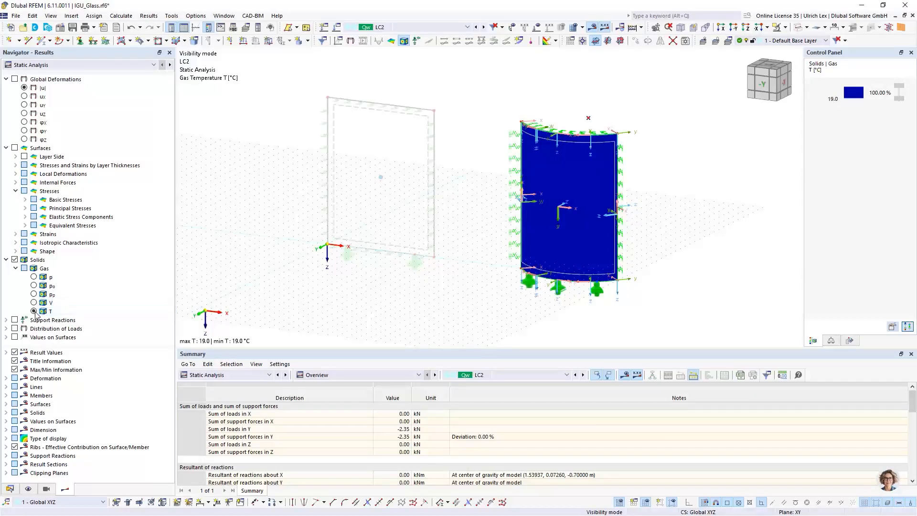
Compare the gas temperature T in the curved unit for load cases LC5 and LC4
{"action": "left_click", "coordinate": [417, 28]}
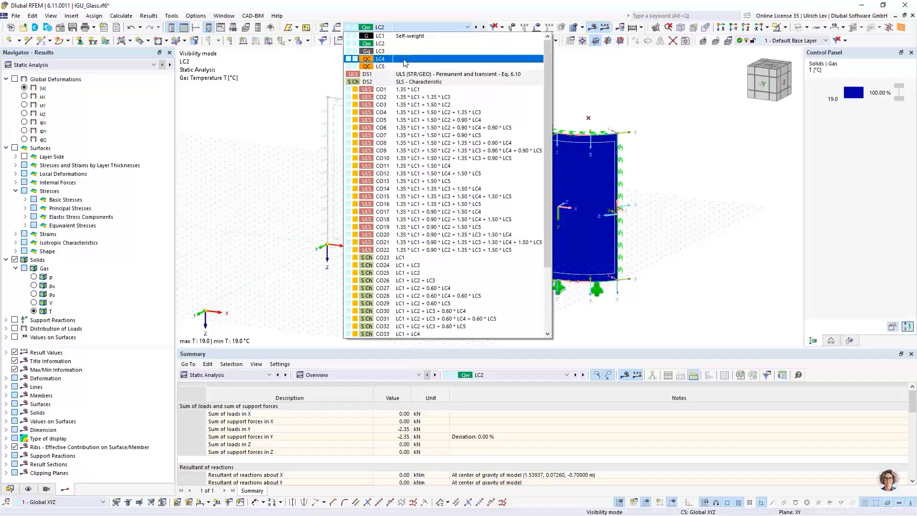
{"action": "left_click", "coordinate": [405, 67]}
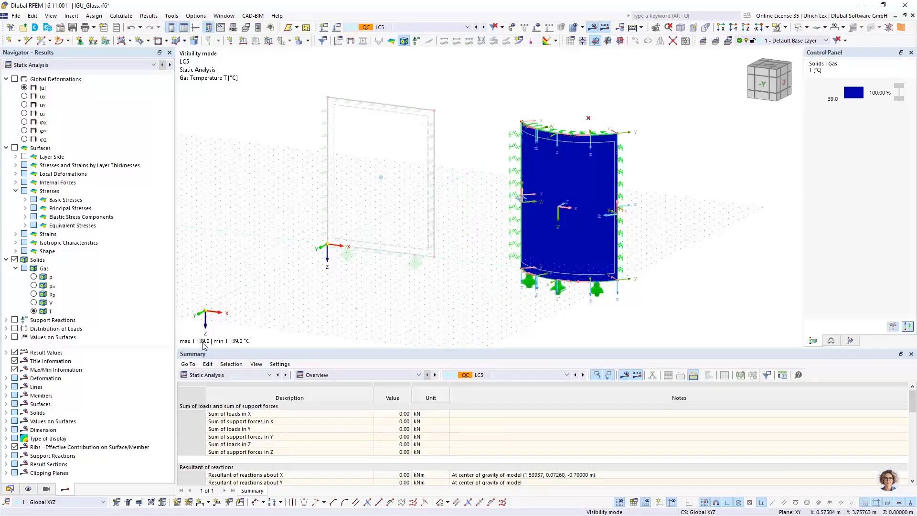
{"action": "left_click", "coordinate": [413, 27]}
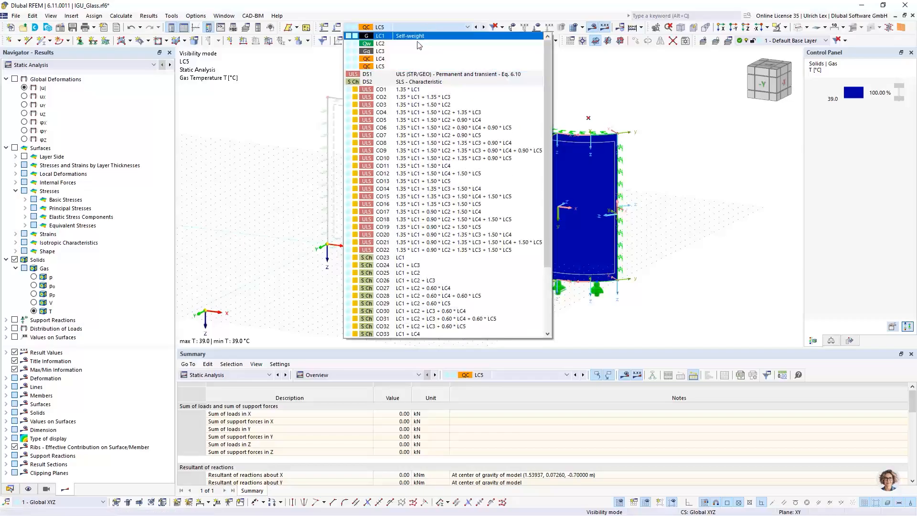
{"action": "left_click", "coordinate": [404, 59]}
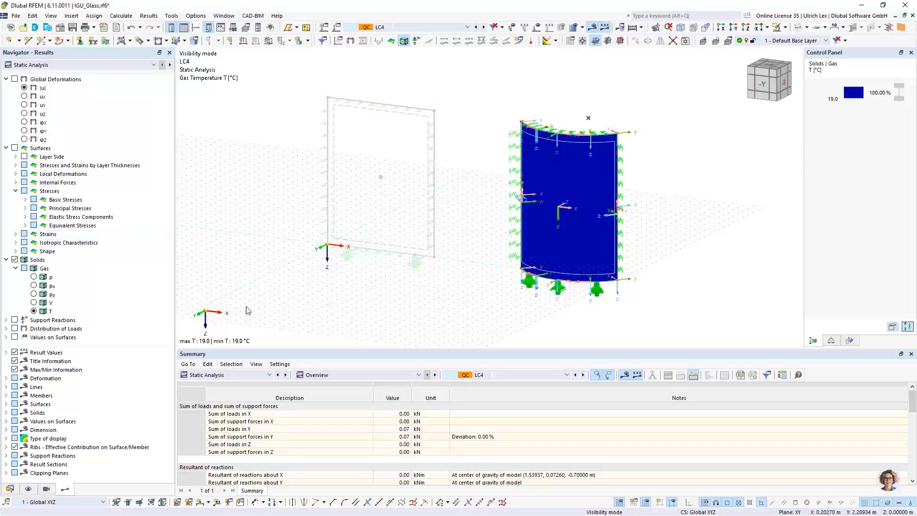
Switch to the glass design results and list the design ratios on surfaces by design situation
{"action": "left_click", "coordinate": [106, 66]}
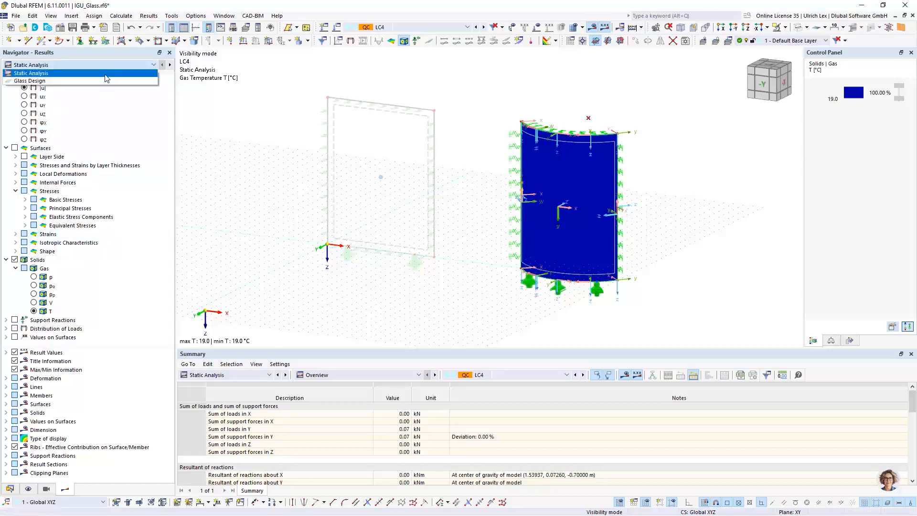
{"action": "left_click", "coordinate": [57, 81]}
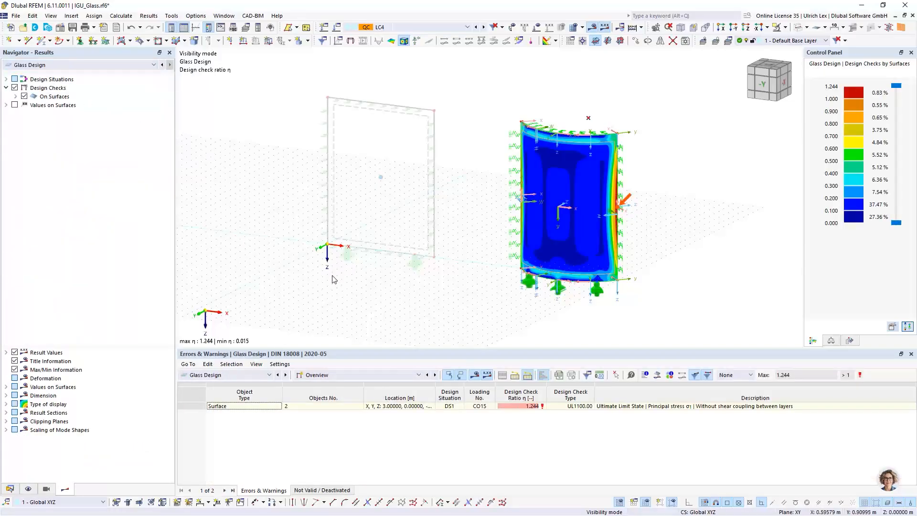
{"action": "left_click", "coordinate": [342, 375]}
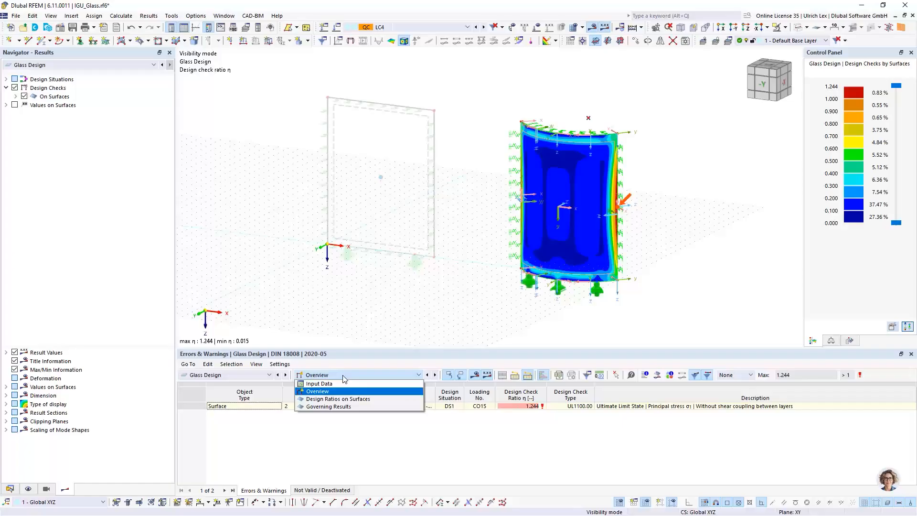
{"action": "left_click", "coordinate": [369, 399]}
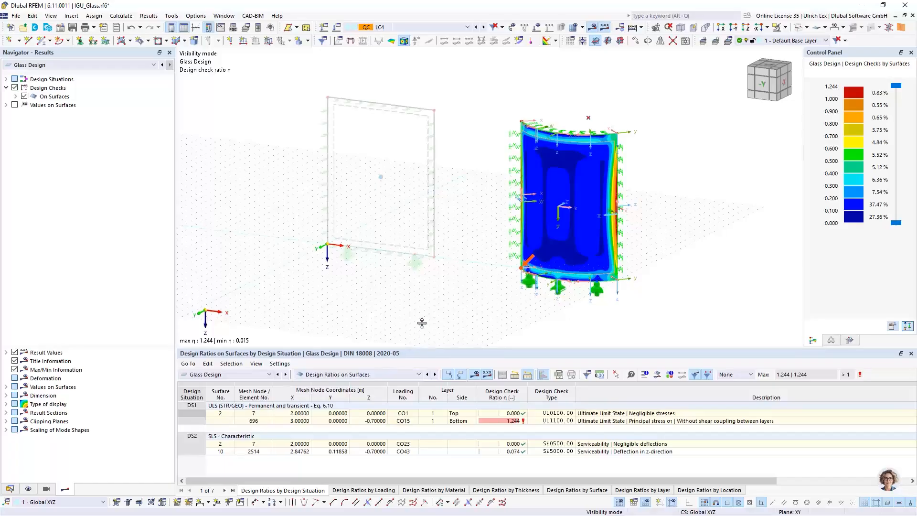
{"action": "left_click_drag", "start_coordinate": [424, 348], "coordinate": [442, 280]}
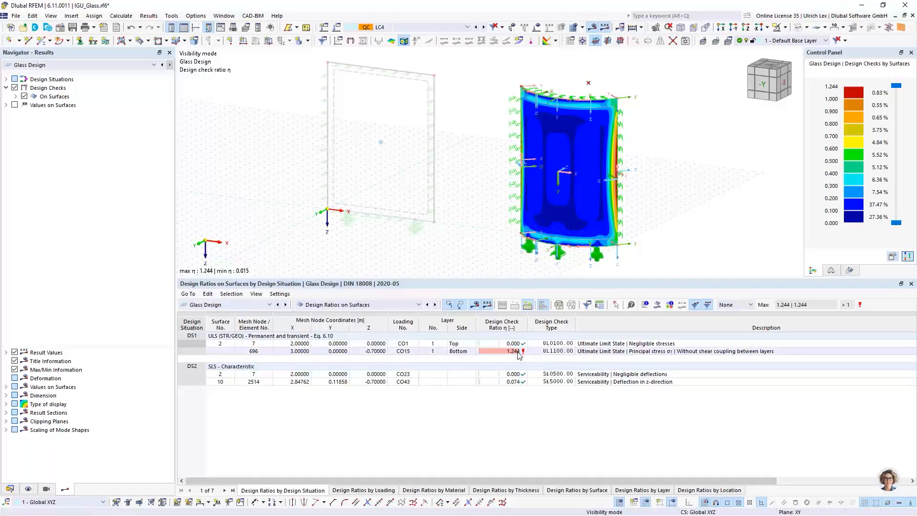
Review the design check details of principal stress check UL1100 for surface 2 at mesh node 696 under CO15
{"action": "scroll", "coordinate": [616, 166], "scroll_direction": "up", "scroll_amount": 5}
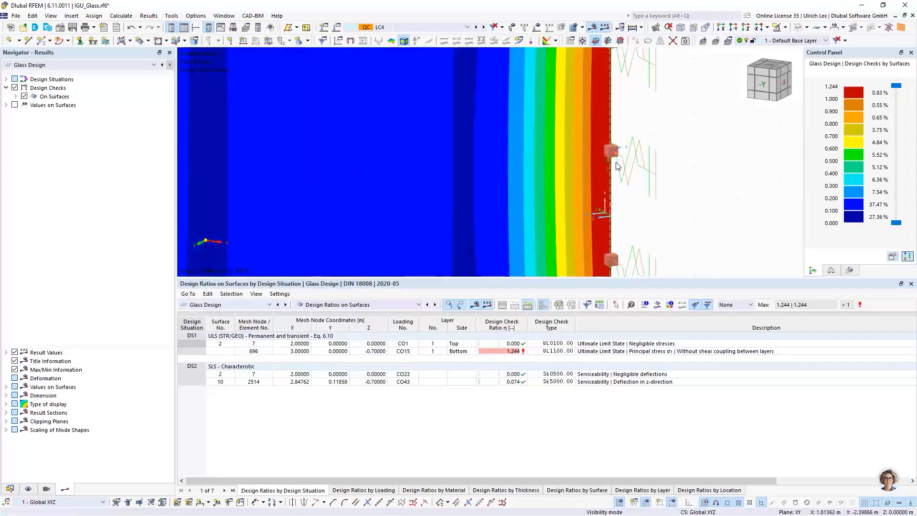
{"action": "scroll", "coordinate": [616, 166], "scroll_direction": "down", "scroll_amount": 5}
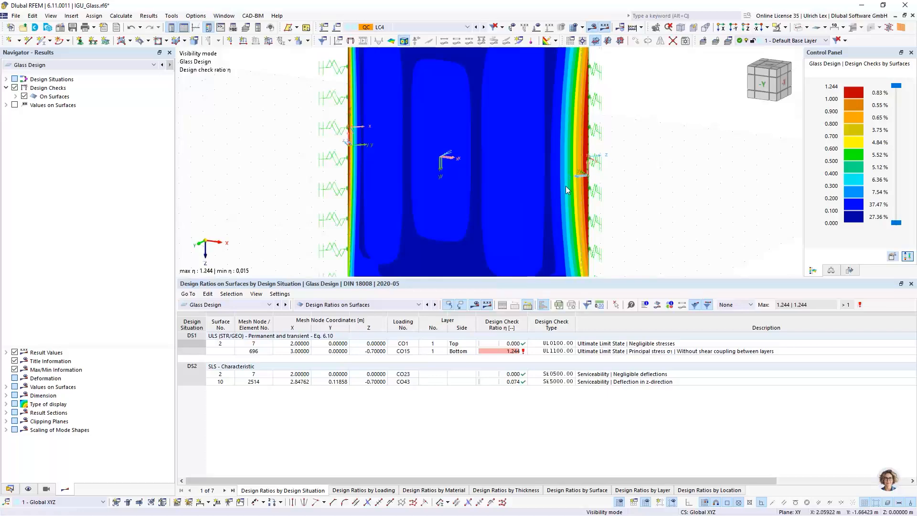
{"action": "scroll", "coordinate": [456, 139], "scroll_direction": "down", "scroll_amount": 2}
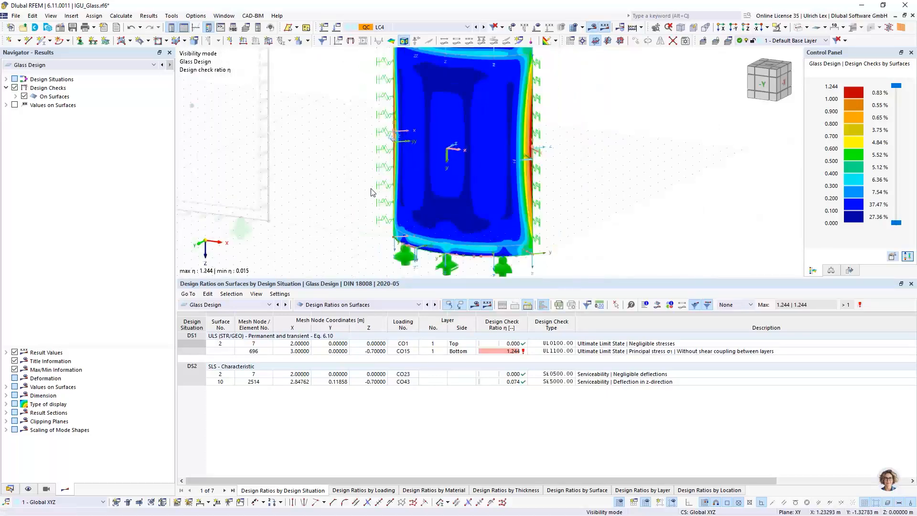
{"action": "mouse_move", "coordinate": [342, 208]}
{"action": "middle_mouse_down", "text": "ctrl"}
{"action": "mouse_move", "coordinate": [359, 215]}
{"action": "mouse_move", "coordinate": [343, 208]}
{"action": "middle_mouse_up", "text": "ctrl"}
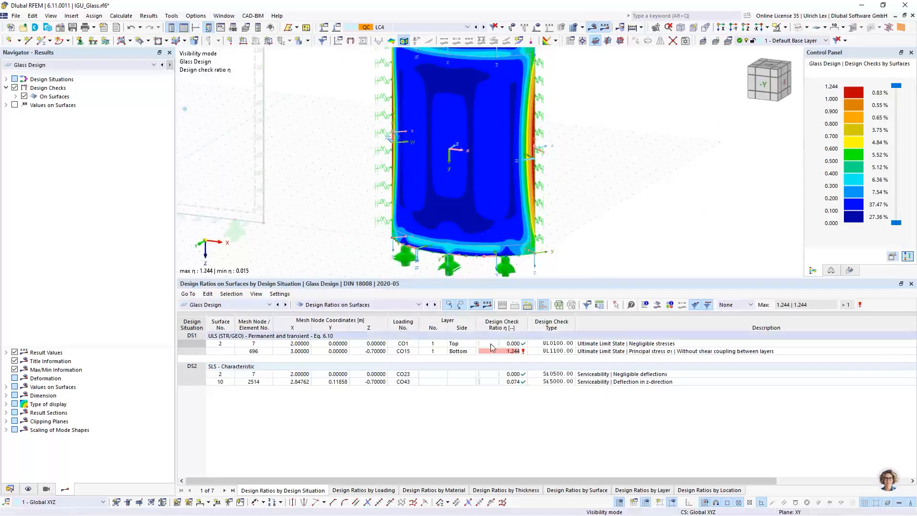
{"action": "left_click", "coordinate": [499, 353]}
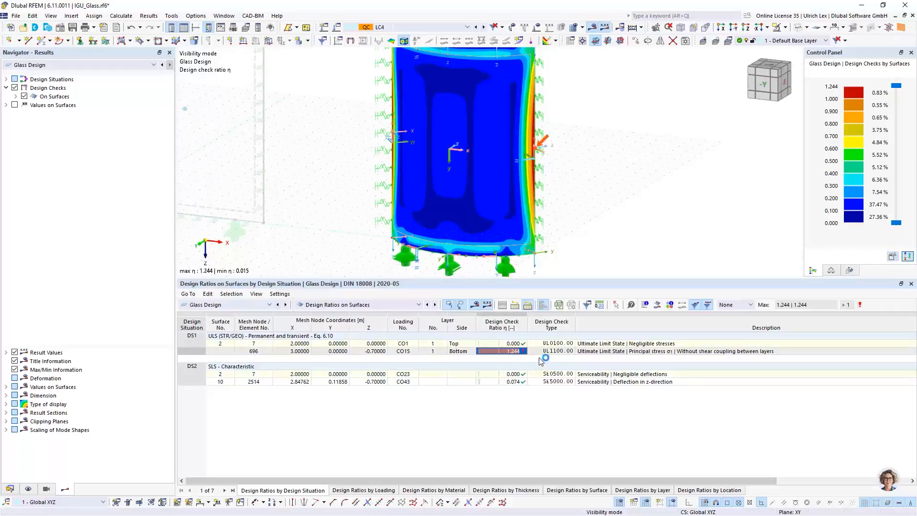
{"action": "left_click", "coordinate": [523, 352]}
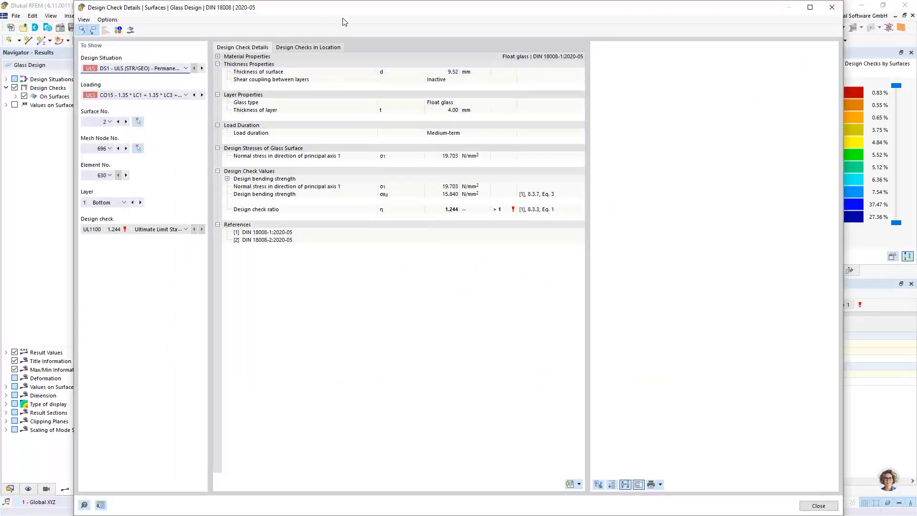
{"action": "left_click_drag", "start_coordinate": [359, 10], "coordinate": [358, 42]}
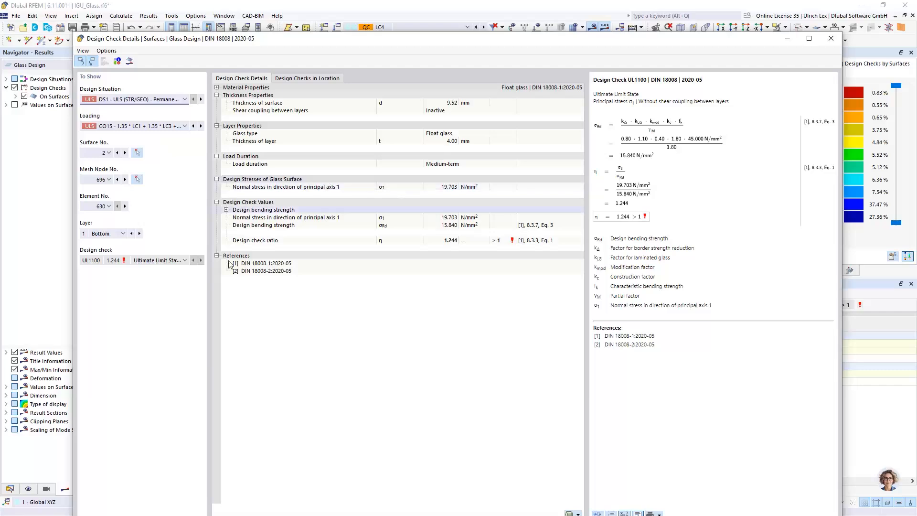
{"action": "left_click", "coordinate": [831, 38]}
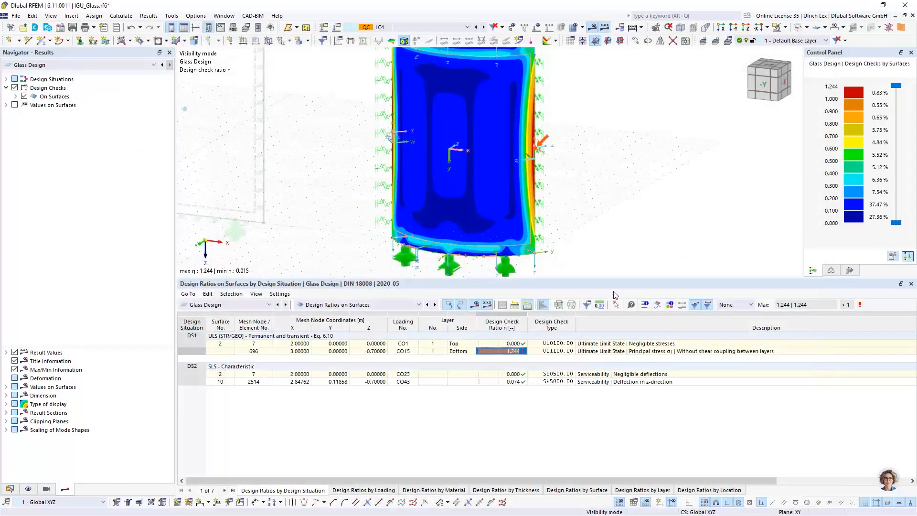
View the design ratio diagram through the glass layers at the surface 2 point governed by CO15
{"action": "left_click", "coordinate": [657, 306]}
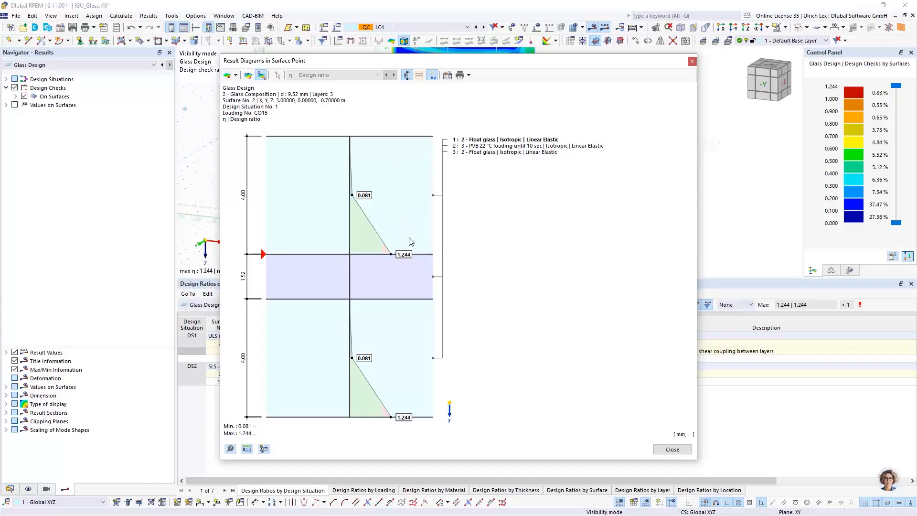
{"action": "left_click_drag", "start_coordinate": [416, 64], "coordinate": [388, 48]}
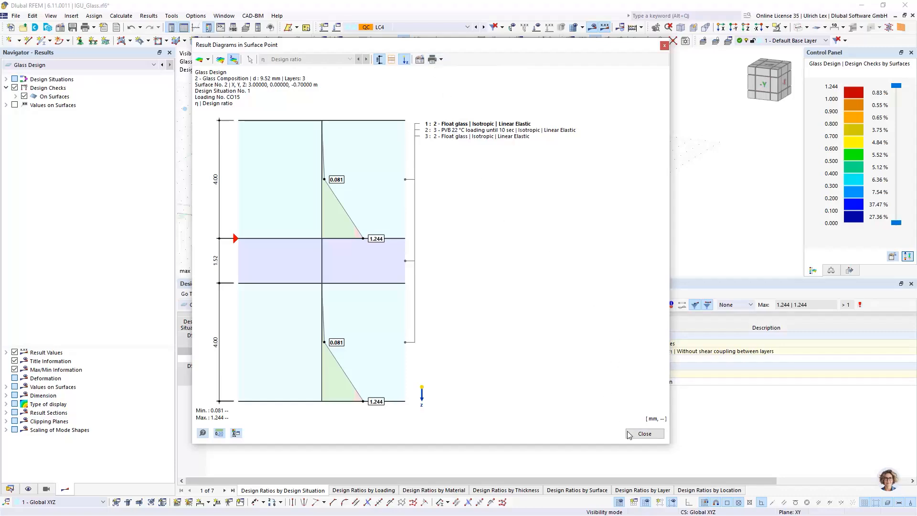
{"action": "left_click", "coordinate": [645, 433]}
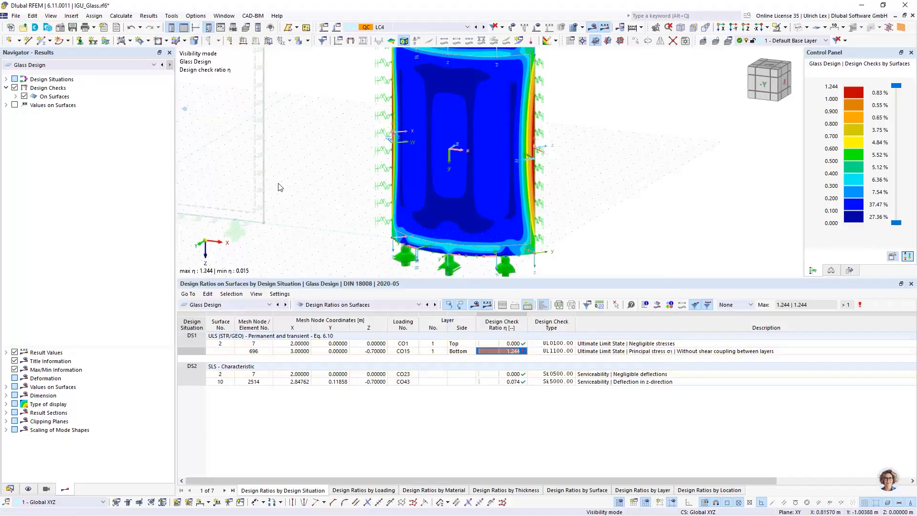
Create a new printout report, check its static analysis and glass design items, and save and show it
{"action": "left_click", "coordinate": [10, 488]}
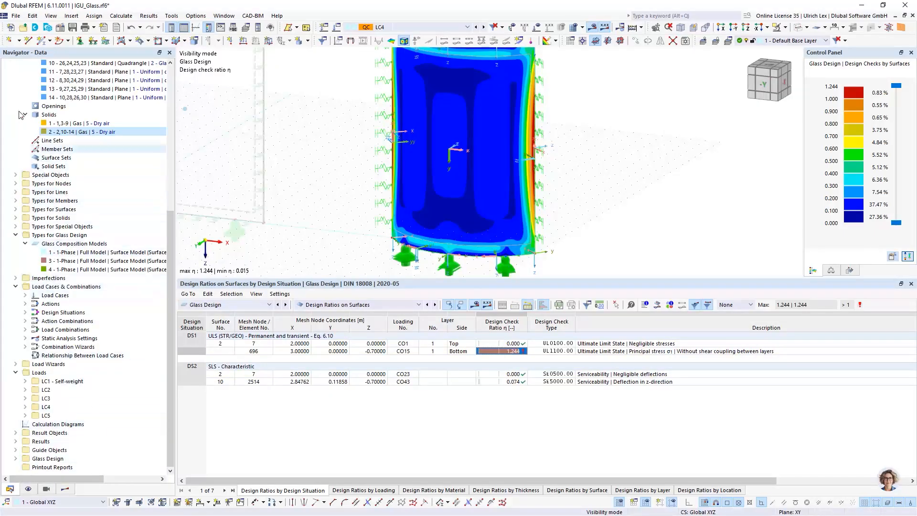
{"action": "right_click", "coordinate": [71, 468]}
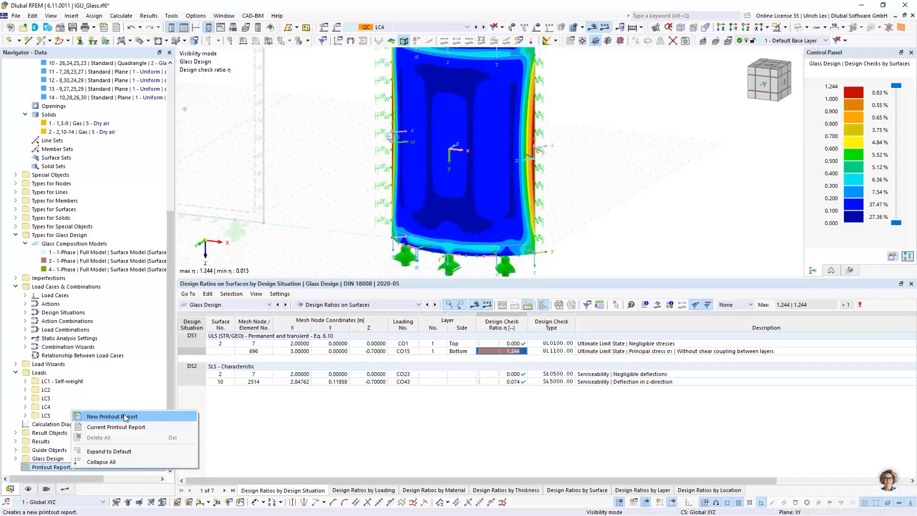
{"action": "left_click", "coordinate": [144, 418]}
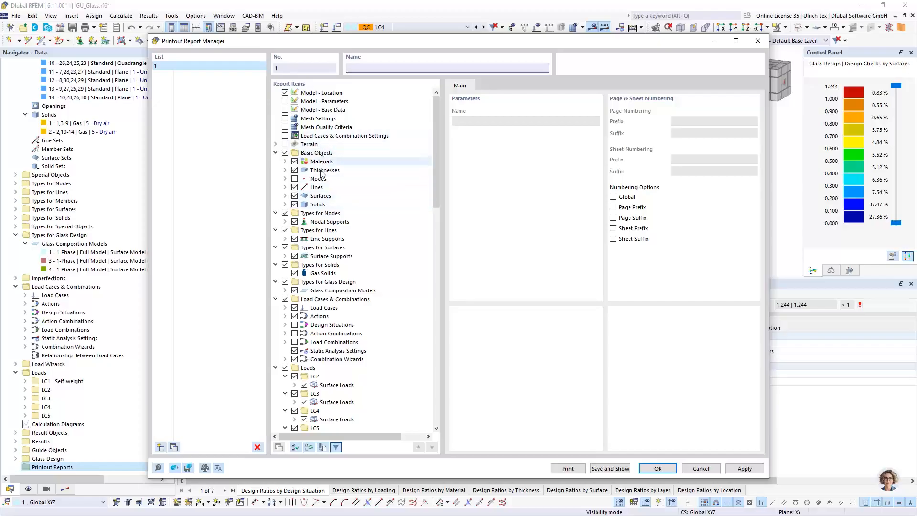
{"action": "left_click_drag", "start_coordinate": [437, 190], "coordinate": [439, 306]}
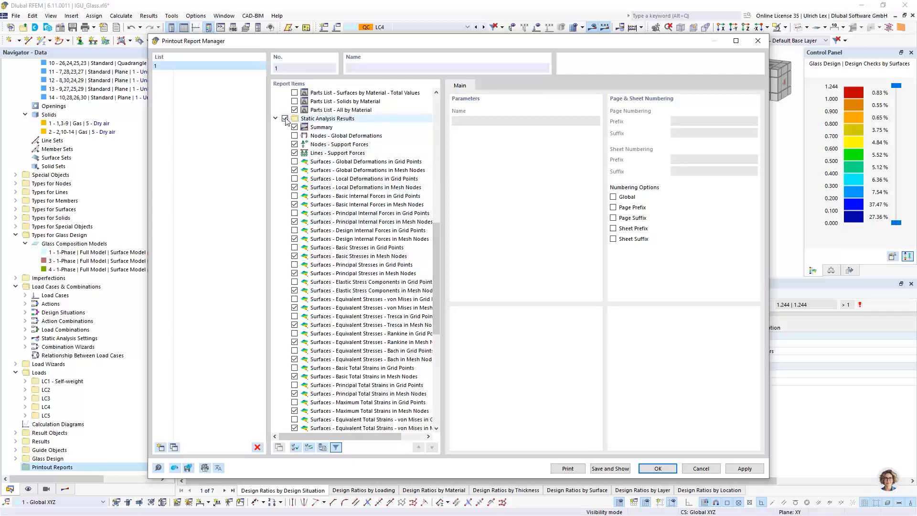
{"action": "scroll", "coordinate": [293, 201], "scroll_direction": "down", "scroll_amount": 10}
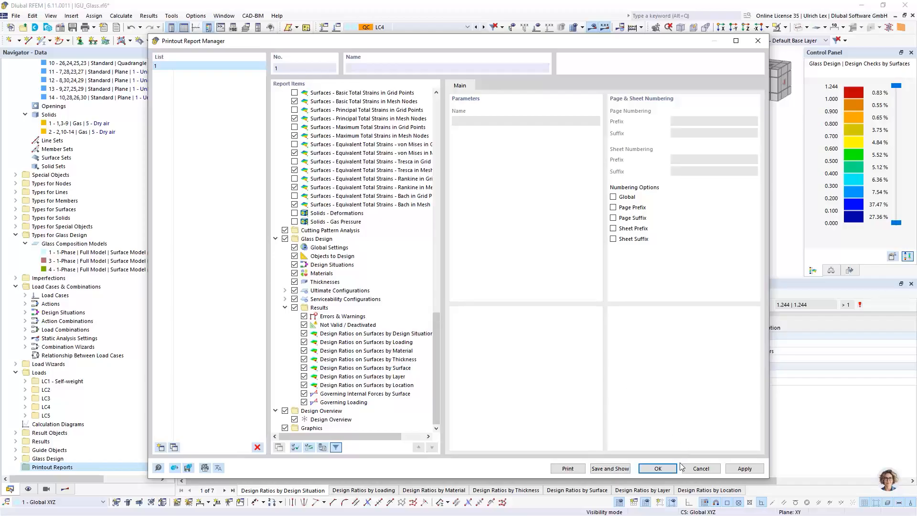
{"action": "left_click", "coordinate": [623, 472]}
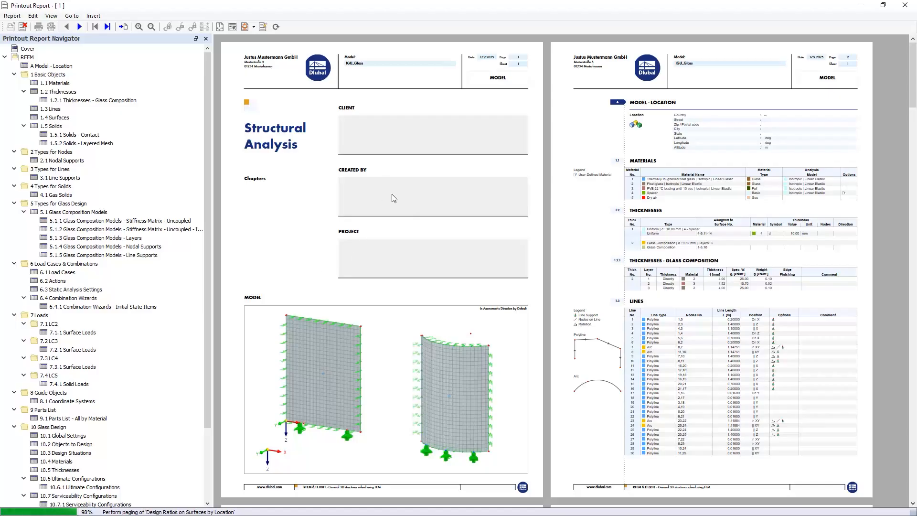
Read through the printout report from the model data to the load chapters and close it
{"action": "scroll", "coordinate": [394, 205], "scroll_direction": "down", "scroll_amount": 2}
{"action": "scroll", "coordinate": [394, 209], "scroll_direction": "down", "scroll_amount": 12}
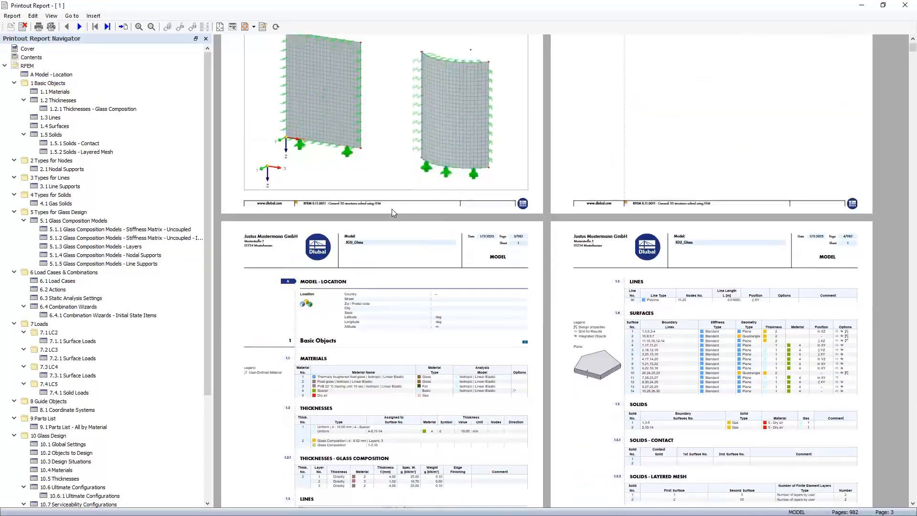
{"action": "scroll", "coordinate": [386, 216], "scroll_direction": "down", "scroll_amount": 15}
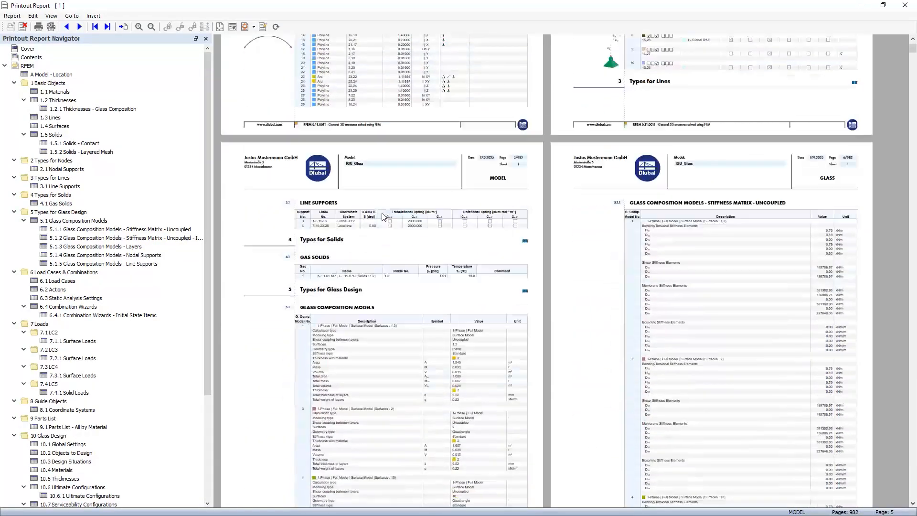
{"action": "scroll", "coordinate": [384, 217], "scroll_direction": "down", "scroll_amount": 15}
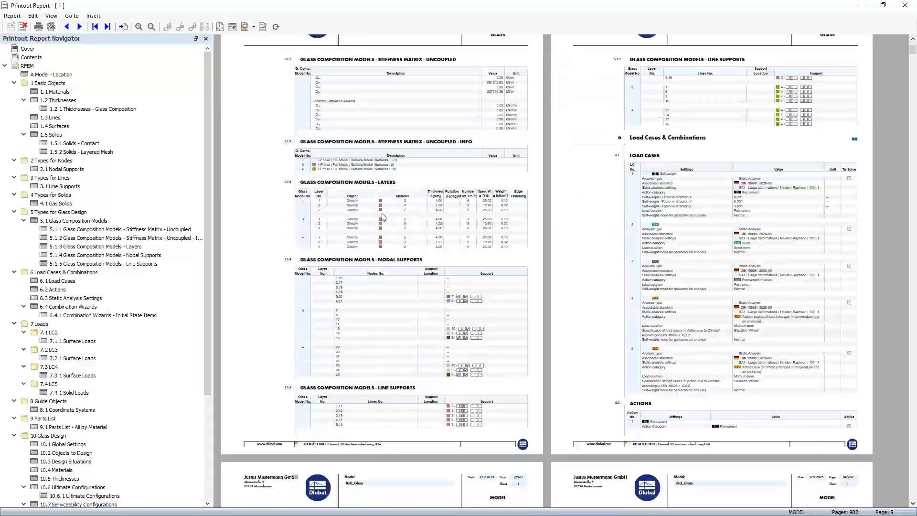
{"action": "scroll", "coordinate": [380, 216], "scroll_direction": "down", "scroll_amount": 10}
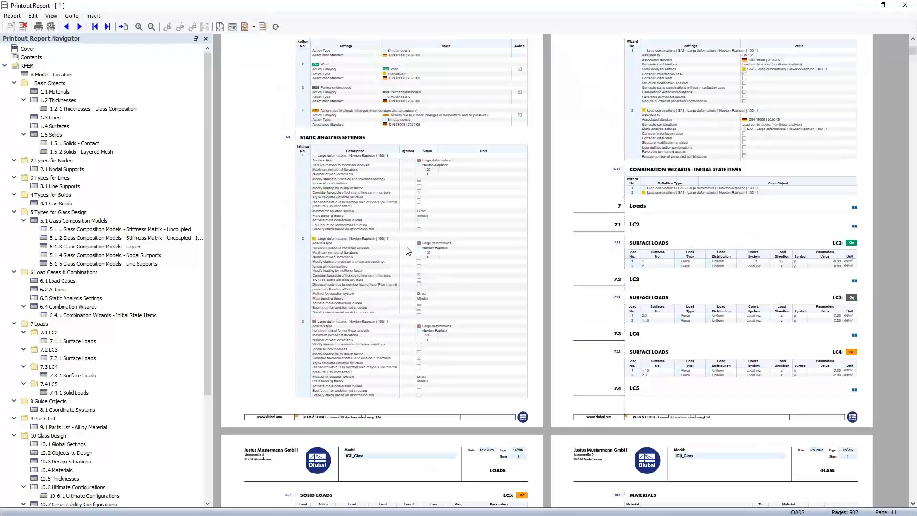
{"action": "left_click", "coordinate": [904, 5]}
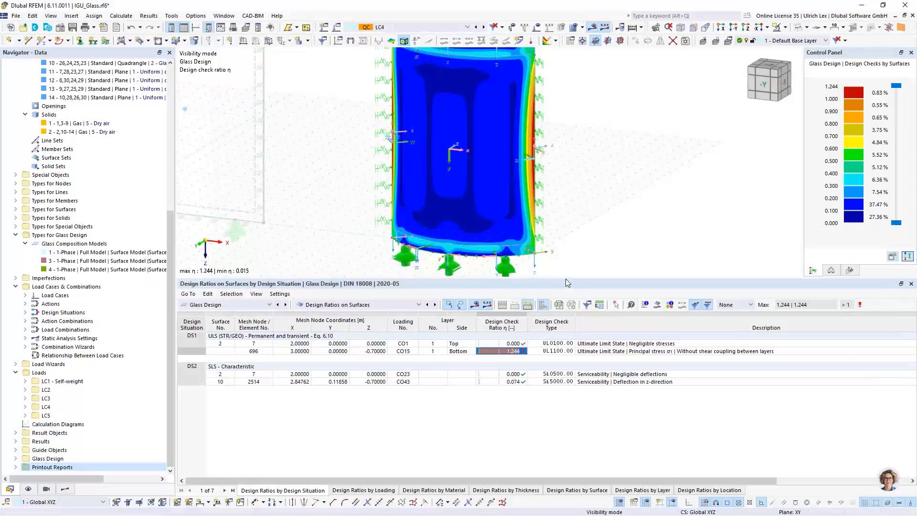
Check the available options for printing the glass design graphic
{"action": "left_click_drag", "start_coordinate": [566, 278], "coordinate": [559, 342]}
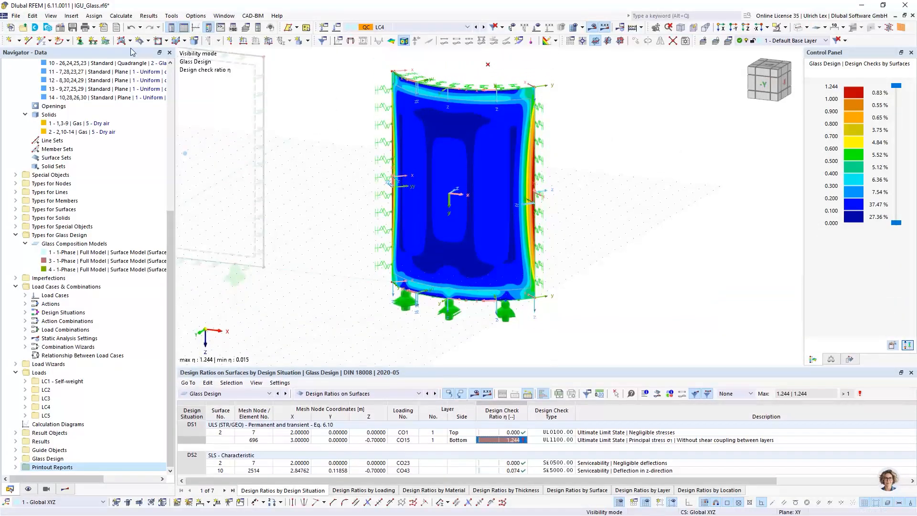
{"action": "left_click", "coordinate": [94, 27]}
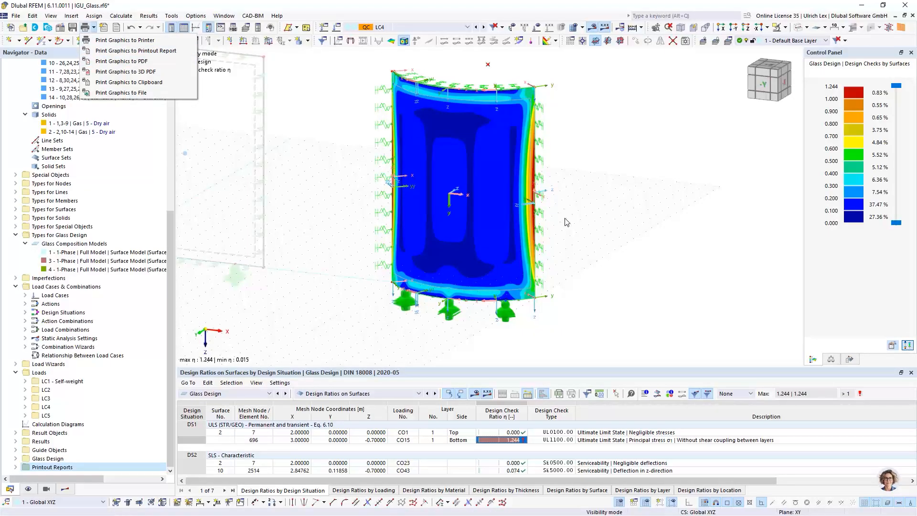
{"action": "left_click", "coordinate": [580, 173]}
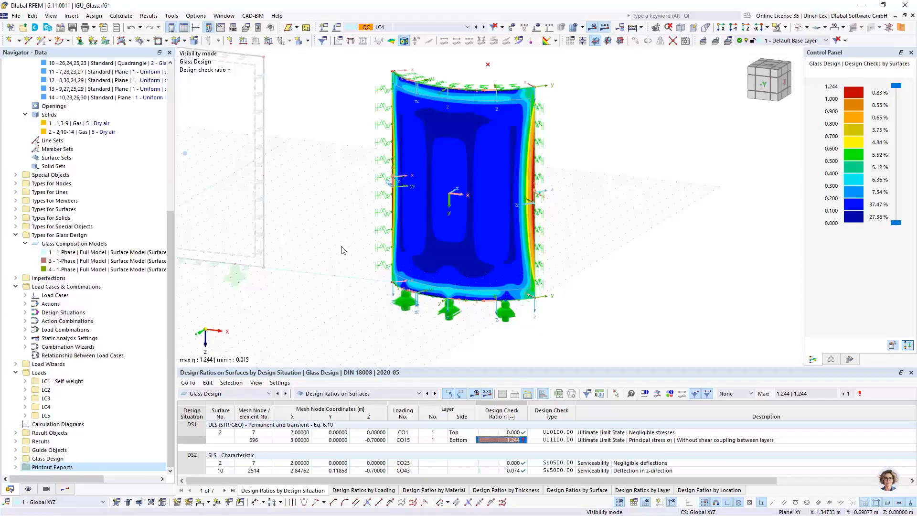
Compare the glass design ratios on surfaces by material, by layer and by surface
{"action": "left_click", "coordinate": [400, 393]}
{"action": "left_click", "coordinate": [398, 394]}
{"action": "left_click_drag", "start_coordinate": [418, 367], "coordinate": [418, 320]}
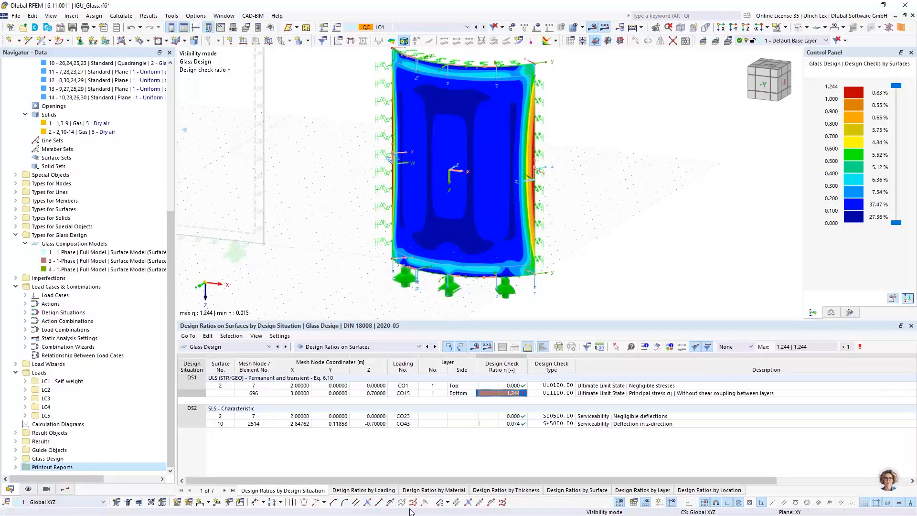
{"action": "left_click", "coordinate": [433, 490]}
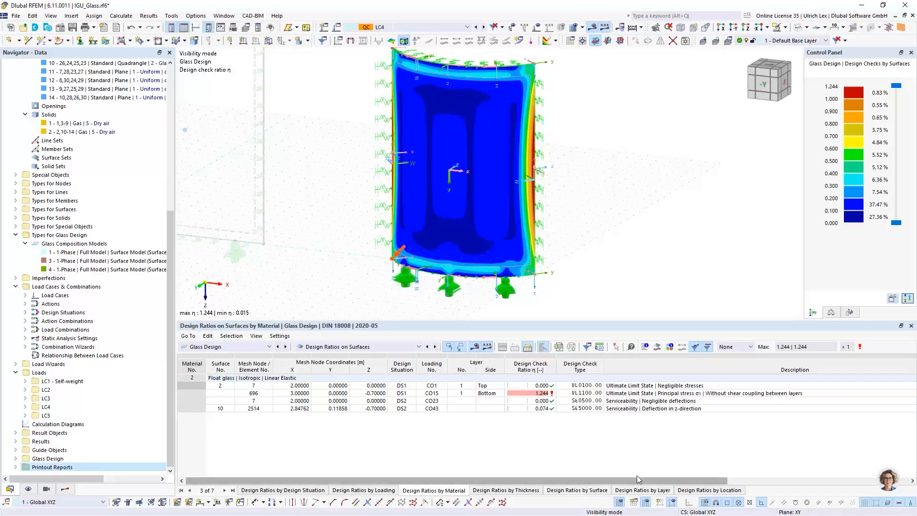
{"action": "left_click", "coordinate": [642, 492]}
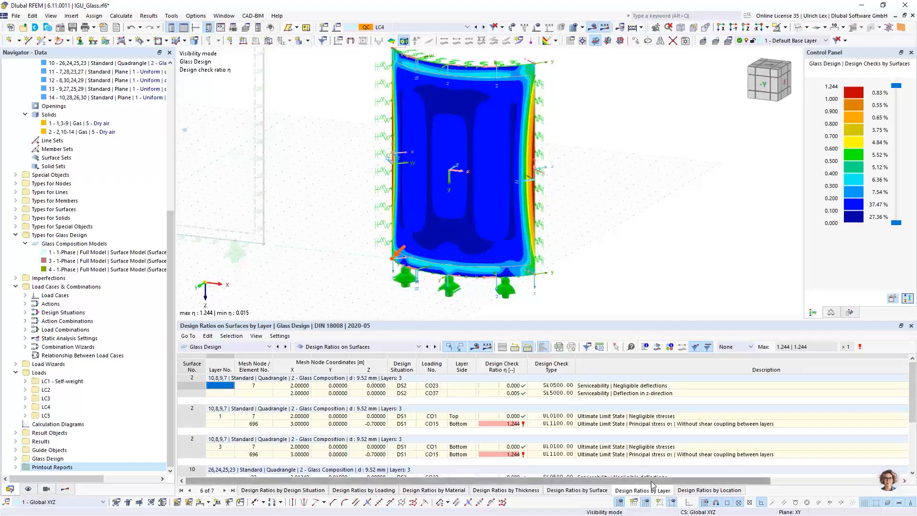
{"action": "left_click", "coordinate": [603, 491]}
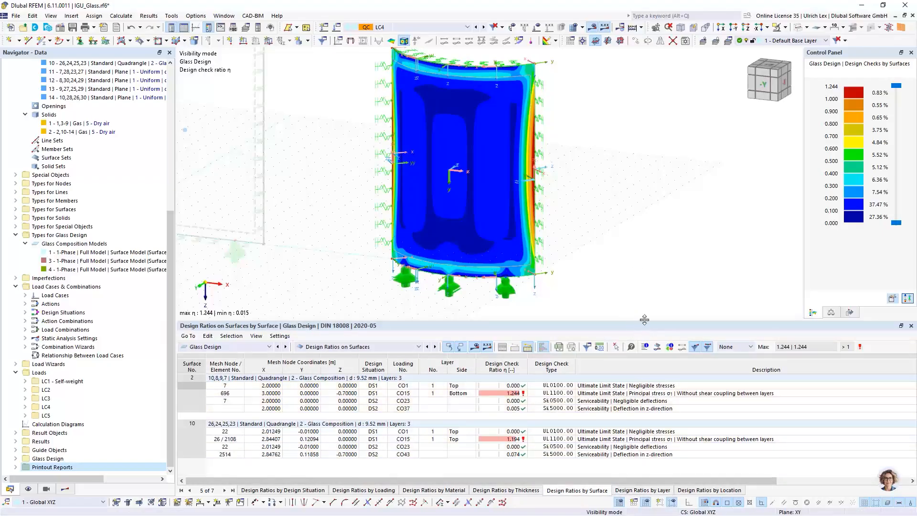
{"action": "left_click_drag", "start_coordinate": [644, 319], "coordinate": [645, 344]}
{"action": "scroll", "coordinate": [620, 337], "scroll_direction": "up", "scroll_amount": 2}
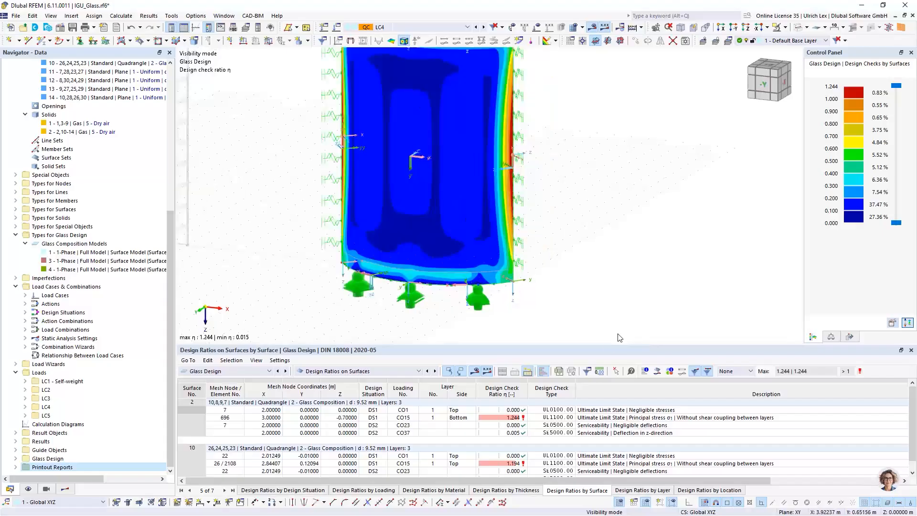
{"action": "scroll", "coordinate": [619, 338], "scroll_direction": "down", "scroll_amount": 2}
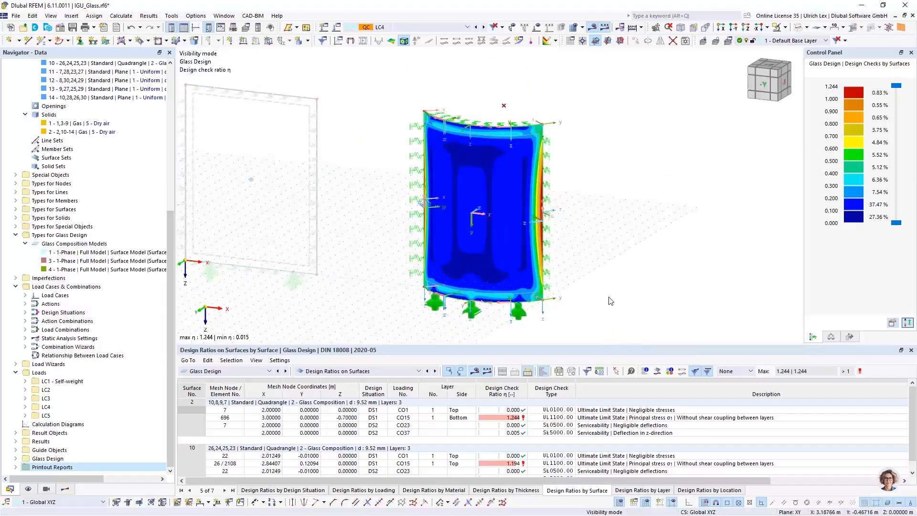
{"action": "scroll", "coordinate": [627, 298], "scroll_direction": "up", "scroll_amount": 1}
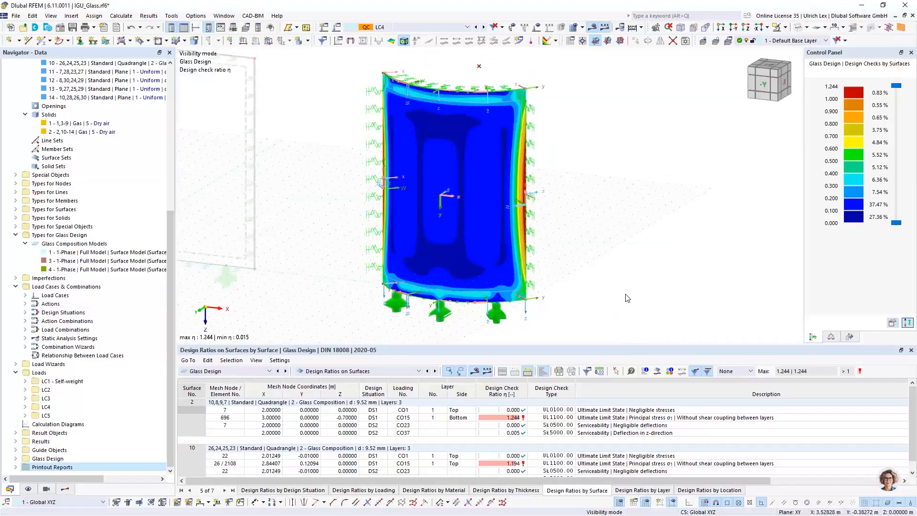